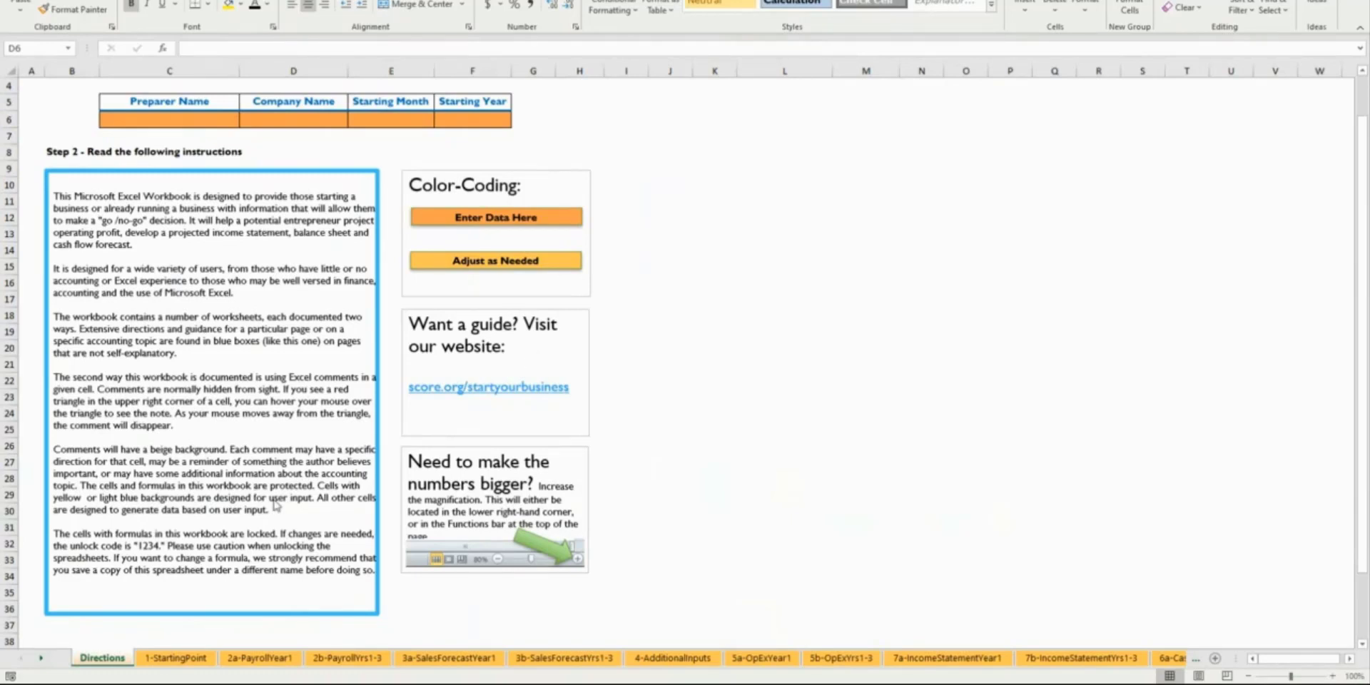
Step: Check the unlock code in the Directions instructions, and open the start-up expenses on the 1-StartingPoint sheet
{"action": "double_click", "coordinate": [142, 545]}
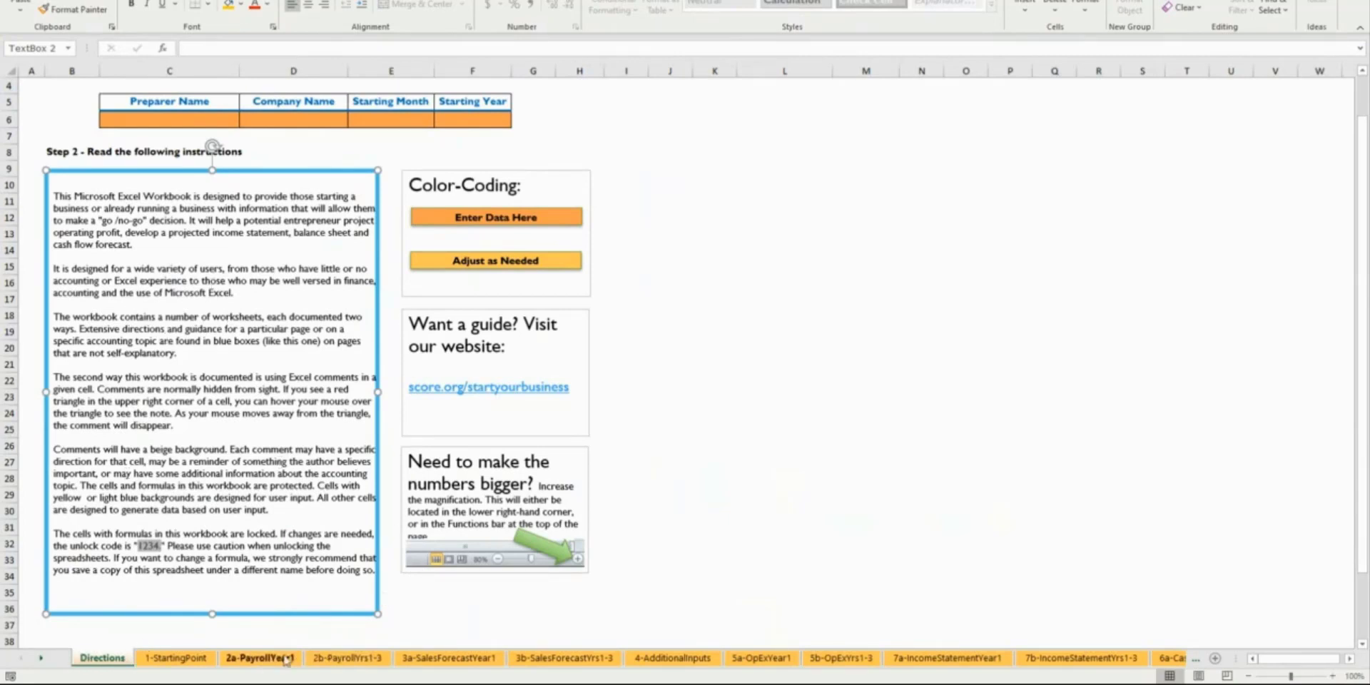
{"action": "left_click", "coordinate": [180, 657]}
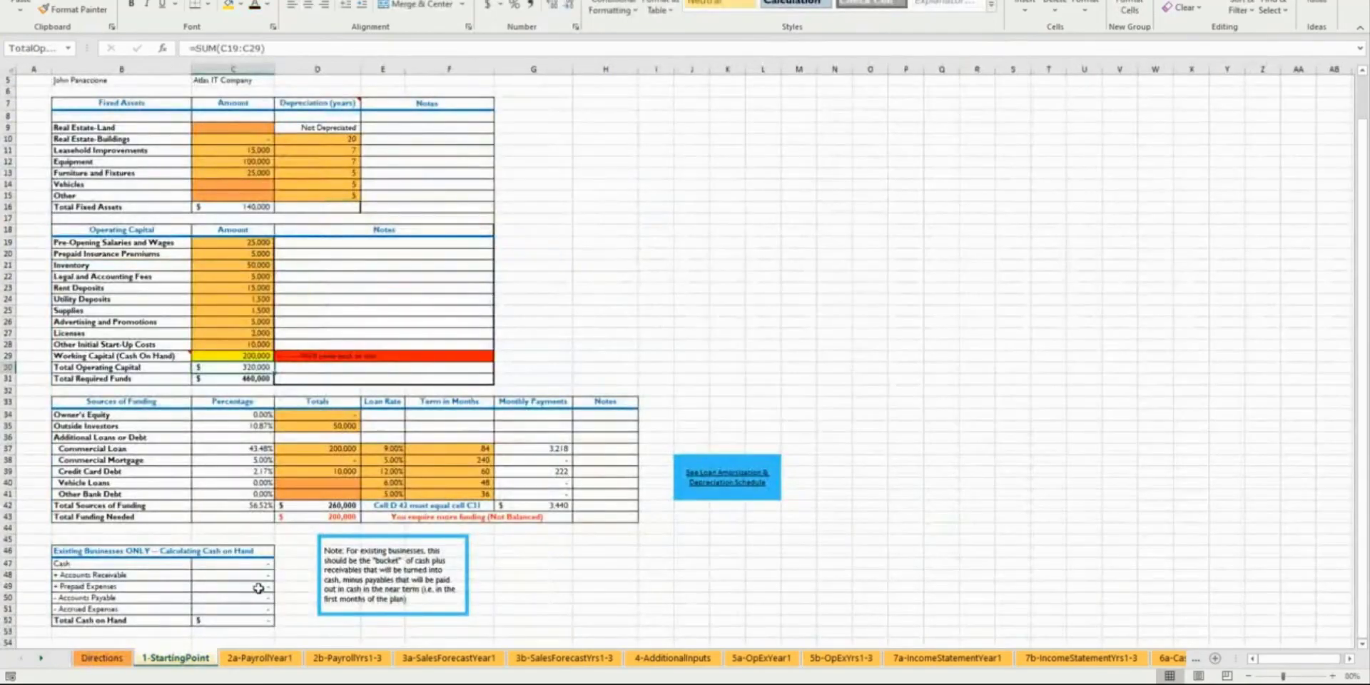
{"action": "scroll", "coordinate": [258, 588], "scroll_direction": "up", "scroll_amount": 1}
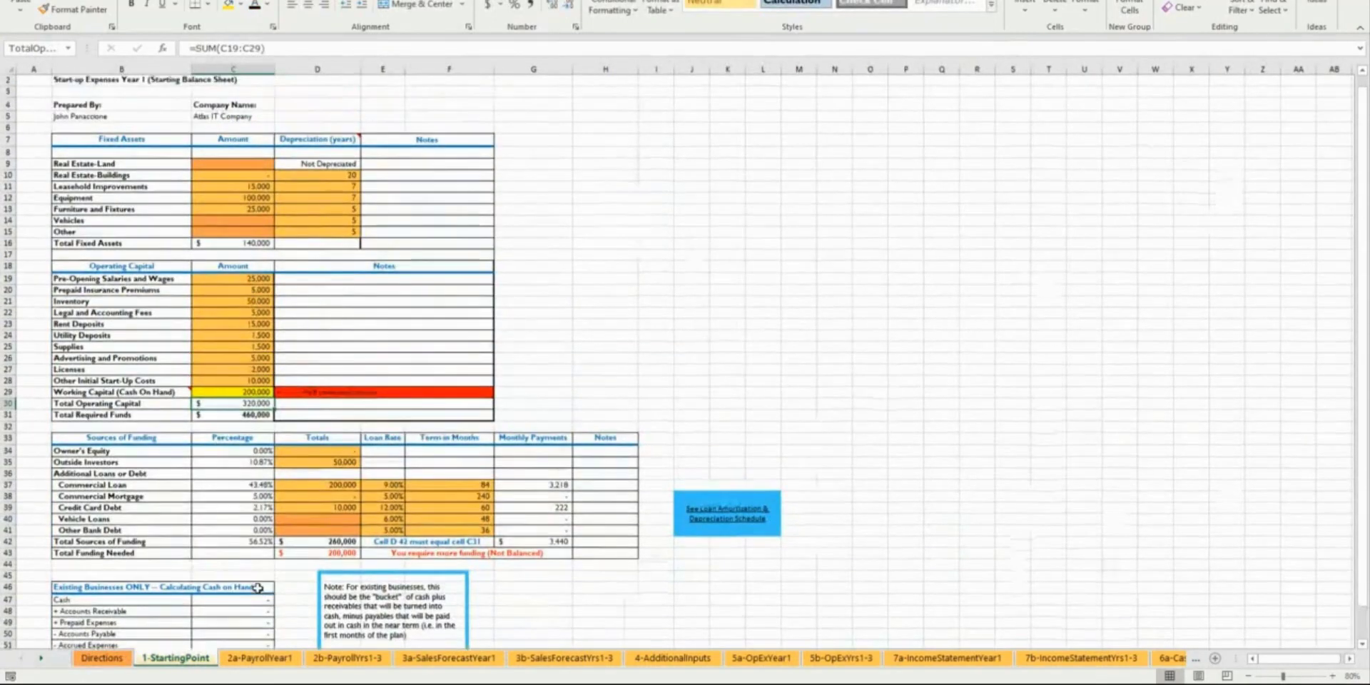
{"action": "scroll", "coordinate": [257, 588], "scroll_direction": "up", "scroll_amount": 1}
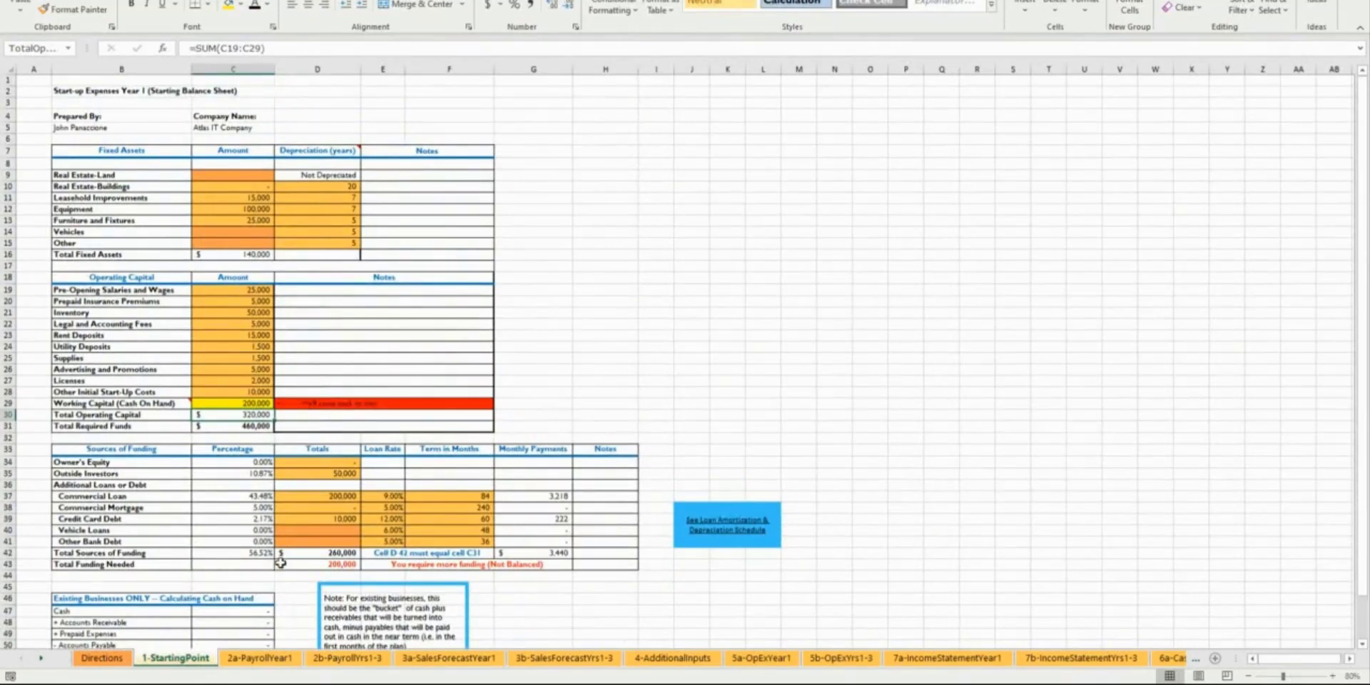
Step: Try a 20,000 amount for Other under Fixed Assets and clear it again
{"action": "left_click", "coordinate": [254, 187]}
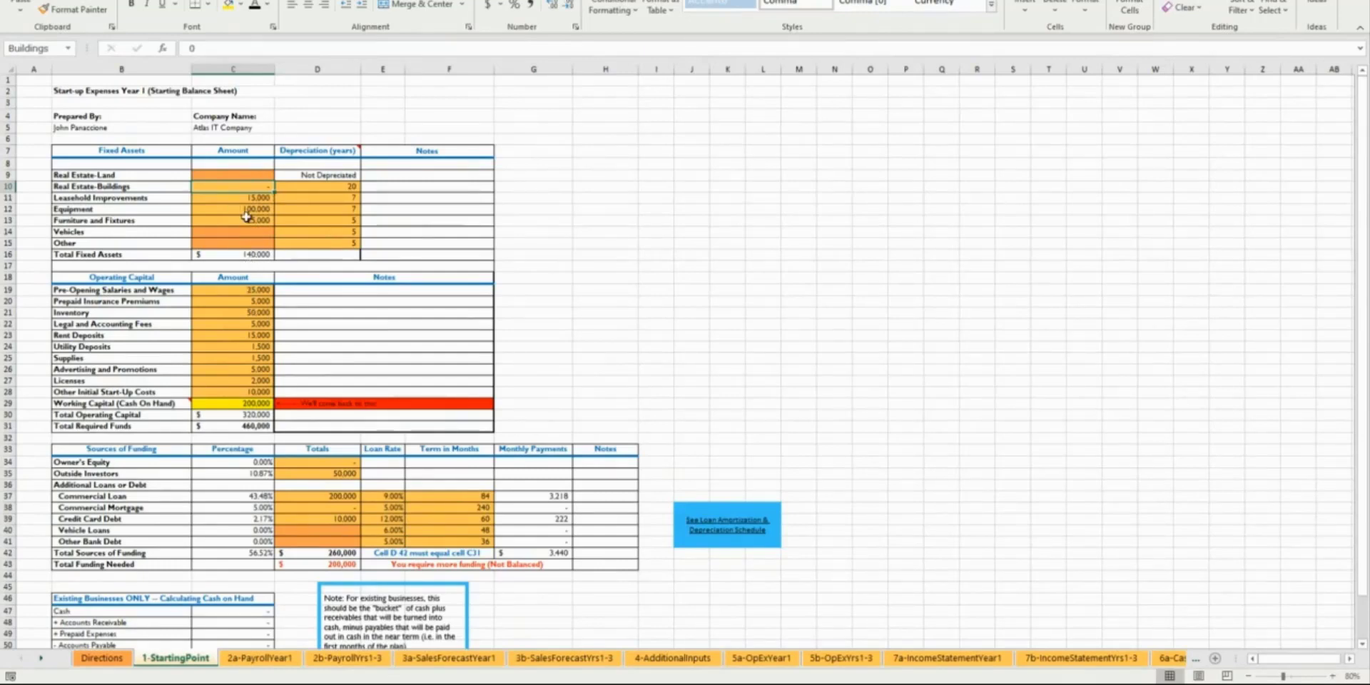
{"action": "left_click", "coordinate": [245, 242]}
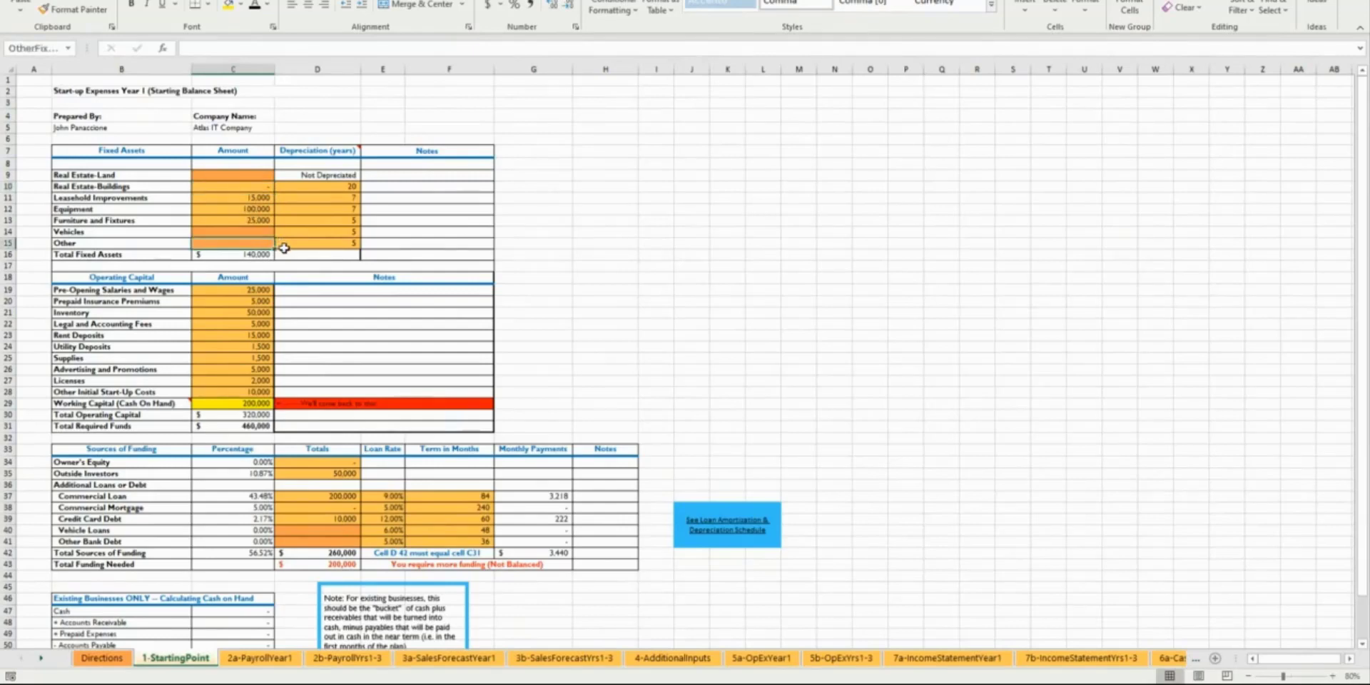
{"action": "type", "text": "20,000"}
{"action": "key", "text": "Return"}
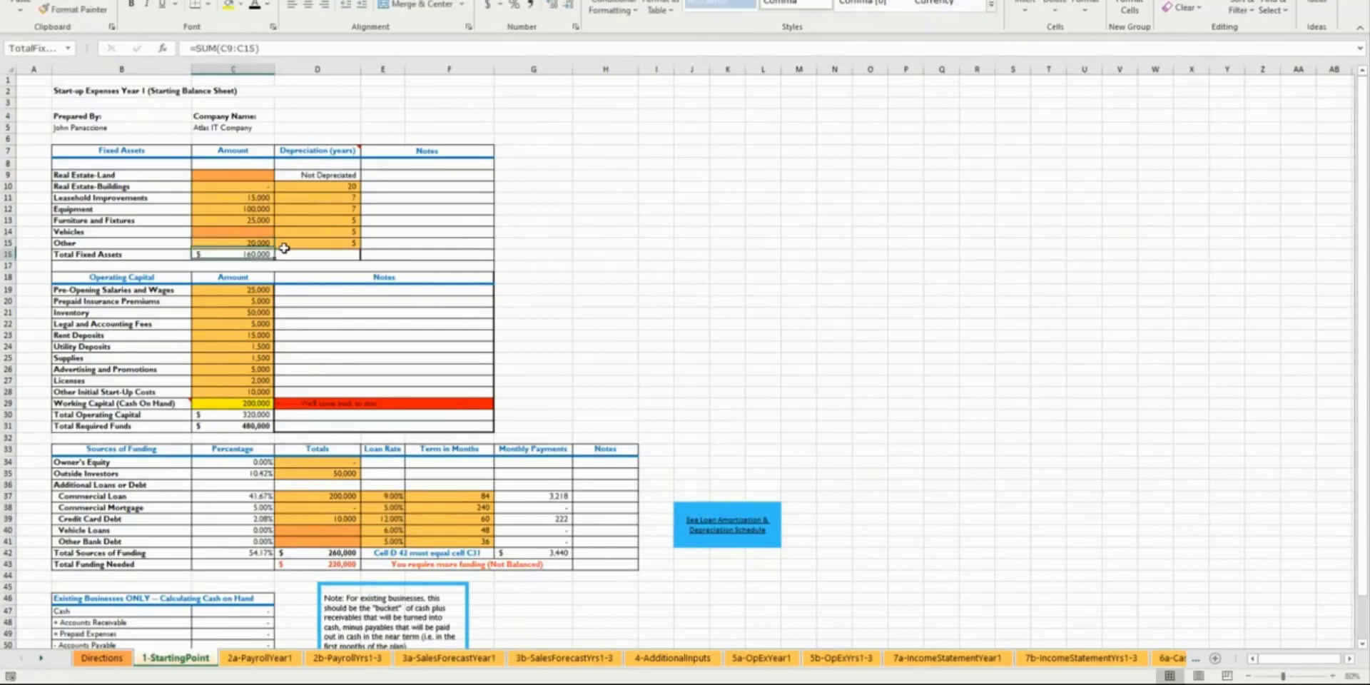
{"action": "left_click", "coordinate": [259, 243]}
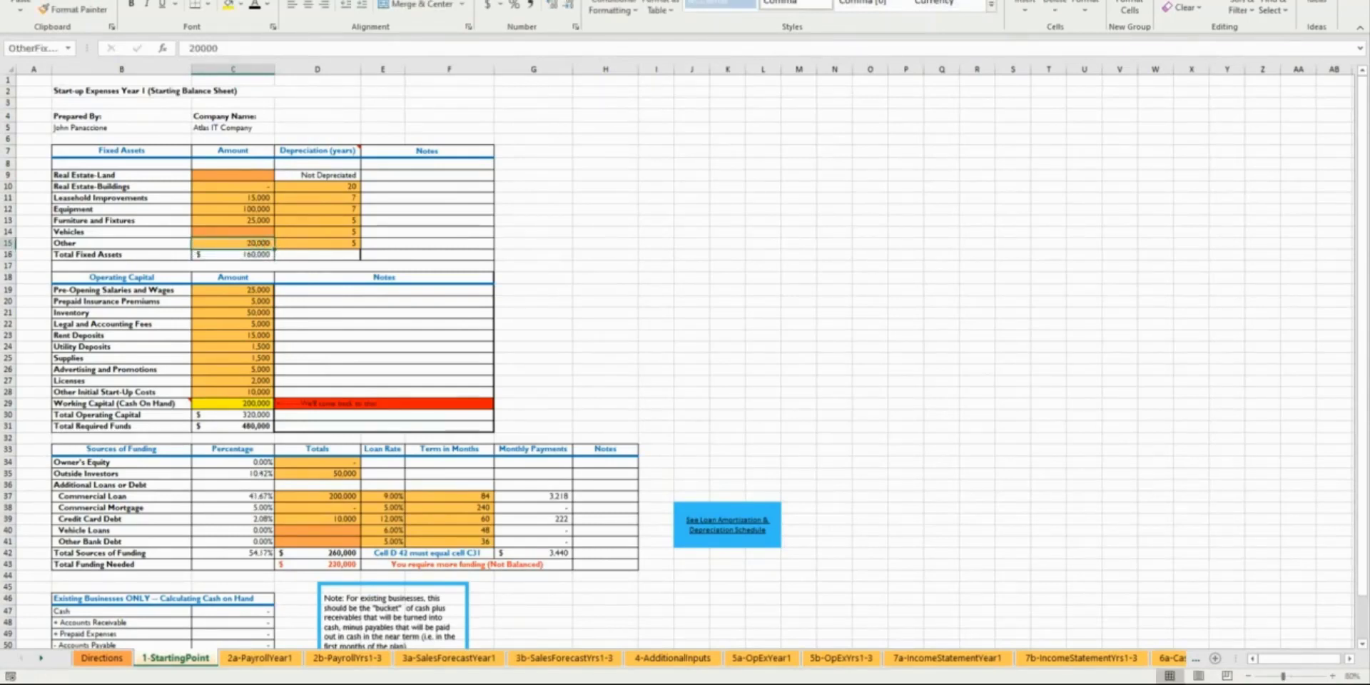
{"action": "key", "text": "Delete"}
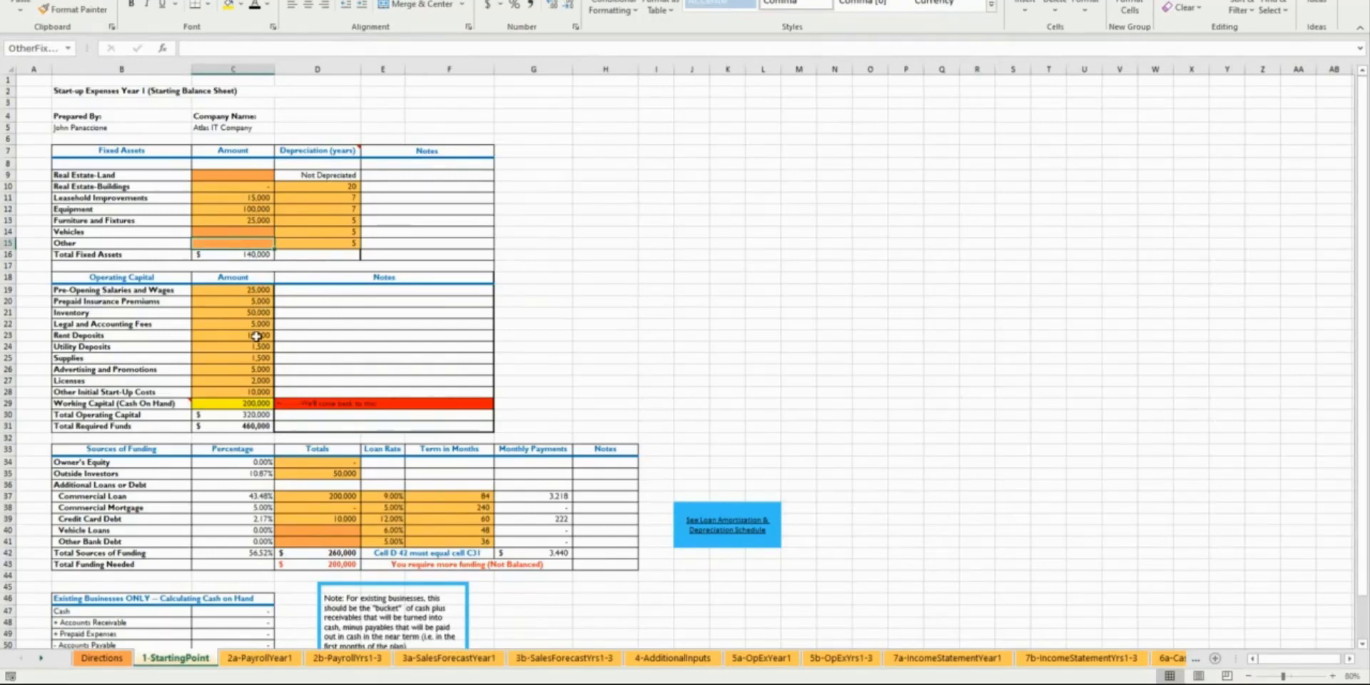
Step: Review the Operating Capital amounts from Pre-Opening Salaries and Wages down to Licenses
{"action": "left_click", "coordinate": [201, 291]}
{"action": "left_click", "coordinate": [216, 305]}
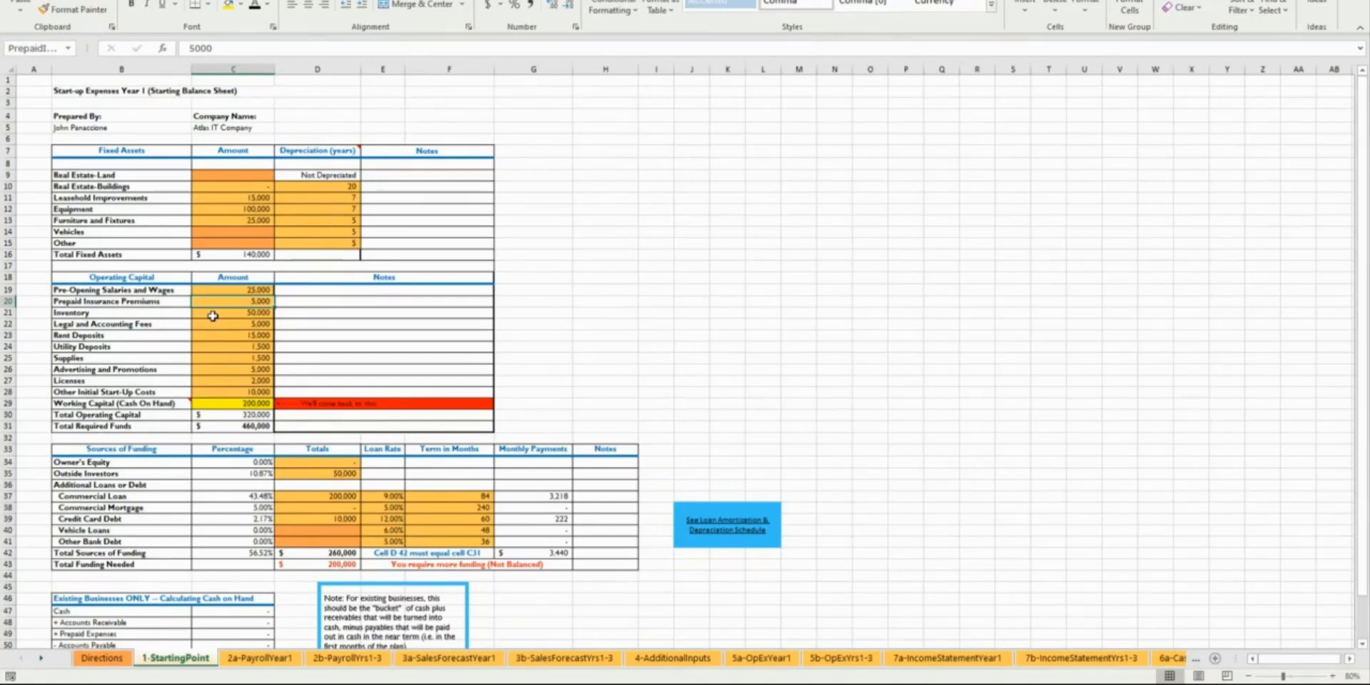
{"action": "left_click", "coordinate": [224, 344]}
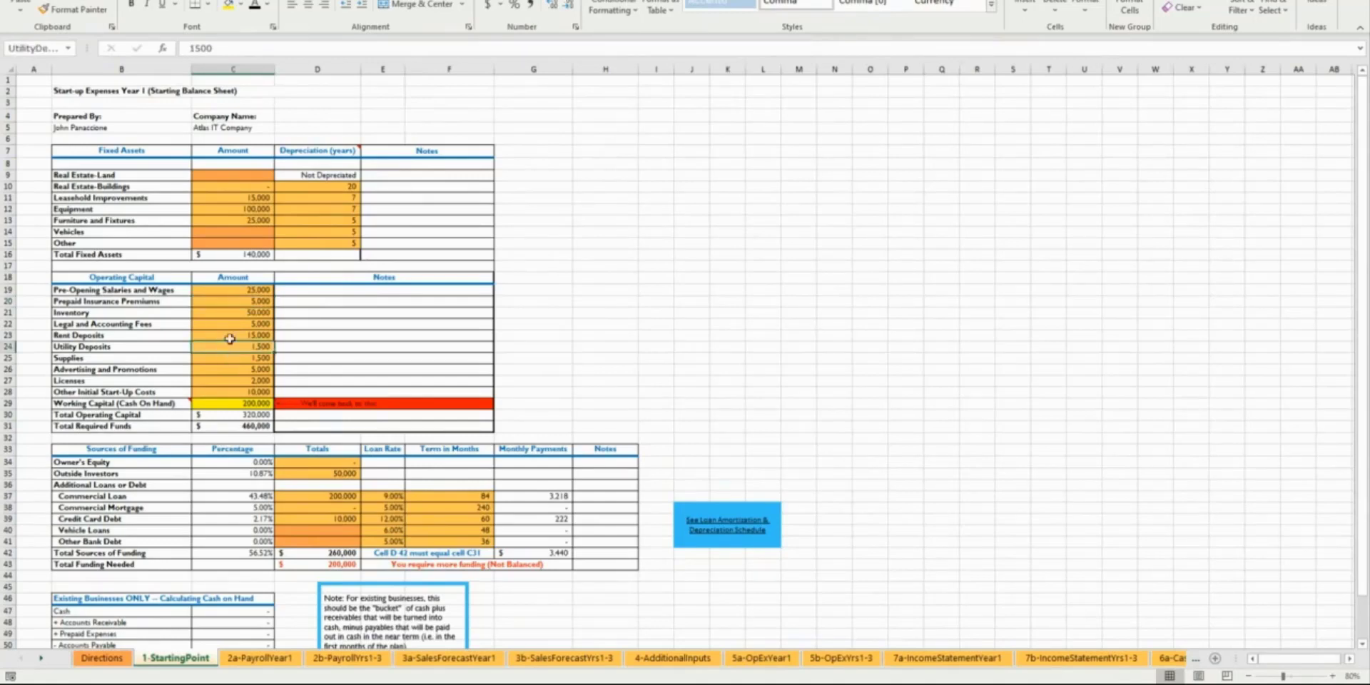
{"action": "left_click", "coordinate": [242, 323]}
{"action": "left_click", "coordinate": [245, 347]}
{"action": "left_click", "coordinate": [262, 378]}
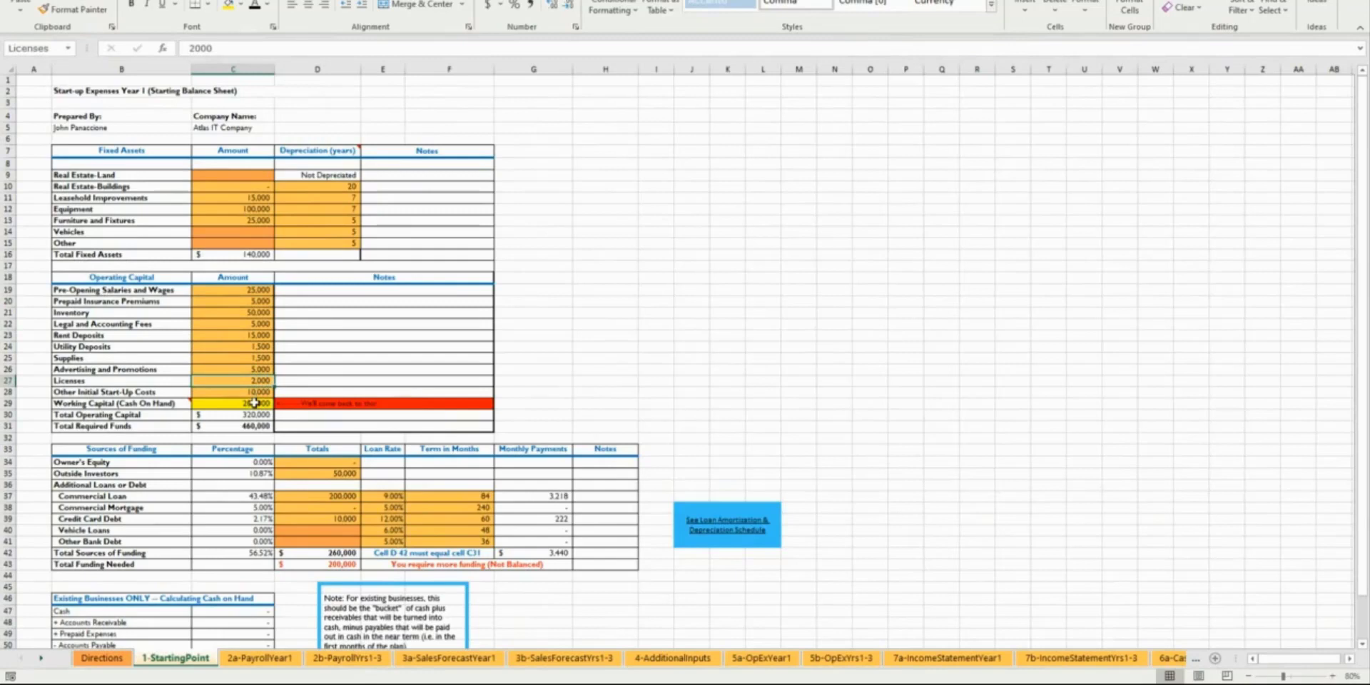
Step: Clear the Working Capital (Cash On Hand) amount in the Operating Capital table
{"action": "left_click", "coordinate": [249, 405]}
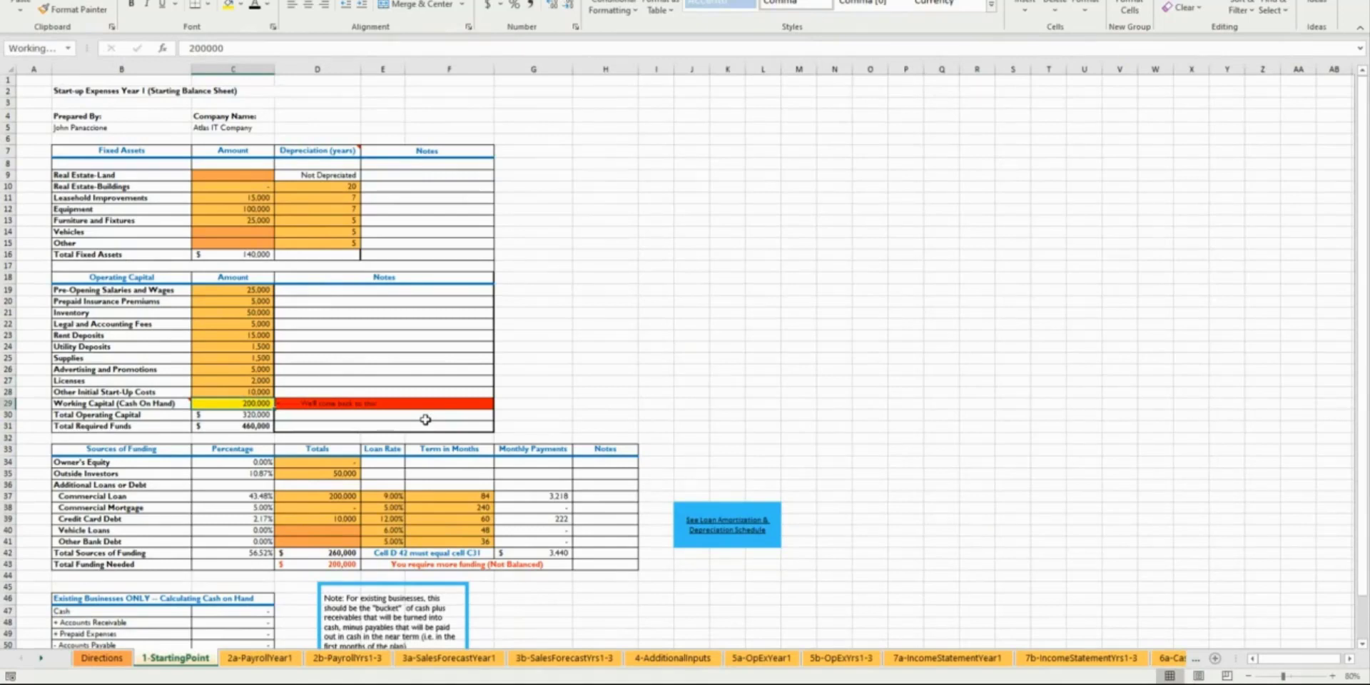
{"action": "key", "text": "Delete"}
{"action": "key", "text": "Return"}
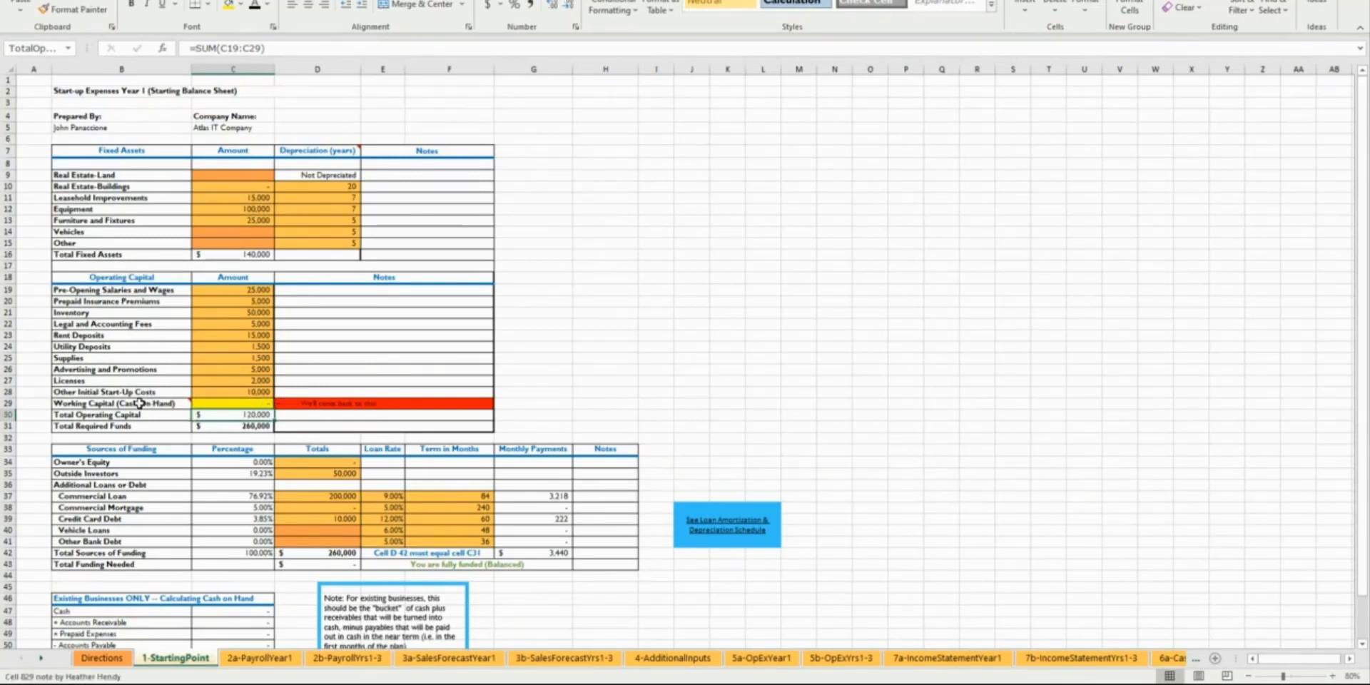
Step: Examine the Working Capital label and the formulas for Total Operating Capital and Total Required Funds
{"action": "left_click", "coordinate": [150, 404]}
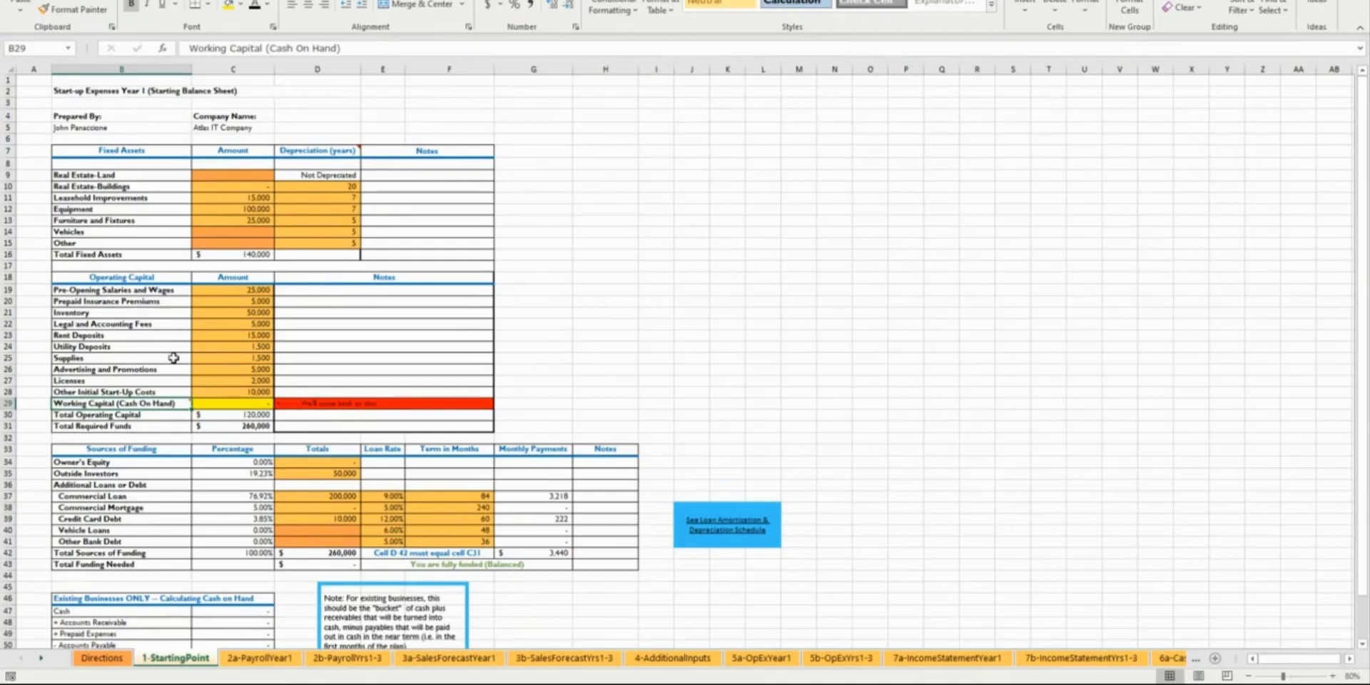
{"action": "left_click", "coordinate": [233, 413]}
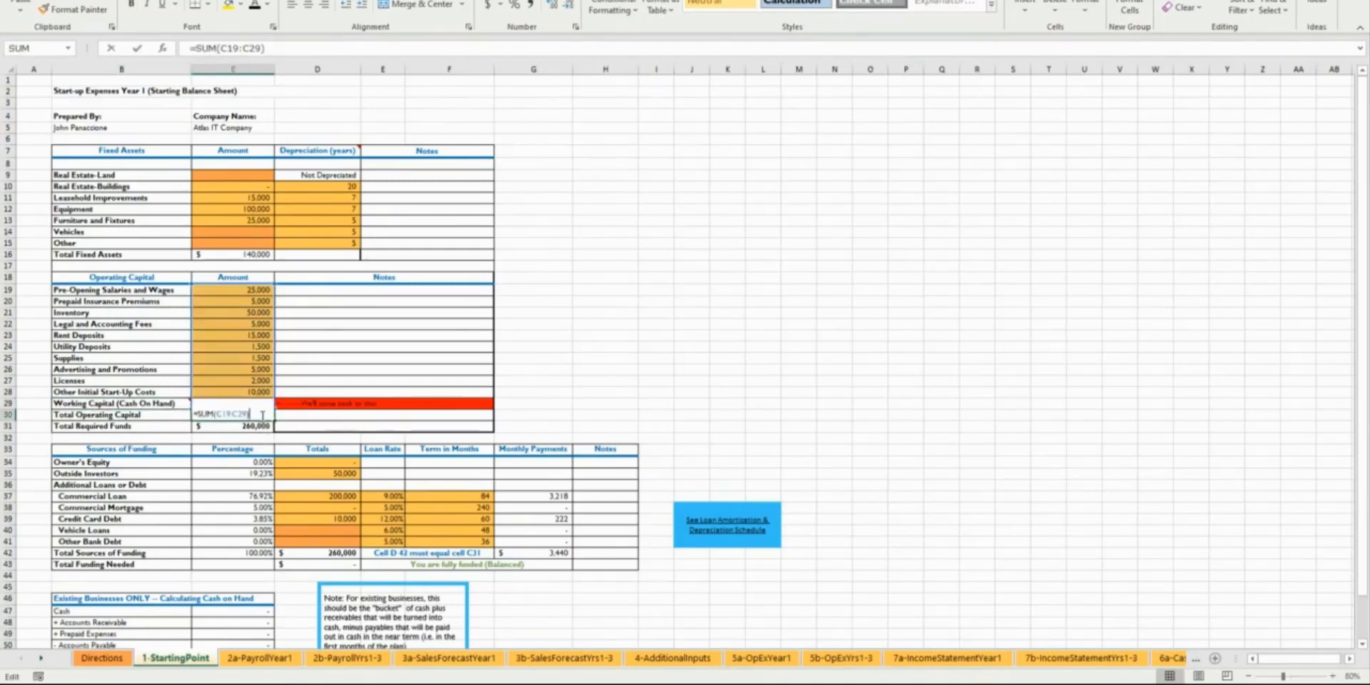
{"action": "double_click", "coordinate": [261, 415]}
{"action": "key", "text": "Escape"}
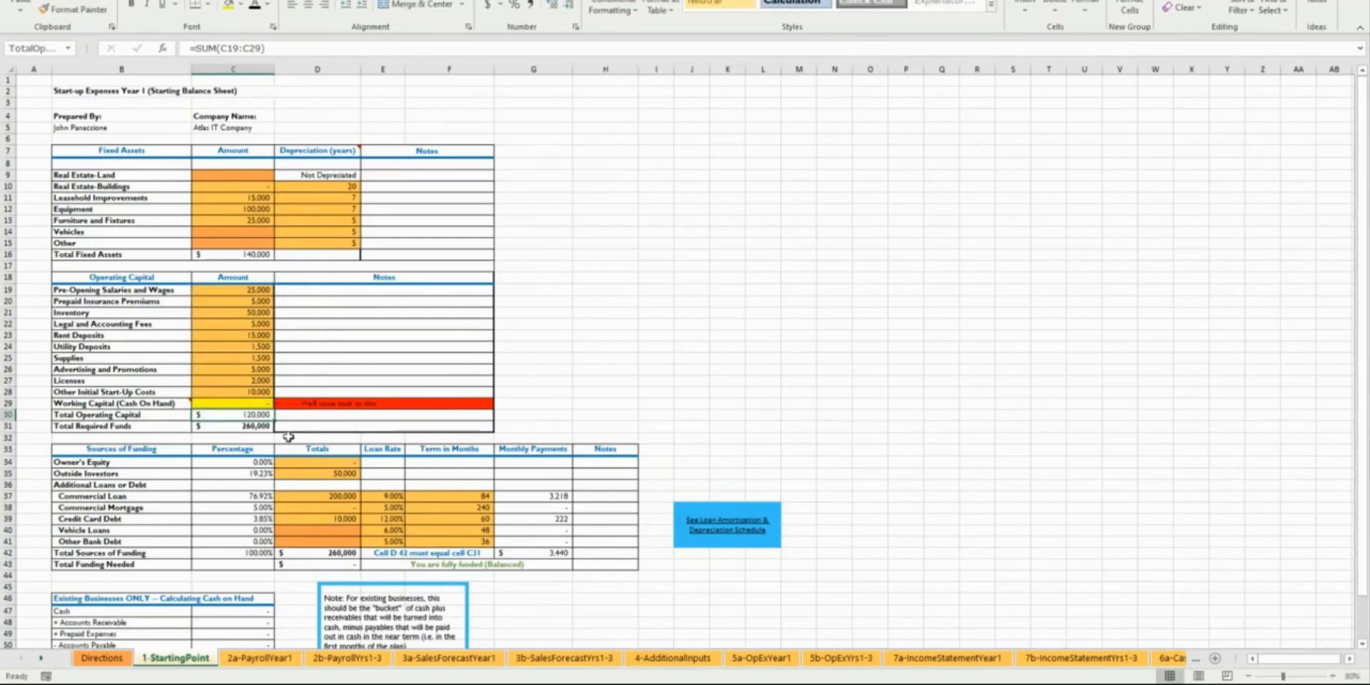
{"action": "left_click", "coordinate": [259, 424]}
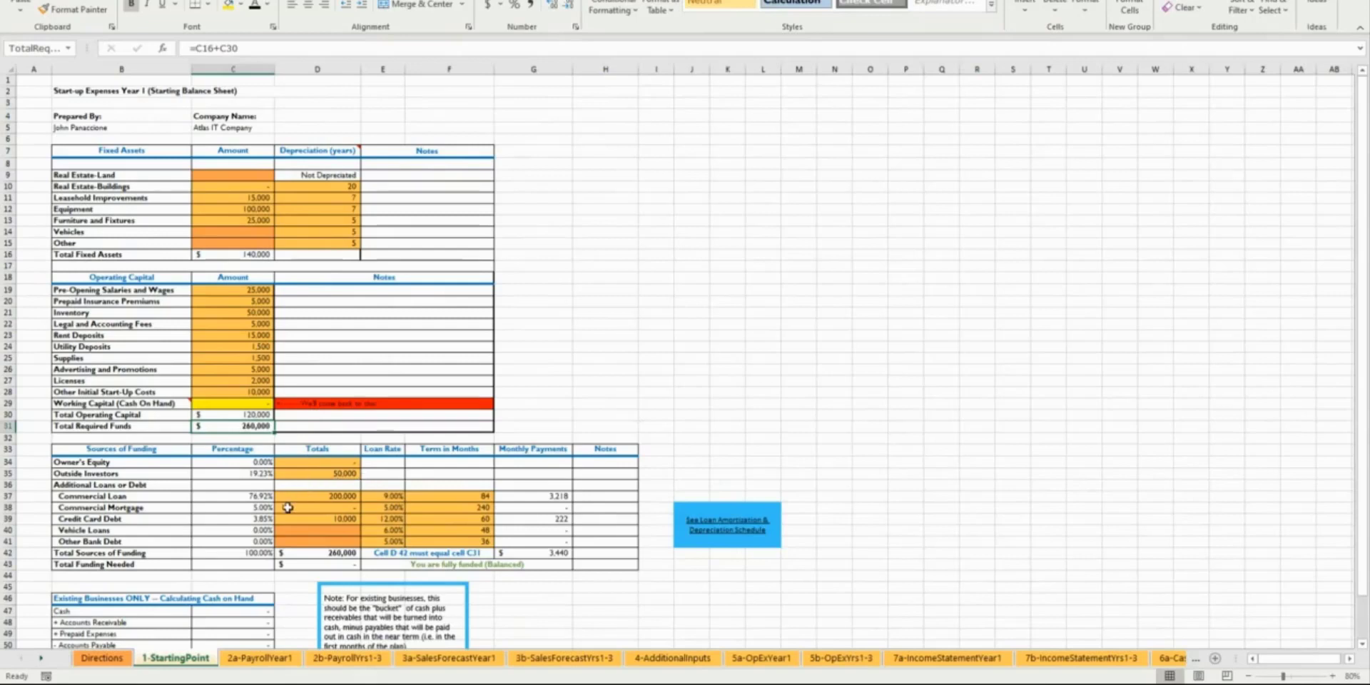
Step: Review the Sources of Funding entries, from Owner's Equity and Outside Investors through the loan and debt rows
{"action": "left_click", "coordinate": [229, 473]}
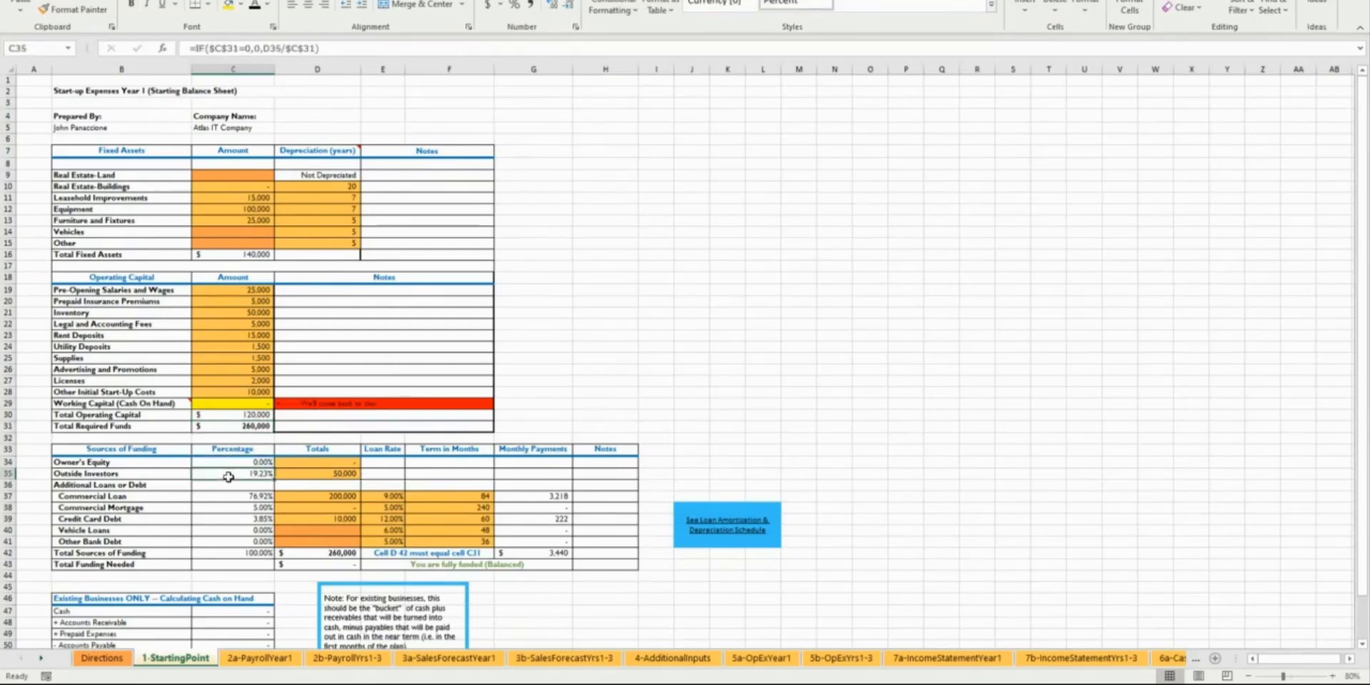
{"action": "left_click", "coordinate": [153, 462]}
{"action": "left_click", "coordinate": [152, 476]}
{"action": "left_click", "coordinate": [152, 488]}
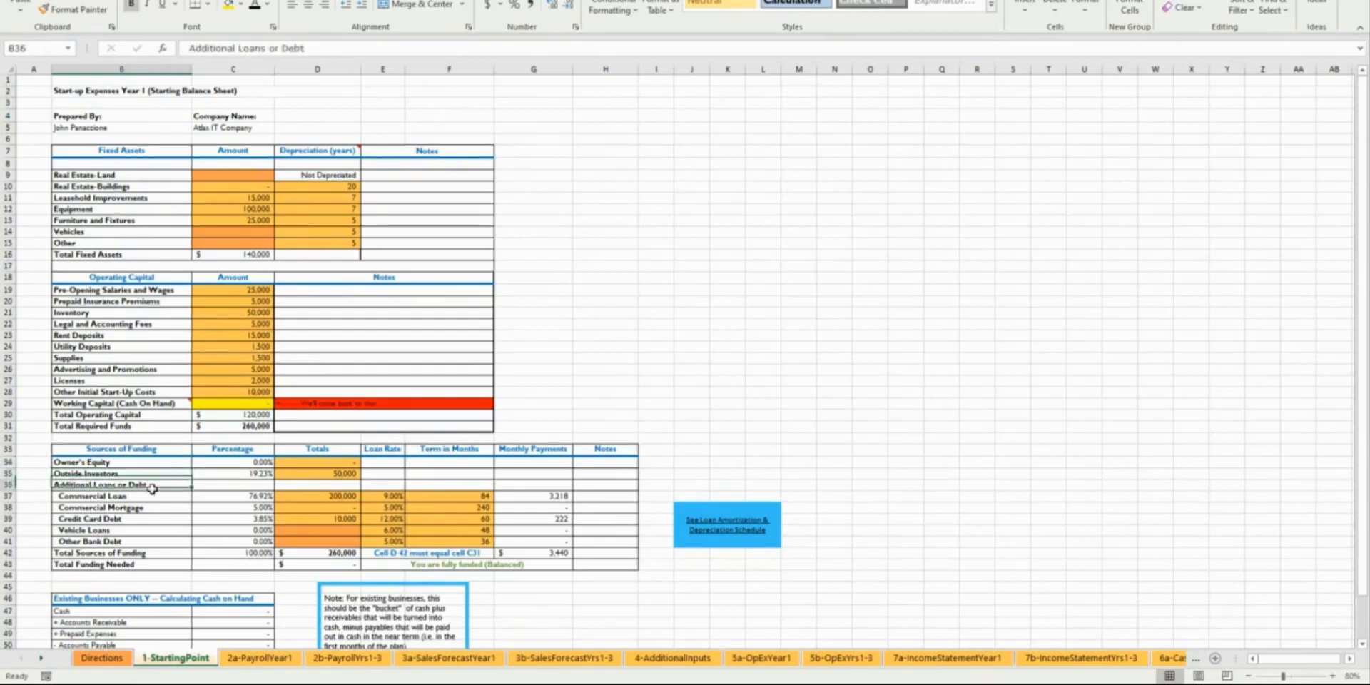
{"action": "left_click", "coordinate": [157, 496]}
{"action": "left_click", "coordinate": [158, 508]}
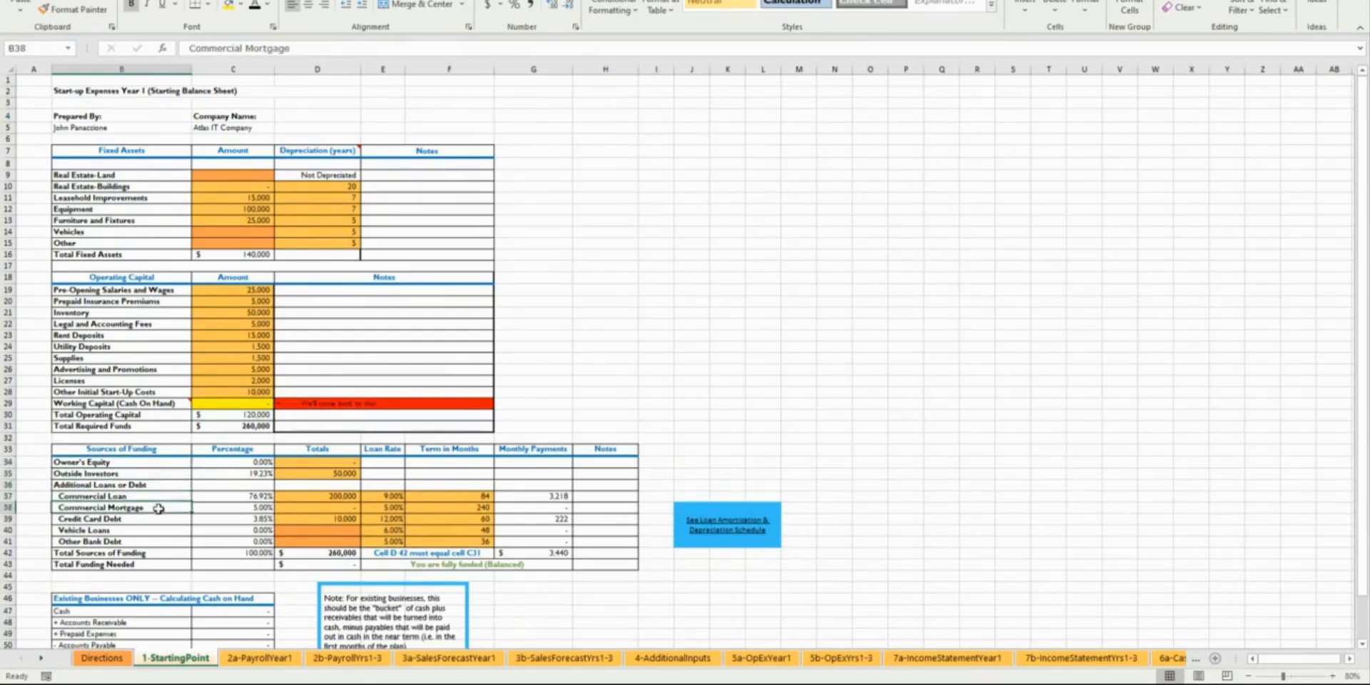
{"action": "left_click", "coordinate": [157, 519]}
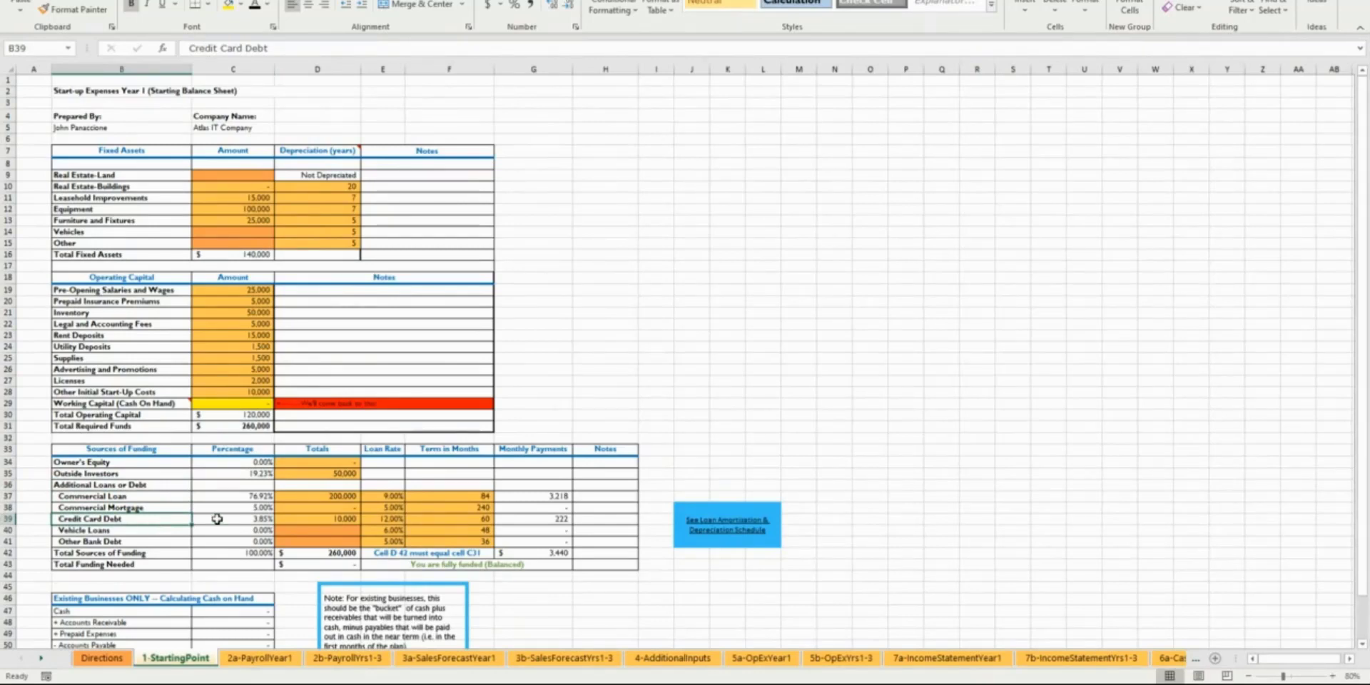
{"action": "left_click", "coordinate": [293, 529]}
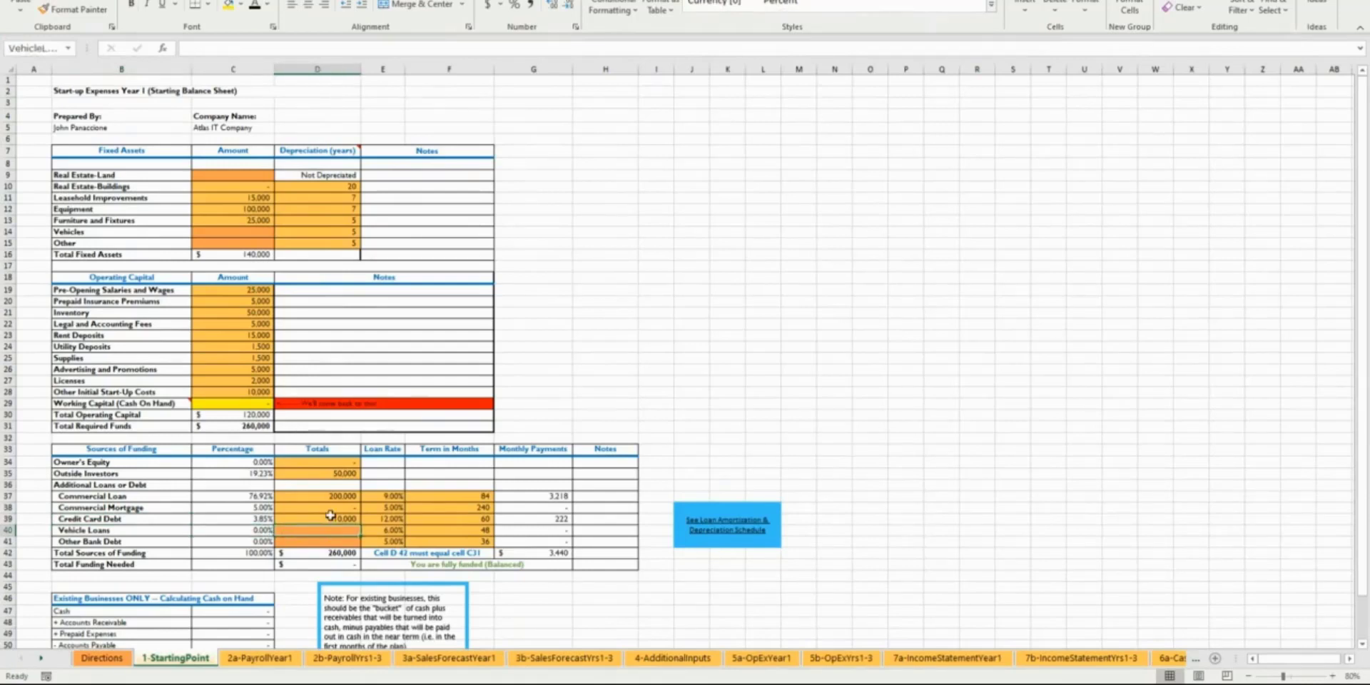
Step: Set the Commercial Loan total to 350,000 and its term to 120 months
{"action": "left_click", "coordinate": [288, 498]}
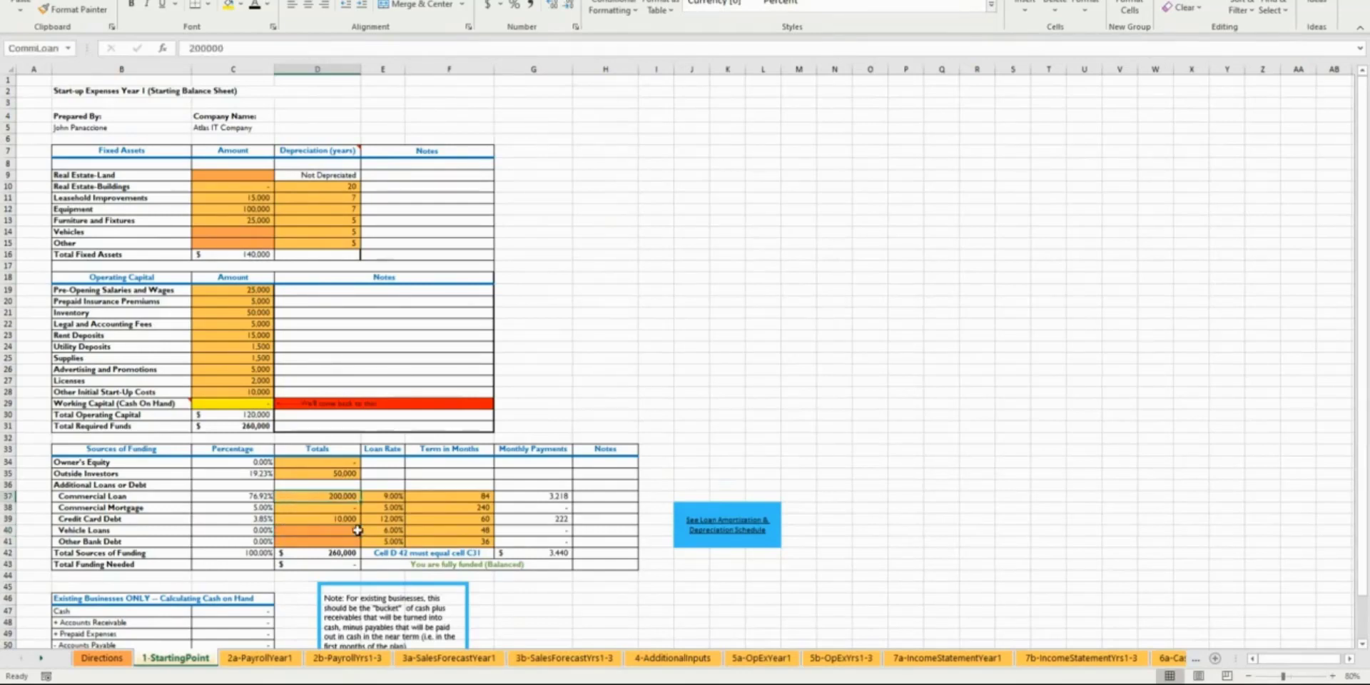
{"action": "type", "text": "350000"}
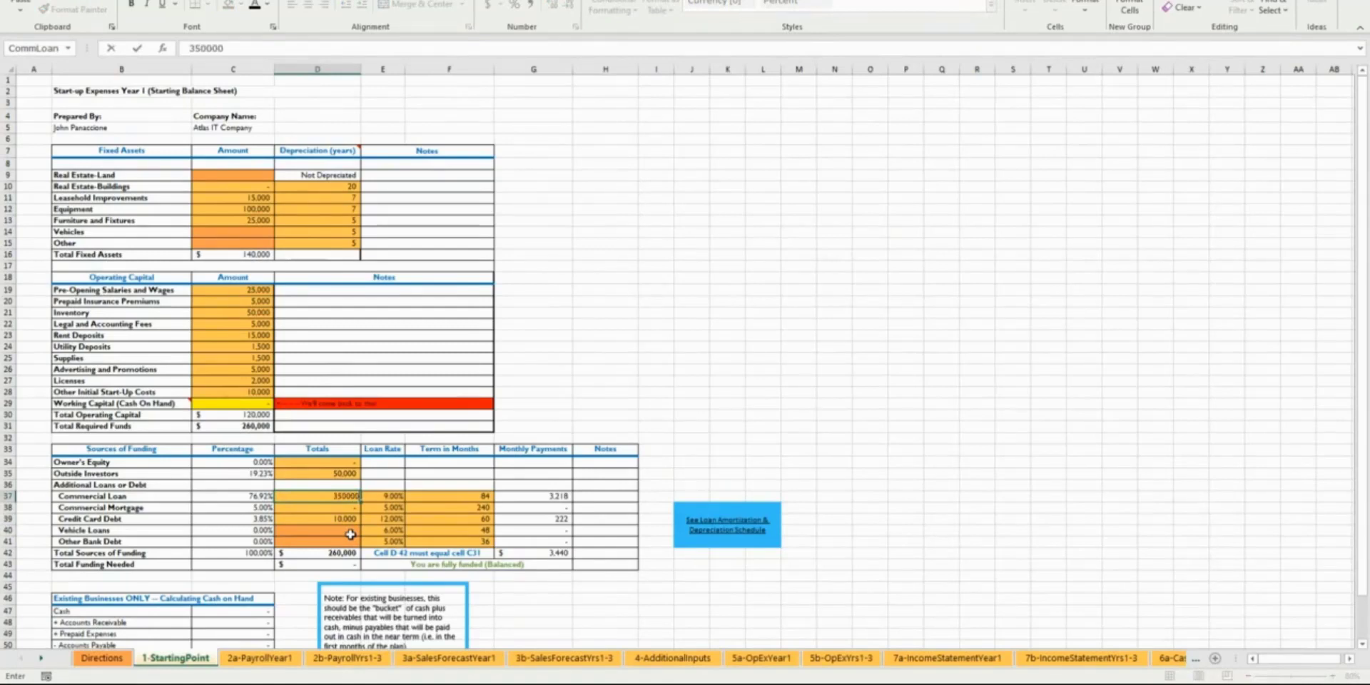
{"action": "key", "text": "Return"}
{"action": "left_click", "coordinate": [379, 498]}
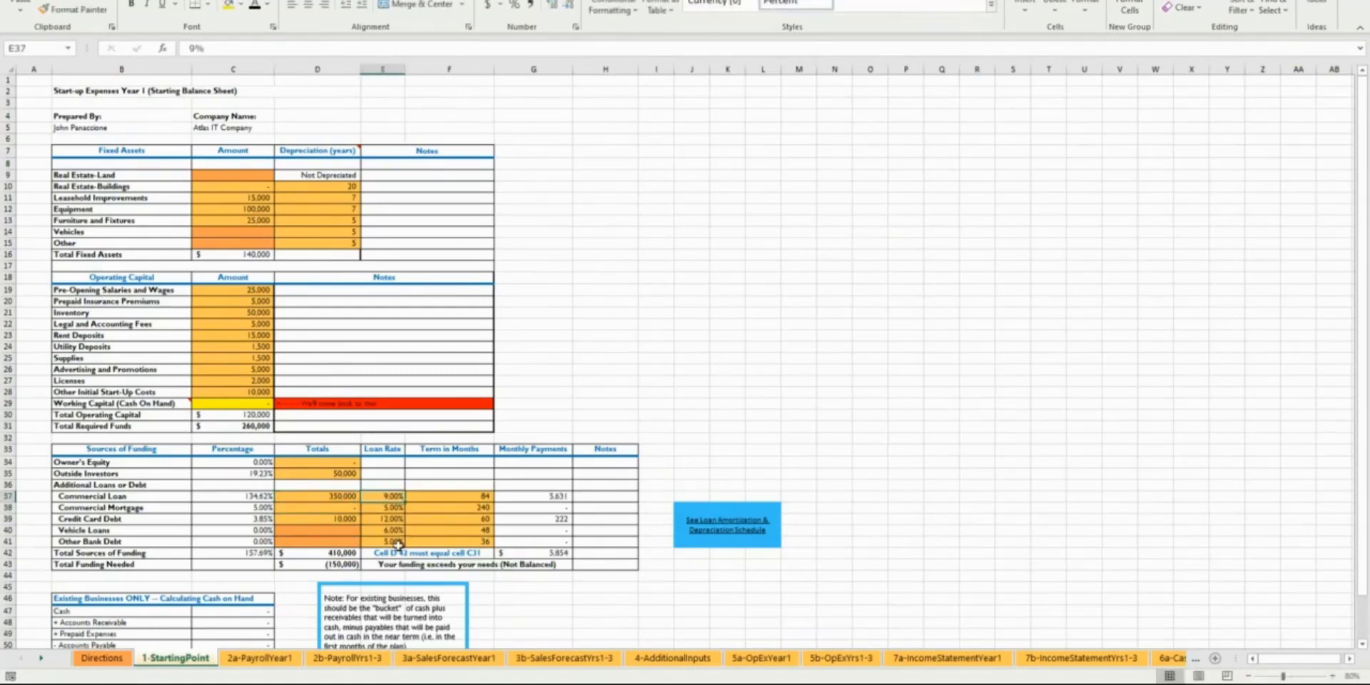
{"action": "left_click", "coordinate": [468, 498]}
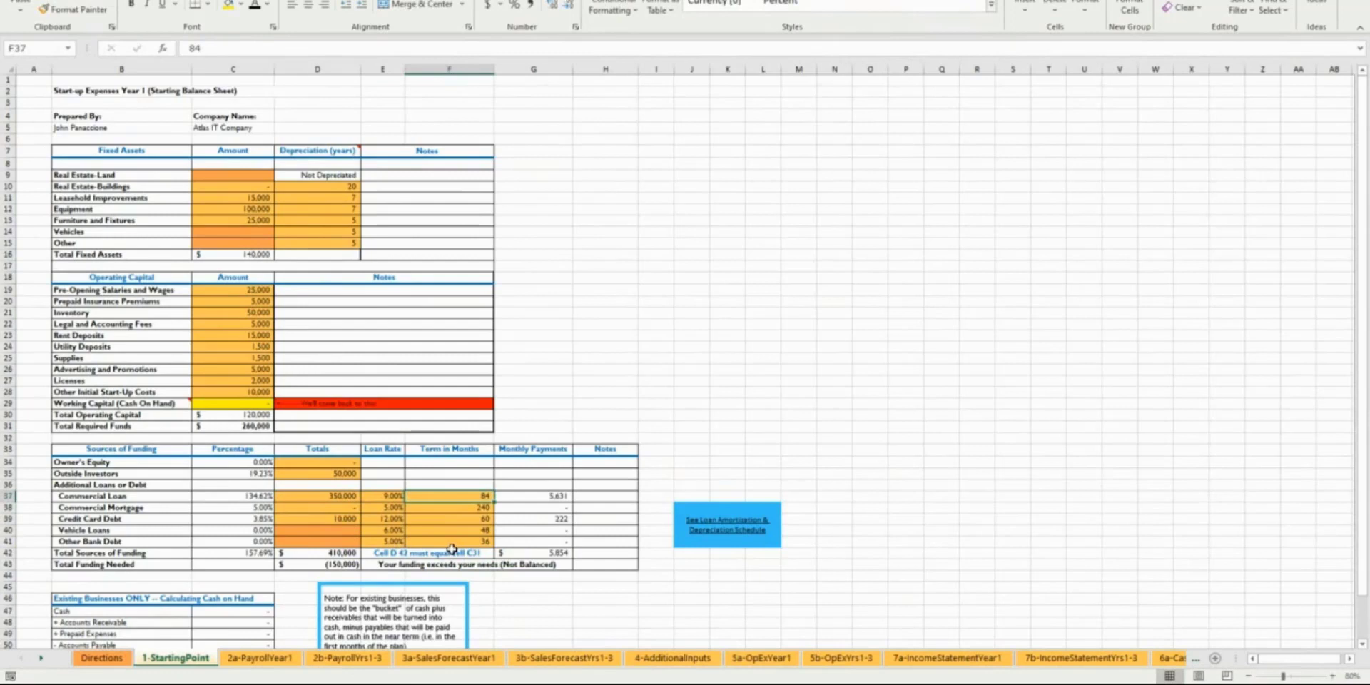
{"action": "type", "text": "120"}
{"action": "key", "text": "Return"}
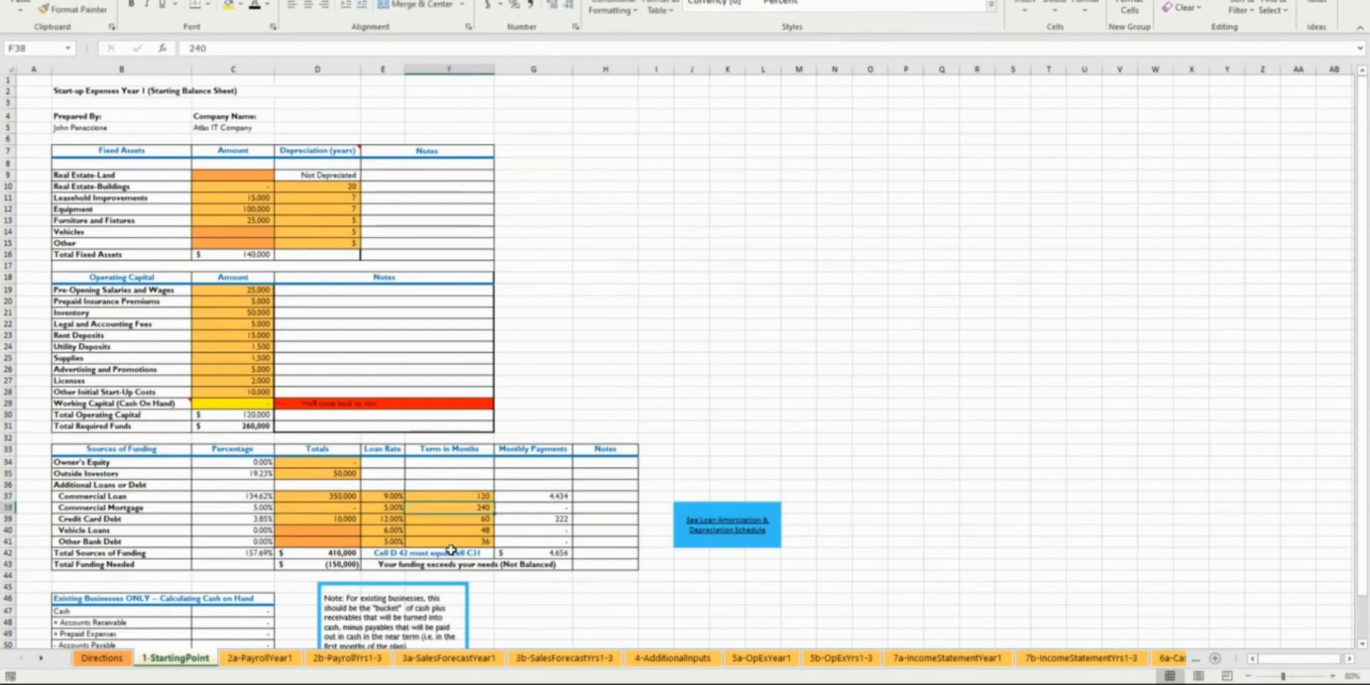
{"action": "left_click", "coordinate": [532, 497]}
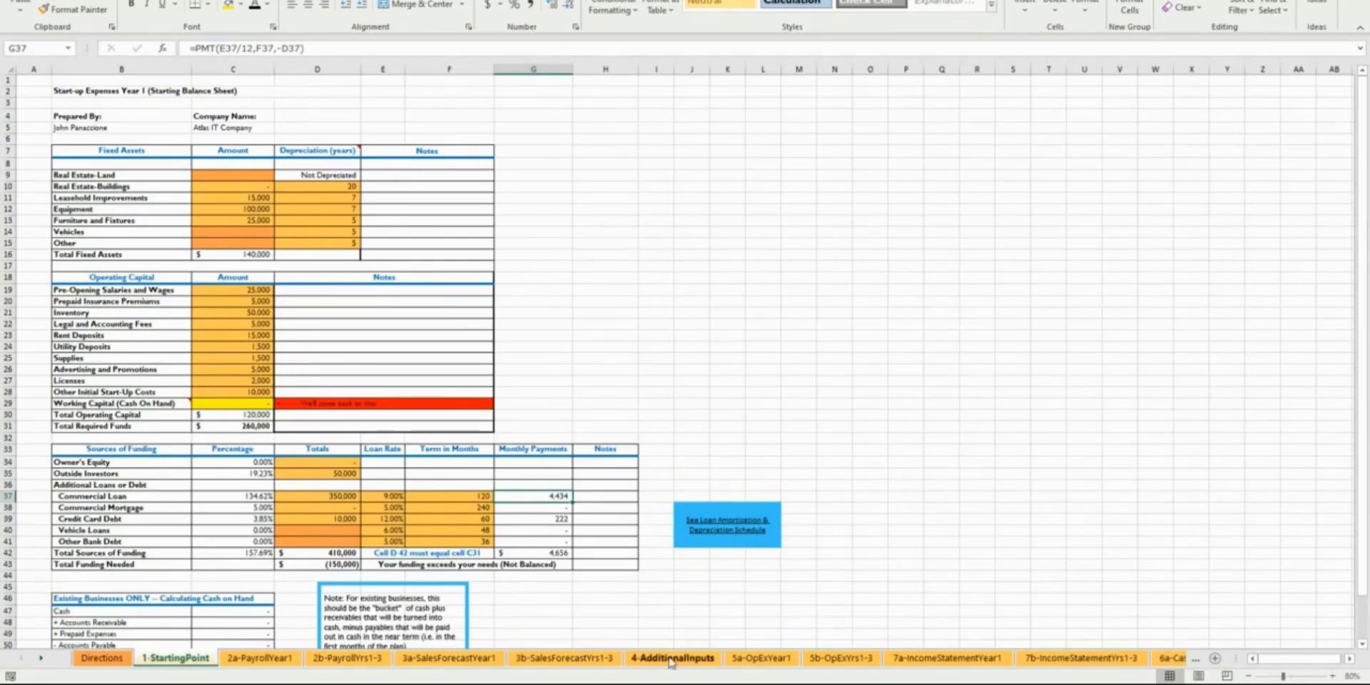
Step: Open the Amortization&Depreciation sheet and look through its loan and depreciation schedules
{"action": "left_click", "coordinate": [1349, 659]}
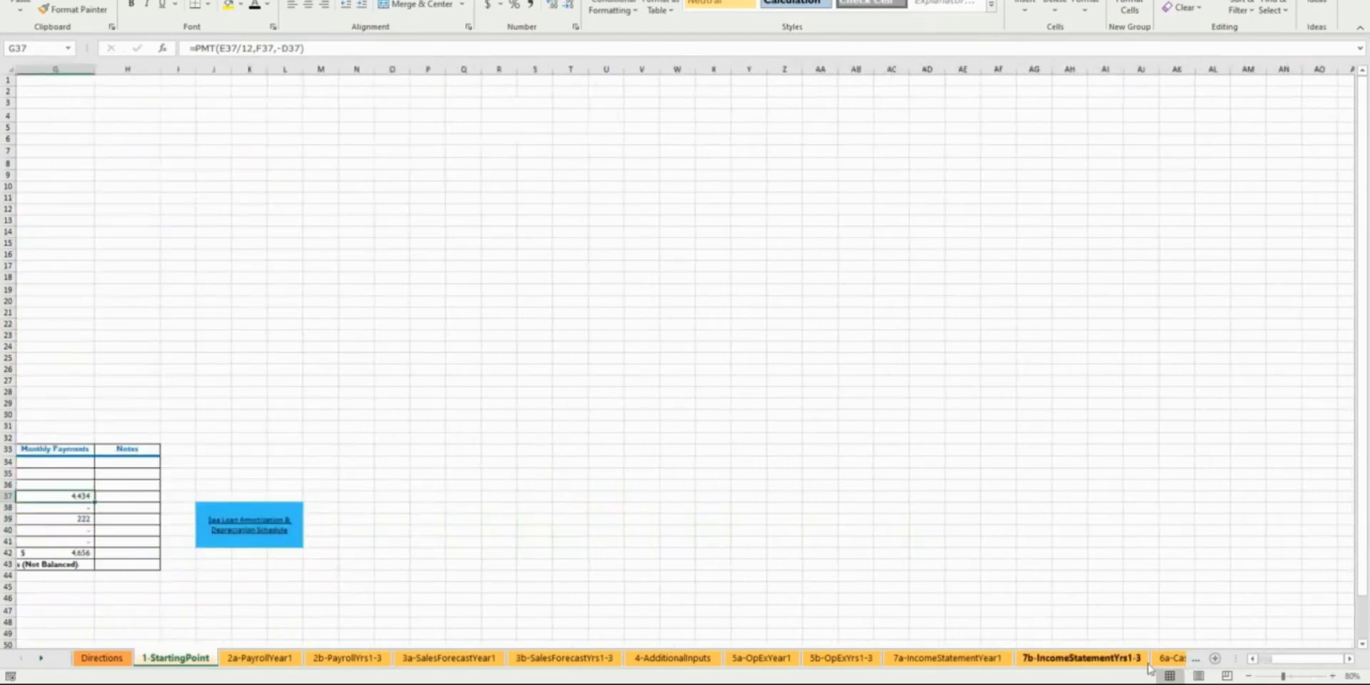
{"action": "left_click", "coordinate": [1168, 657]}
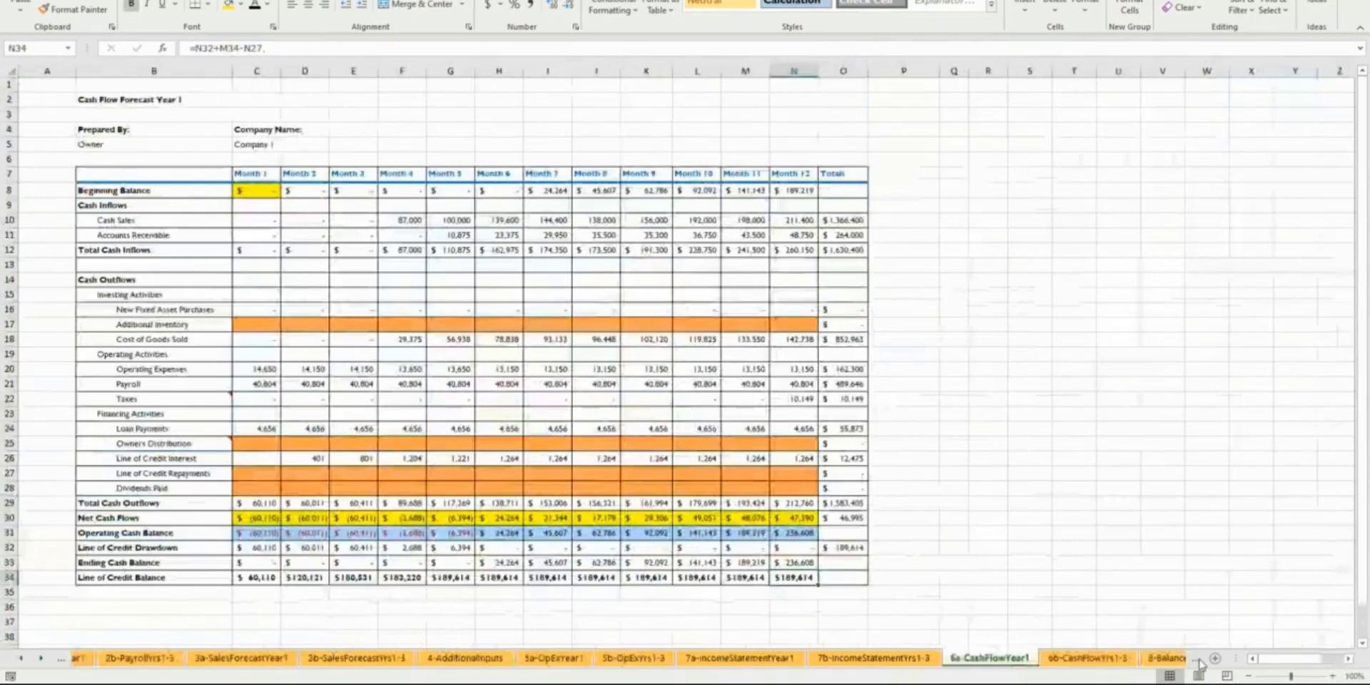
{"action": "left_click", "coordinate": [1194, 659]}
{"action": "left_click", "coordinate": [1194, 660]}
{"action": "left_click", "coordinate": [1194, 659]}
{"action": "left_click", "coordinate": [1194, 659]}
{"action": "left_click", "coordinate": [1197, 661]}
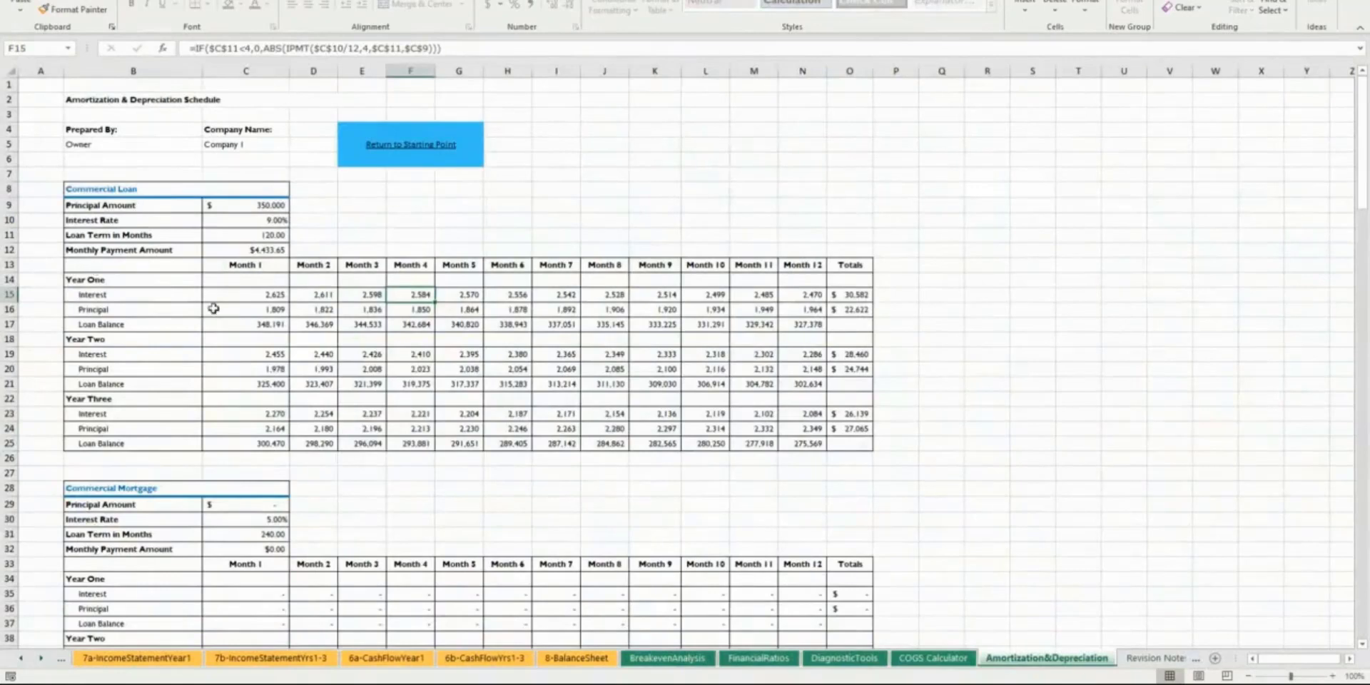
{"action": "scroll", "coordinate": [341, 438], "scroll_direction": "down", "scroll_amount": 4}
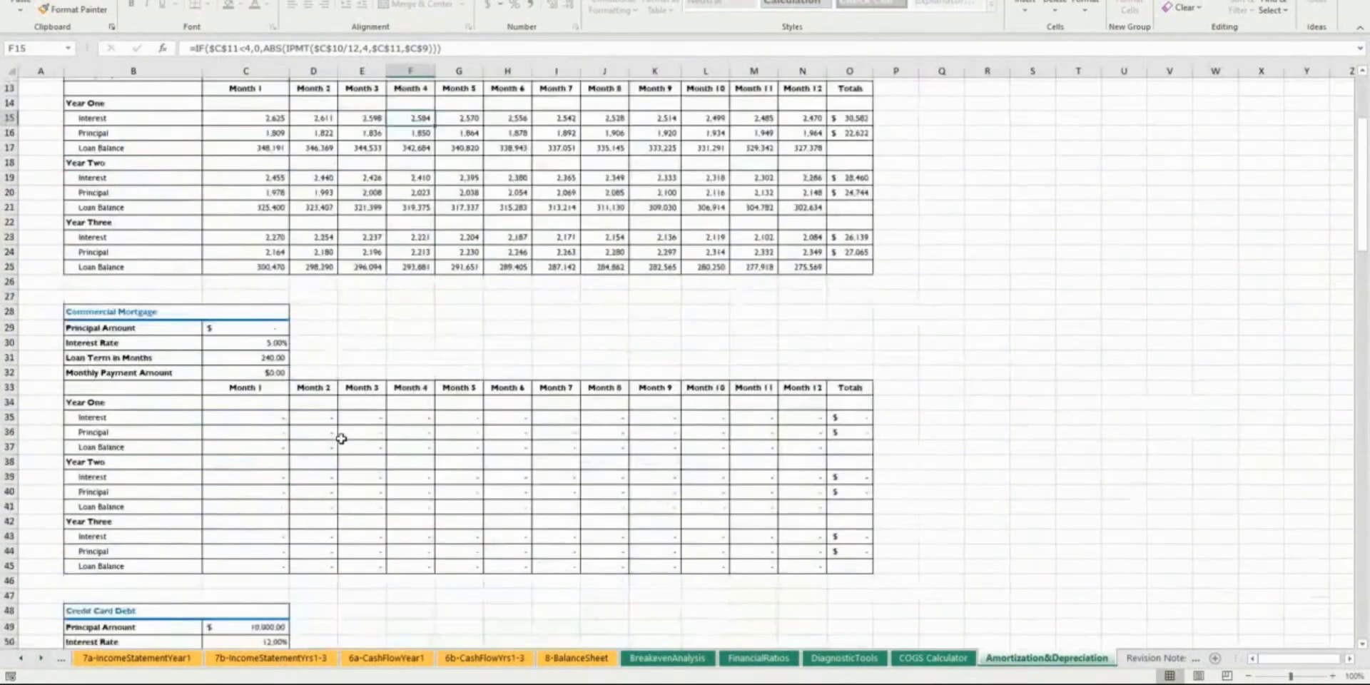
{"action": "scroll", "coordinate": [341, 438], "scroll_direction": "down", "scroll_amount": 6}
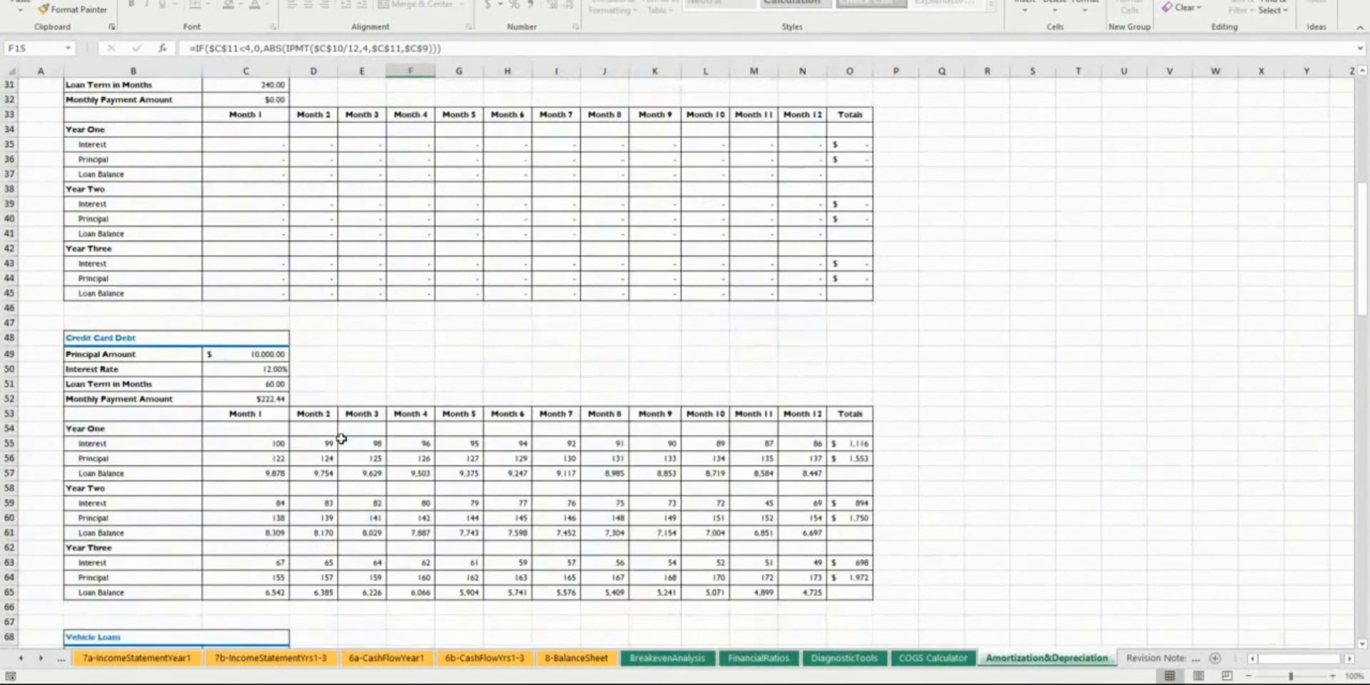
{"action": "scroll", "coordinate": [341, 438], "scroll_direction": "down", "scroll_amount": 16}
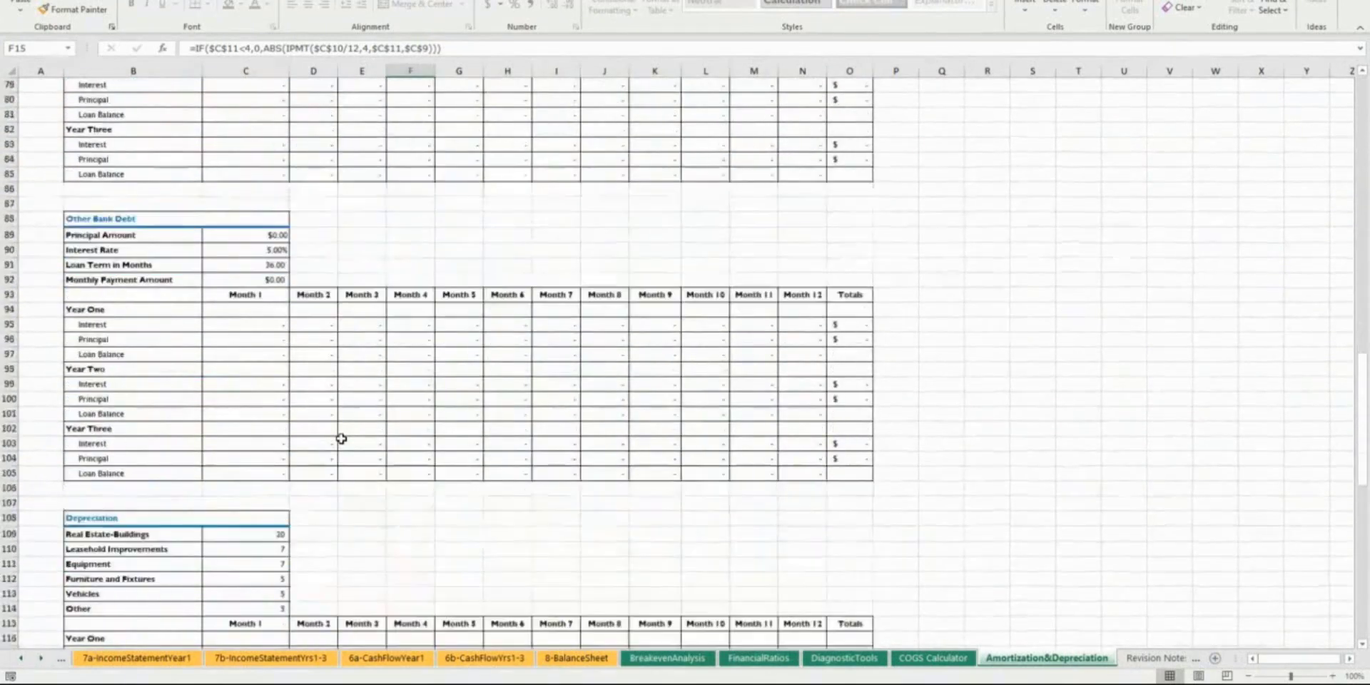
Step: Look through the remaining loan and depreciation schedules up to the Commercial Loan table and return to the Starting Point sheet
{"action": "scroll", "coordinate": [369, 388], "scroll_direction": "up", "scroll_amount": 2}
{"action": "scroll", "coordinate": [369, 388], "scroll_direction": "down", "scroll_amount": 7}
{"action": "scroll", "coordinate": [369, 390], "scroll_direction": "up", "scroll_amount": 20}
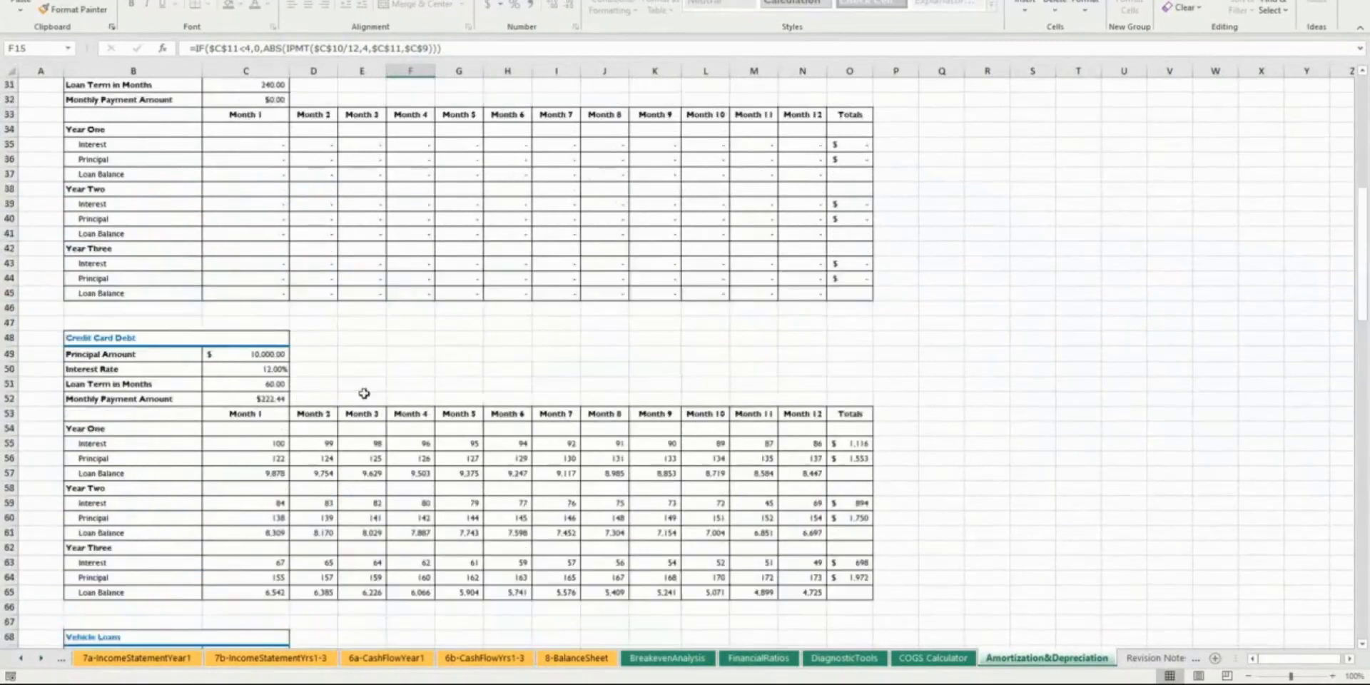
{"action": "scroll", "coordinate": [364, 393], "scroll_direction": "up", "scroll_amount": 10}
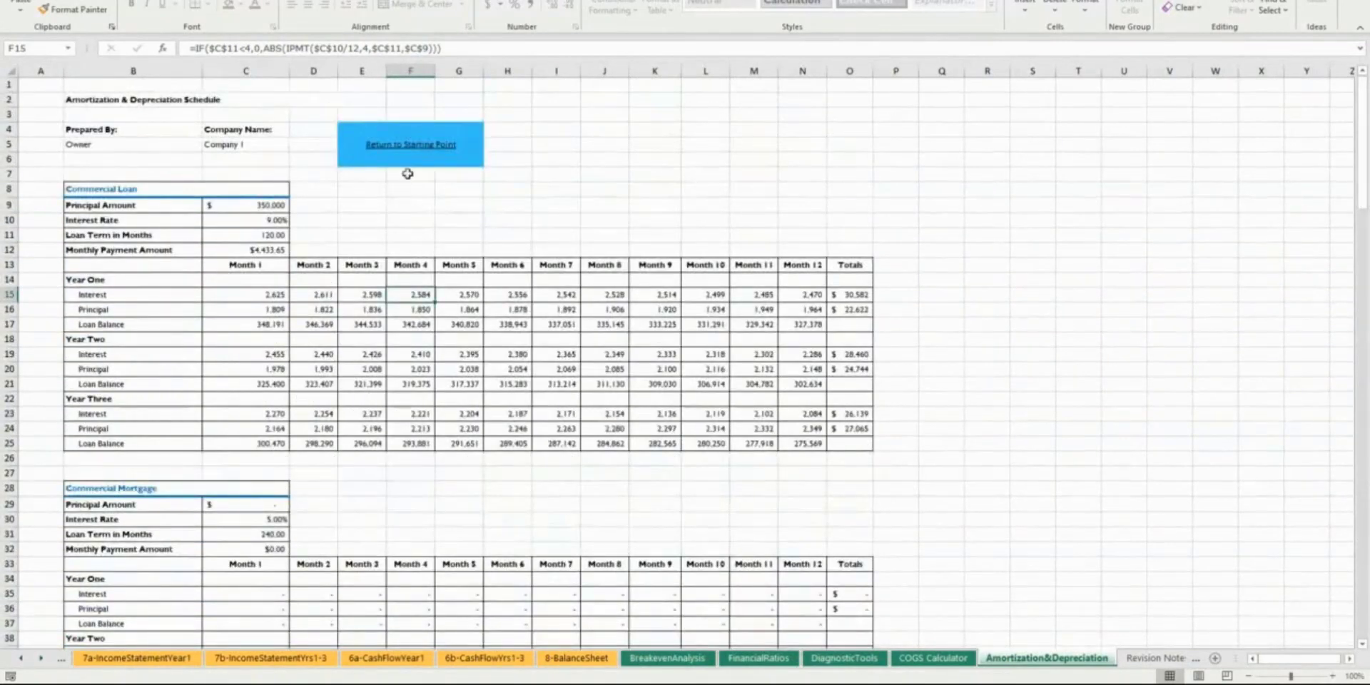
{"action": "left_click", "coordinate": [406, 146]}
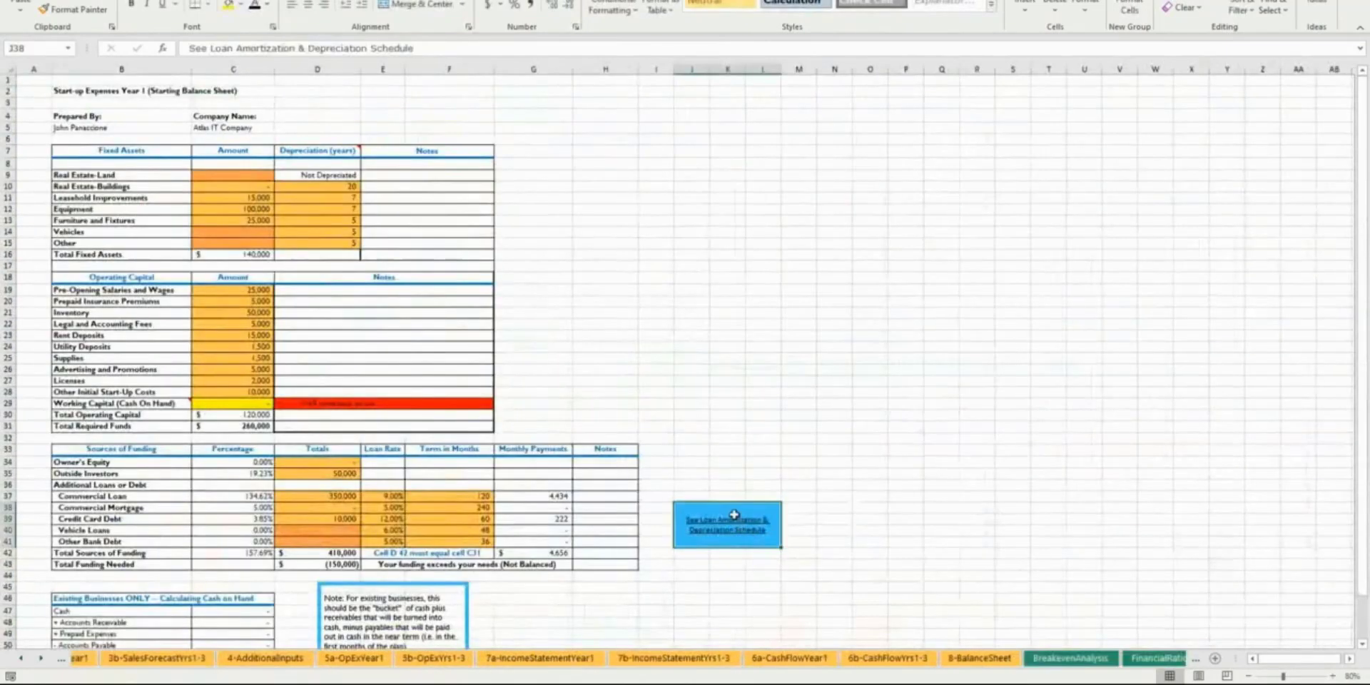
{"action": "left_click", "coordinate": [734, 515]}
{"action": "left_click", "coordinate": [425, 153]}
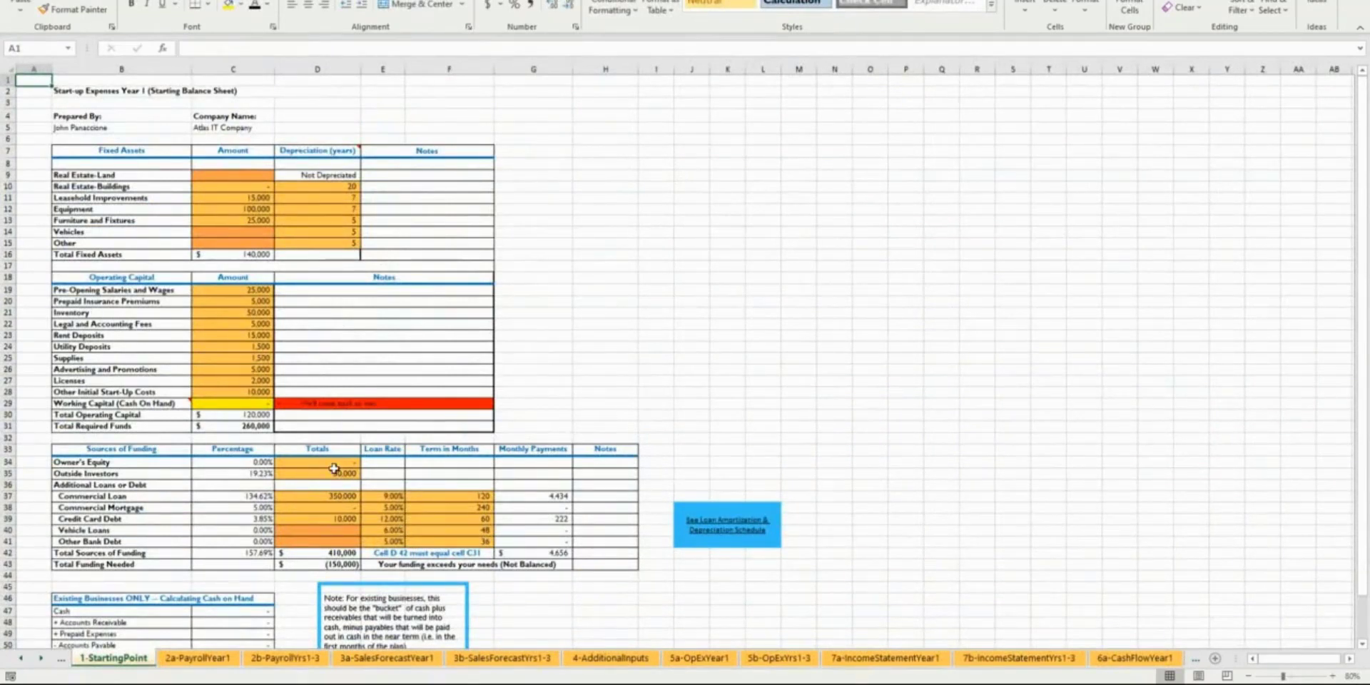
Step: Set the Commercial Loan total in Sources of Funding to 200,000
{"action": "left_click", "coordinate": [331, 496]}
{"action": "type", "text": "200,000"}
{"action": "key", "text": "Return"}
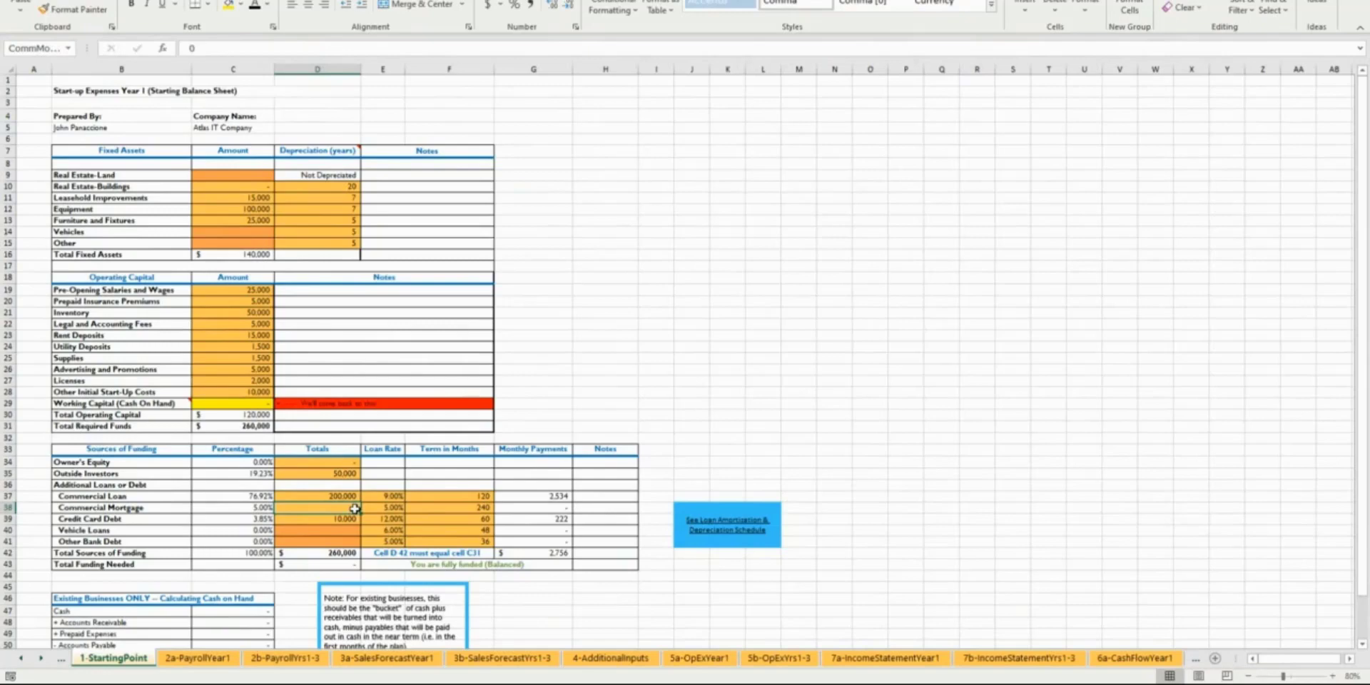
Step: Examine the cash-on-hand calculation for existing businesses and the Working Capital (Cash On Hand) amount
{"action": "scroll", "coordinate": [355, 508], "scroll_direction": "down", "scroll_amount": 4}
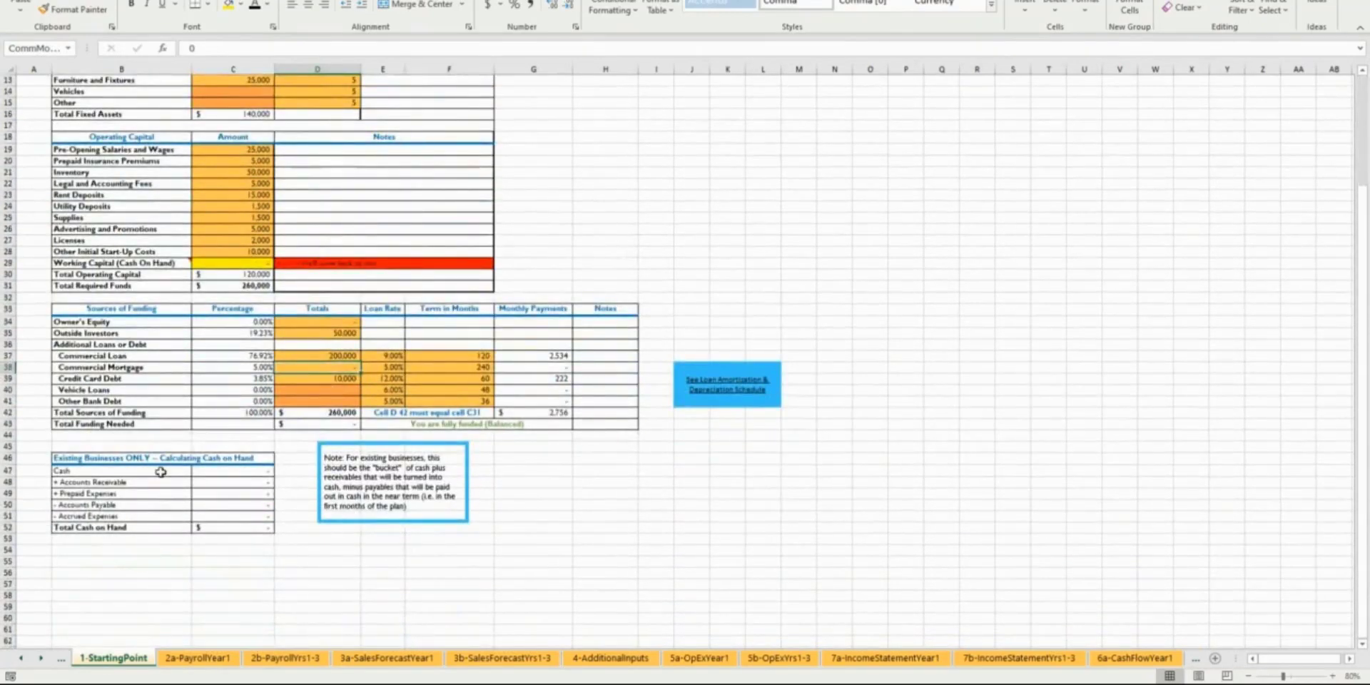
{"action": "left_click", "coordinate": [114, 464]}
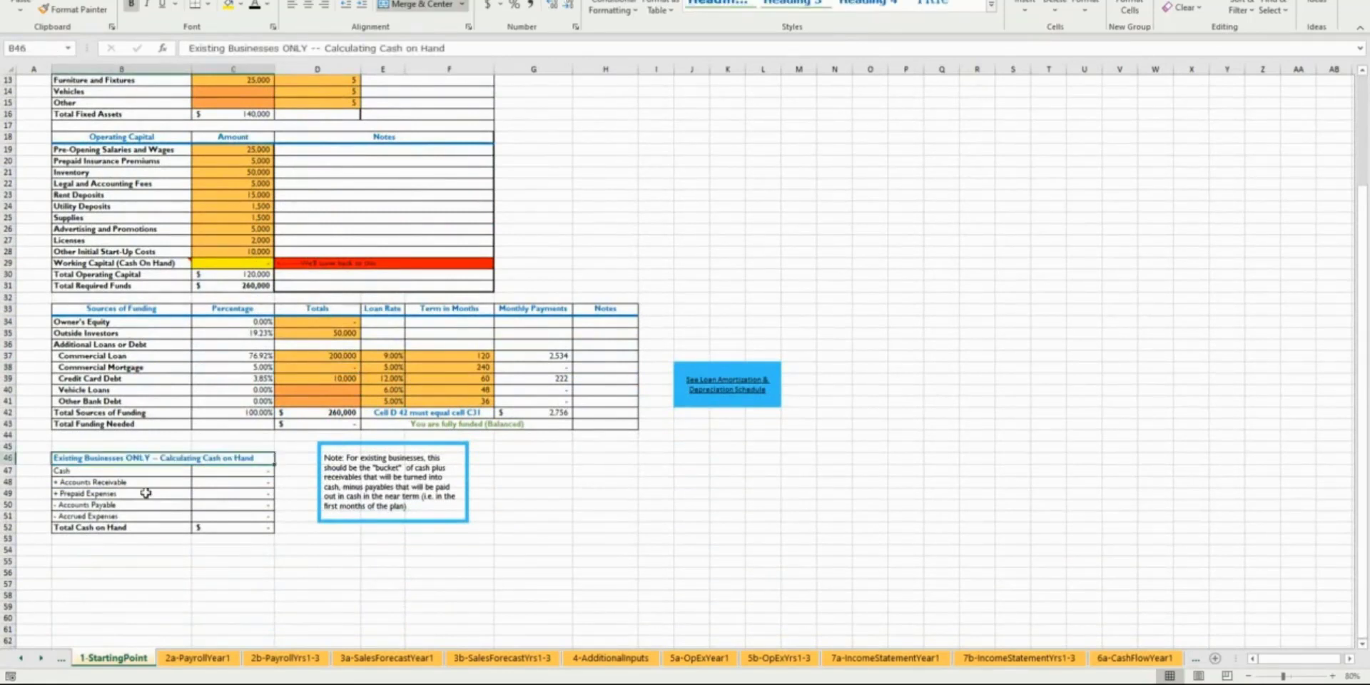
{"action": "left_click", "coordinate": [205, 471]}
{"action": "left_click", "coordinate": [221, 485]}
{"action": "left_click", "coordinate": [222, 500]}
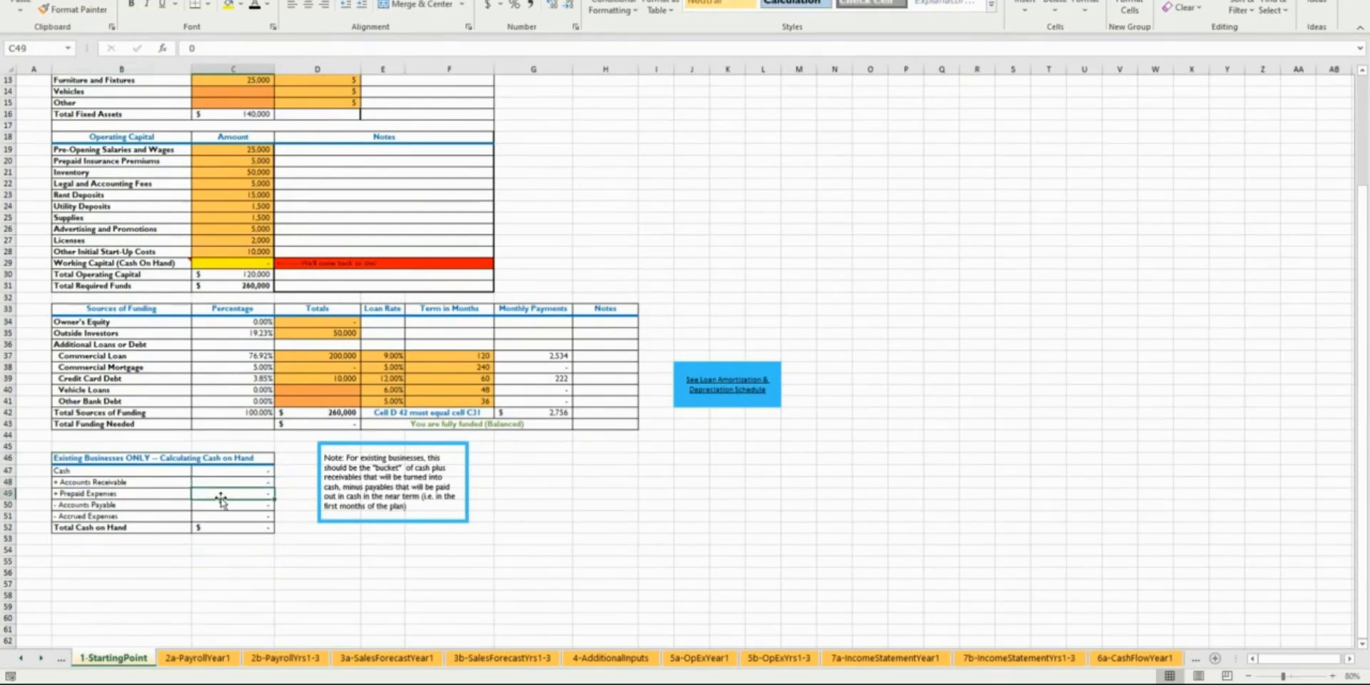
{"action": "scroll", "coordinate": [294, 442], "scroll_direction": "up", "scroll_amount": 4}
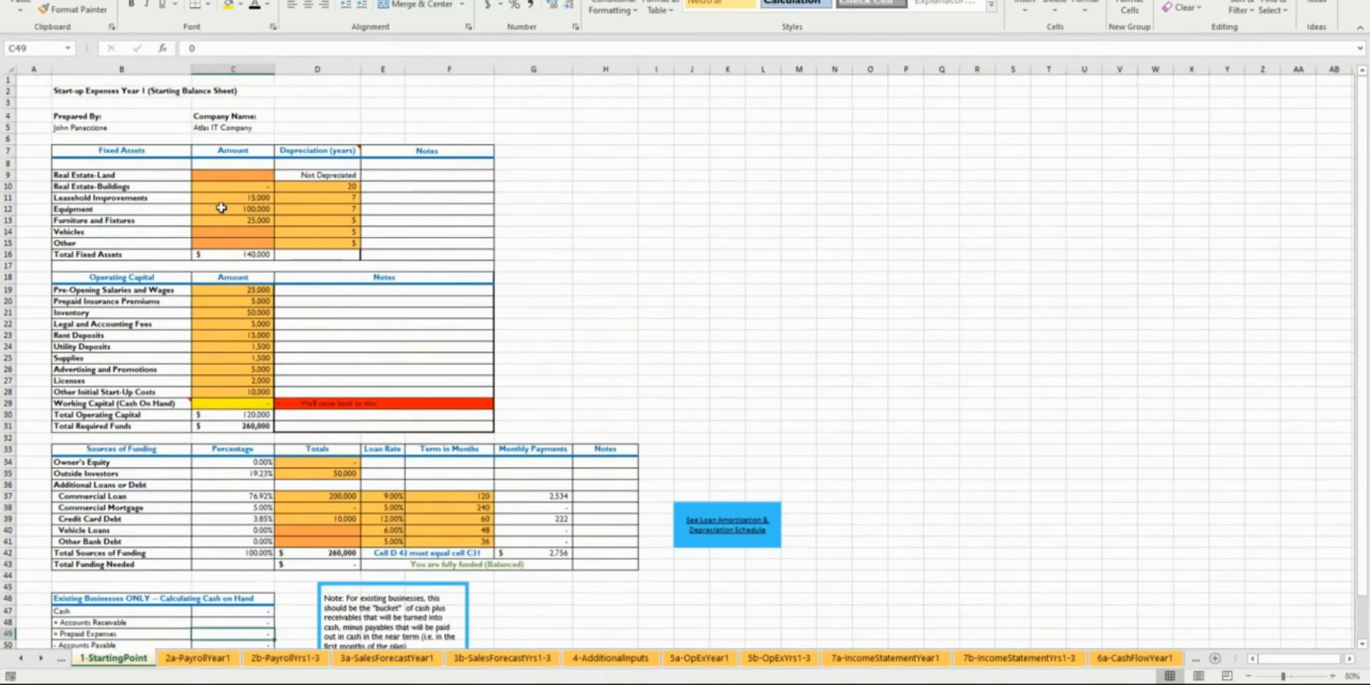
{"action": "left_click", "coordinate": [256, 408]}
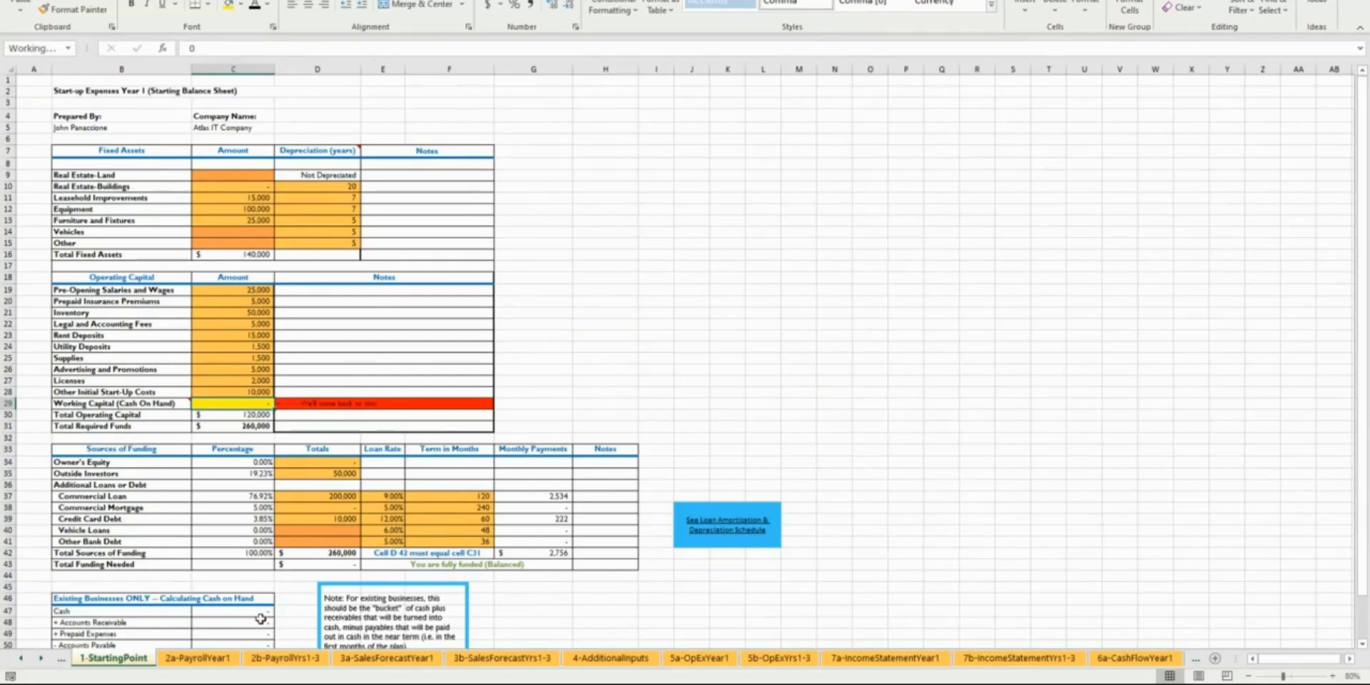
{"action": "scroll", "coordinate": [260, 618], "scroll_direction": "down", "scroll_amount": 3}
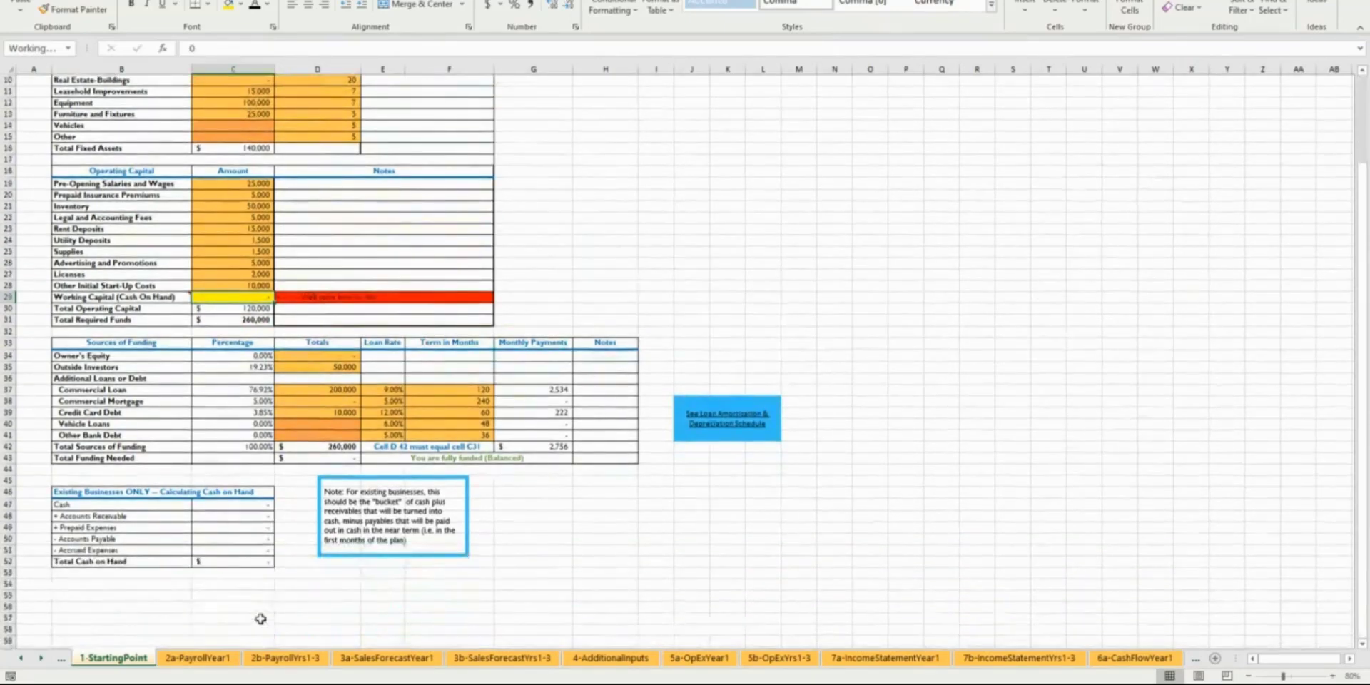
{"action": "scroll", "coordinate": [261, 618], "scroll_direction": "up", "scroll_amount": 3}
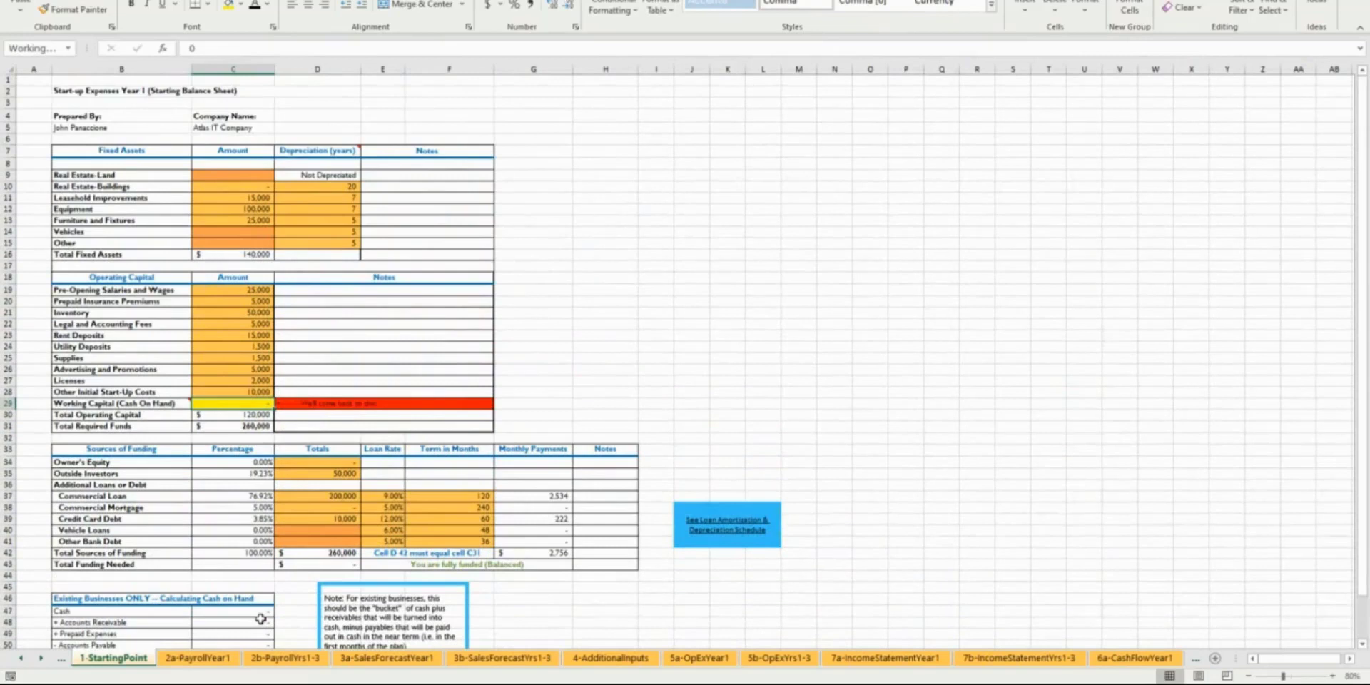
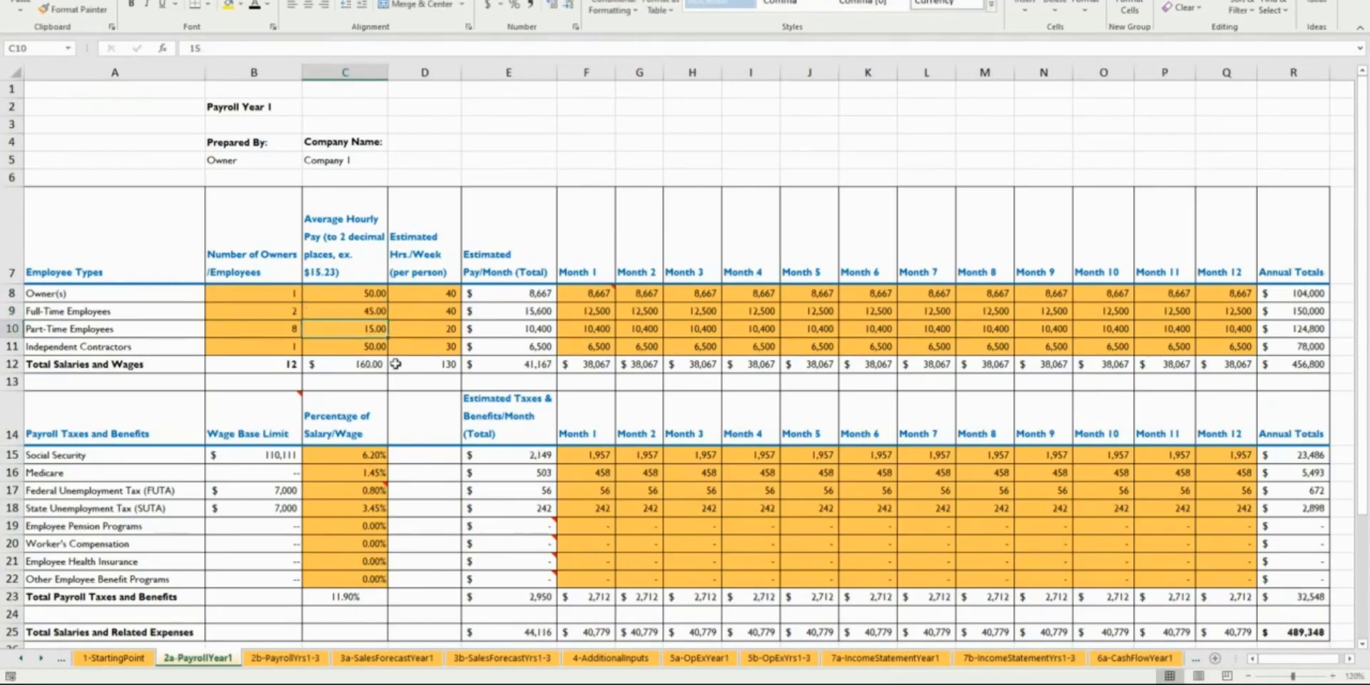
Step: Set the number of full-time employees on the Payroll Year 1 sheet to 3
{"action": "left_click", "coordinate": [294, 312]}
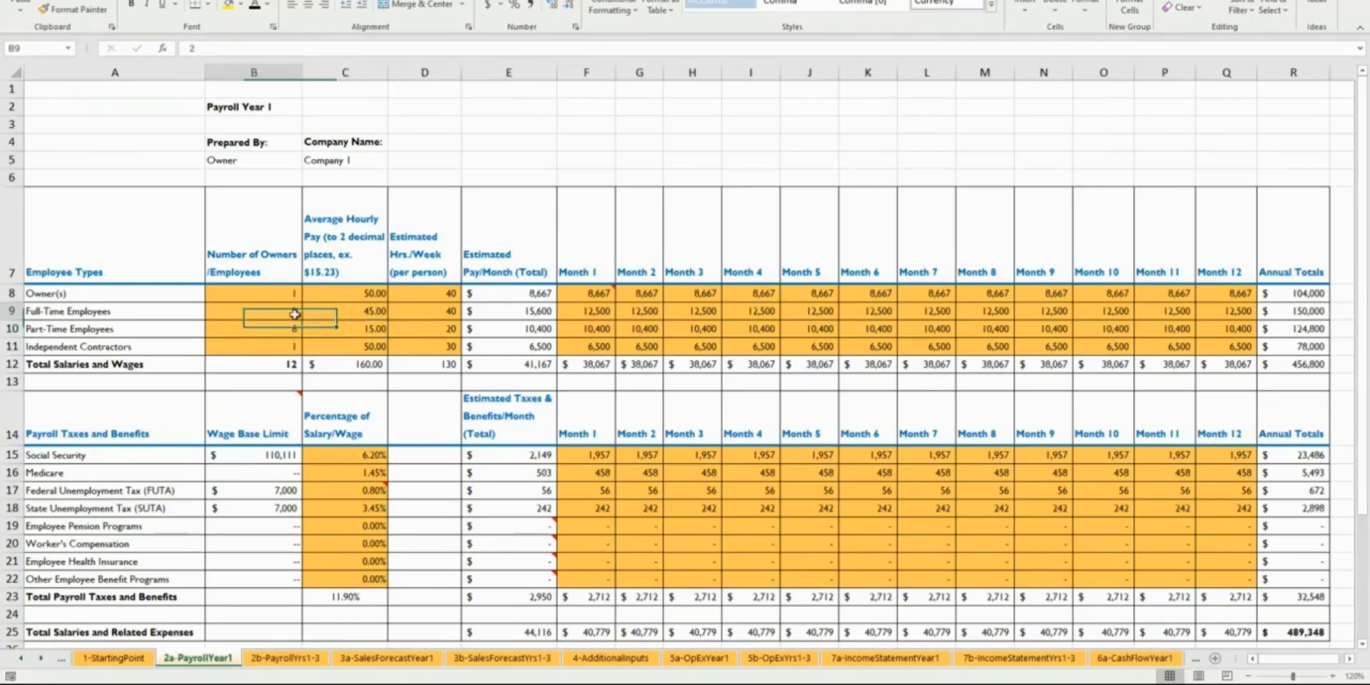
{"action": "type", "text": "3"}
{"action": "key", "text": "Return"}
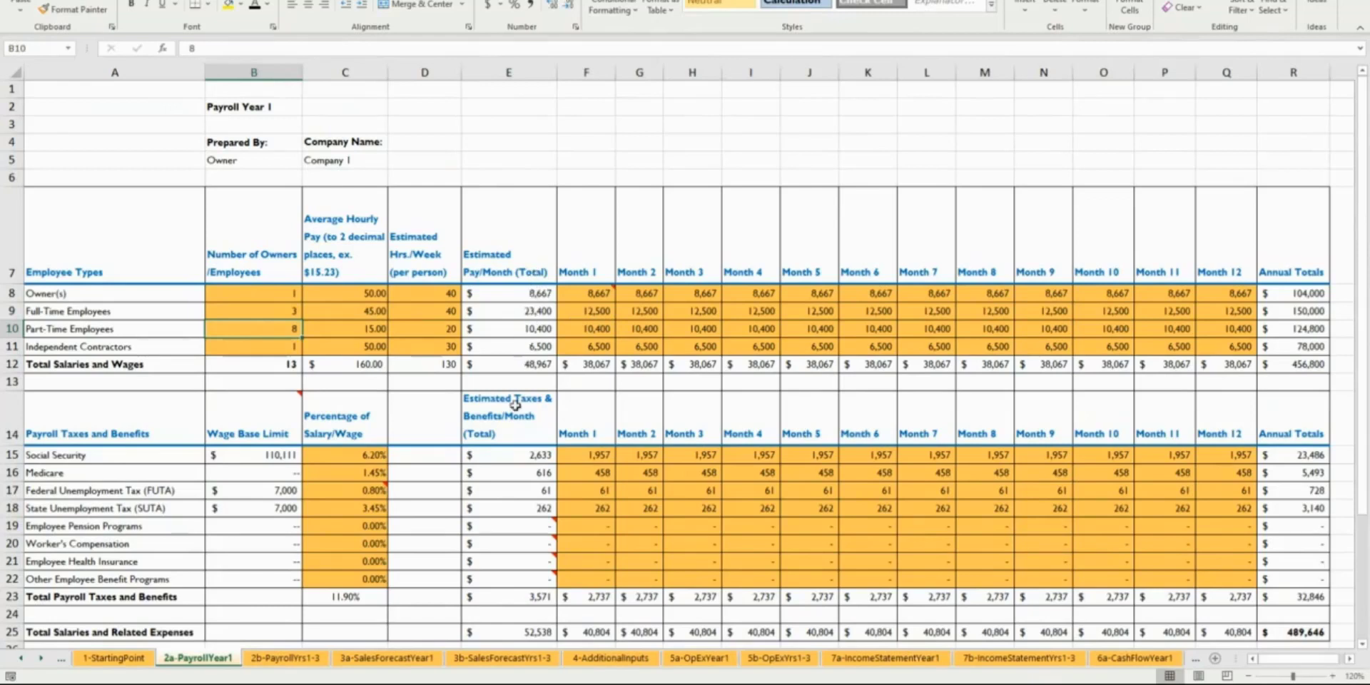
Step: Review the Payroll Taxes and Benefits percentages, from Social Security and Medicare through state unemployment tax and employee health insurance
{"action": "scroll", "coordinate": [489, 386], "scroll_direction": "down", "scroll_amount": 4}
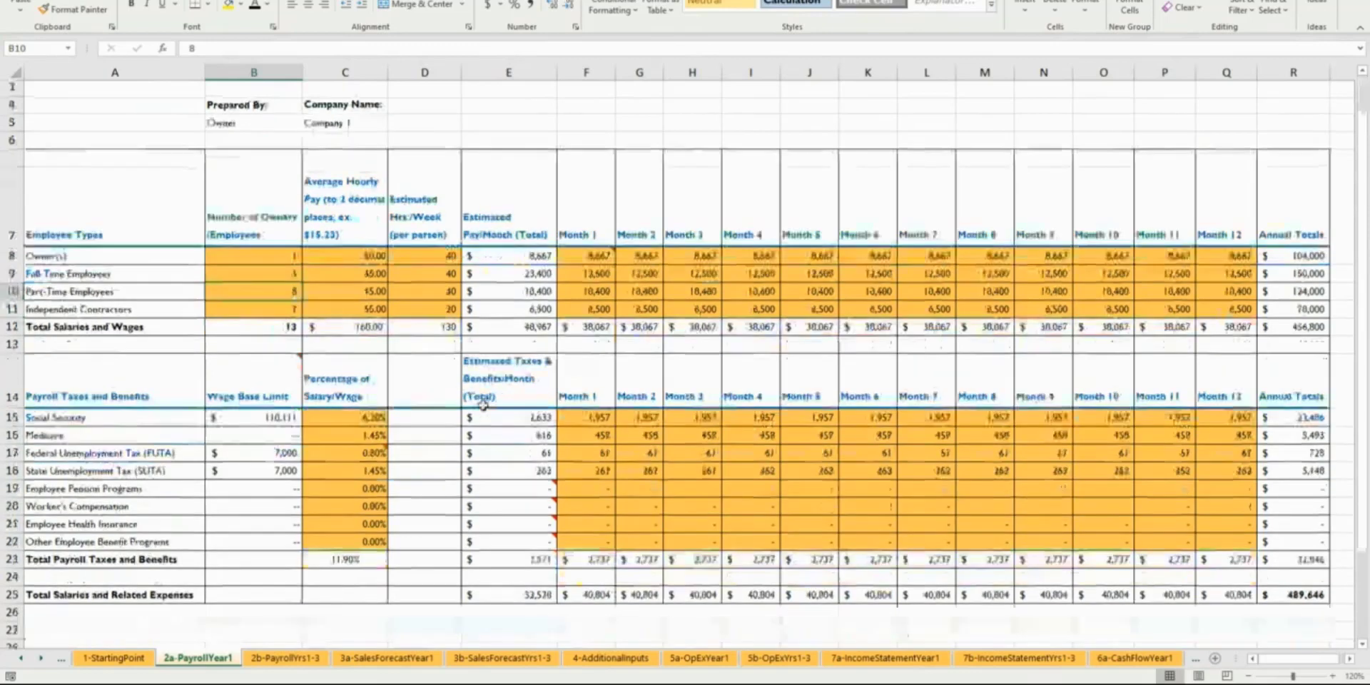
{"action": "scroll", "coordinate": [482, 406], "scroll_direction": "up", "scroll_amount": 3}
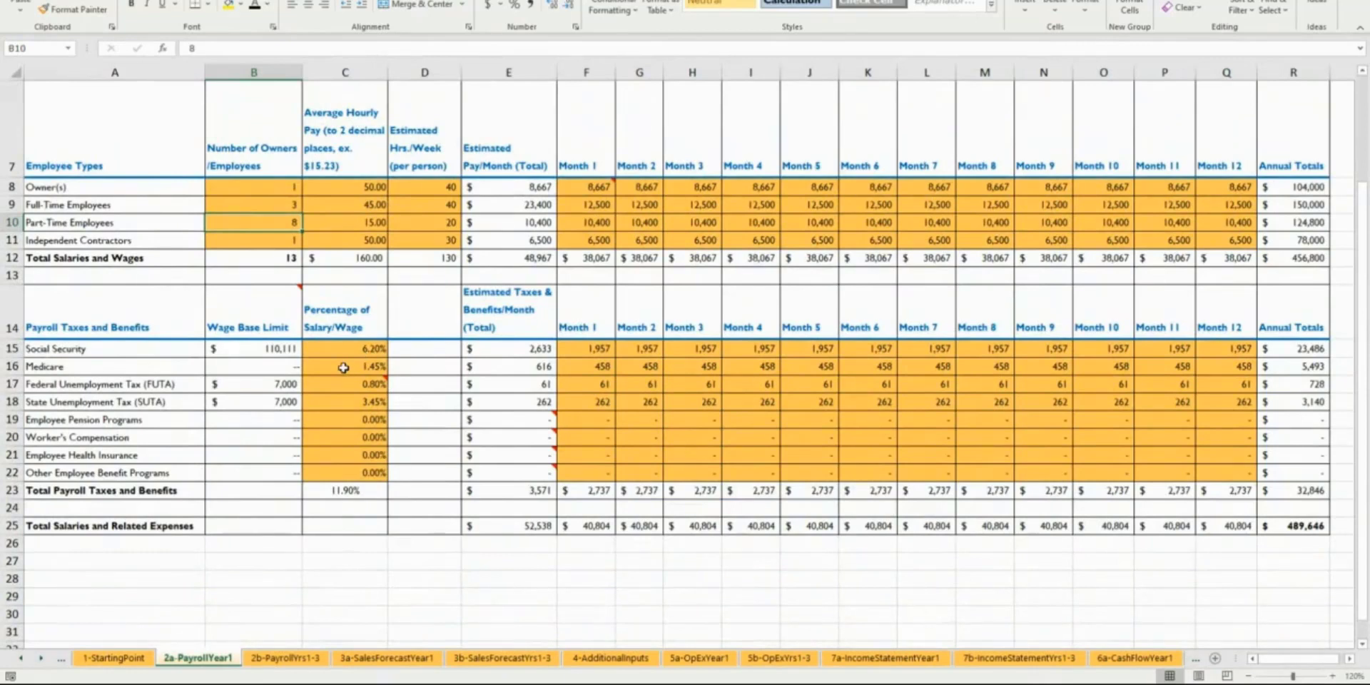
{"action": "left_click", "coordinate": [347, 351]}
{"action": "left_click", "coordinate": [341, 373]}
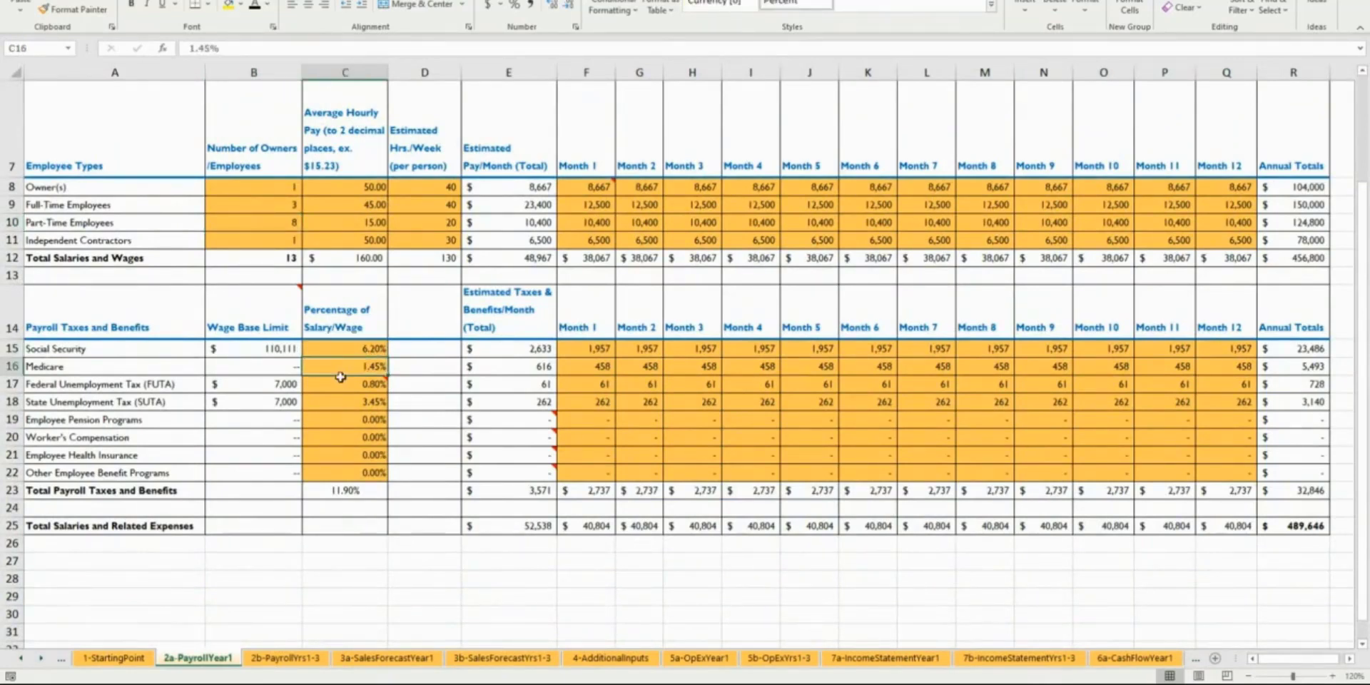
{"action": "left_click", "coordinate": [365, 436]}
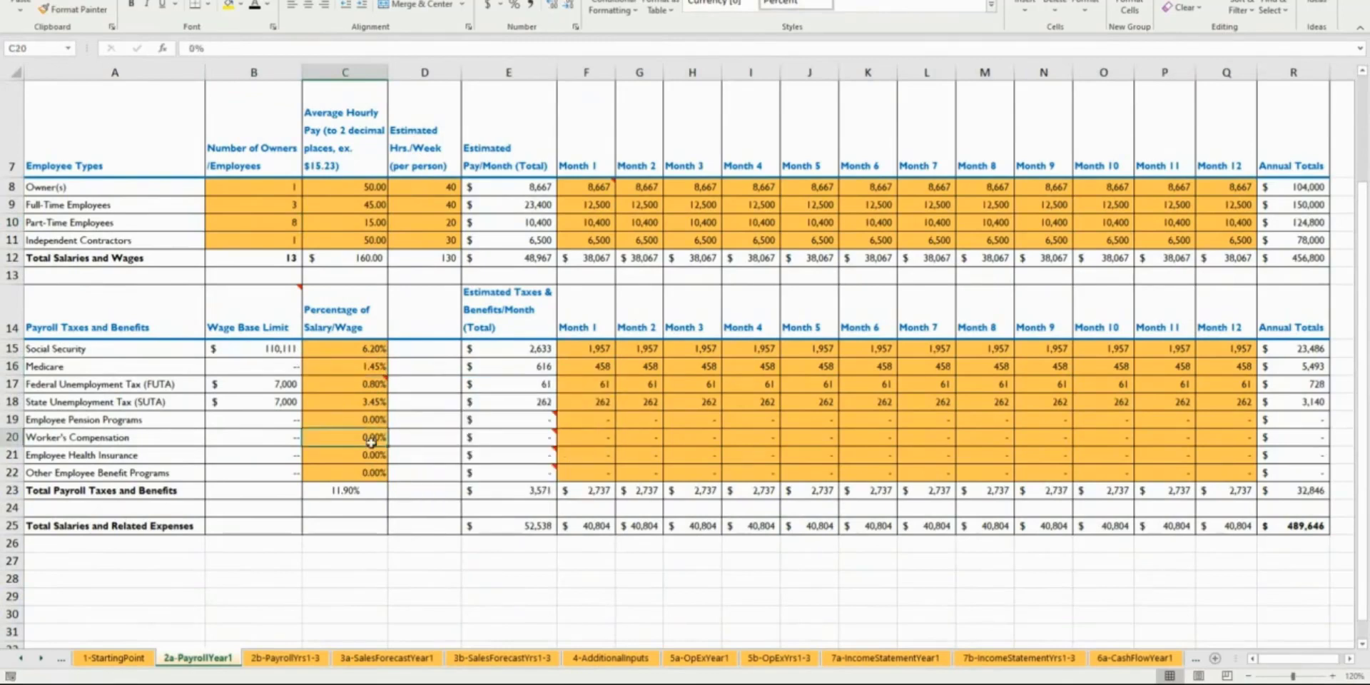
{"action": "left_click", "coordinate": [381, 405]}
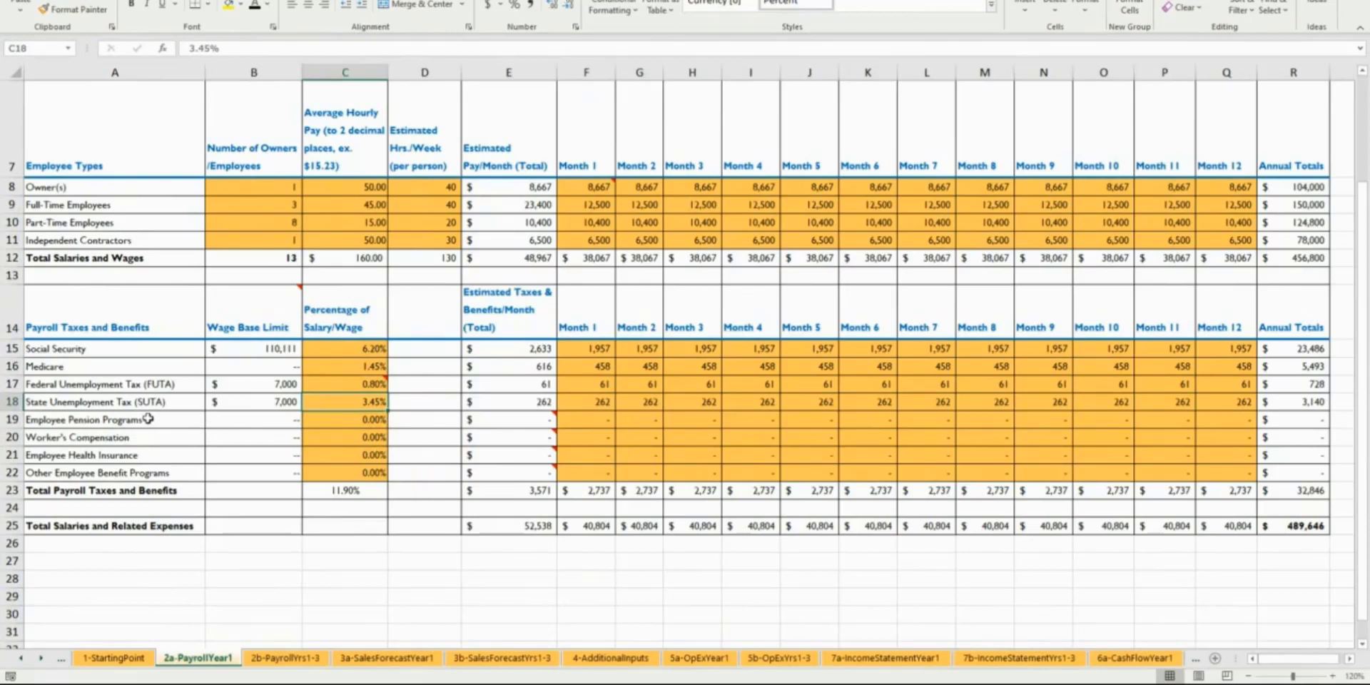
{"action": "left_click", "coordinate": [364, 454]}
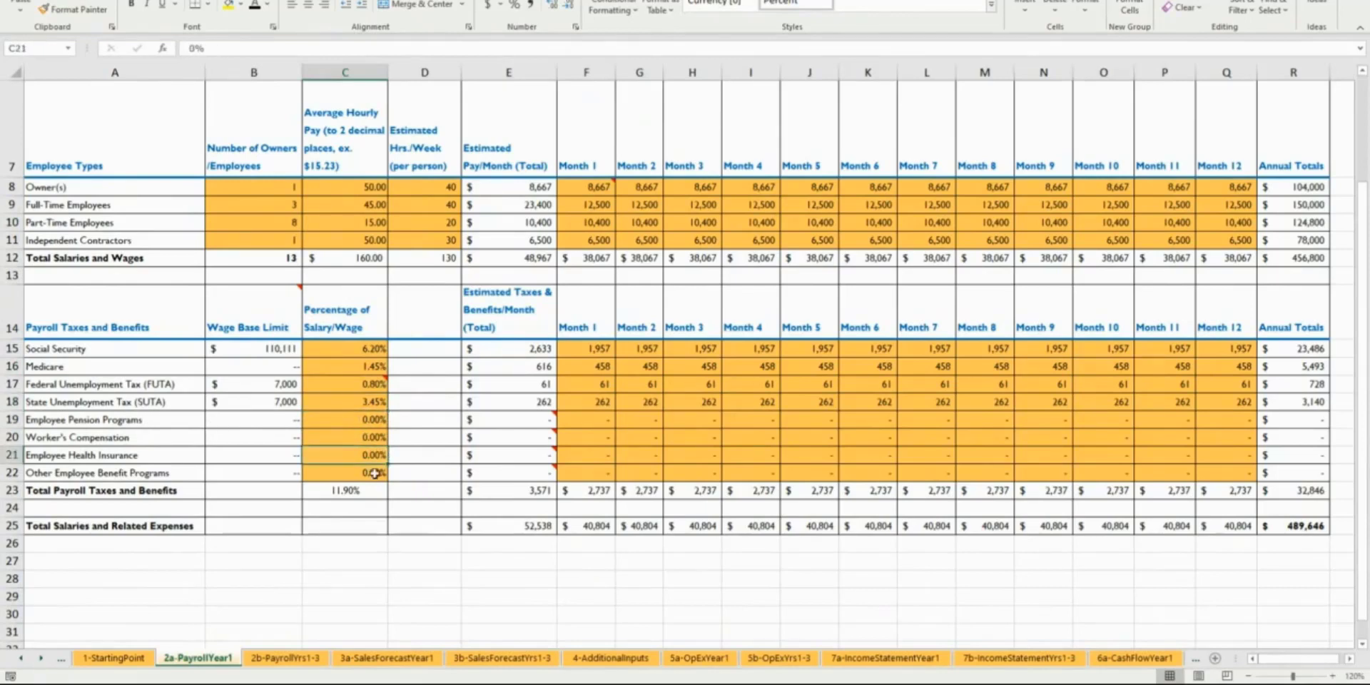
Step: Try 20% and 0.5% as the percentage of salary for Other Employee Benefit Programs
{"action": "left_click", "coordinate": [372, 473]}
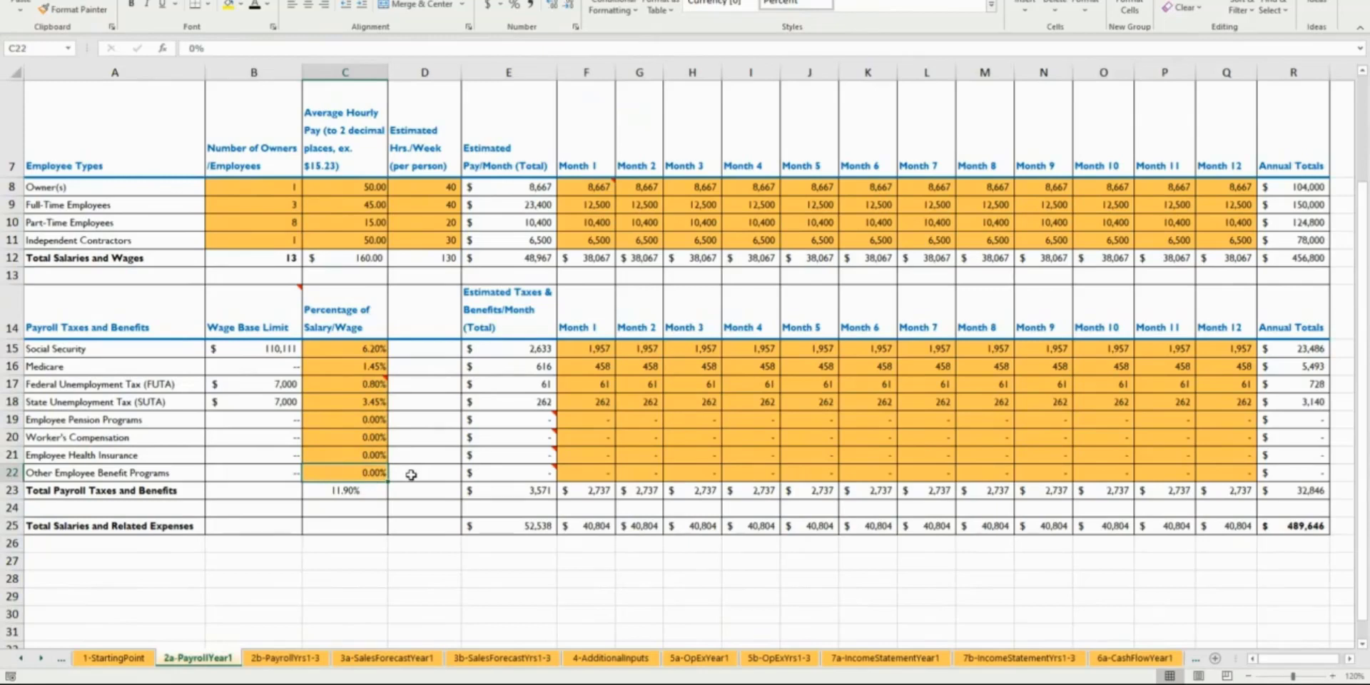
{"action": "type", "text": "20"}
{"action": "key", "text": "Return"}
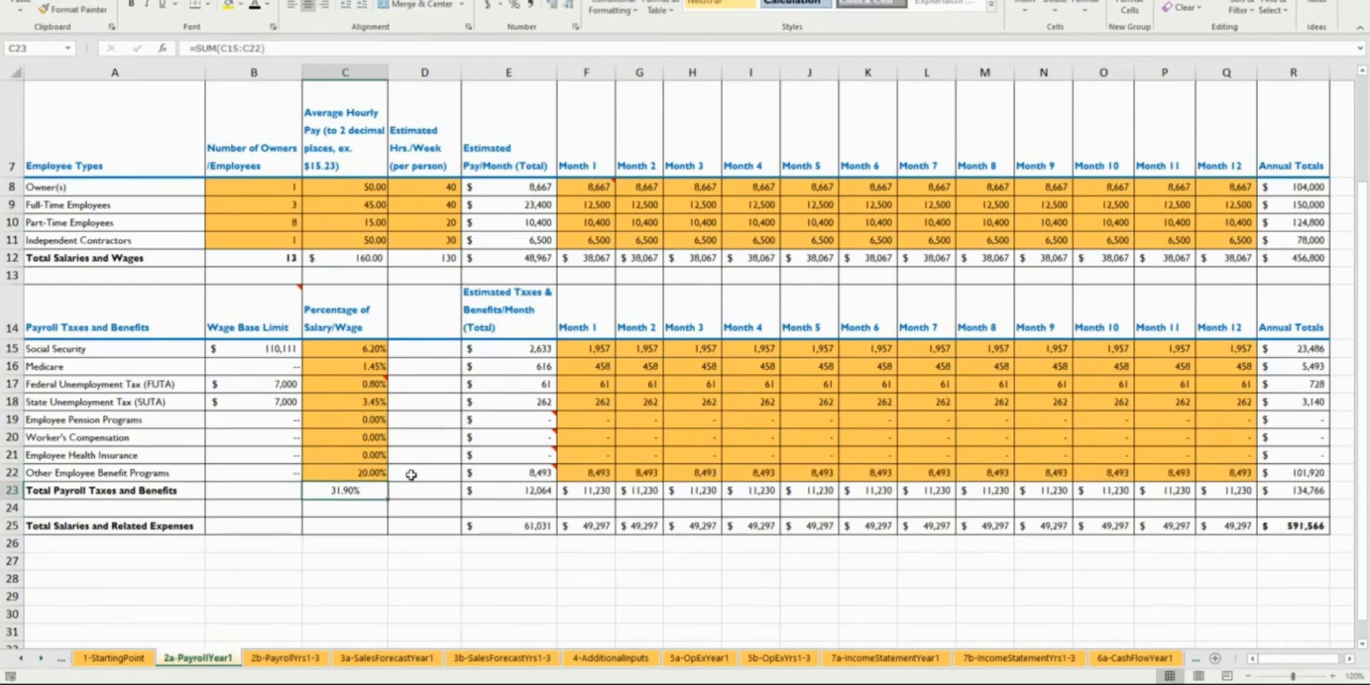
{"action": "left_click", "coordinate": [357, 472]}
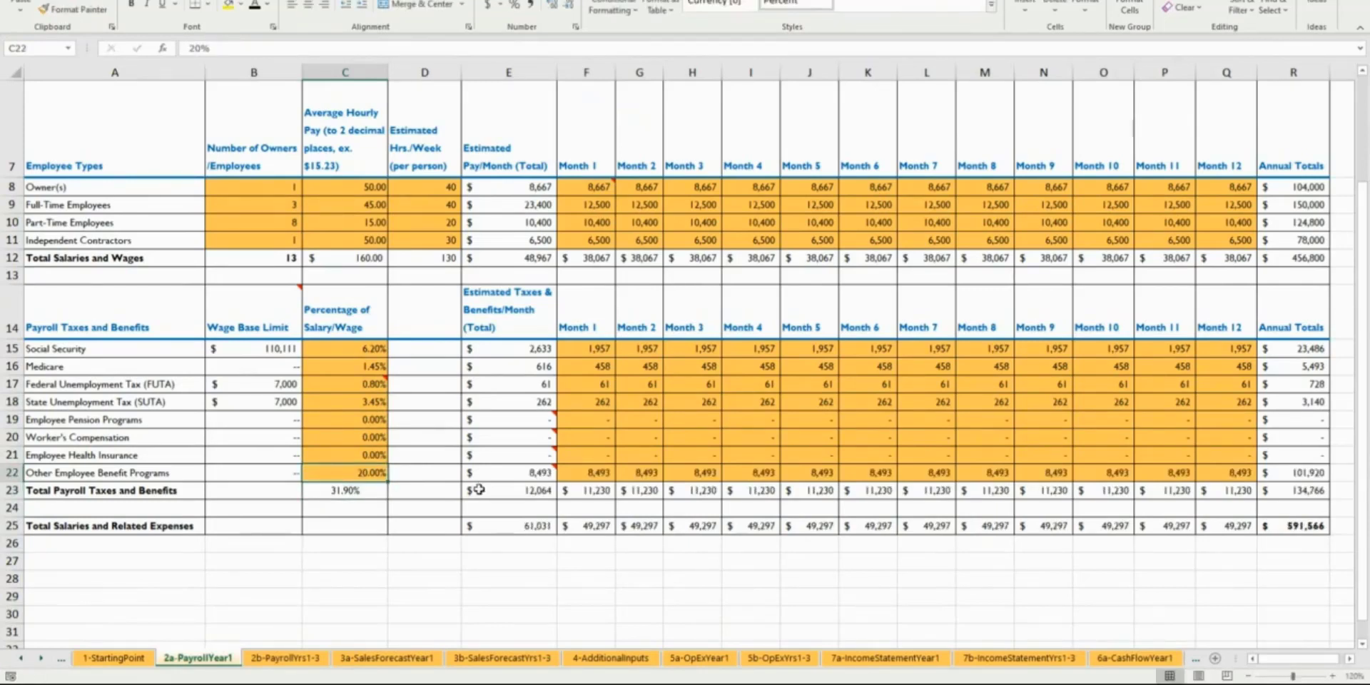
{"action": "type", "text": ".005"}
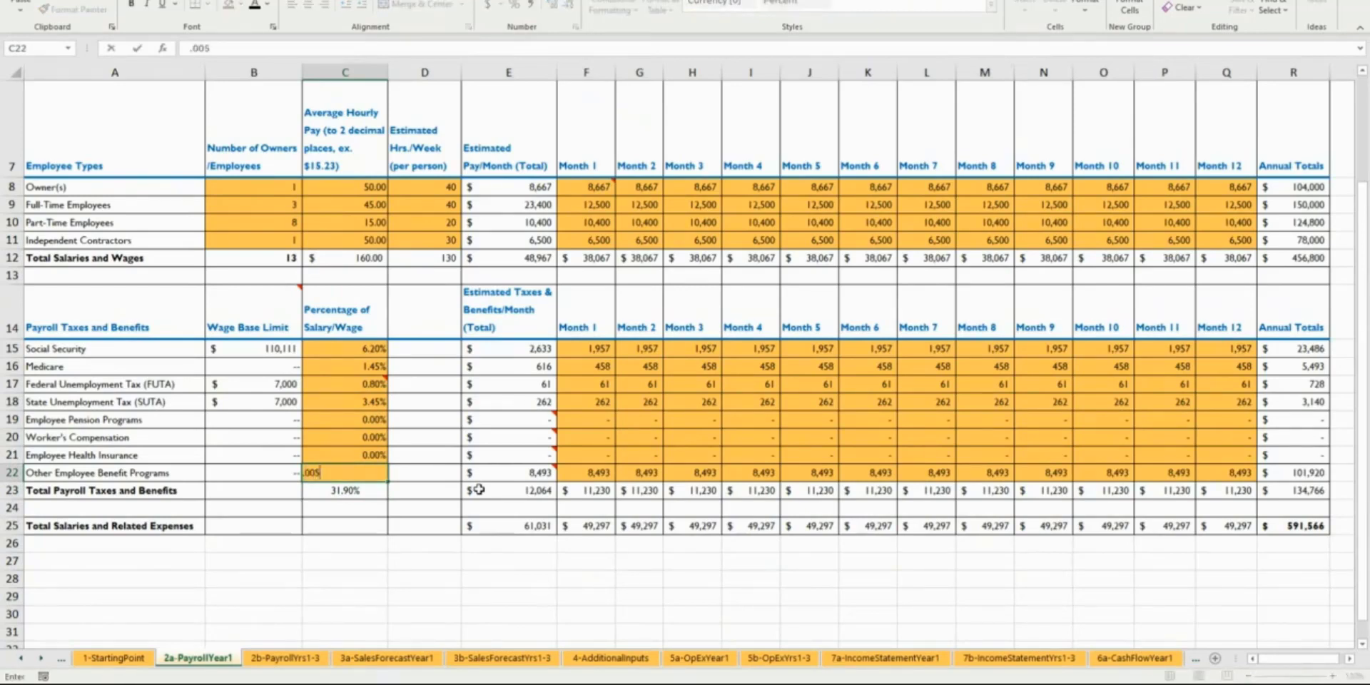
{"action": "key", "text": "Return"}
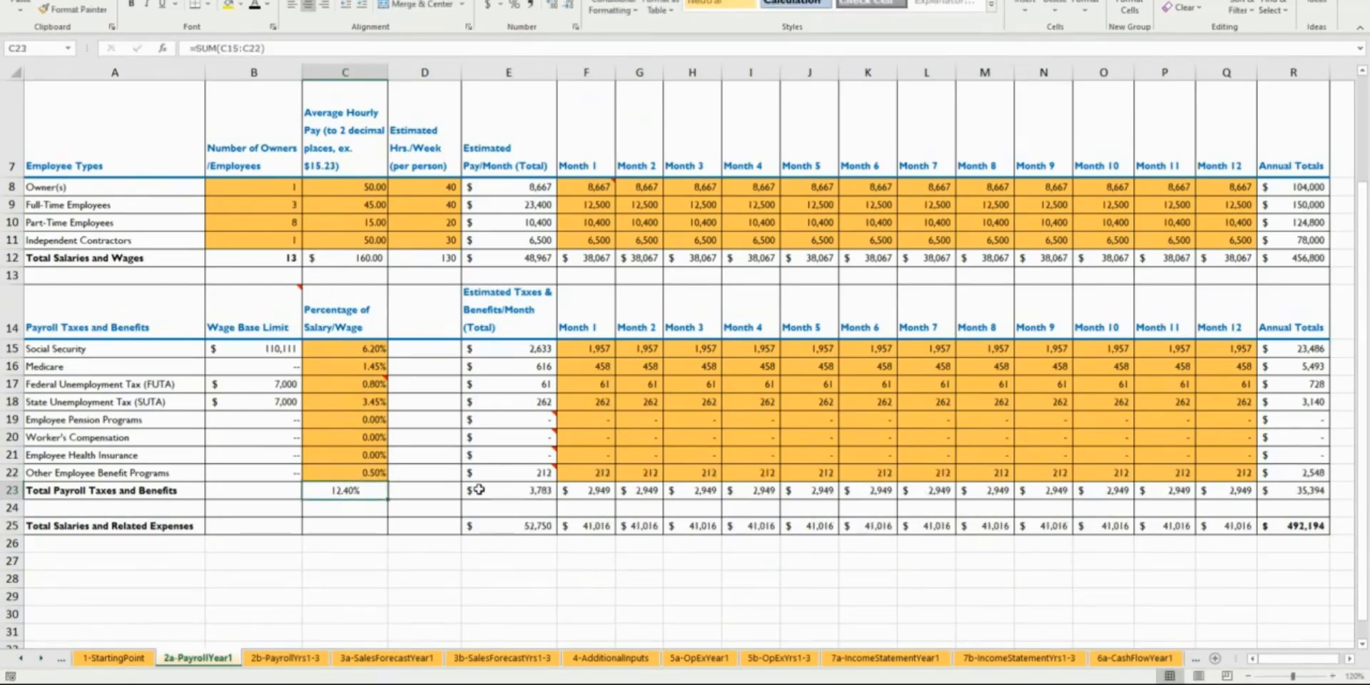
Step: Reset the Other Employee Benefit Programs percentage of salary to 0%
{"action": "left_click", "coordinate": [361, 474]}
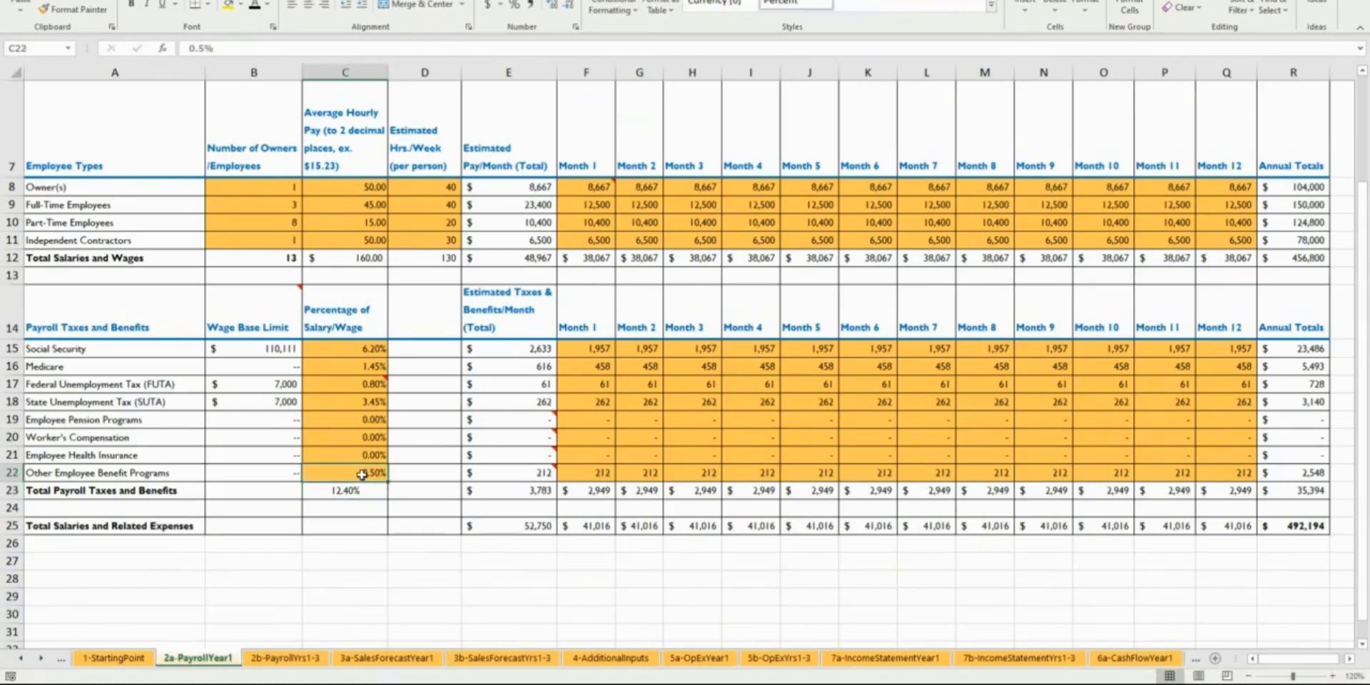
{"action": "type", "text": "0"}
{"action": "key", "text": "Return"}
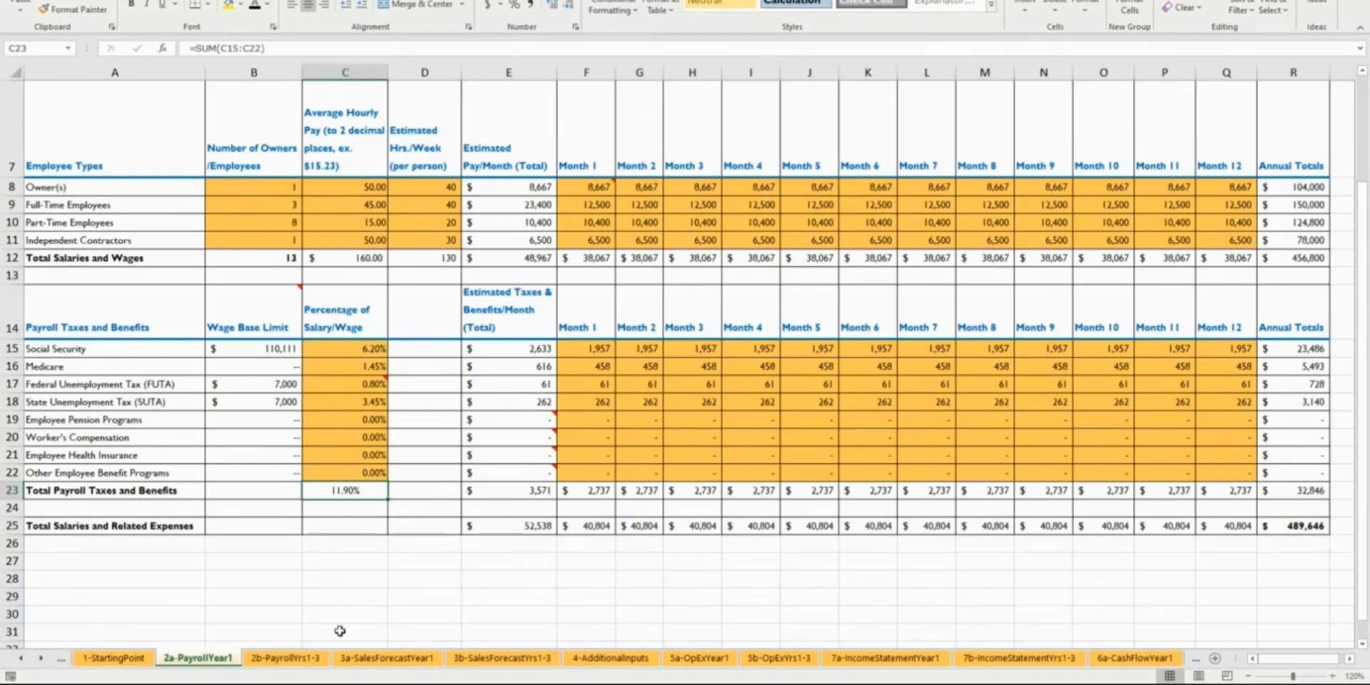
Step: Open the 2b-PayrollYrs1-3 sheet and check the Year 2 percentages for owners, full-time employees and part-time employees
{"action": "left_click", "coordinate": [318, 659]}
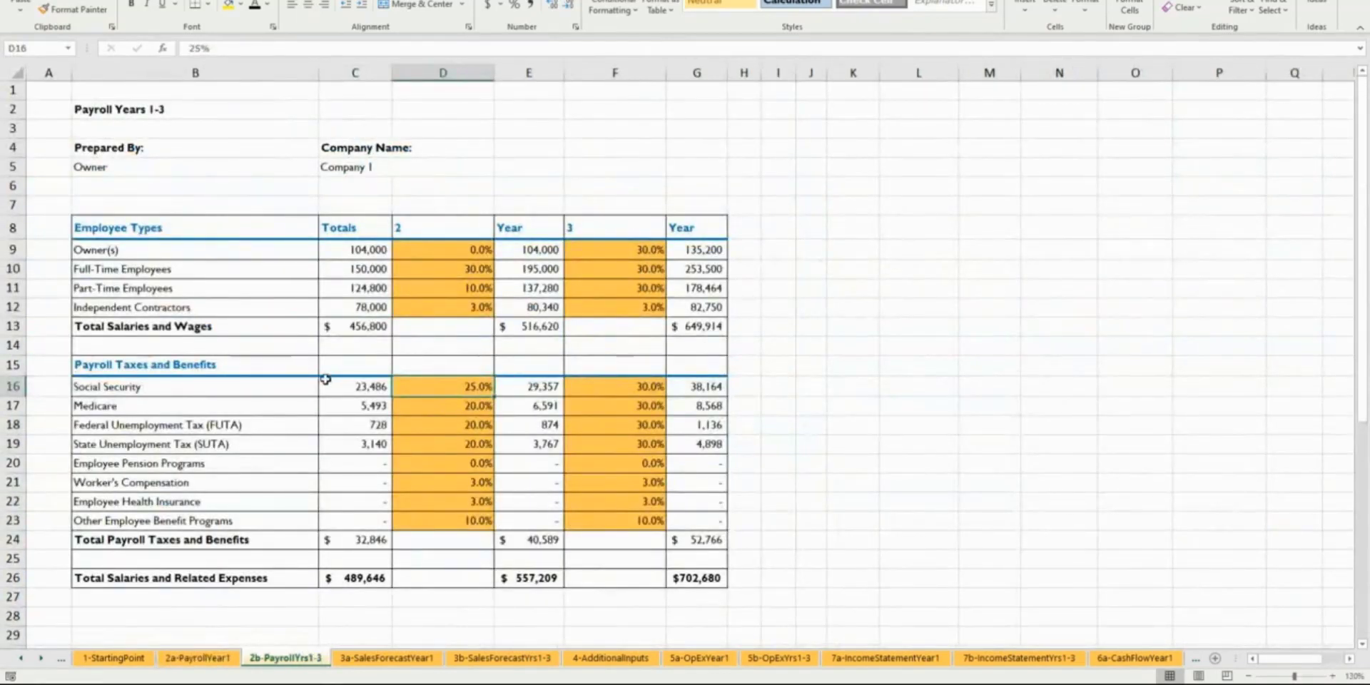
{"action": "left_click", "coordinate": [446, 255]}
{"action": "left_click", "coordinate": [447, 269]}
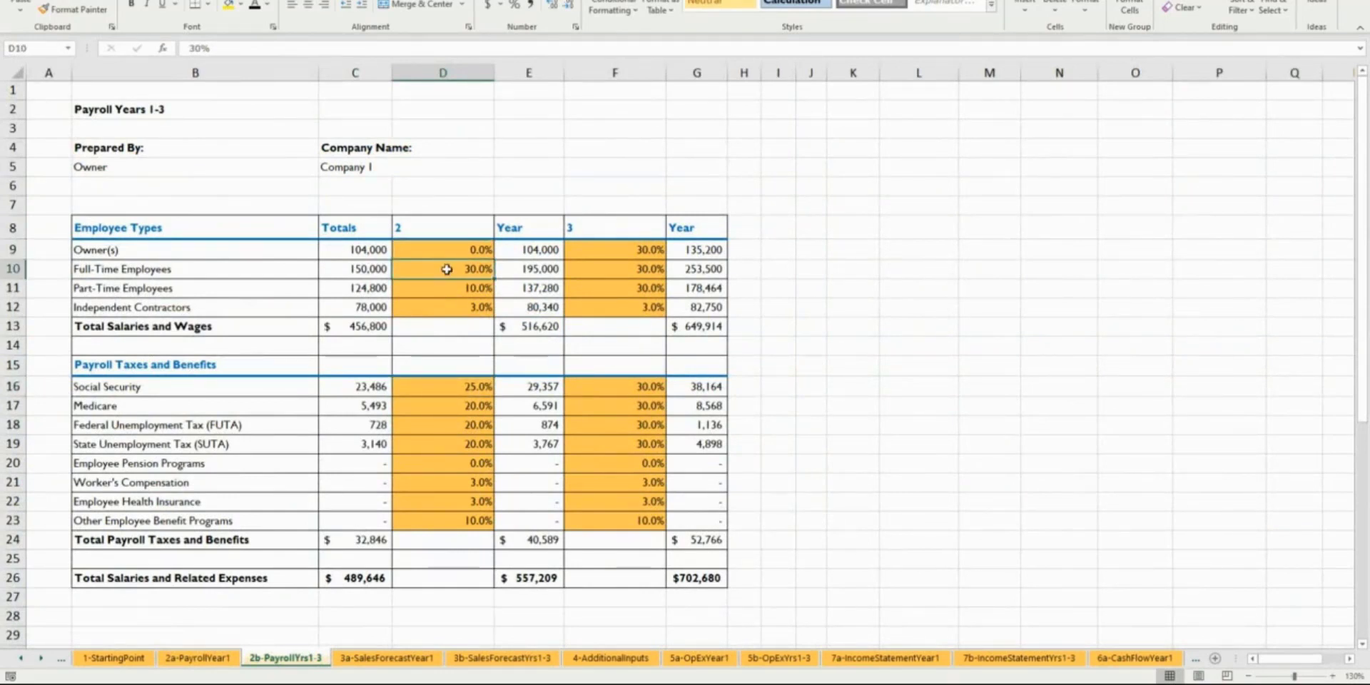
{"action": "left_click", "coordinate": [447, 289]}
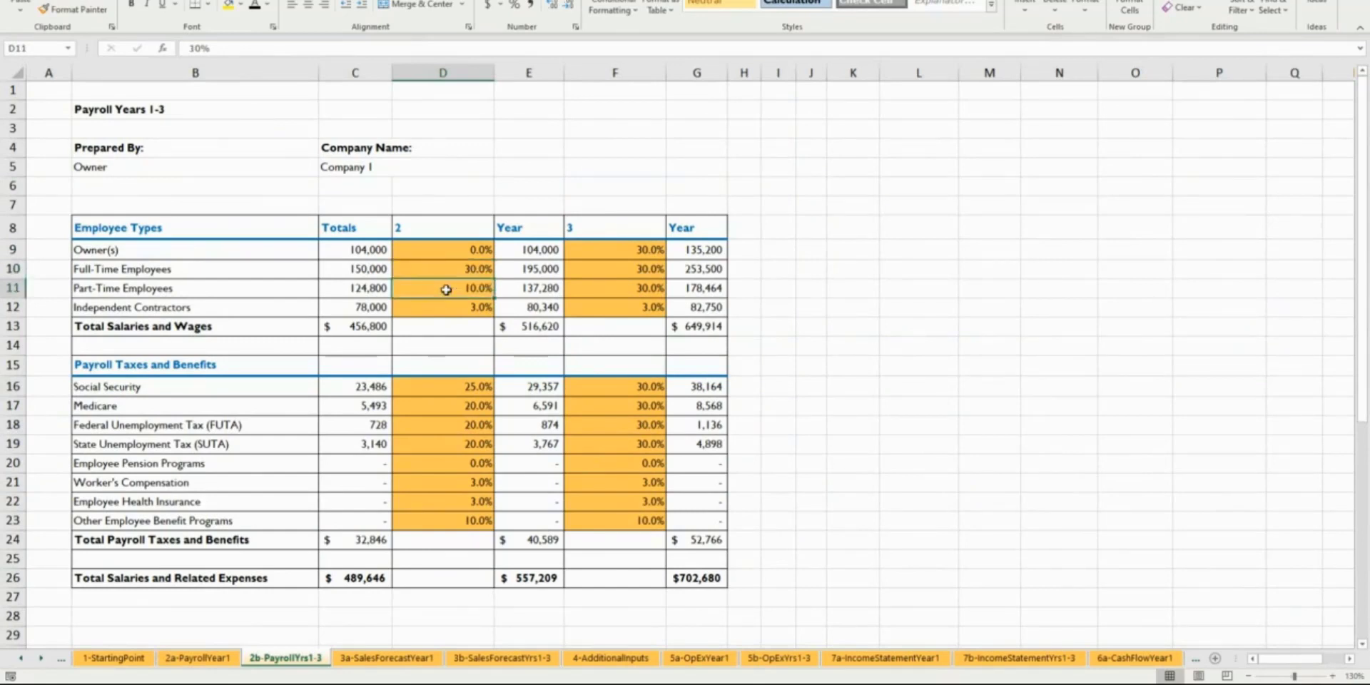
Step: Set the Year 2 growth percentage for Full-Time Employees to 20%
{"action": "left_click", "coordinate": [448, 268]}
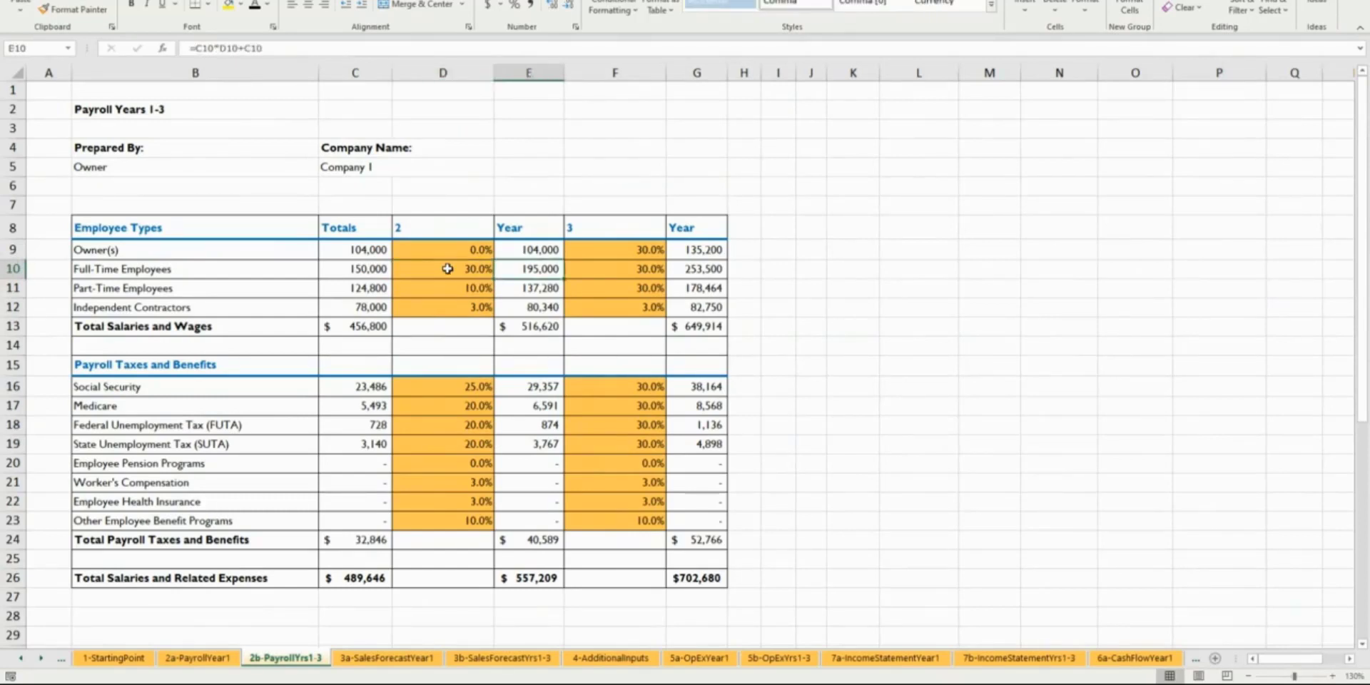
{"action": "type", "text": ".0"}
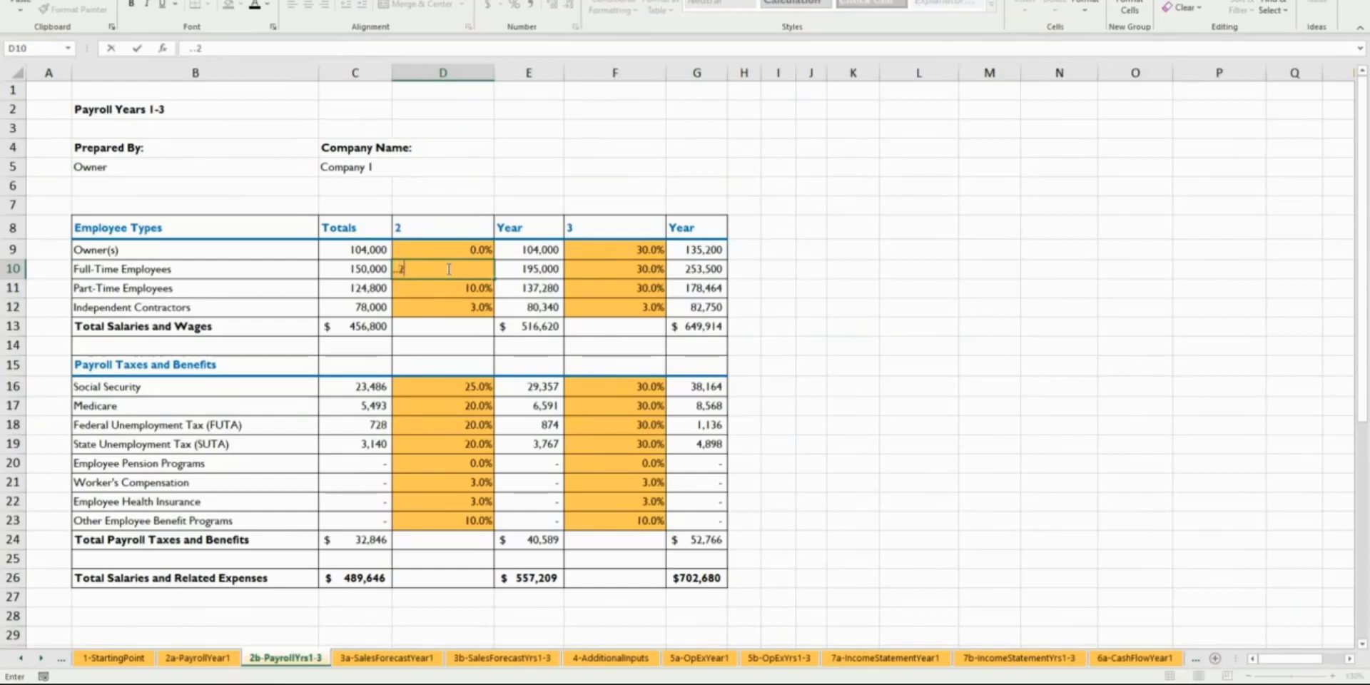
{"action": "key", "text": "BackSpace"}
{"action": "key", "text": "Return"}
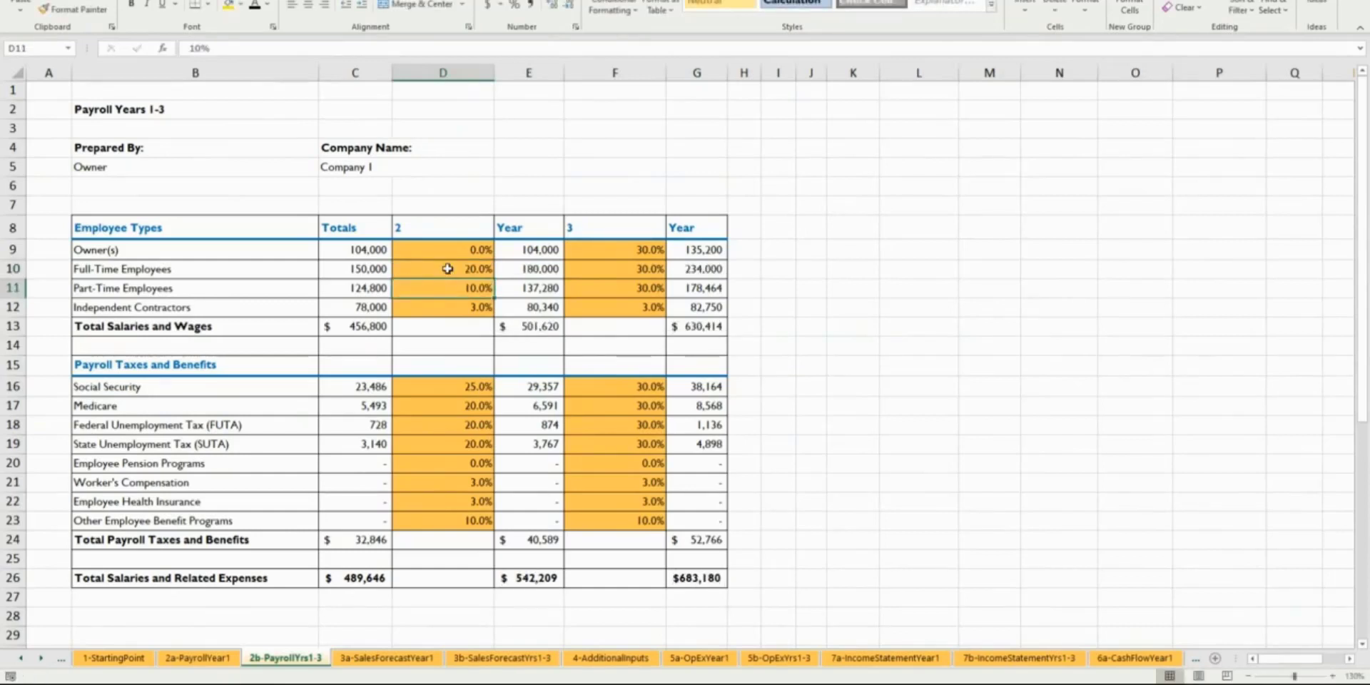
{"action": "left_click", "coordinate": [448, 268]}
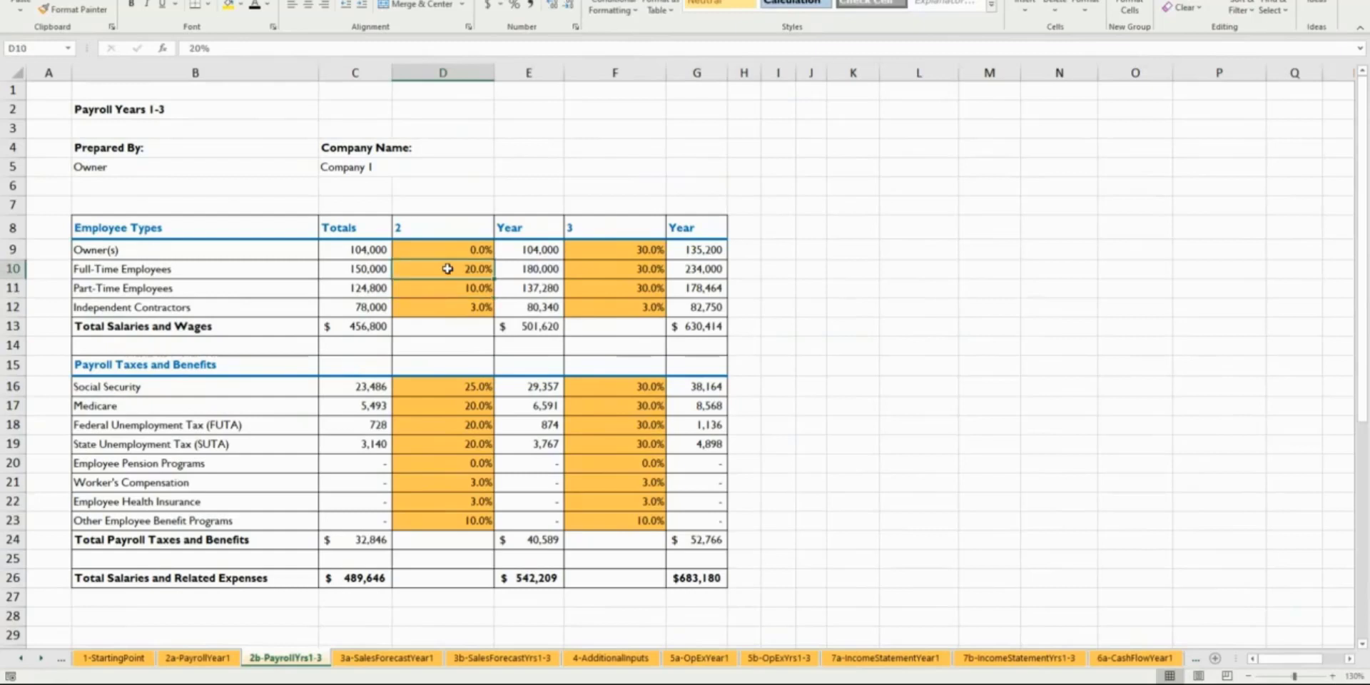
Step: Set the Year 2 growth percentage for Full-Time Employees to 30% and recheck the 2a-PayrollYear1 sheet
{"action": "type", "text": ".3"}
{"action": "key", "text": "Return"}
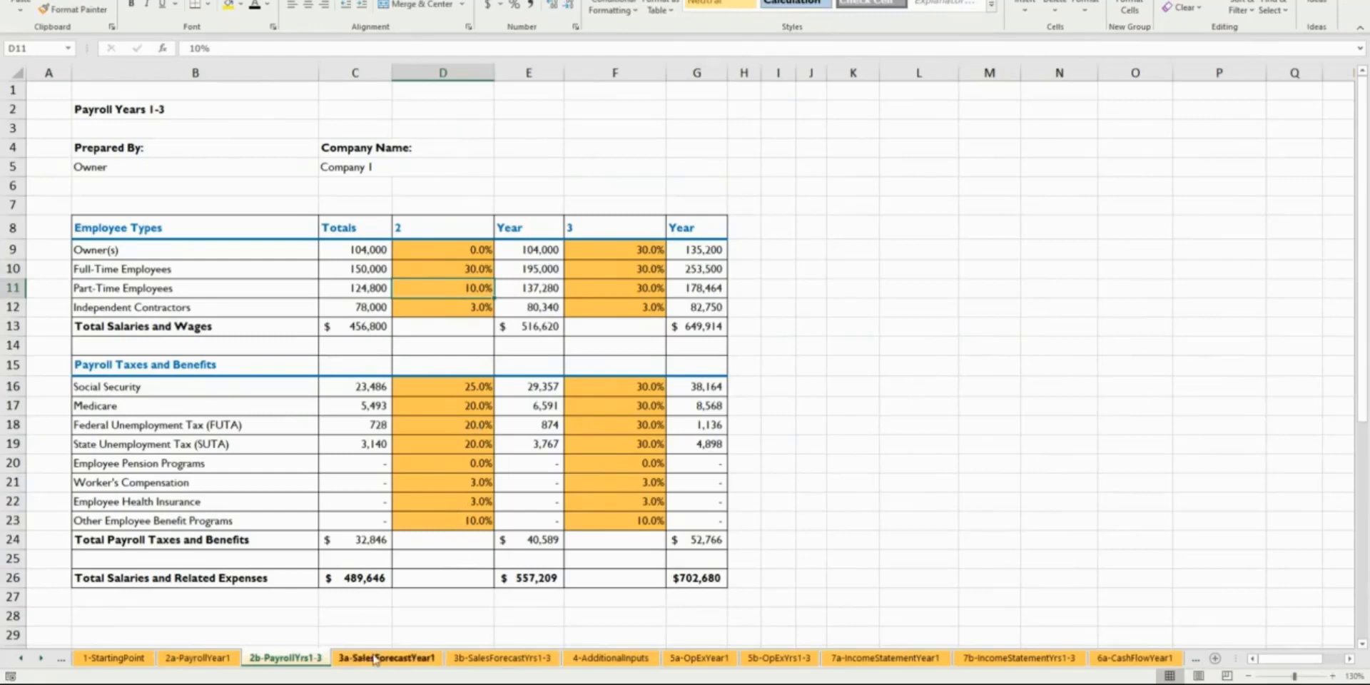
{"action": "left_click", "coordinate": [214, 662]}
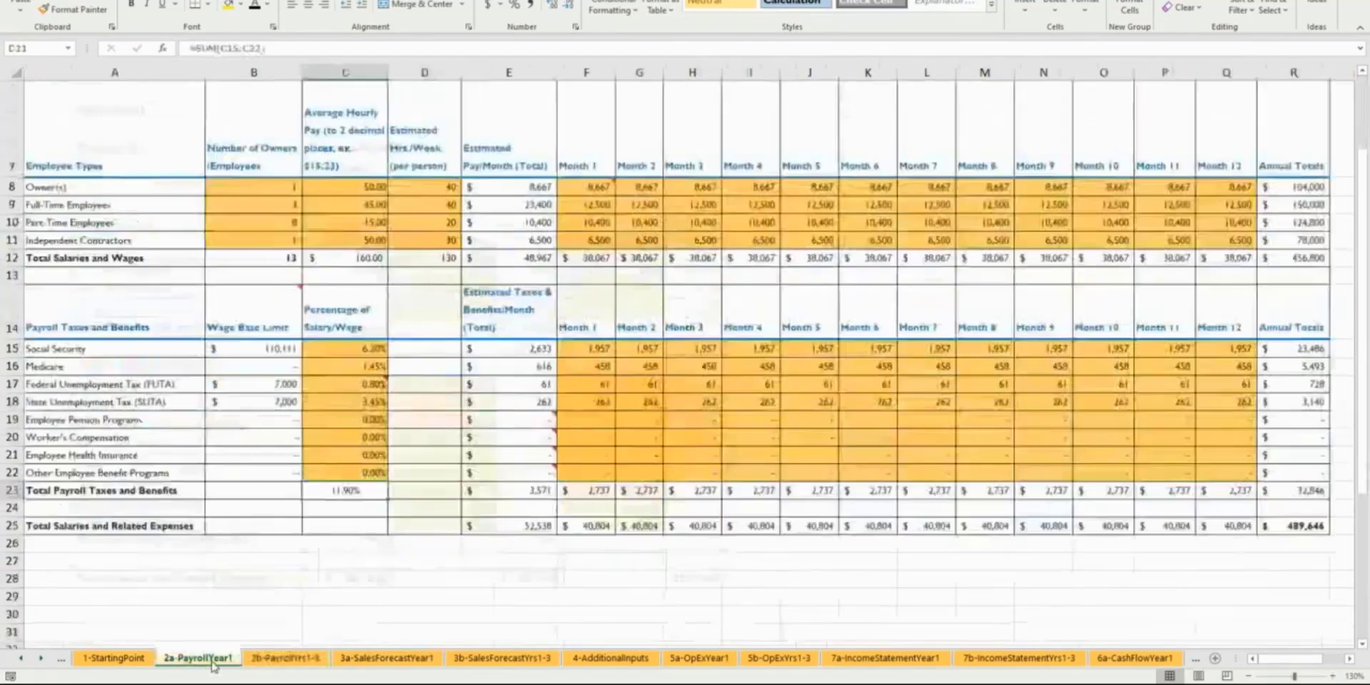
{"action": "left_click", "coordinate": [311, 660]}
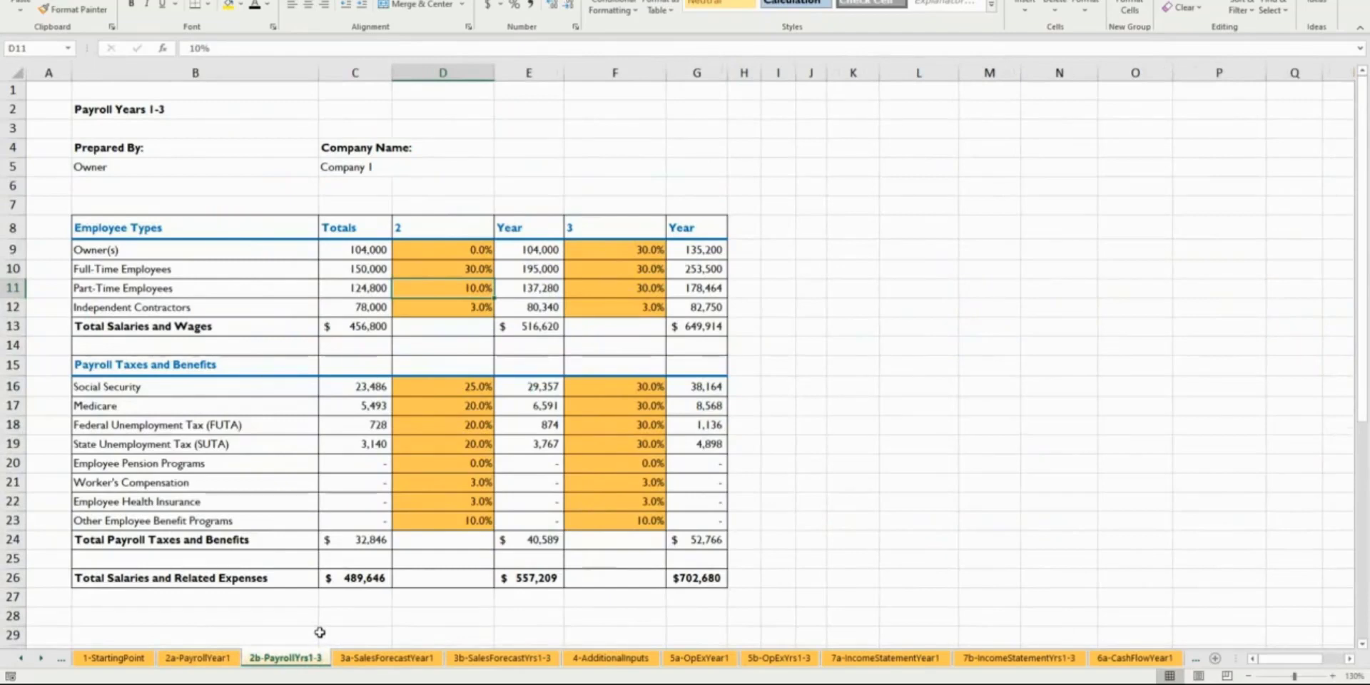
Step: Look over the 3a-SalesForecastYear1 and 3b-SalesForecastYrs1-3 sheets, and check Product A's units sold for Months 1 to 3
{"action": "left_click", "coordinate": [386, 660]}
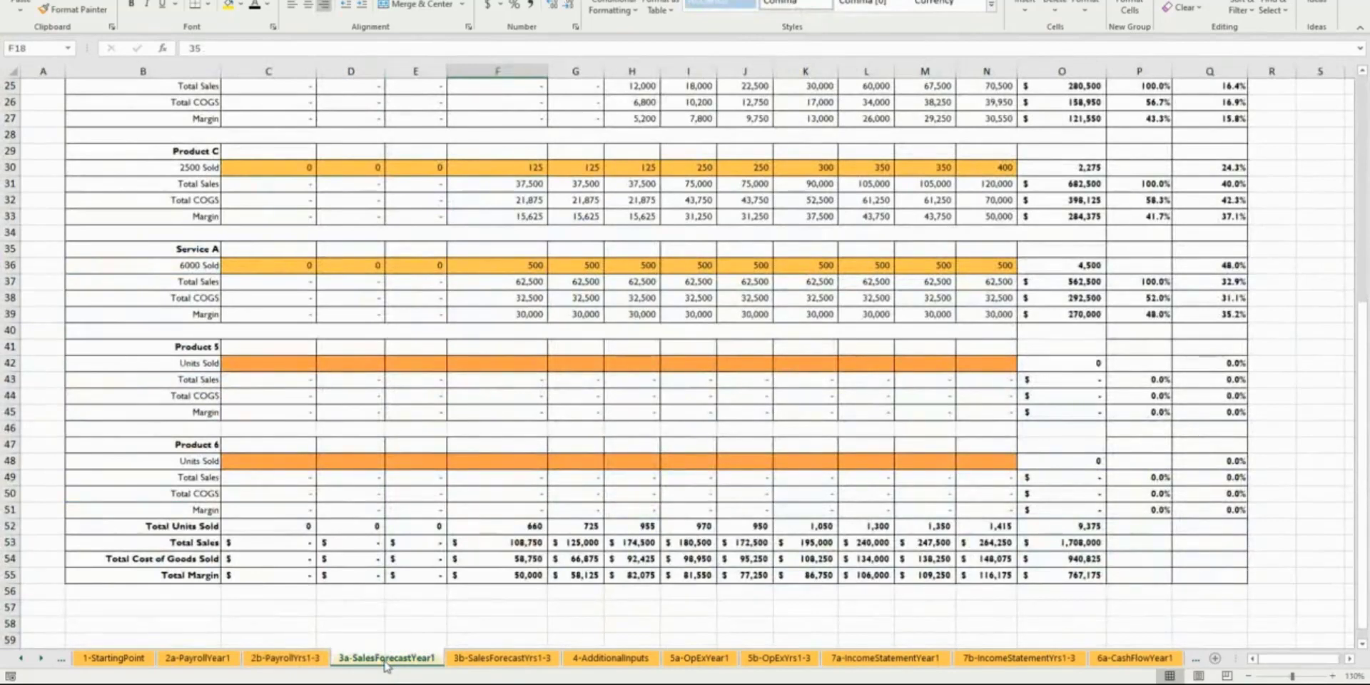
{"action": "scroll", "coordinate": [396, 664], "scroll_direction": "up", "scroll_amount": 1}
{"action": "scroll", "coordinate": [404, 664], "scroll_direction": "down", "scroll_amount": 1}
{"action": "left_click", "coordinate": [477, 662]}
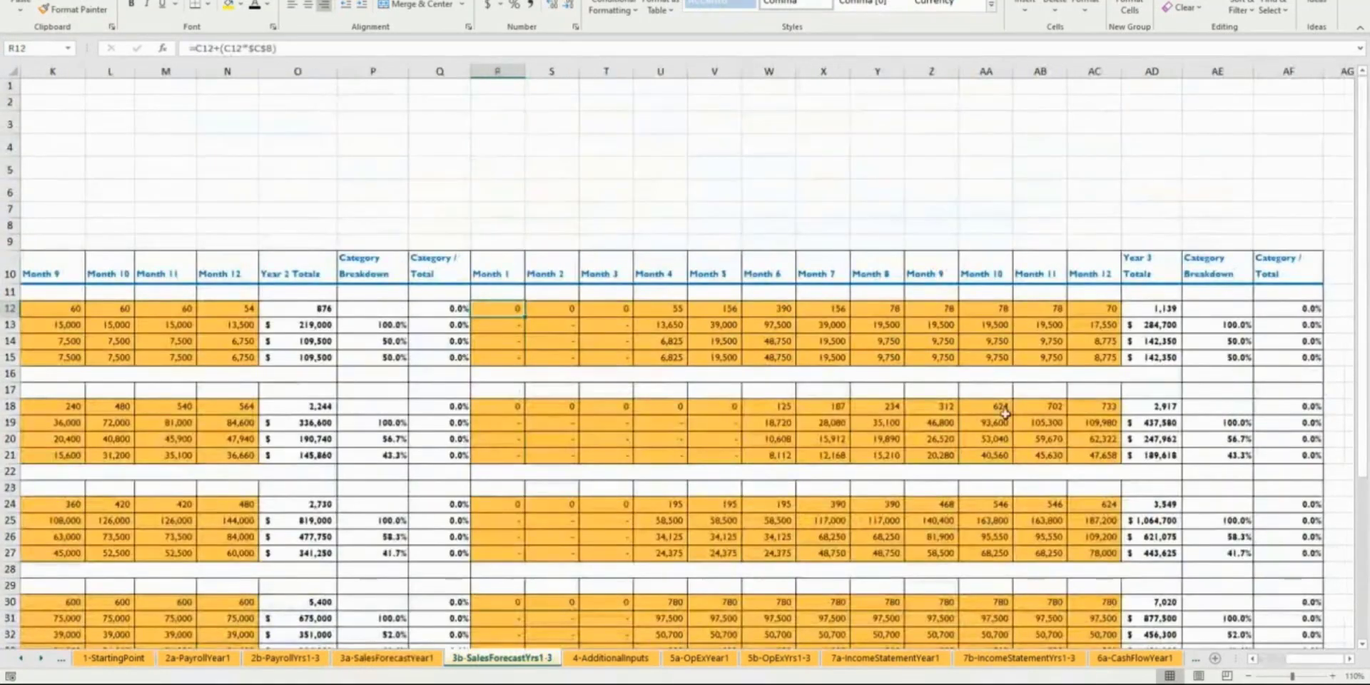
{"action": "left_click", "coordinate": [389, 661]}
{"action": "scroll", "coordinate": [464, 480], "scroll_direction": "up", "scroll_amount": 6}
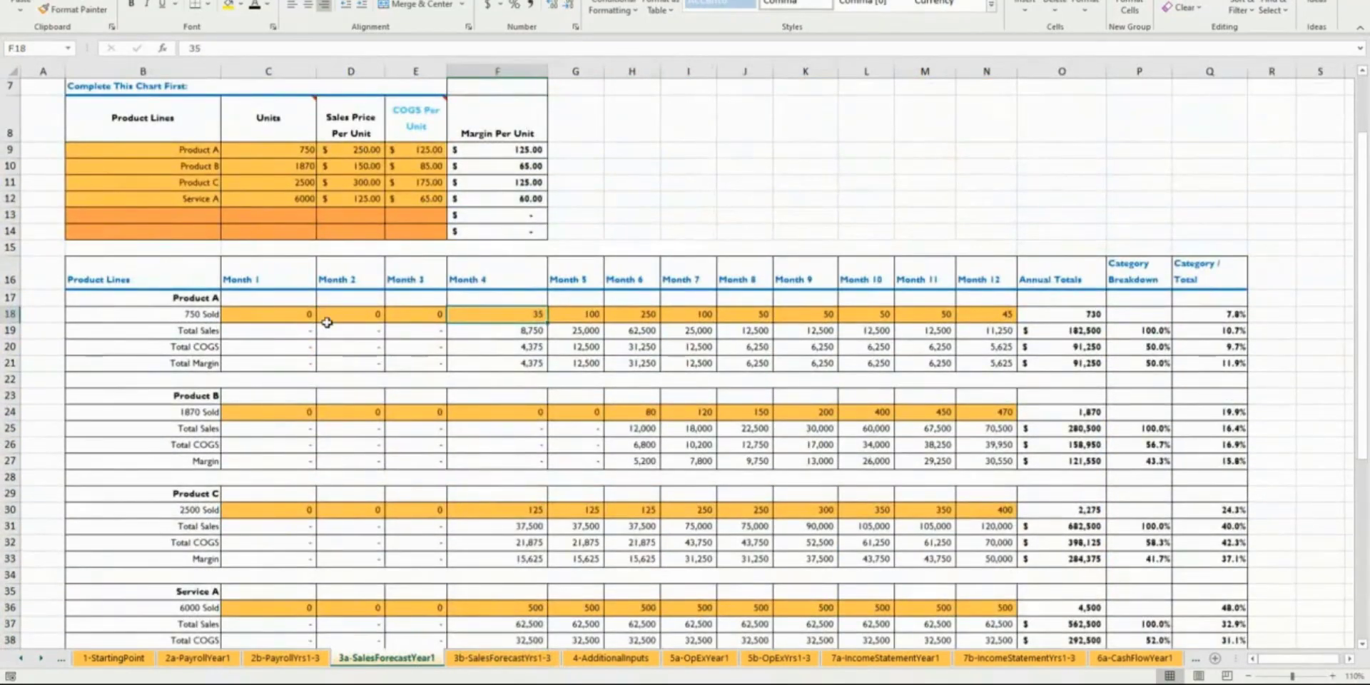
{"action": "left_click_drag", "start_coordinate": [311, 316], "coordinate": [425, 317]}
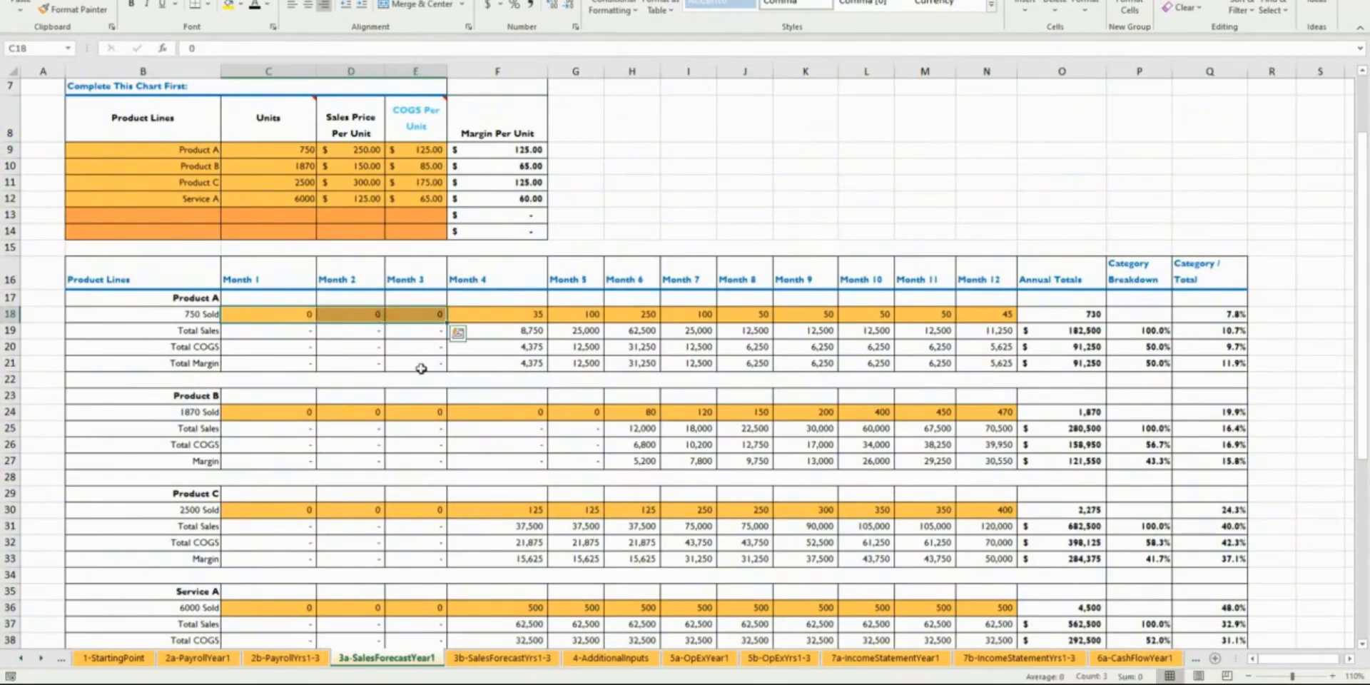
{"action": "scroll", "coordinate": [417, 375], "scroll_direction": "up", "scroll_amount": 2}
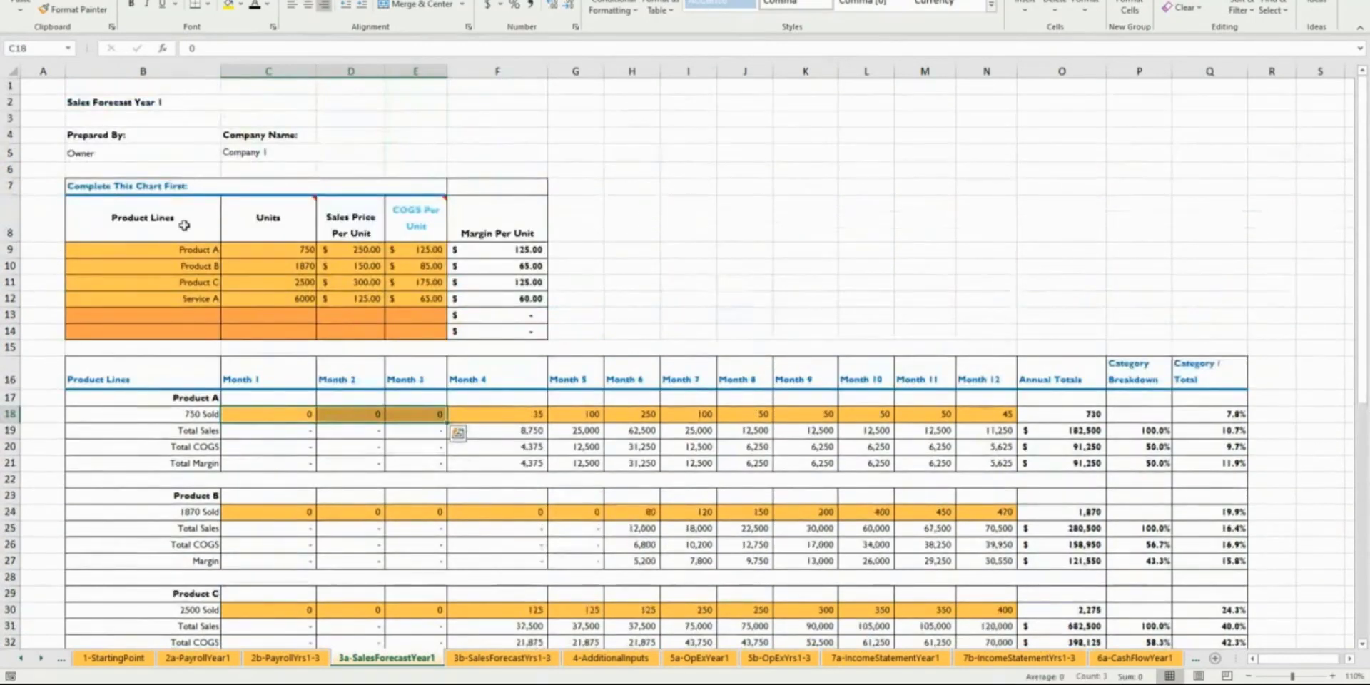
Step: Check the names, units and sales prices per unit of the product lines in the Year 1 sales forecast chart
{"action": "left_click", "coordinate": [178, 248]}
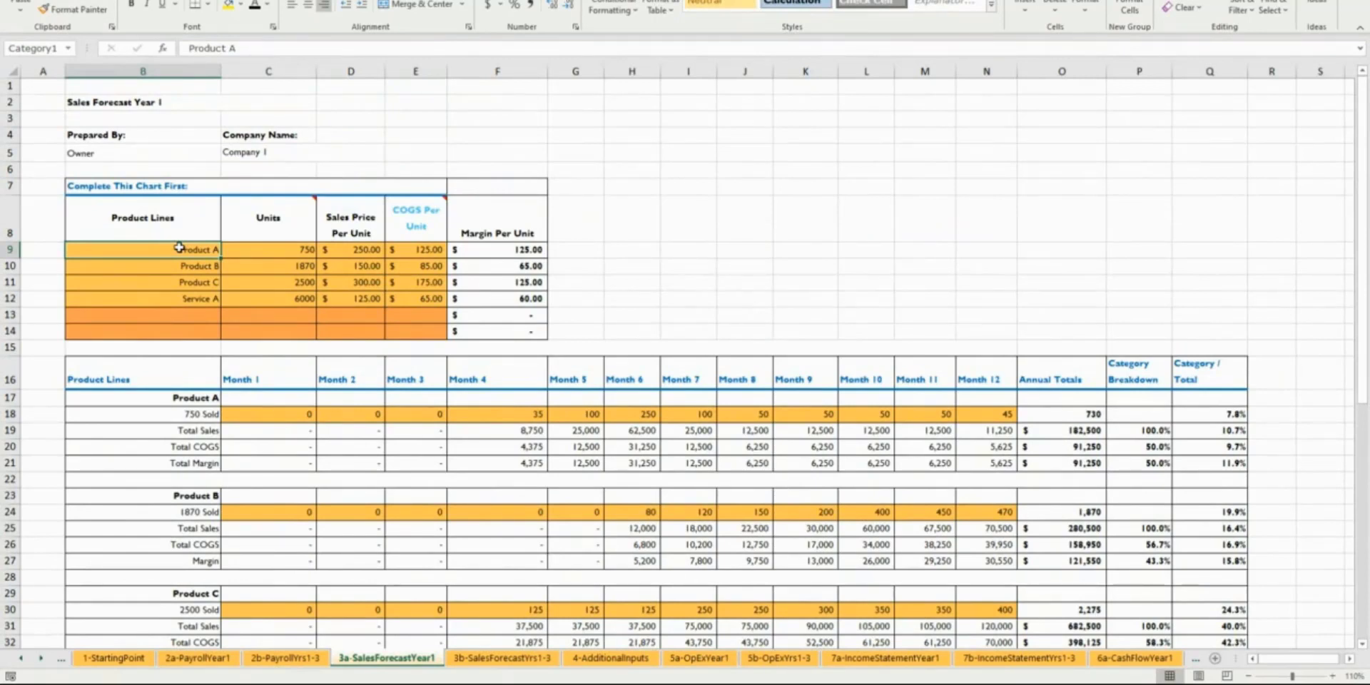
{"action": "left_click", "coordinate": [227, 255]}
{"action": "left_click", "coordinate": [234, 266]}
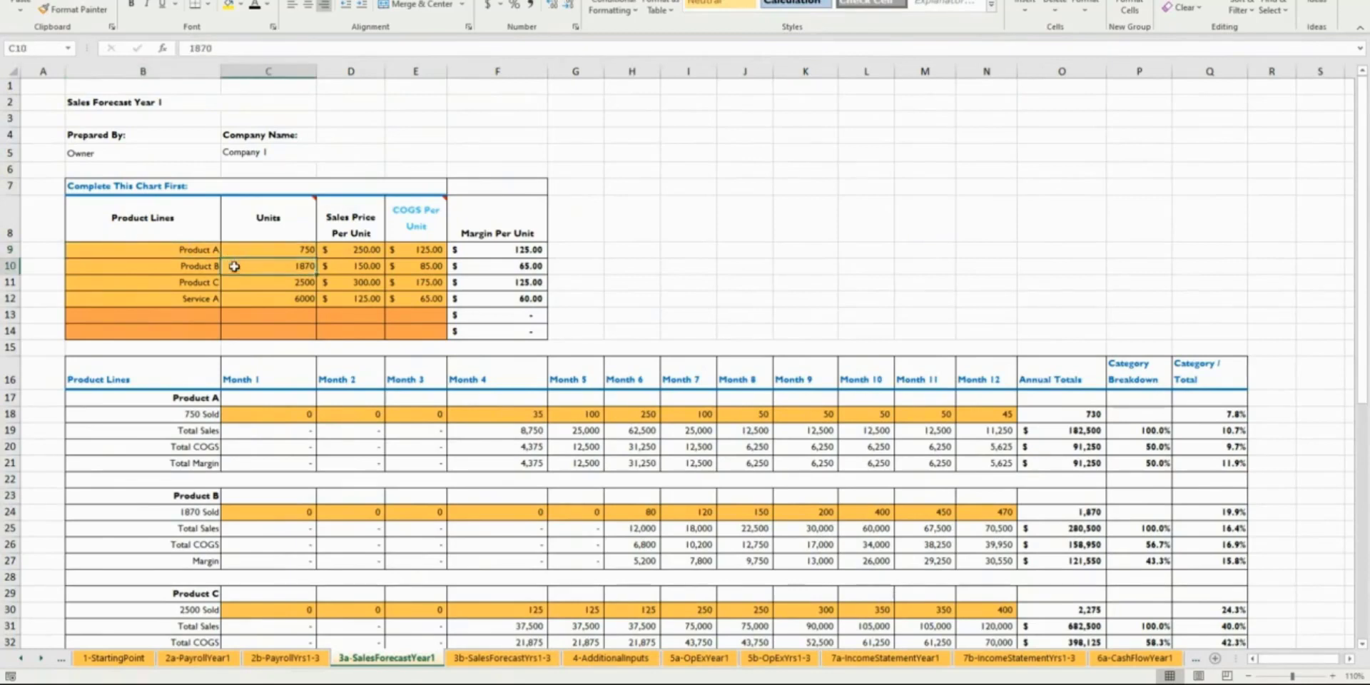
{"action": "left_click", "coordinate": [241, 285]}
{"action": "left_click", "coordinate": [252, 300]}
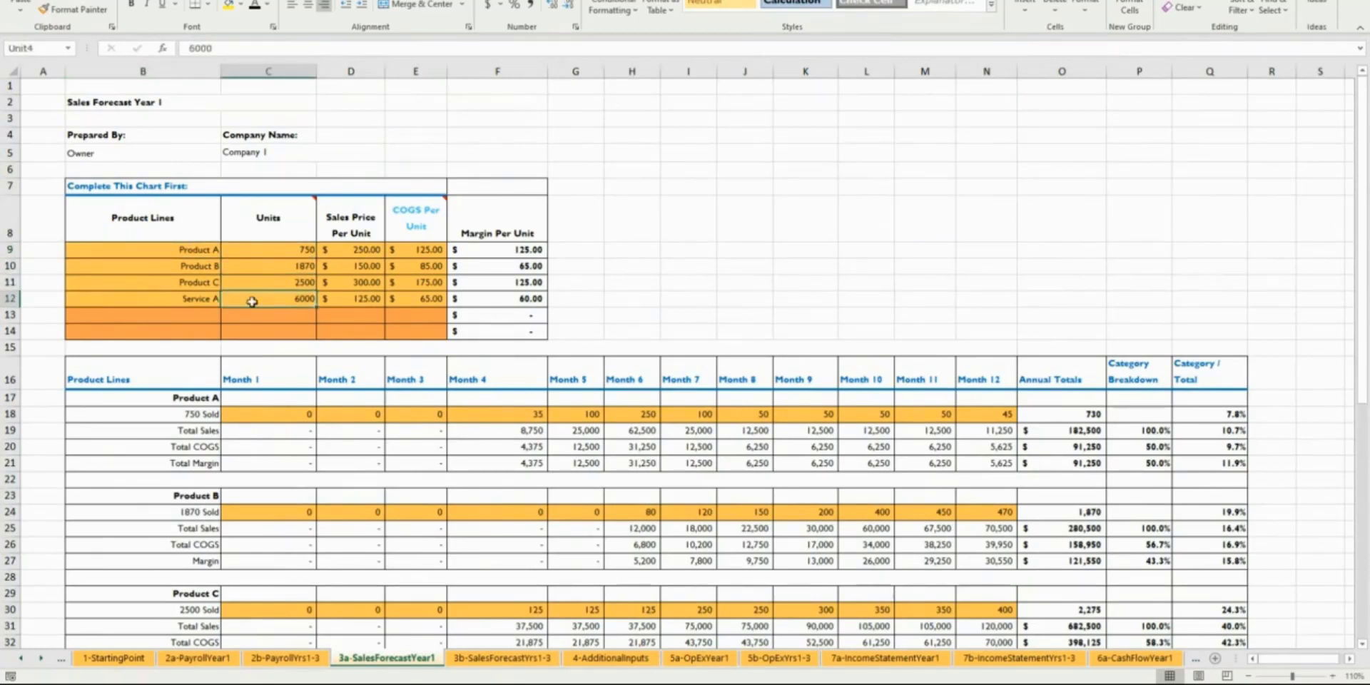
{"action": "left_click", "coordinate": [272, 251]}
{"action": "left_click", "coordinate": [353, 257]}
{"action": "left_click", "coordinate": [356, 268]}
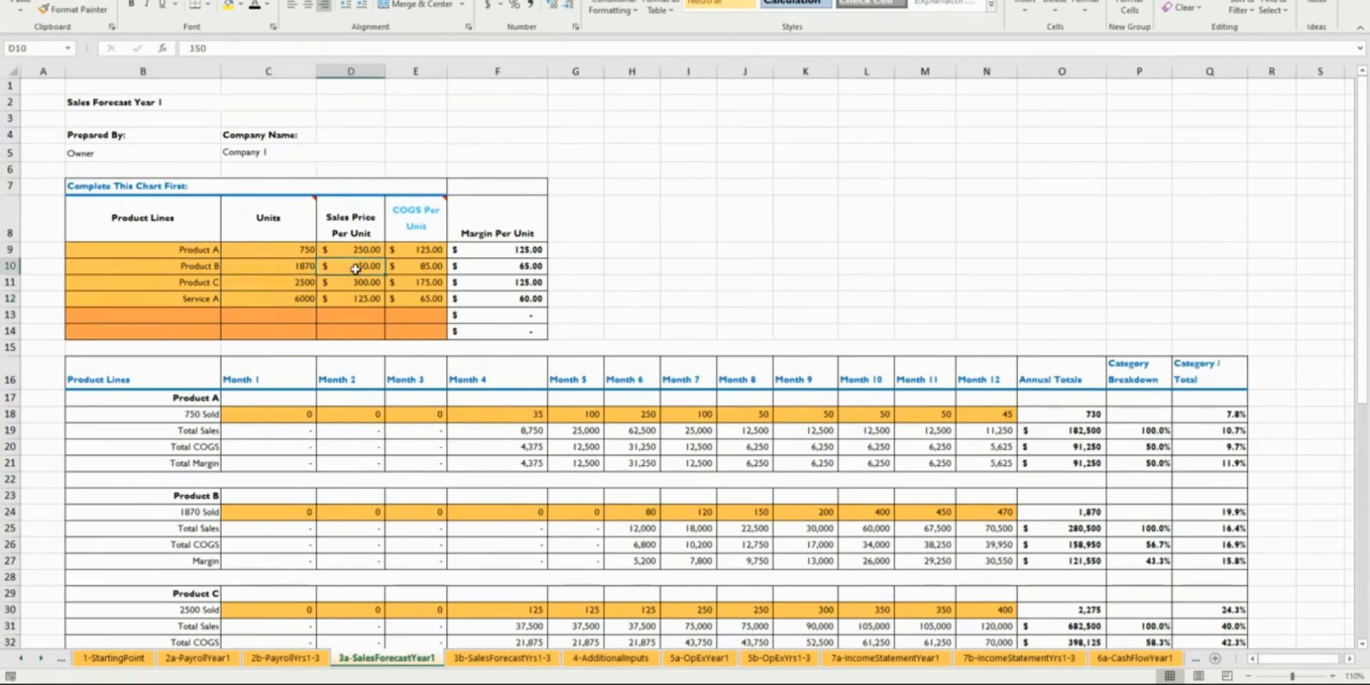
{"action": "left_click", "coordinate": [357, 282]}
{"action": "left_click", "coordinate": [360, 298]}
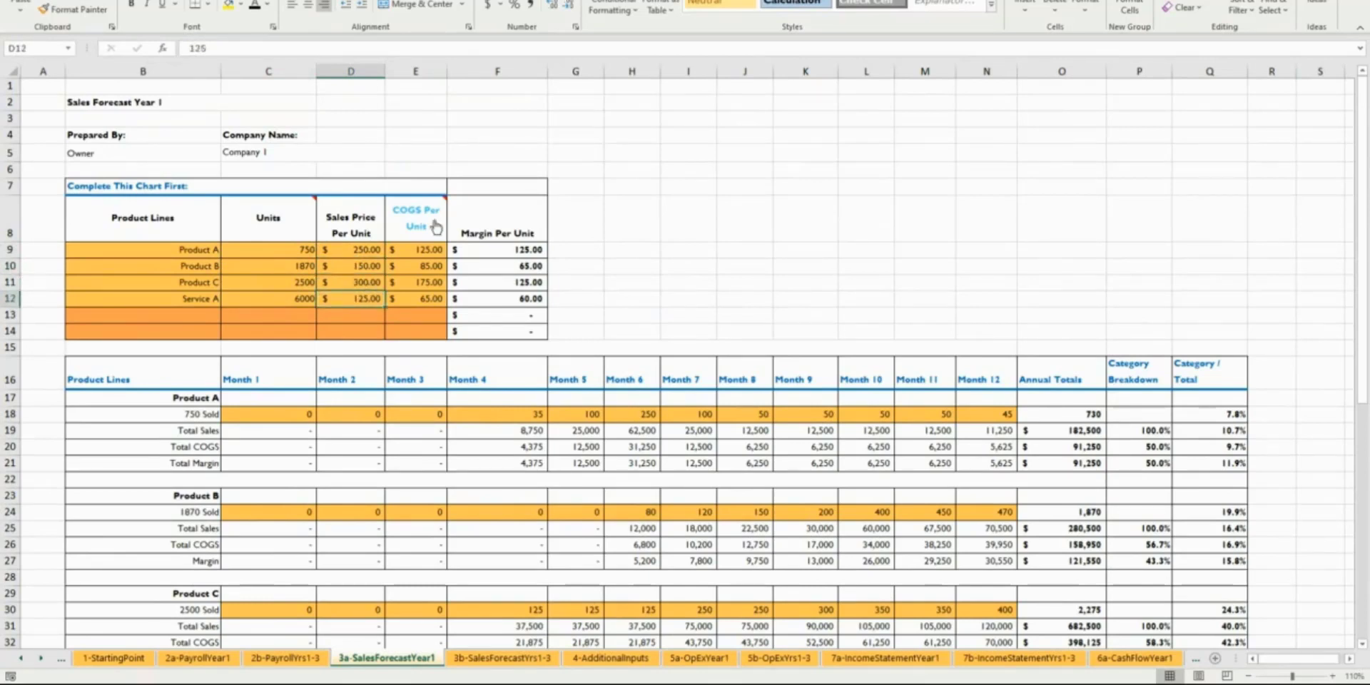
Step: Follow the COGS Per Unit link to view the COGS Calculator, and return to Sales Forecast Year 1
{"action": "mouse_move", "coordinate": [434, 227]}
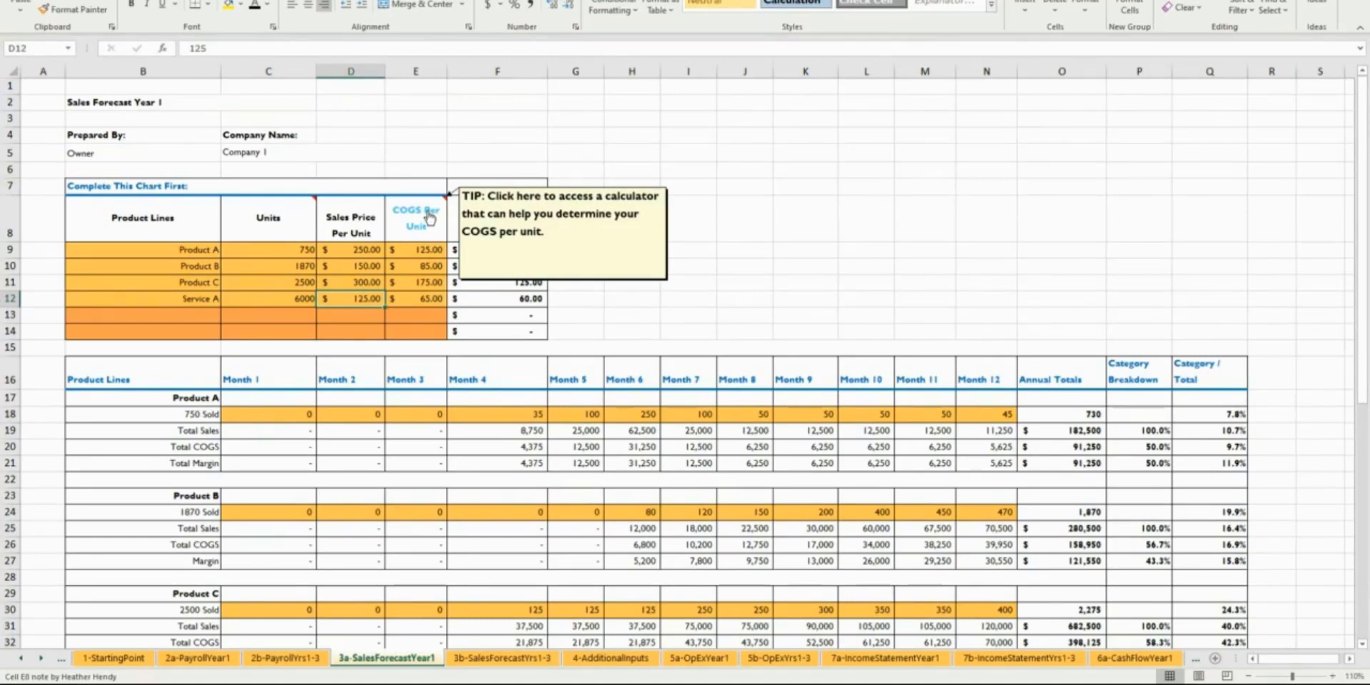
{"action": "left_click", "coordinate": [428, 218]}
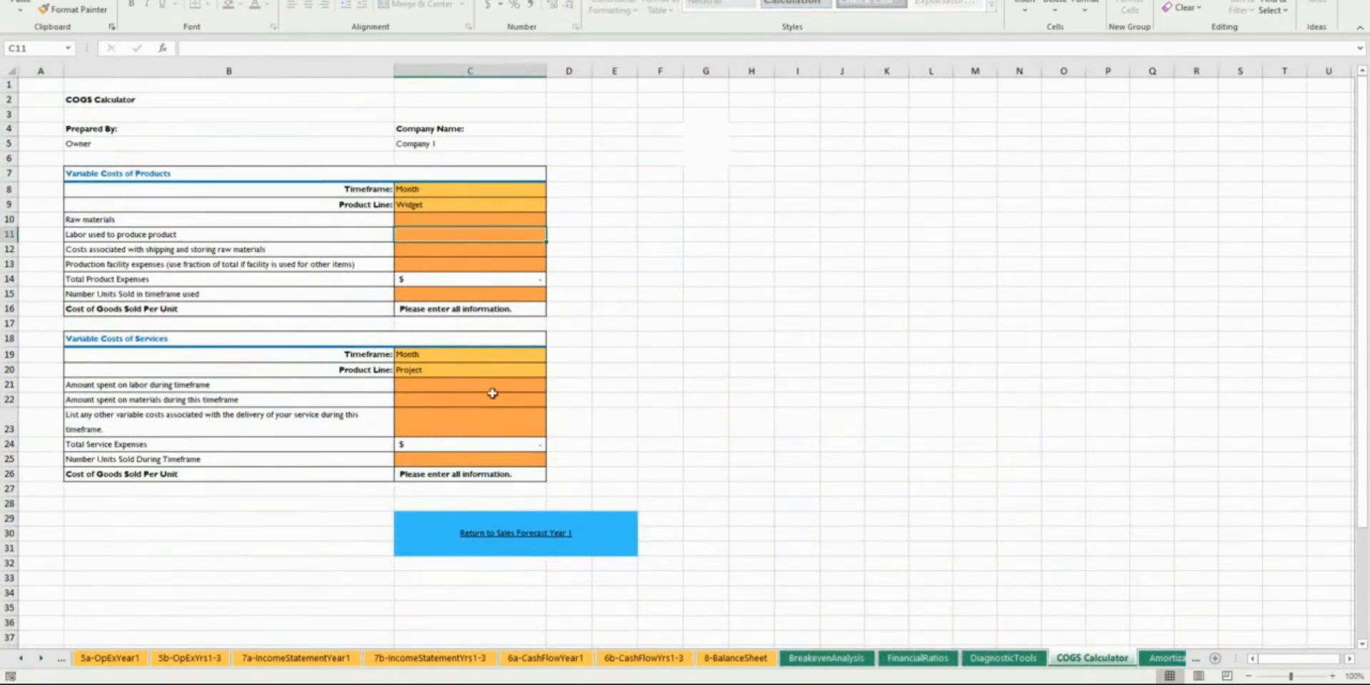
{"action": "left_click", "coordinate": [524, 541]}
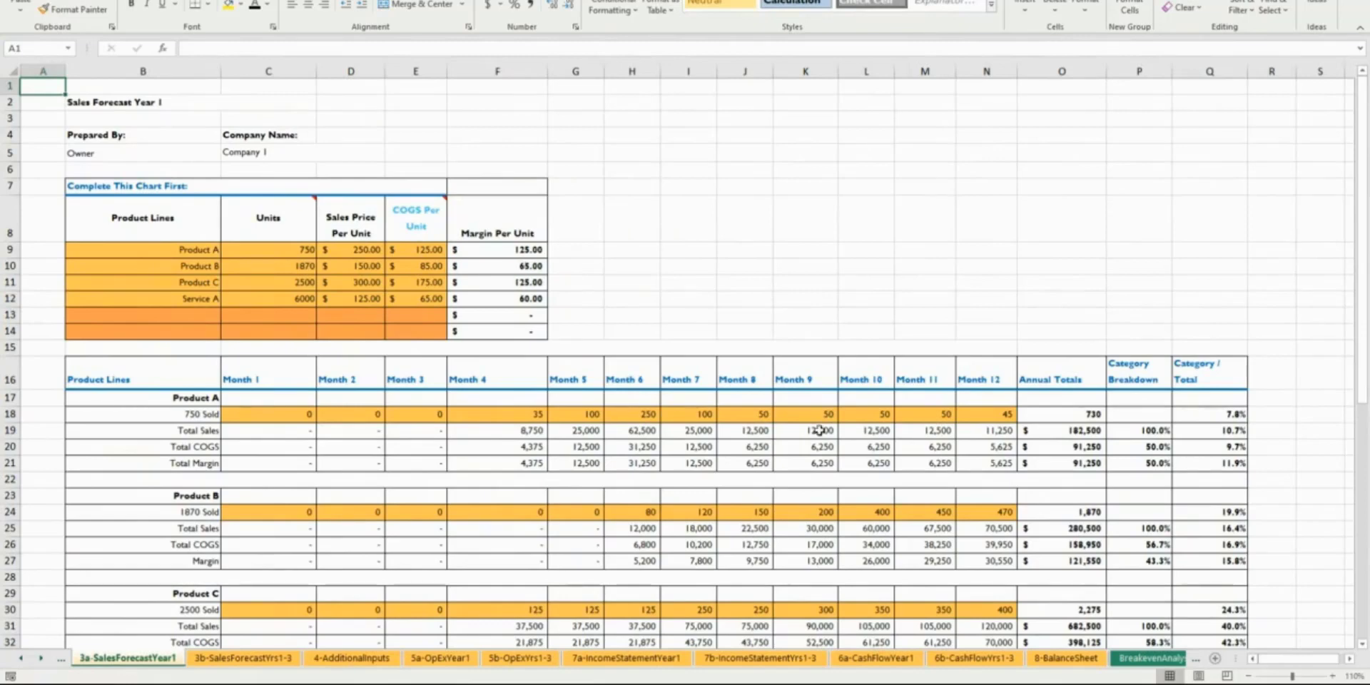
Step: Review the monthly units, sales, COGS and margins of every product line down to the Year 1 totals
{"action": "scroll", "coordinate": [819, 430], "scroll_direction": "down", "scroll_amount": 4}
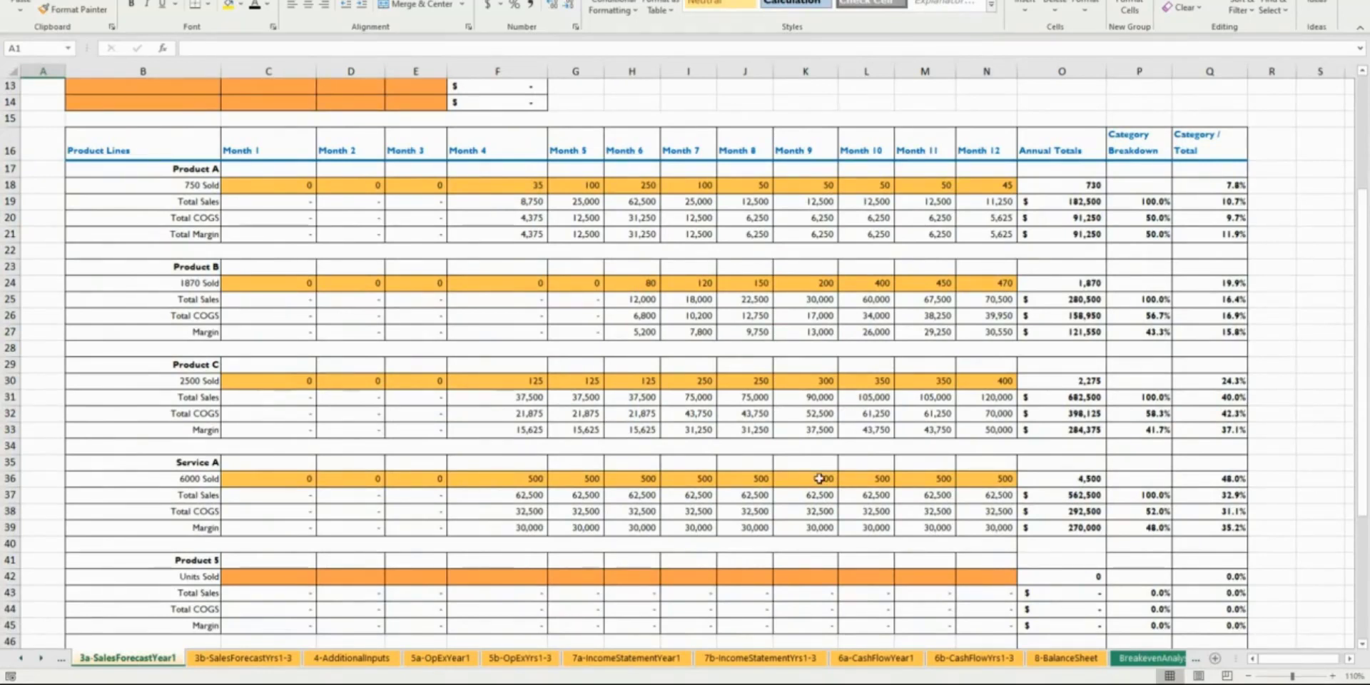
{"action": "scroll", "coordinate": [816, 480], "scroll_direction": "down", "scroll_amount": 2}
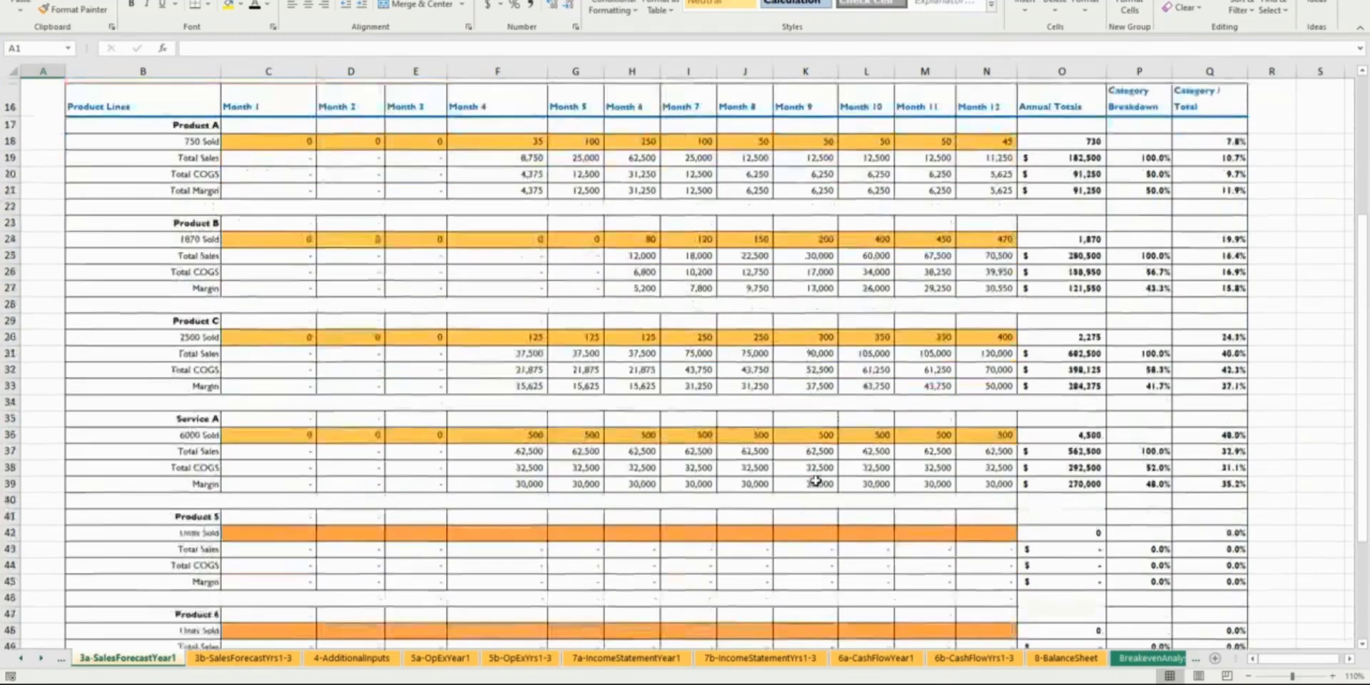
{"action": "scroll", "coordinate": [792, 392], "scroll_direction": "down", "scroll_amount": 1}
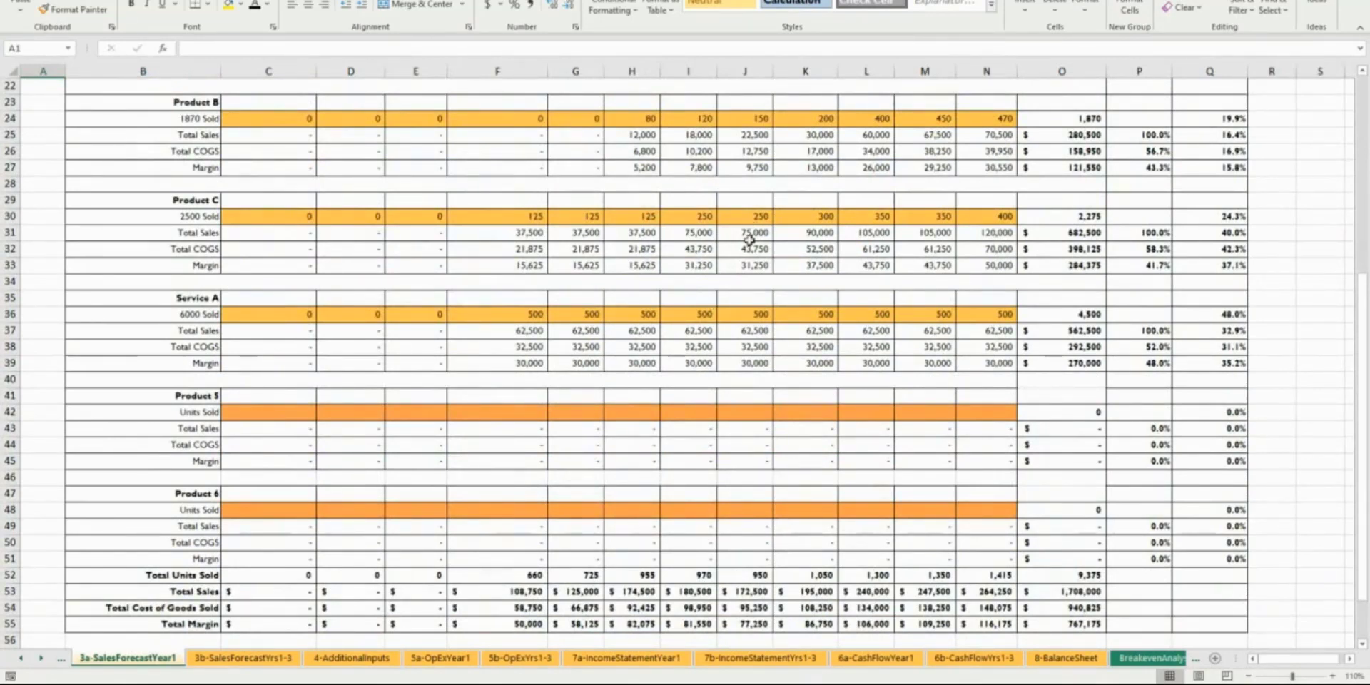
{"action": "scroll", "coordinate": [750, 247], "scroll_direction": "down", "scroll_amount": 2}
{"action": "scroll", "coordinate": [749, 250], "scroll_direction": "down", "scroll_amount": 3}
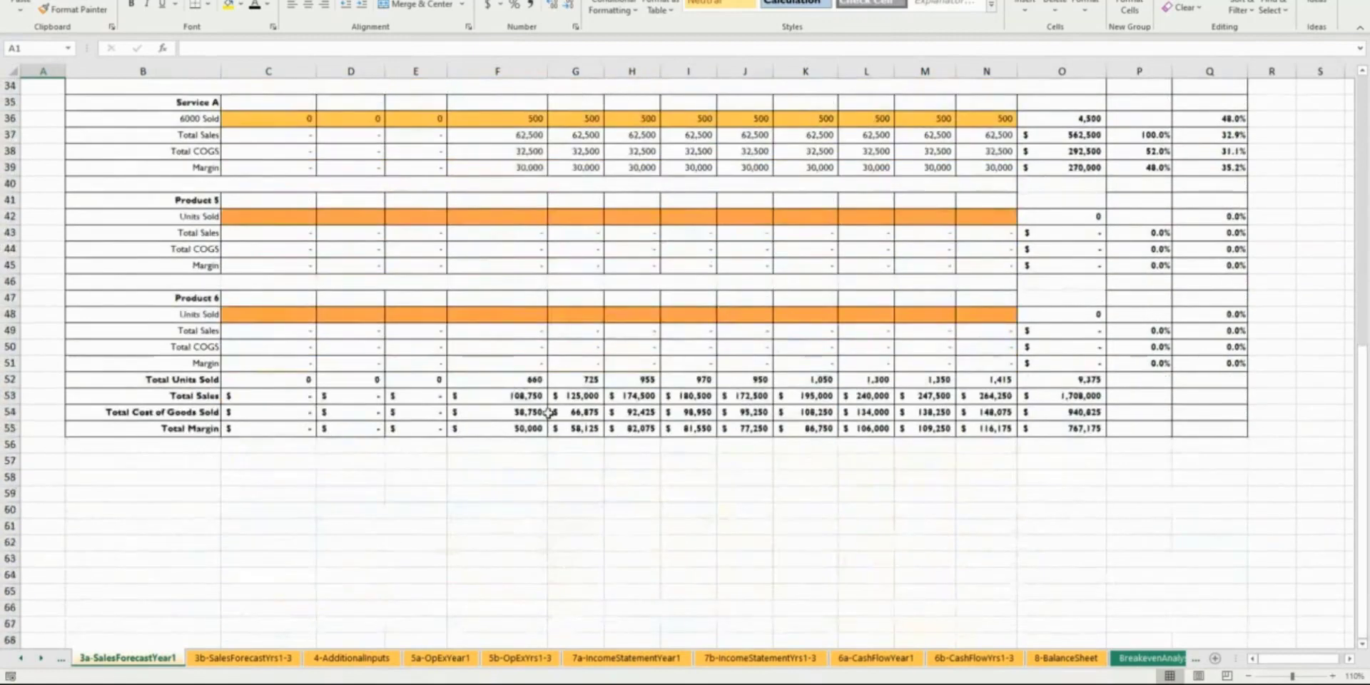
{"action": "scroll", "coordinate": [819, 411], "scroll_direction": "up", "scroll_amount": 5}
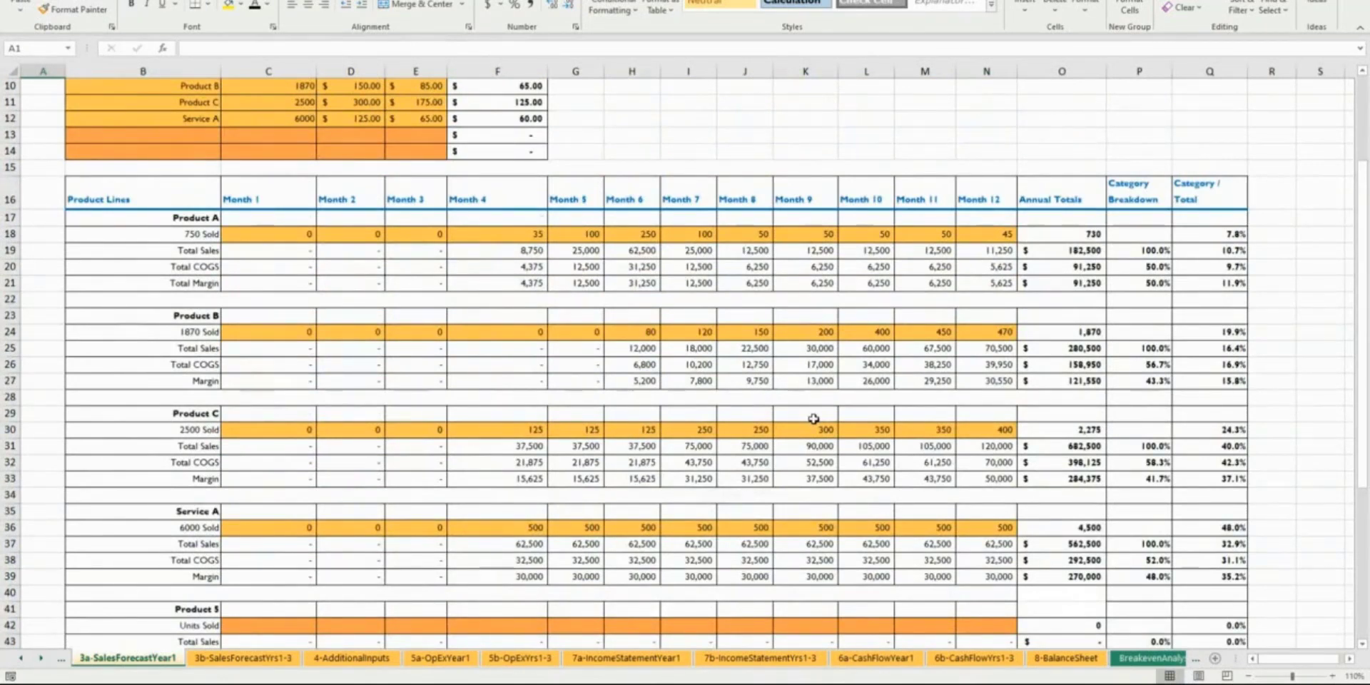
Step: On the 3b-SalesForecastYrs1-3 sheet, try growth rates of 30% for Year 1 to Year 2 and 40% for Year 2 to Year 3
{"action": "left_click", "coordinate": [283, 659]}
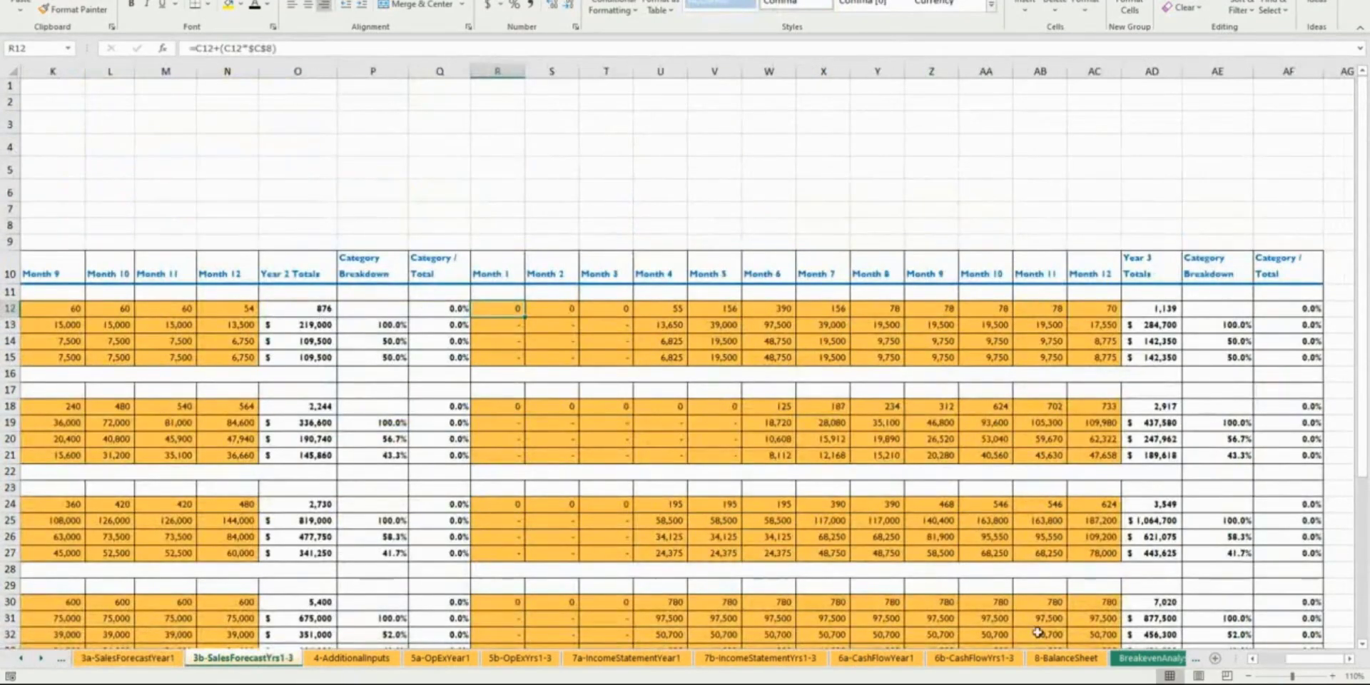
{"action": "left_click", "coordinate": [1253, 659]}
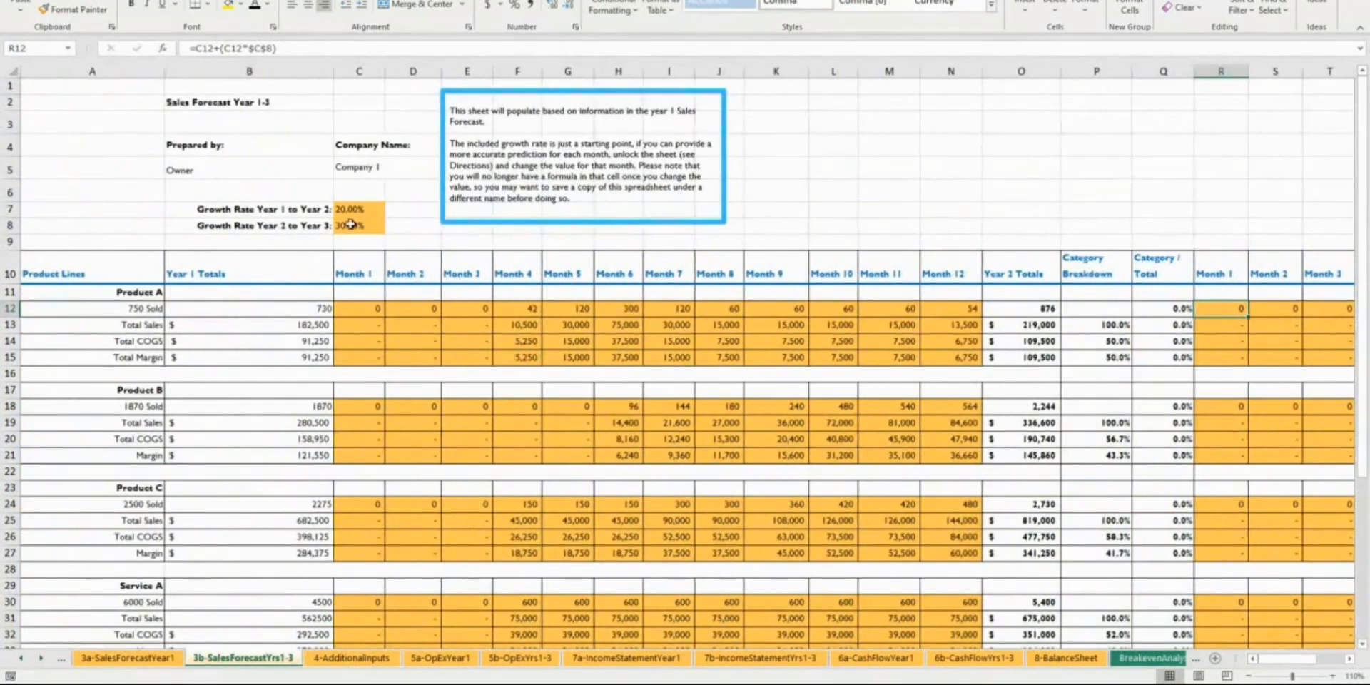
{"action": "left_click", "coordinate": [298, 208]}
{"action": "left_click", "coordinate": [353, 210]}
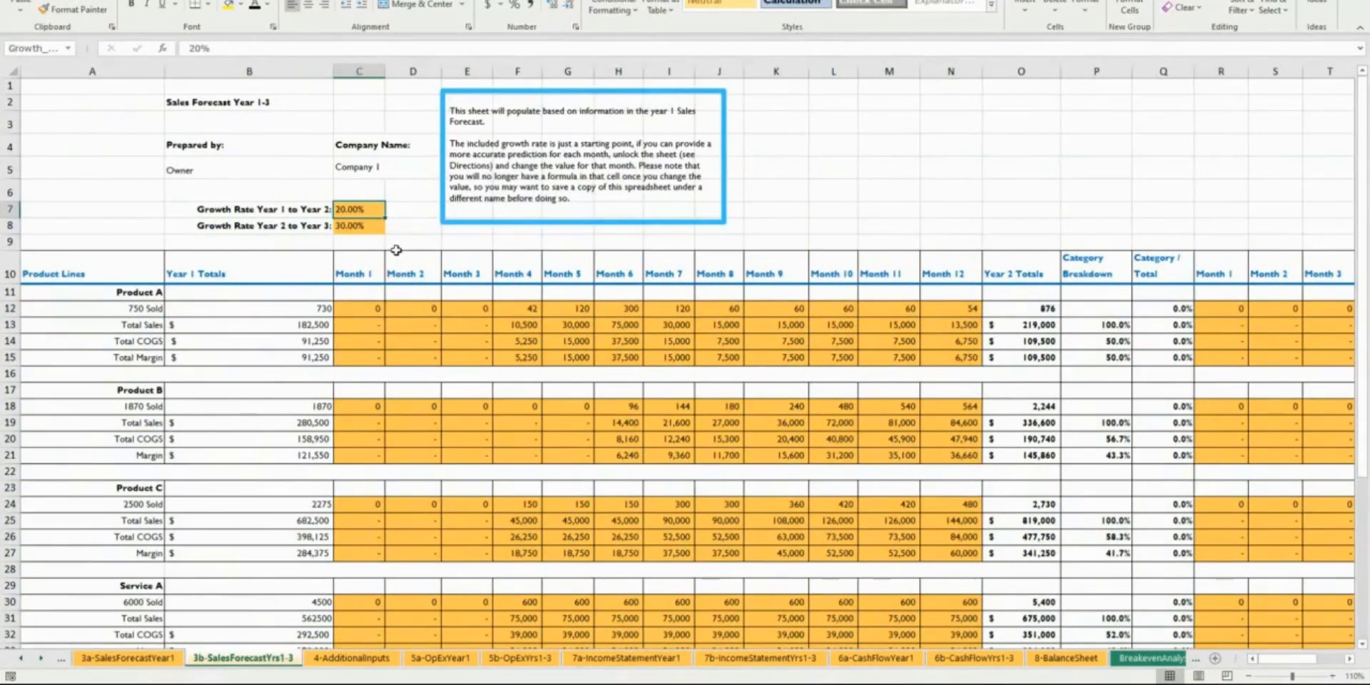
{"action": "type", "text": "30%"}
{"action": "key", "text": "Return"}
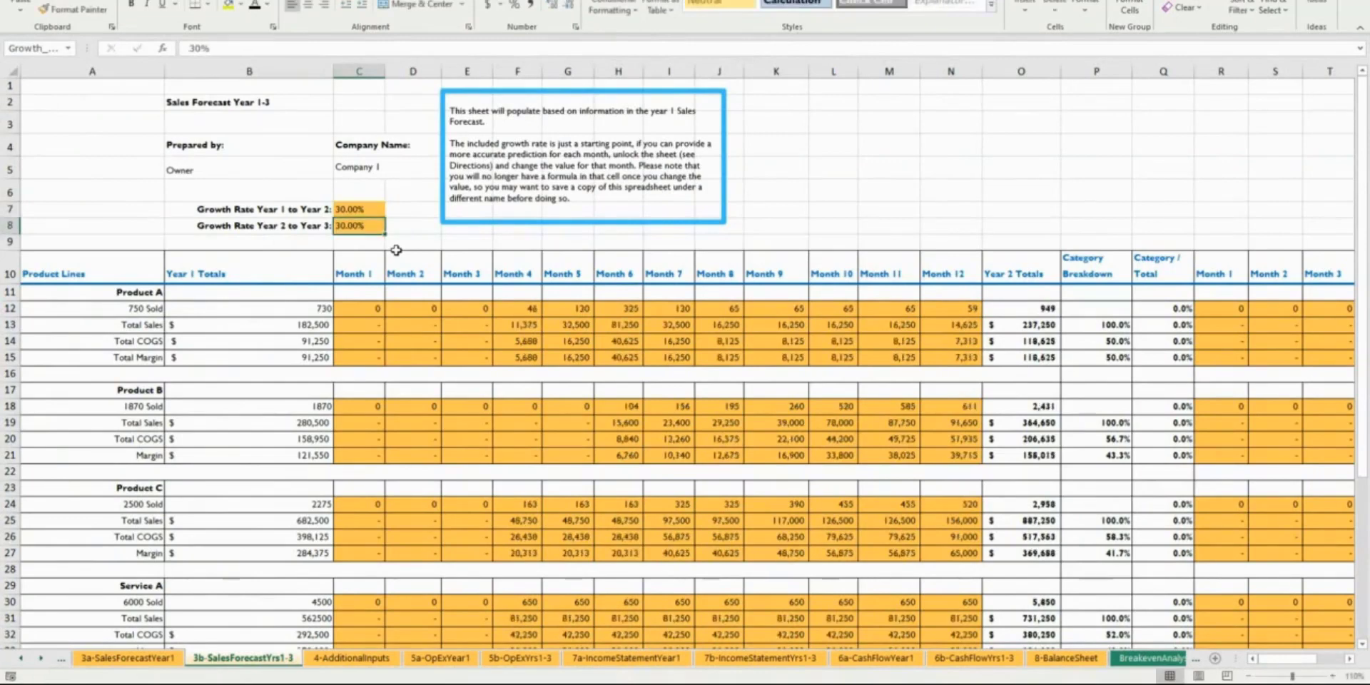
{"action": "type", "text": ".4"}
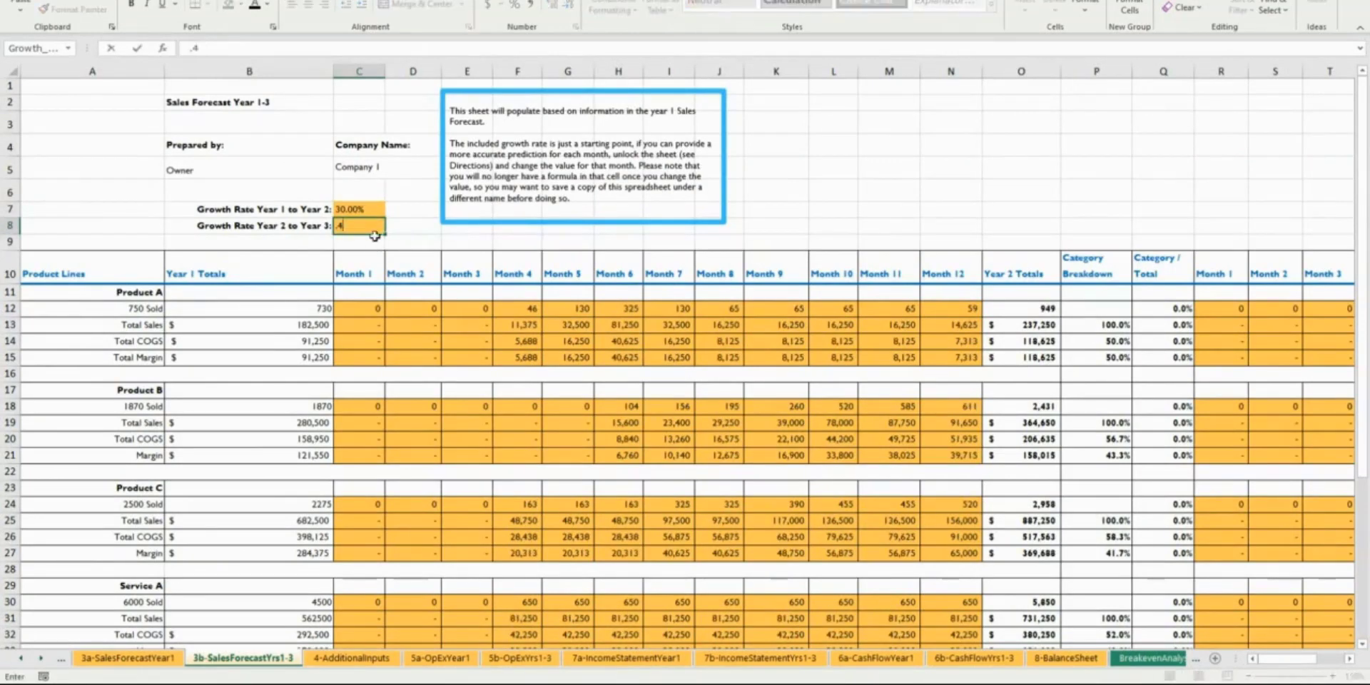
{"action": "key", "text": "Return"}
Step: Reset the sales growth rates to 20% for Year 1 to Year 2 and 30% for Year 2 to Year 3
{"action": "left_click", "coordinate": [343, 212]}
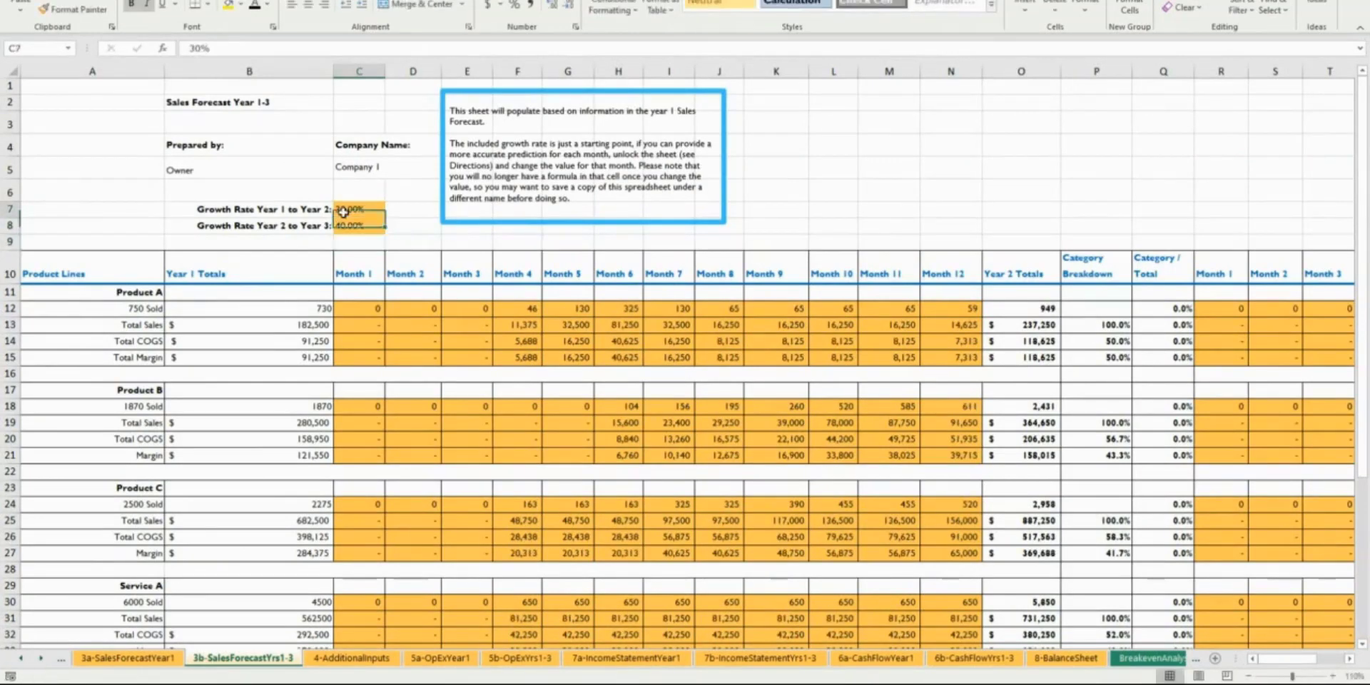
{"action": "type", "text": "20%"}
{"action": "key", "text": "Return"}
{"action": "key", "text": "Return"}
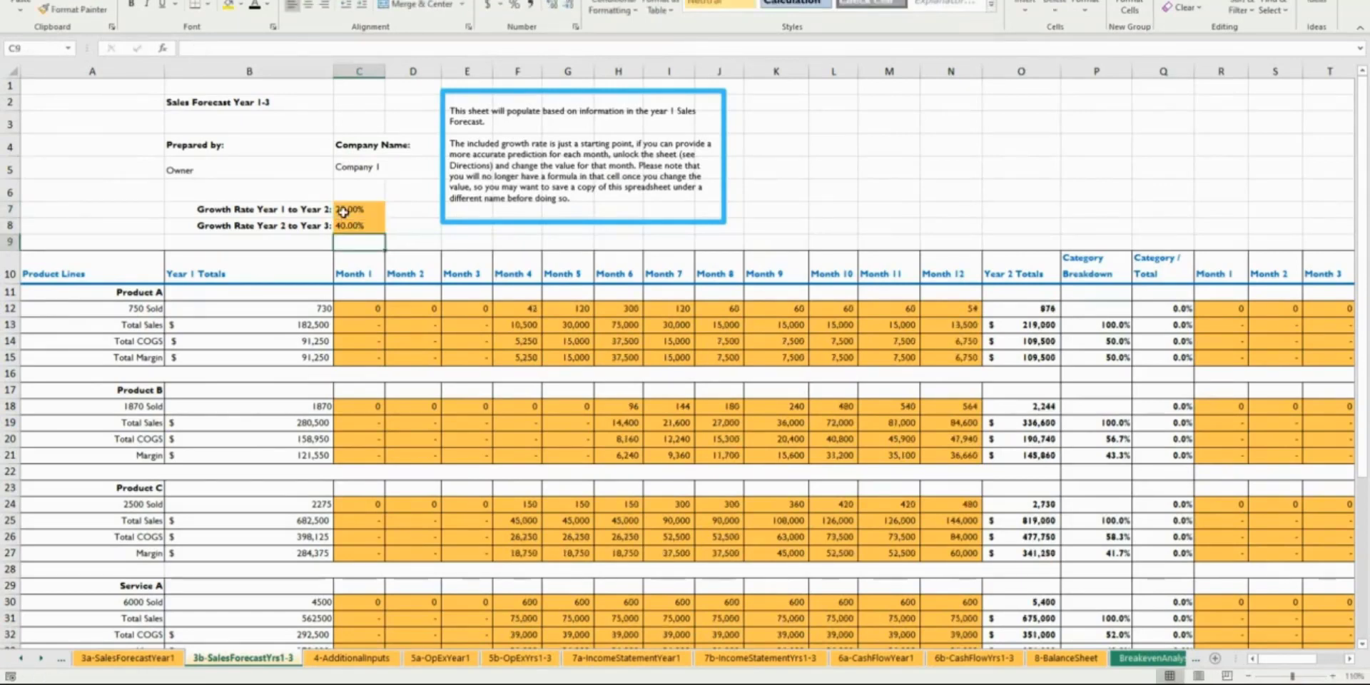
{"action": "type", "text": ".3"}
{"action": "key", "text": "Return"}
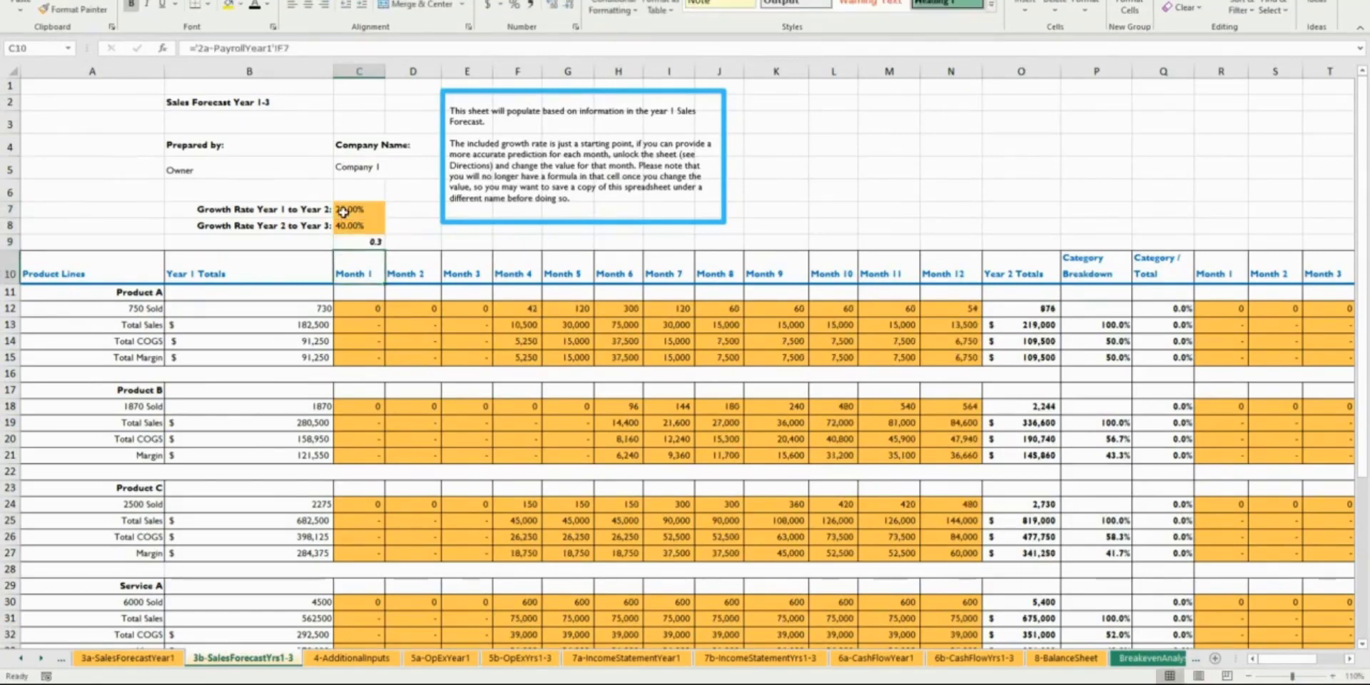
{"action": "key", "text": "Up"}
{"action": "key", "text": "Up"}
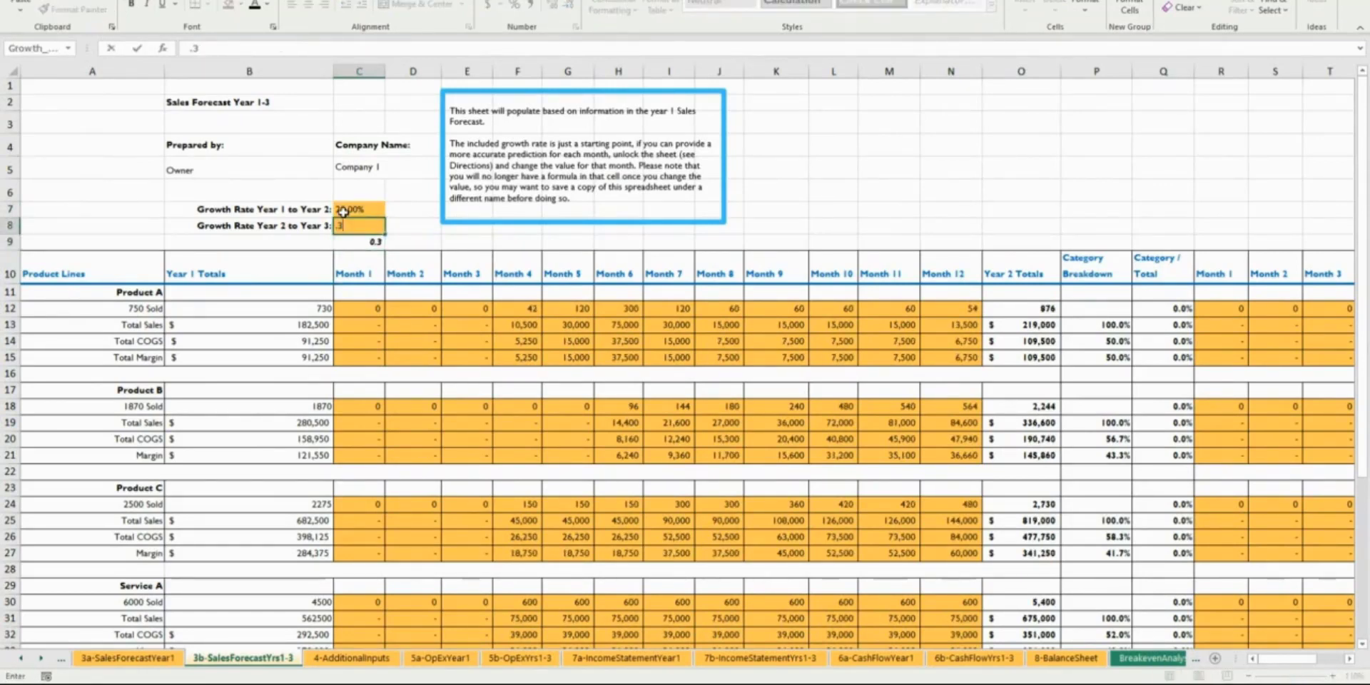
{"action": "type", "text": "30%"}
{"action": "key", "text": "Return"}
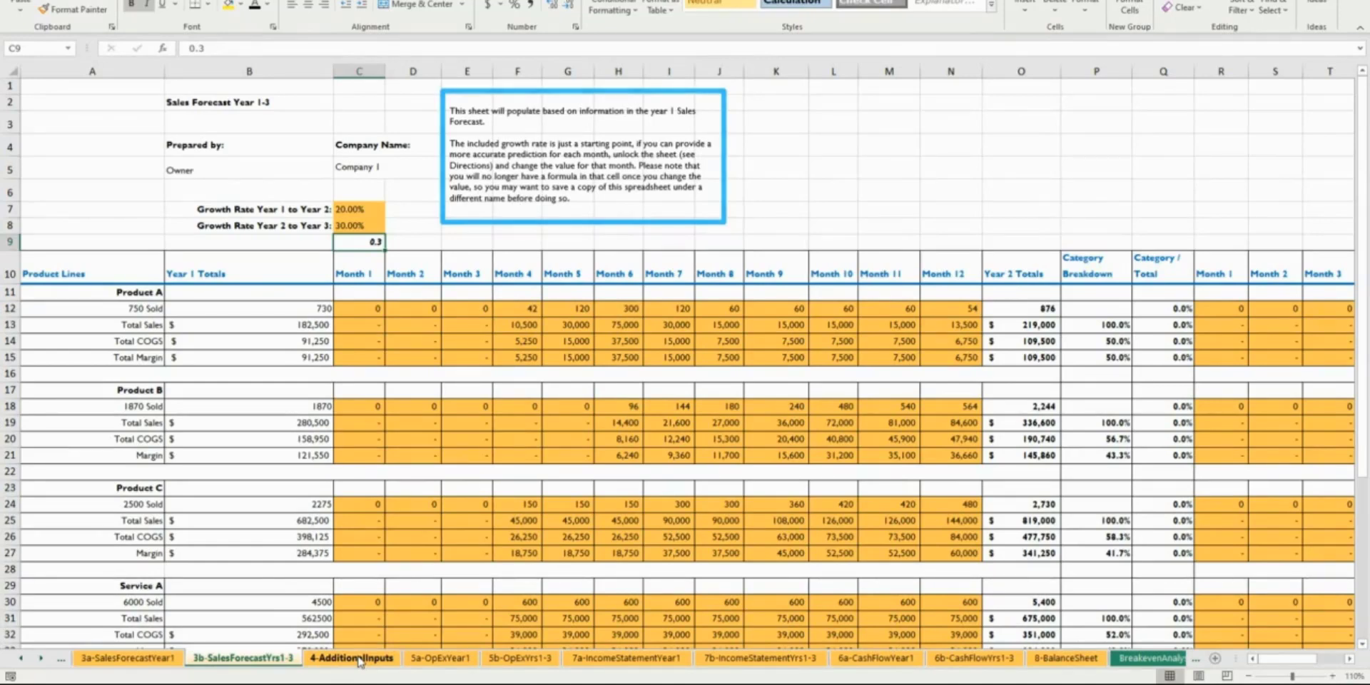
Step: Open the 4-AdditionalInputs sheet and read the accounts receivable collection categories for payment within 30 days and between 30 and 60 days
{"action": "left_click", "coordinate": [359, 661]}
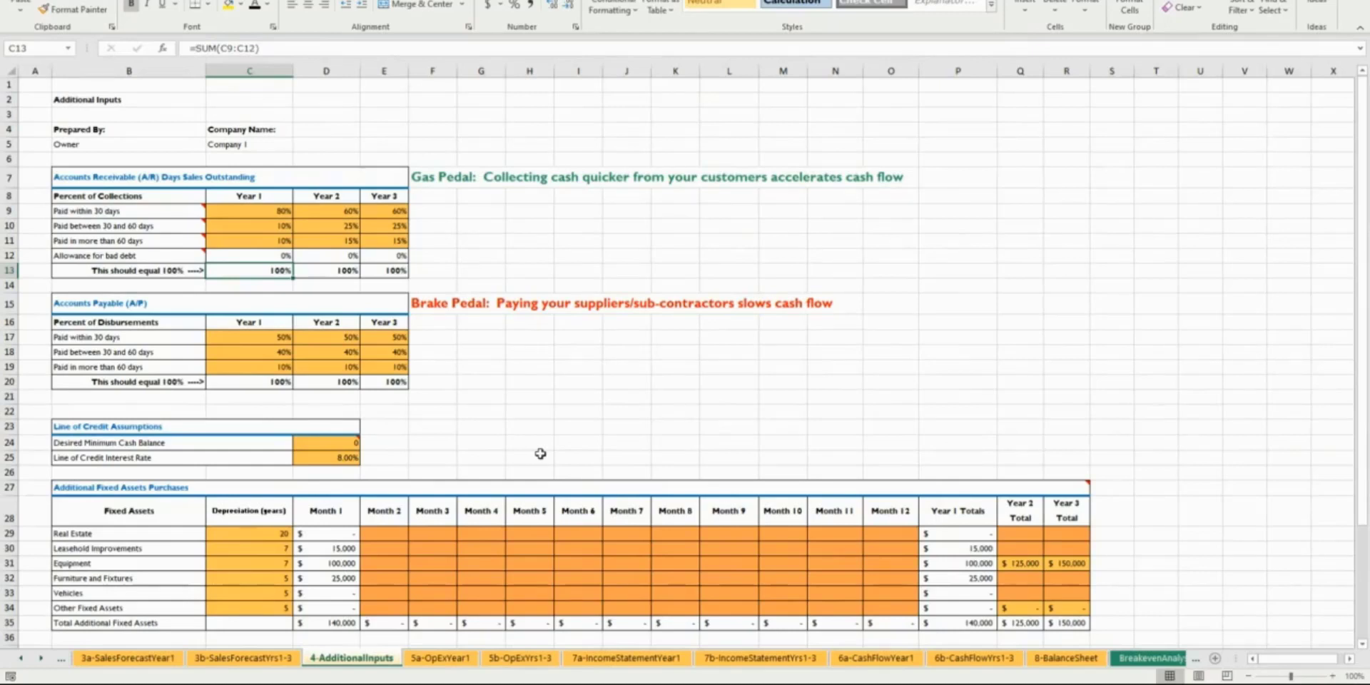
{"action": "left_click", "coordinate": [115, 179]}
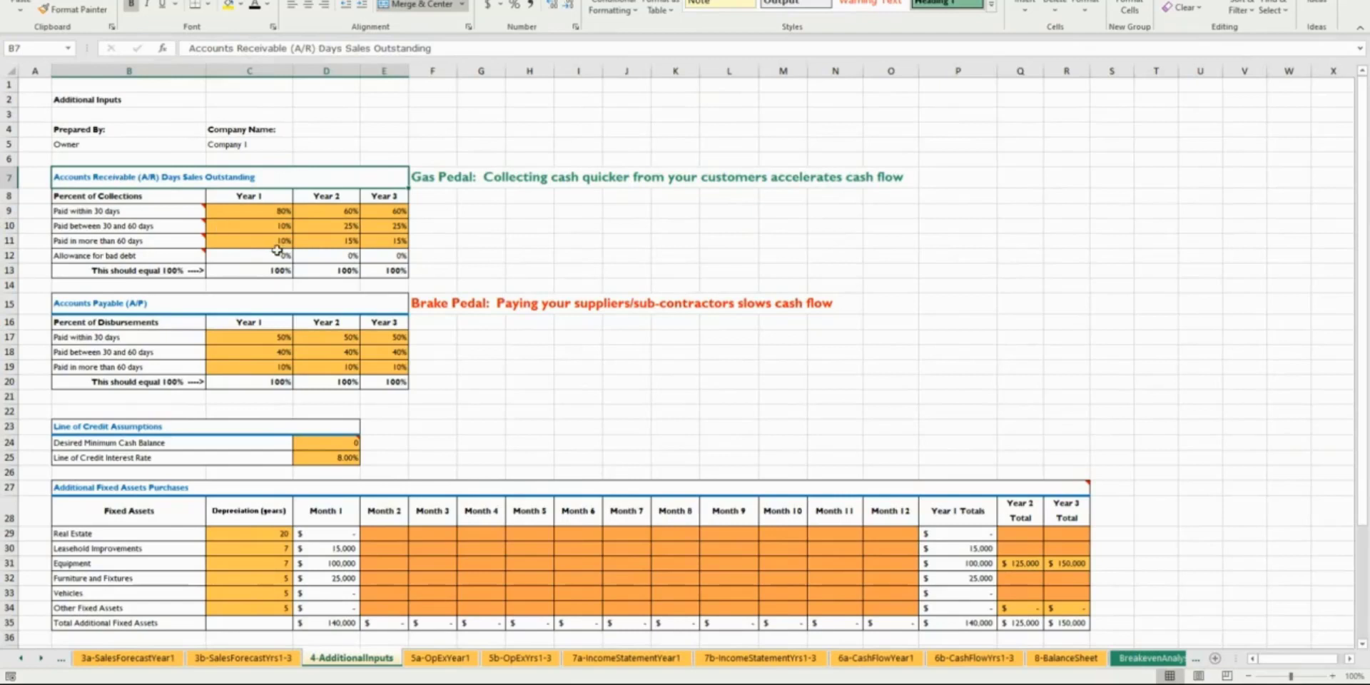
{"action": "left_click", "coordinate": [151, 212]}
{"action": "left_click", "coordinate": [150, 227]}
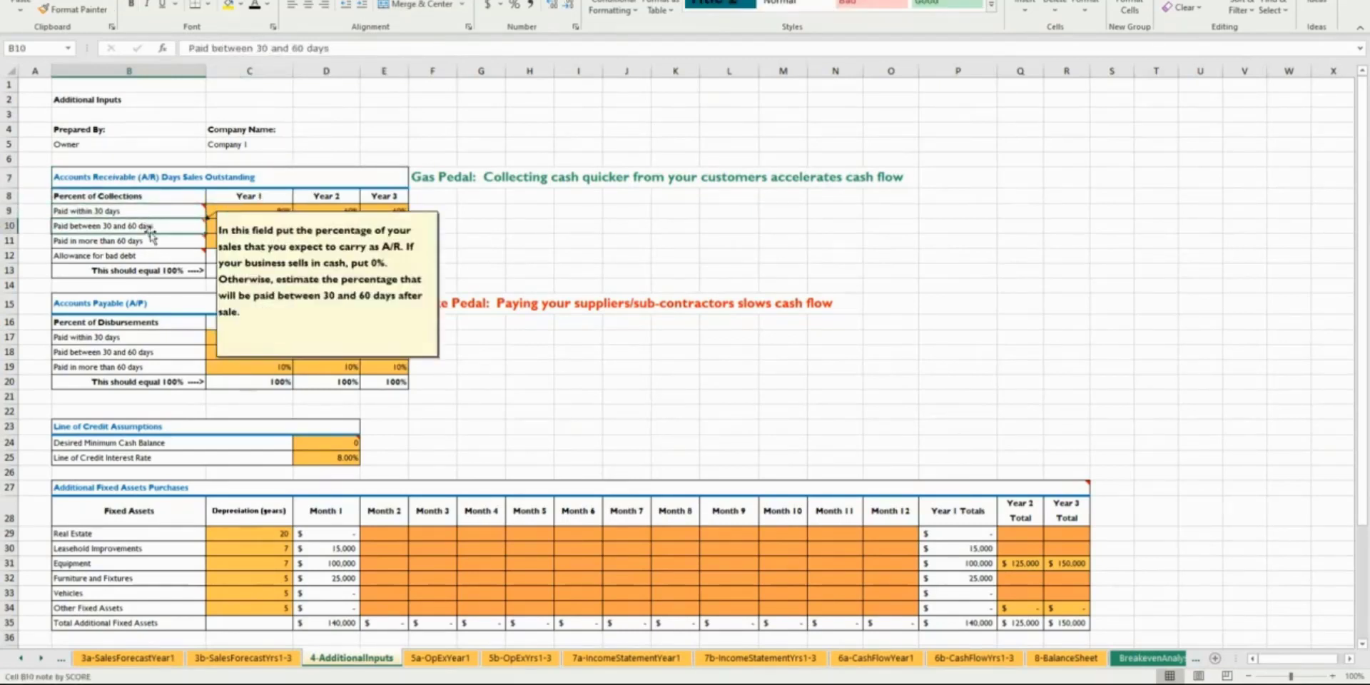
{"action": "left_click", "coordinate": [150, 211]}
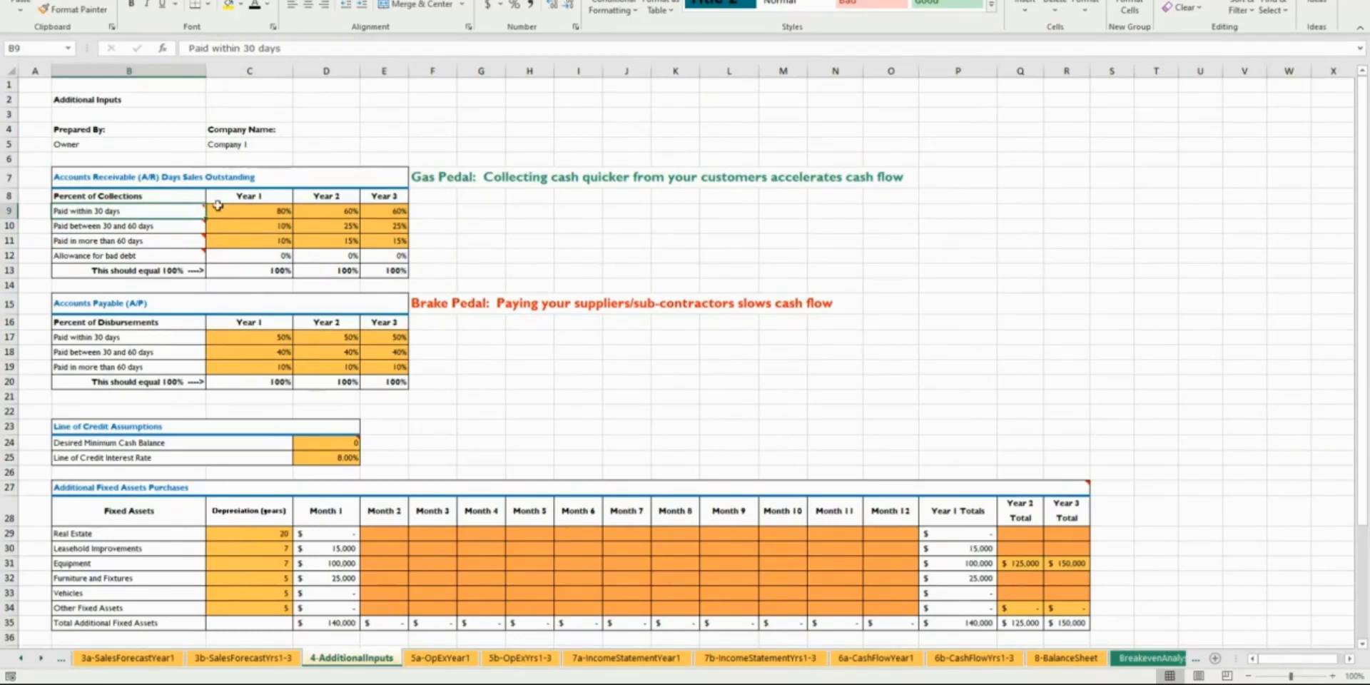
Step: Review the accounts receivable collection percentages for each payment period across Years 1 to 3
{"action": "left_click", "coordinate": [244, 214]}
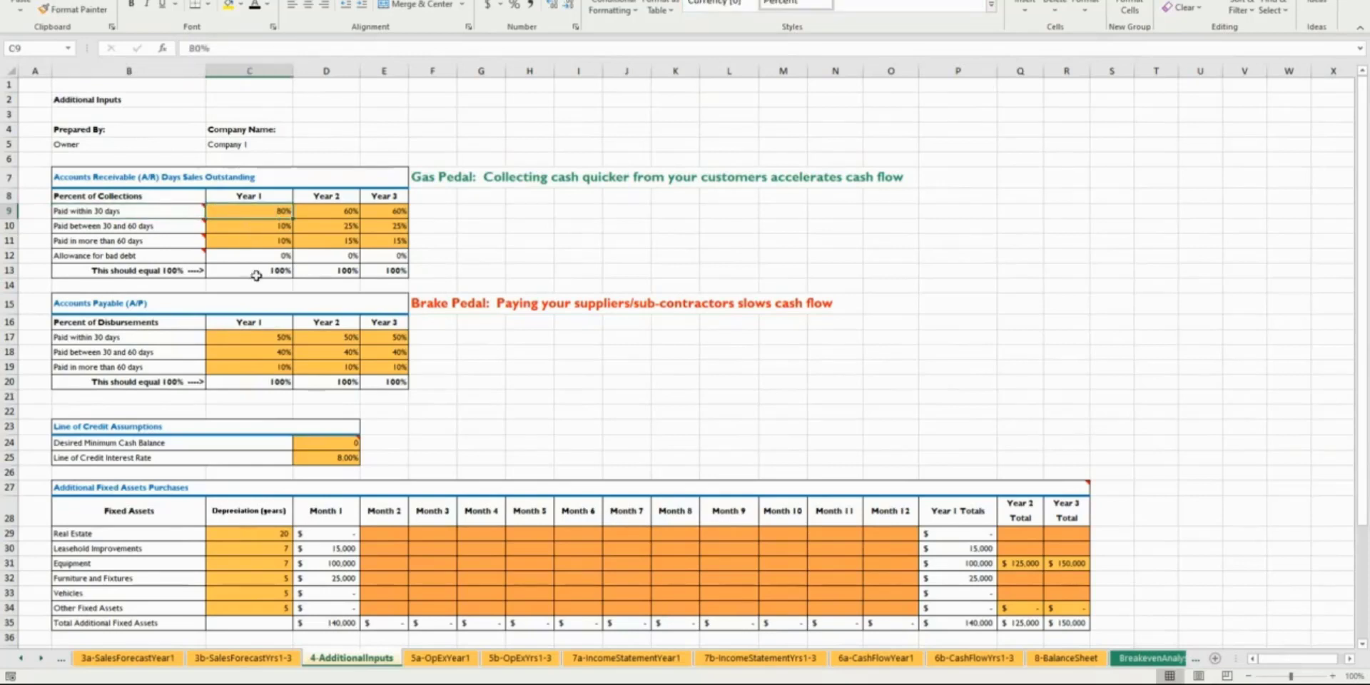
{"action": "left_click", "coordinate": [247, 227]}
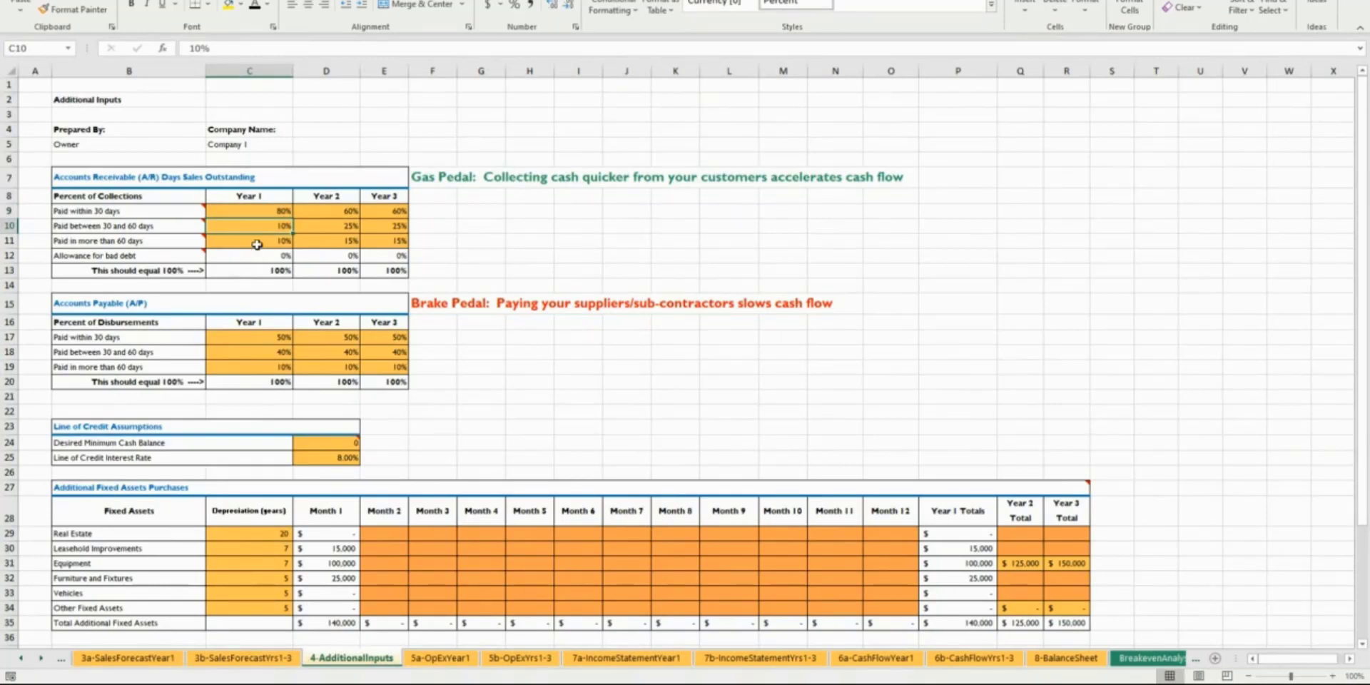
{"action": "left_click", "coordinate": [256, 243]}
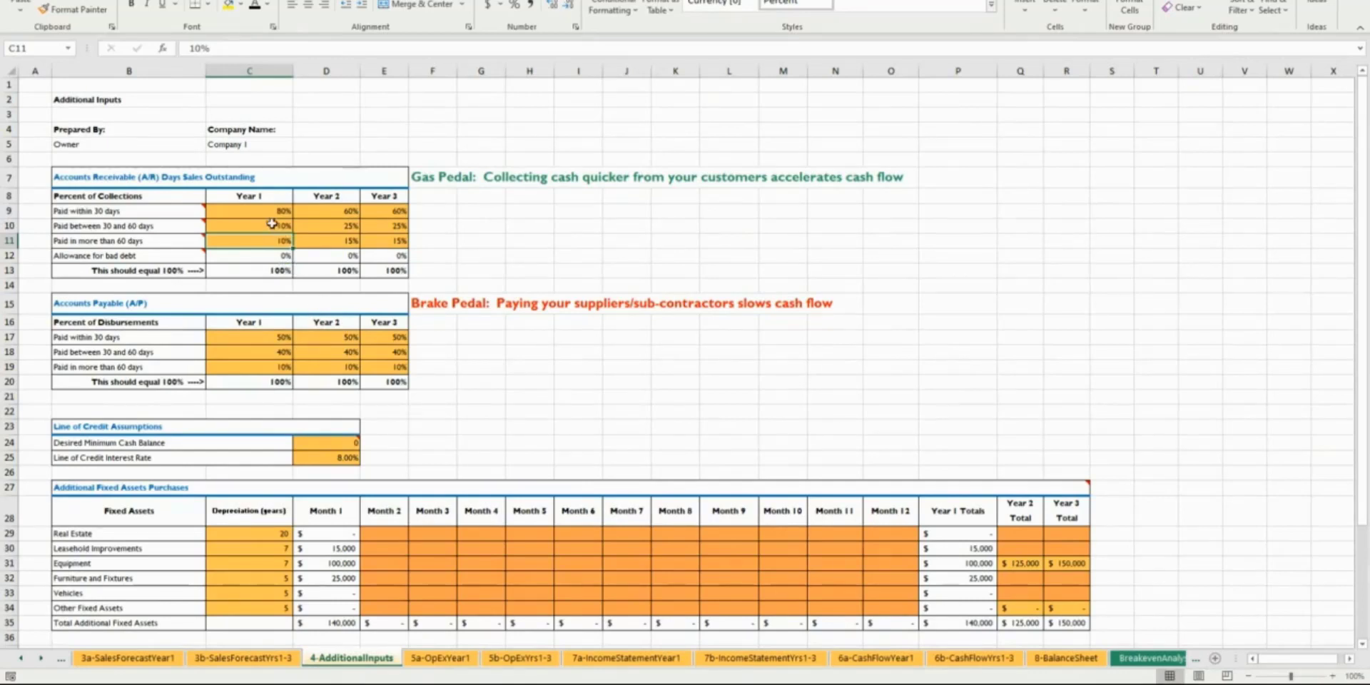
{"action": "left_click_drag", "start_coordinate": [275, 211], "coordinate": [377, 242]}
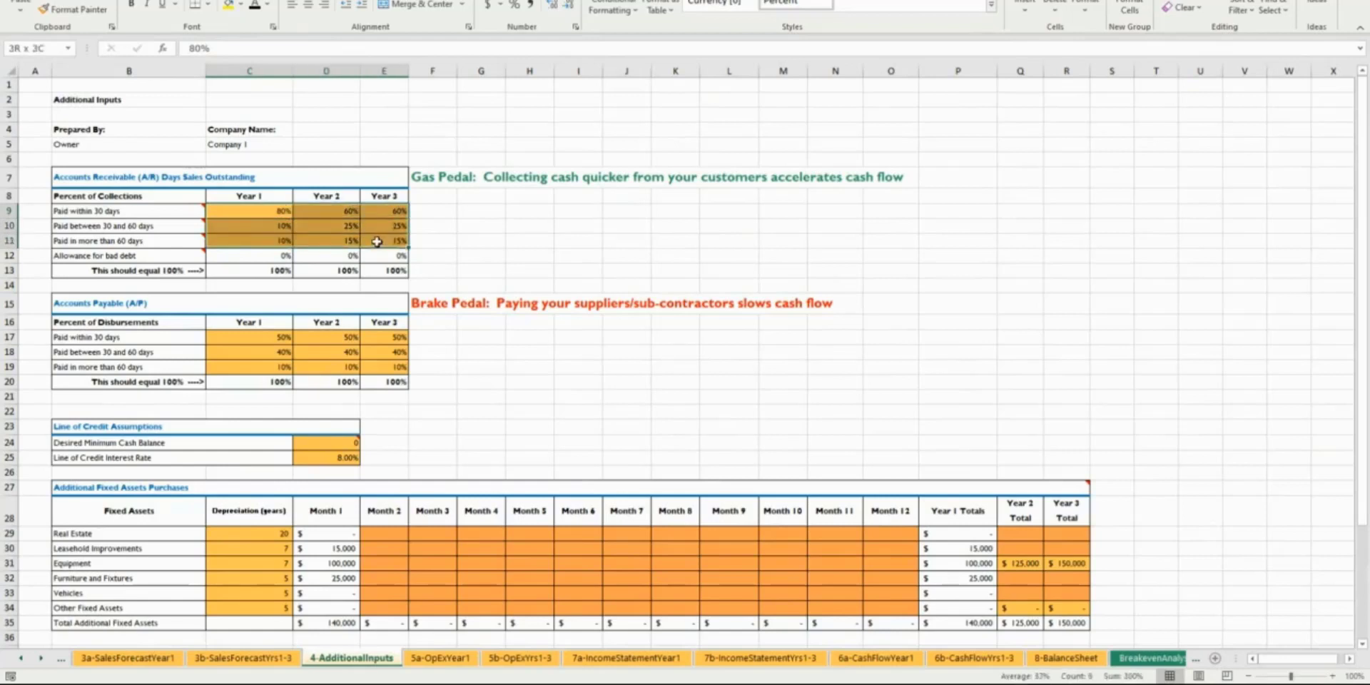
{"action": "left_click_drag", "start_coordinate": [132, 178], "coordinate": [246, 272]}
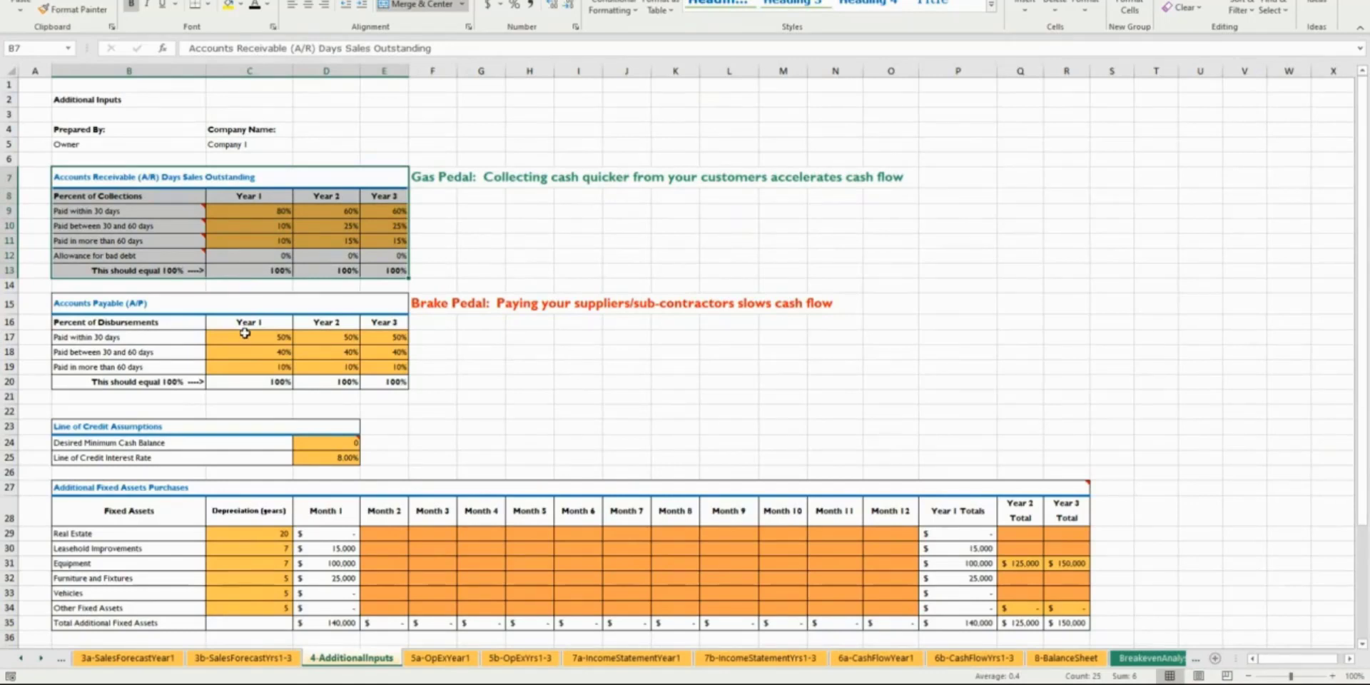
Step: Review the accounts payable disbursement percentages by payment period and compare them with the accounts receivable assumptions
{"action": "left_click", "coordinate": [226, 305]}
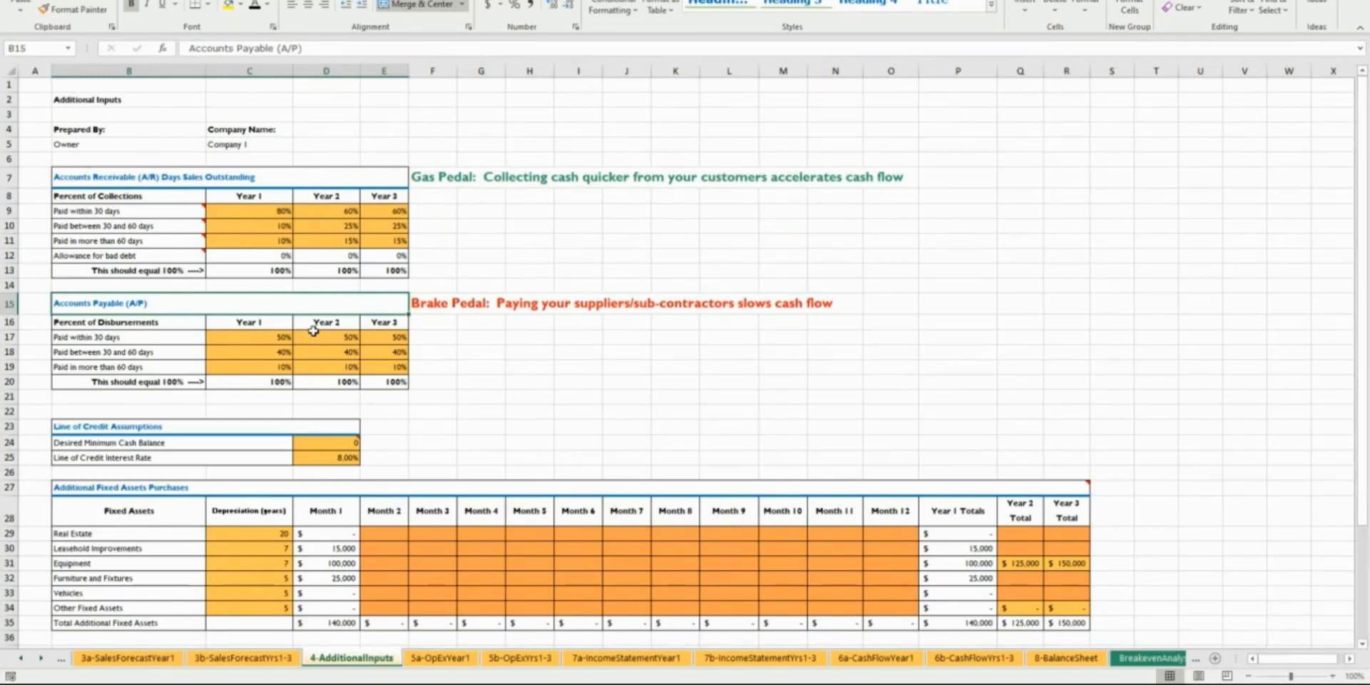
{"action": "left_click", "coordinate": [277, 337]}
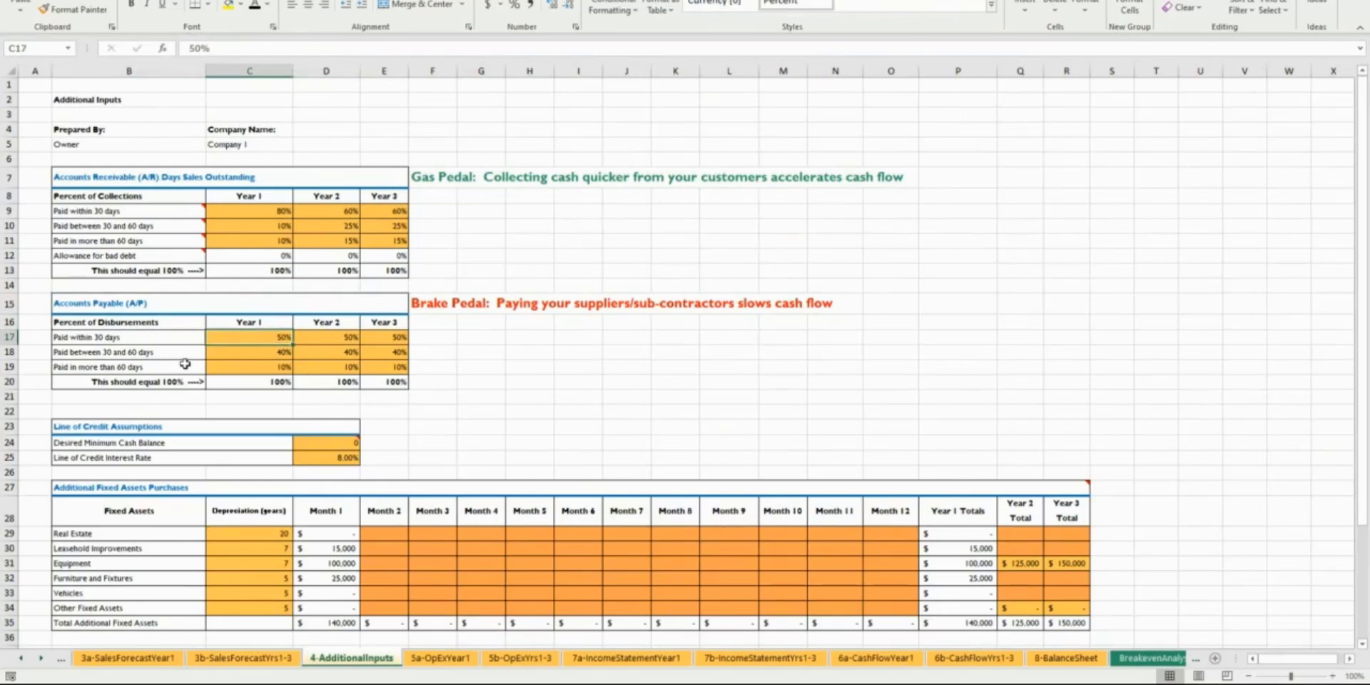
{"action": "left_click", "coordinate": [156, 336]}
{"action": "left_click", "coordinate": [160, 351]}
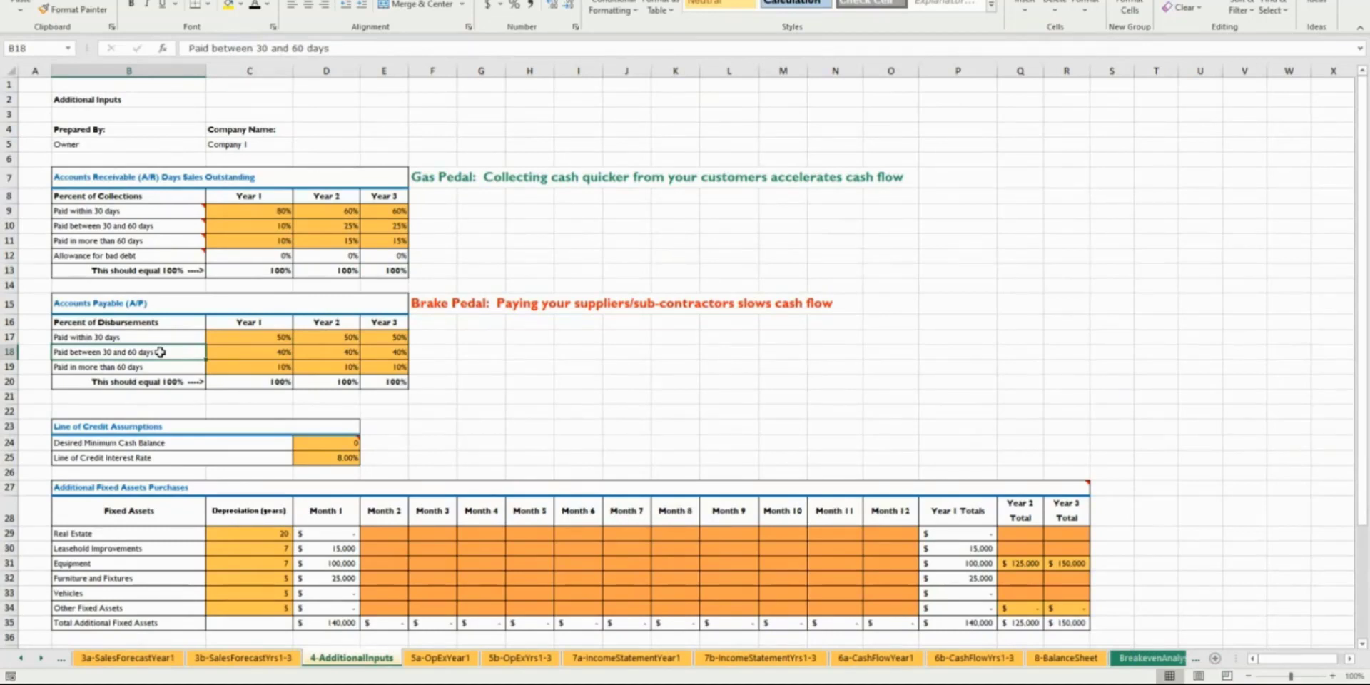
{"action": "left_click", "coordinate": [269, 367]}
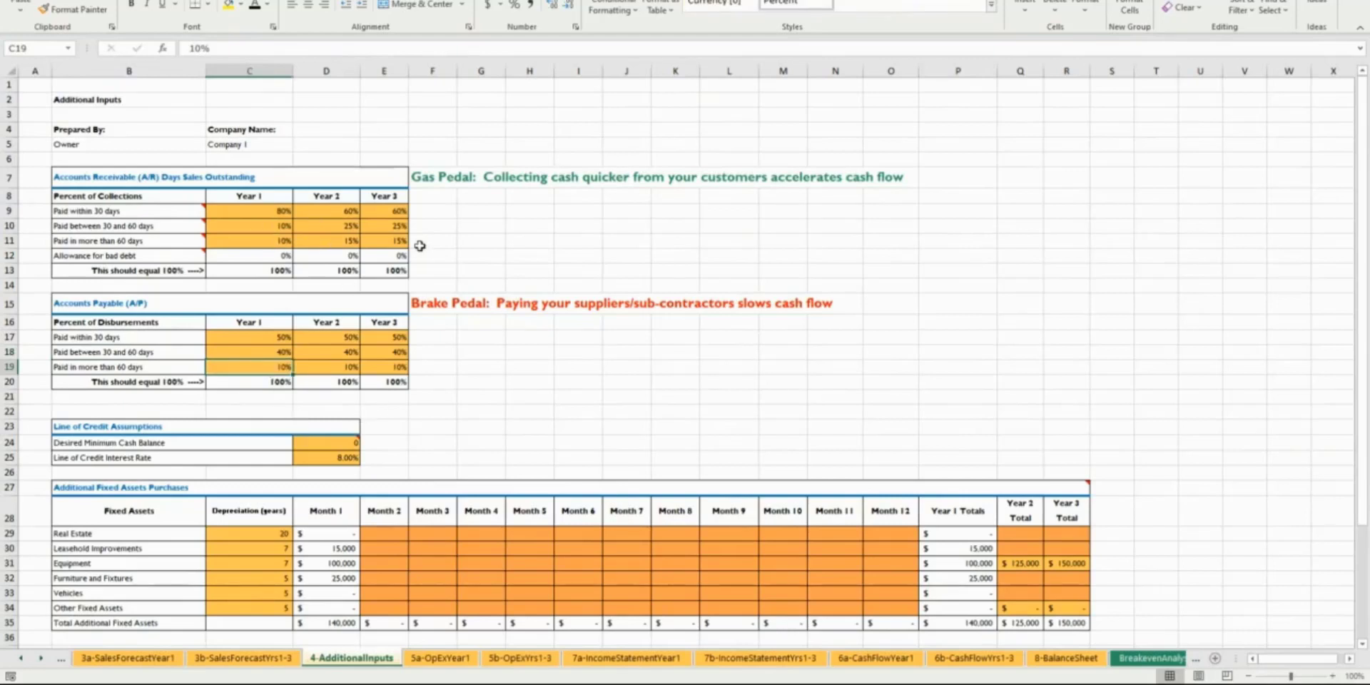
{"action": "left_click", "coordinate": [148, 179]}
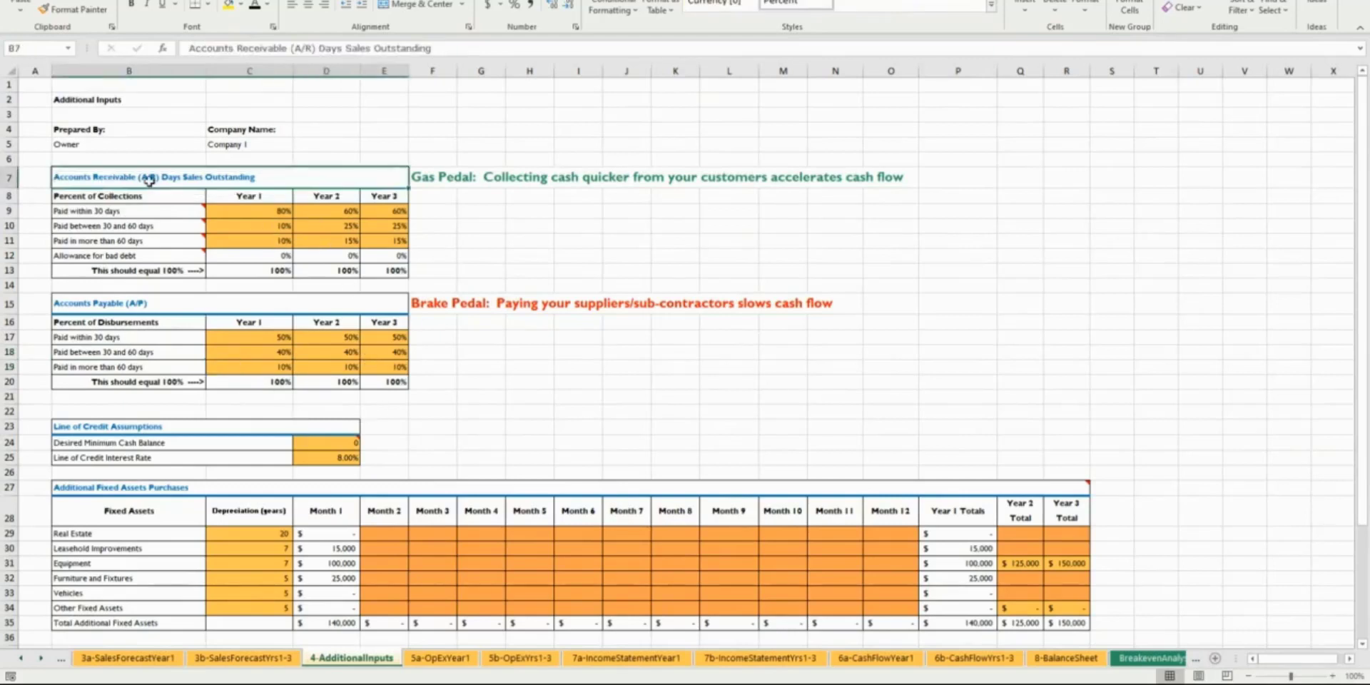
{"action": "left_click_drag", "start_coordinate": [148, 178], "coordinate": [298, 378]}
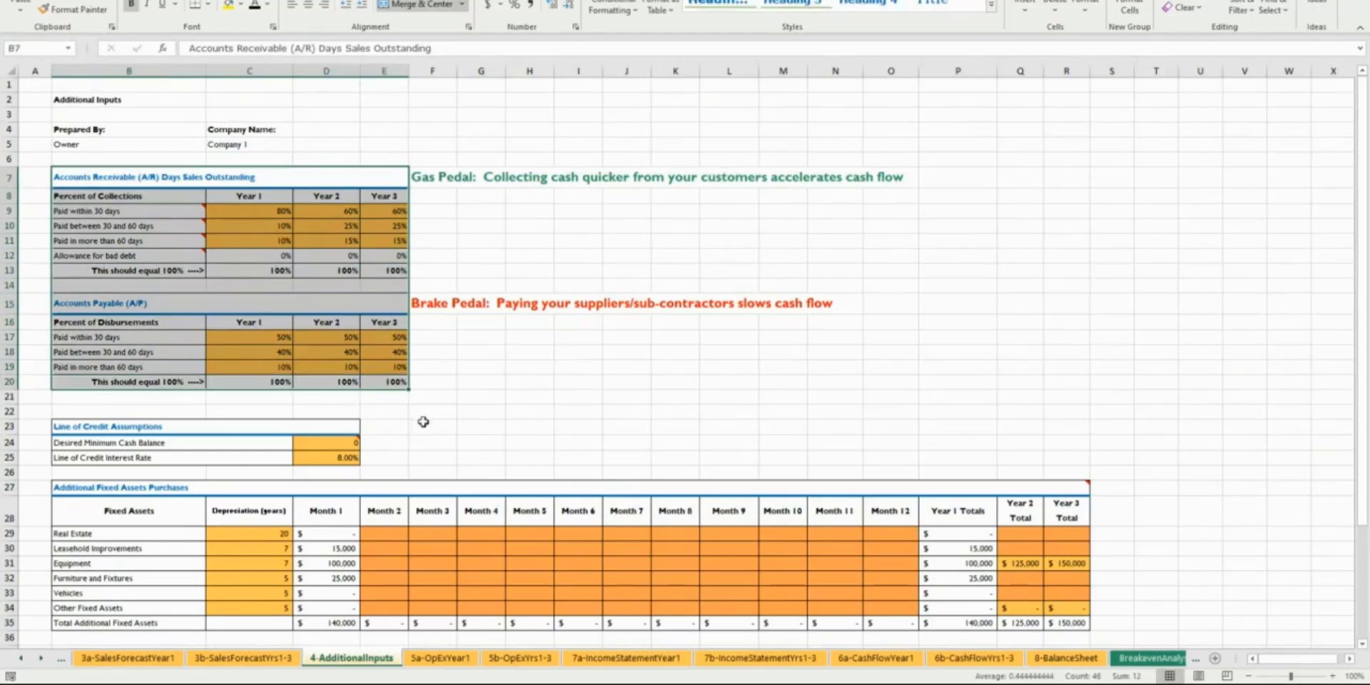
Step: Try an Equipment purchase of 25,000 in Month 10 of the Additional Fixed Assets Purchases table, and clear the entry again
{"action": "scroll", "coordinate": [754, 442], "scroll_direction": "down", "scroll_amount": 6}
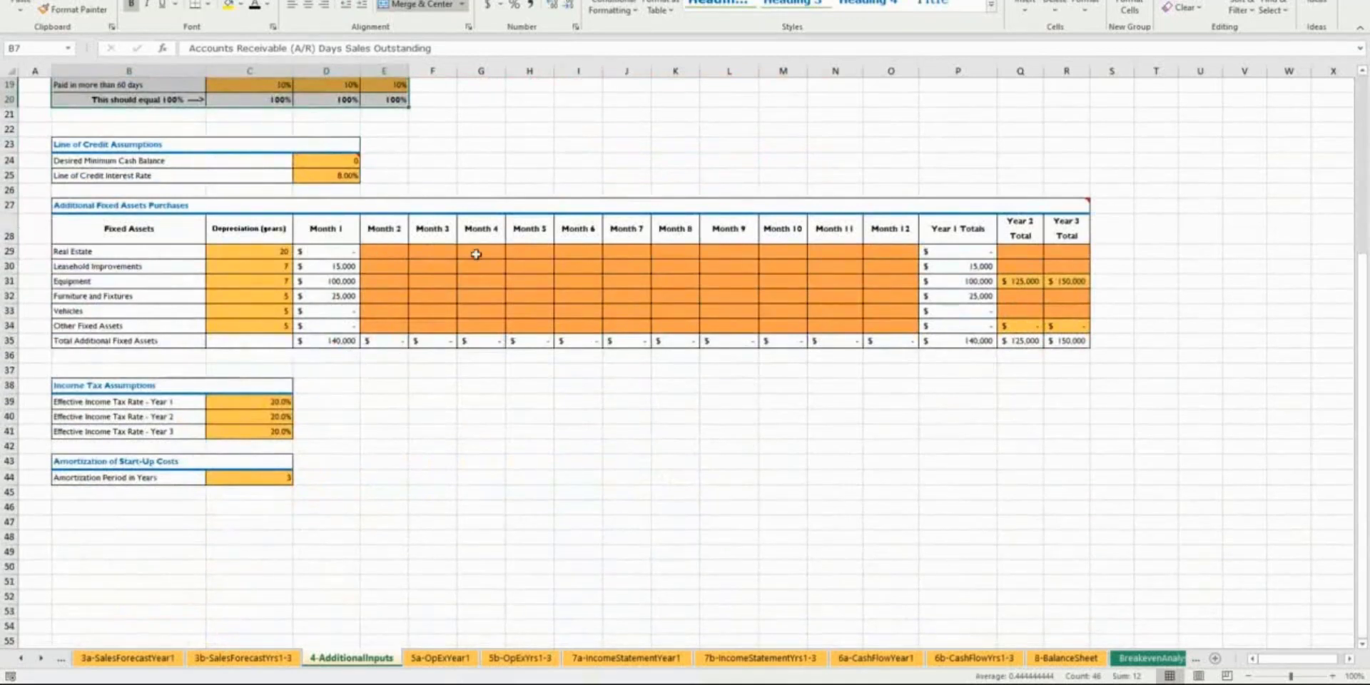
{"action": "left_click", "coordinate": [792, 251]}
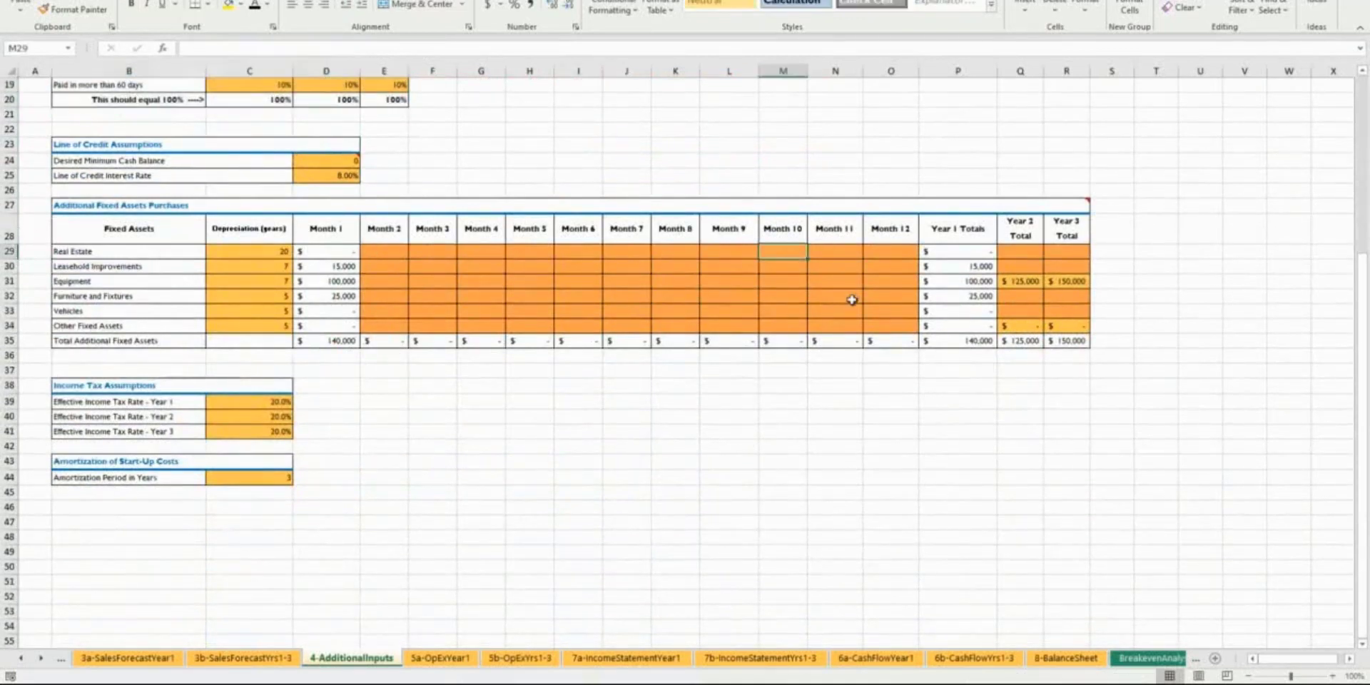
{"action": "left_click", "coordinate": [791, 266]}
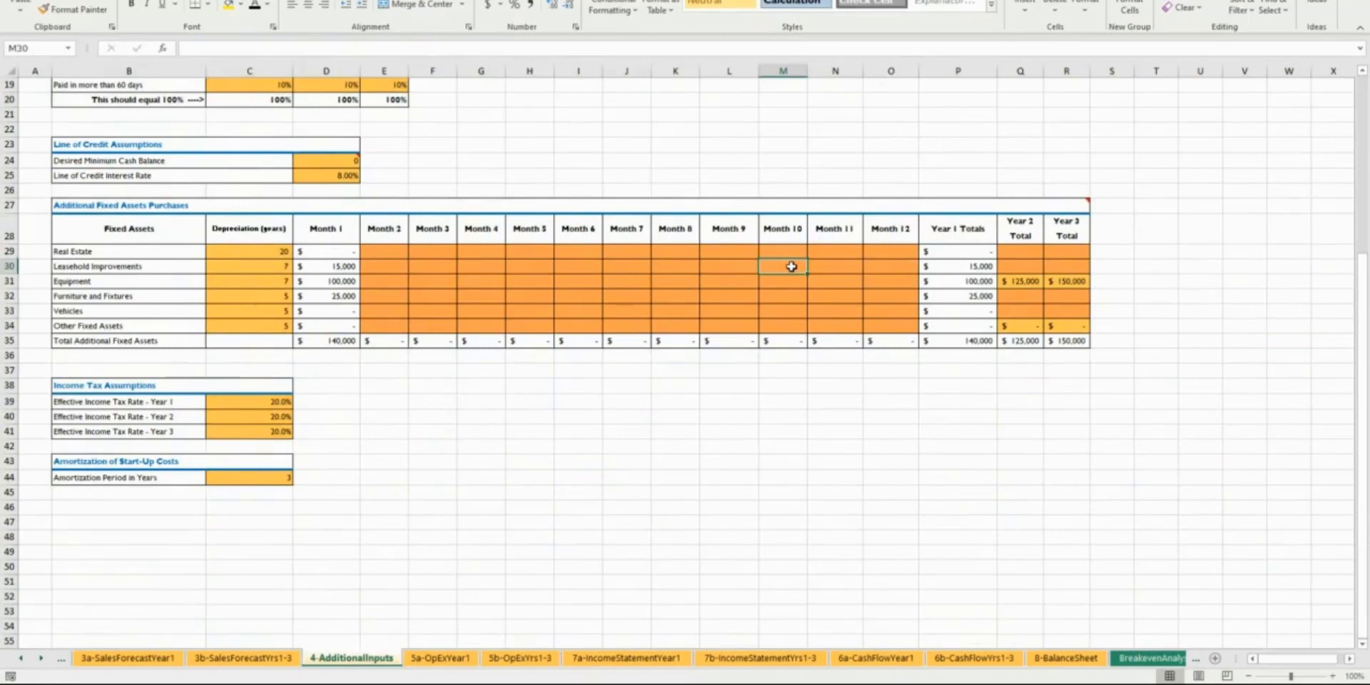
{"action": "left_click", "coordinate": [789, 282]}
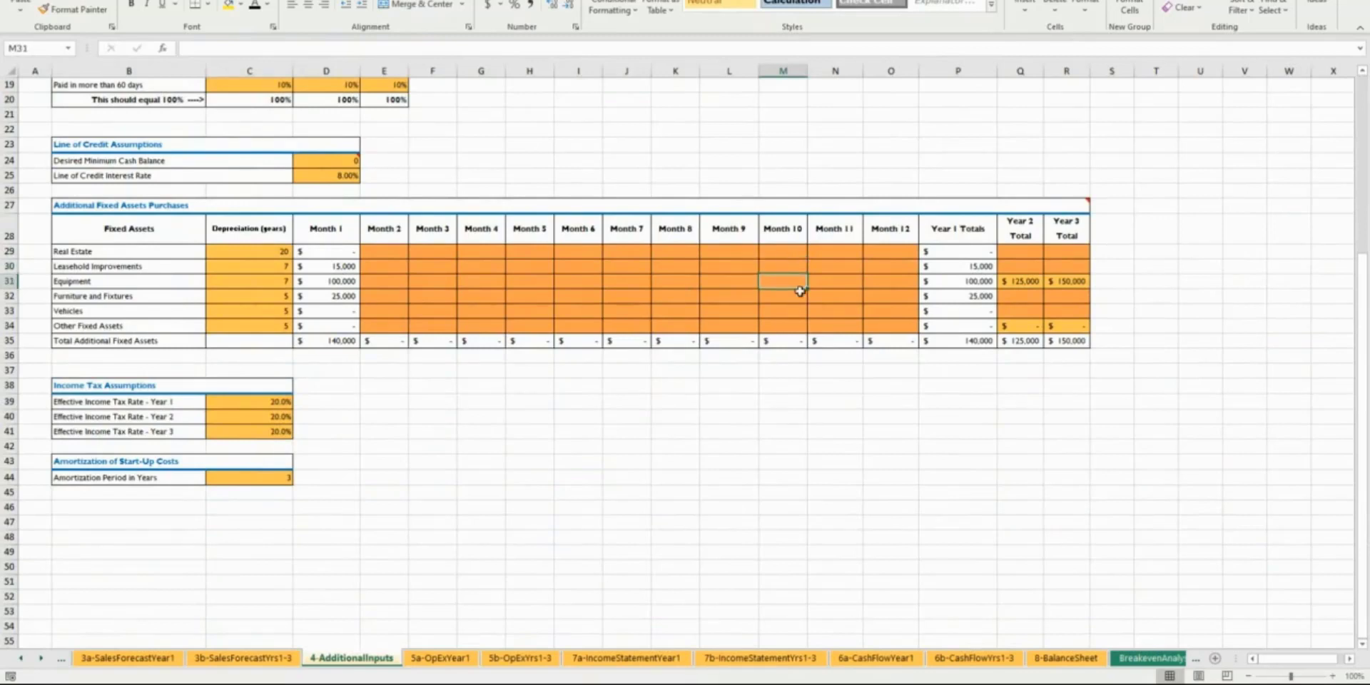
{"action": "type", "text": "25000"}
{"action": "key", "text": "Return"}
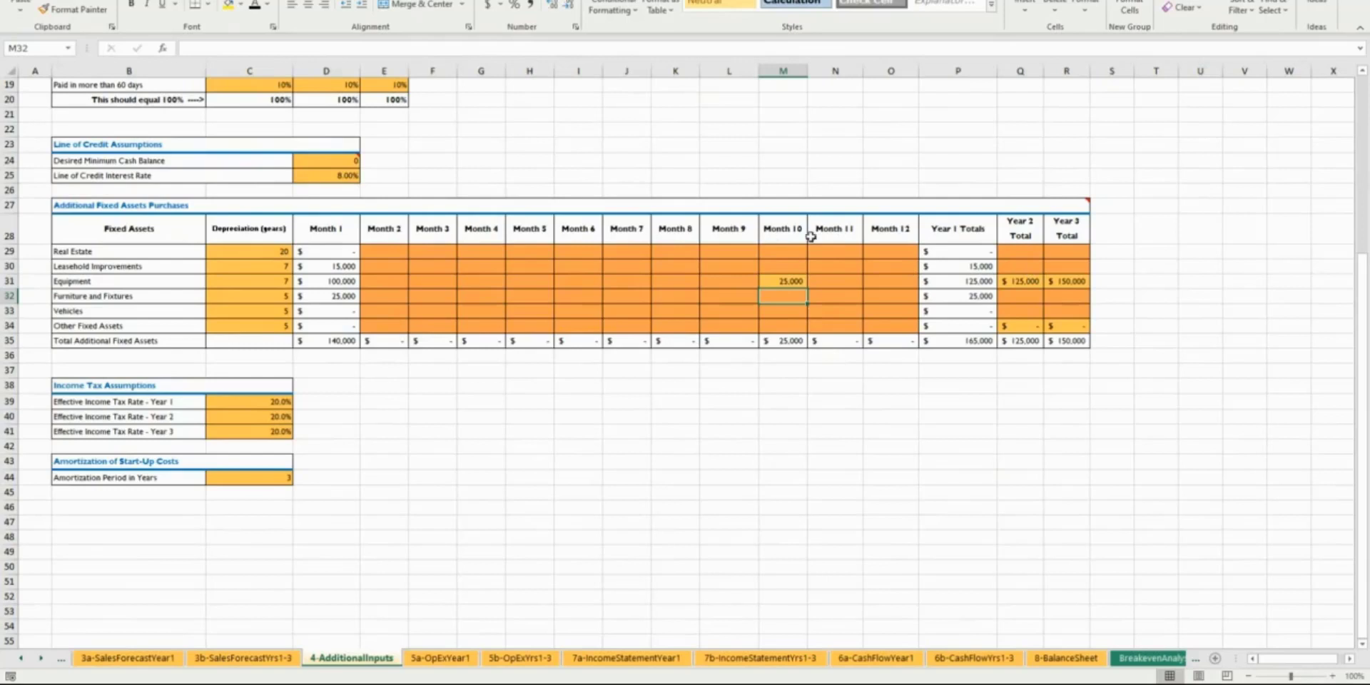
{"action": "left_click", "coordinate": [785, 281]}
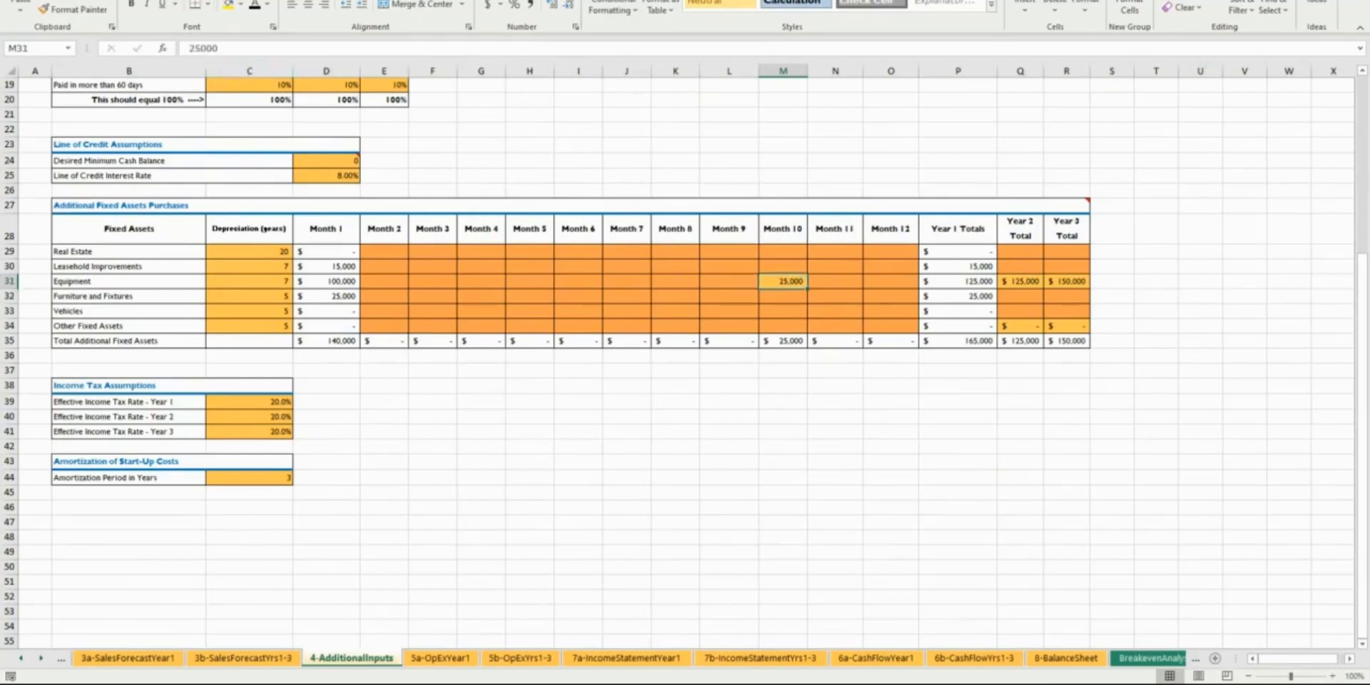
{"action": "key", "text": "Delete"}
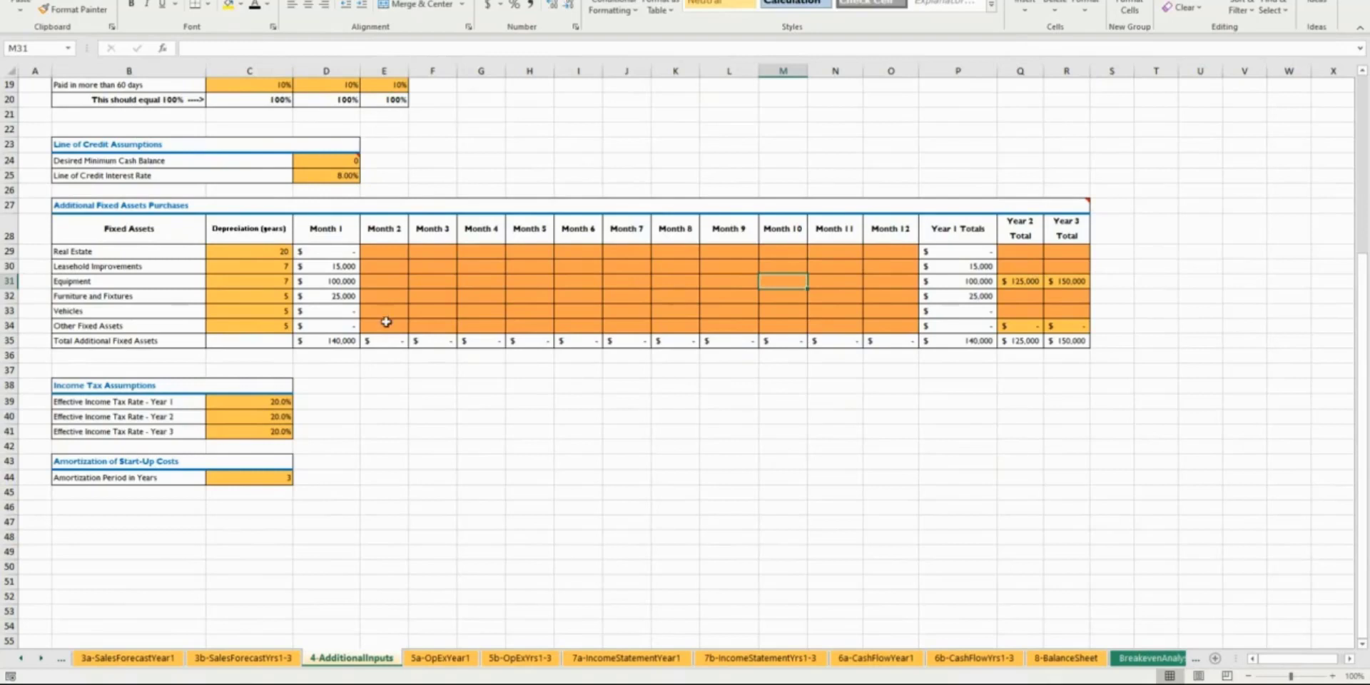
Step: Review the effective income tax rates for Years 1 to 3 in the Income Tax Assumptions
{"action": "left_click", "coordinate": [280, 405]}
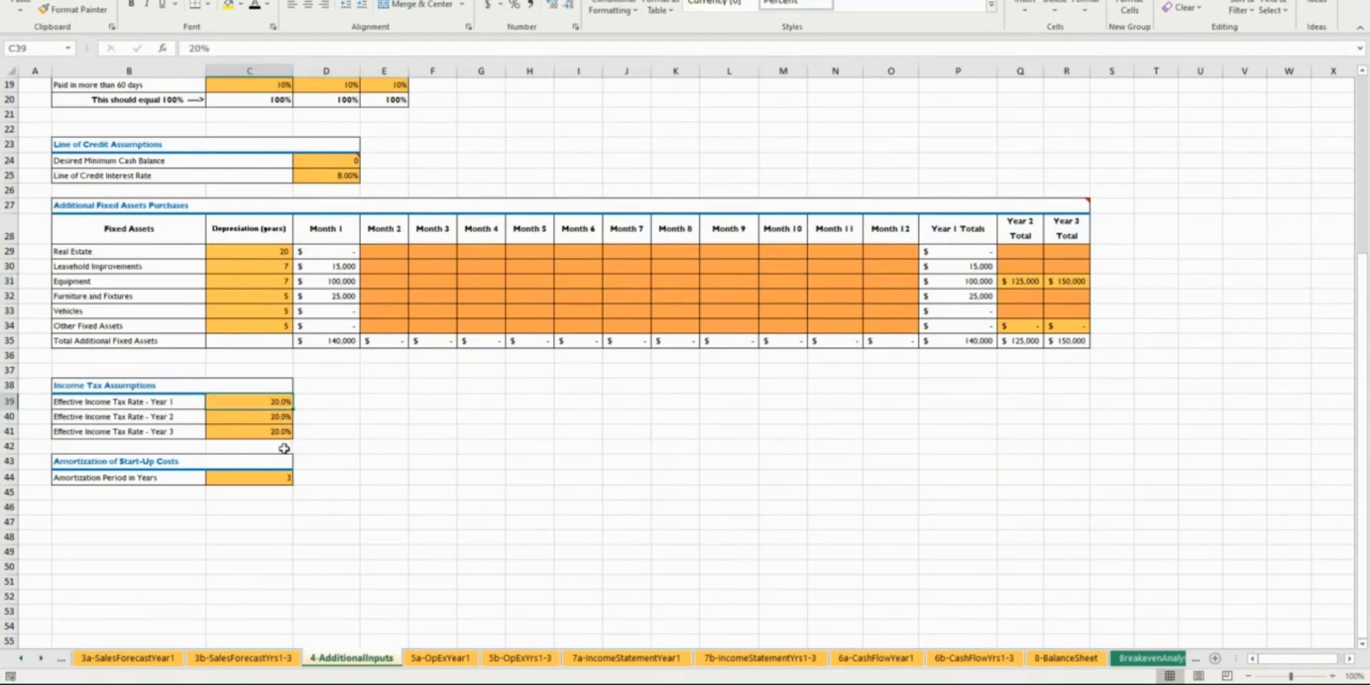
{"action": "key", "text": "Down"}
{"action": "key", "text": "Down"}
{"action": "key", "text": "Down"}
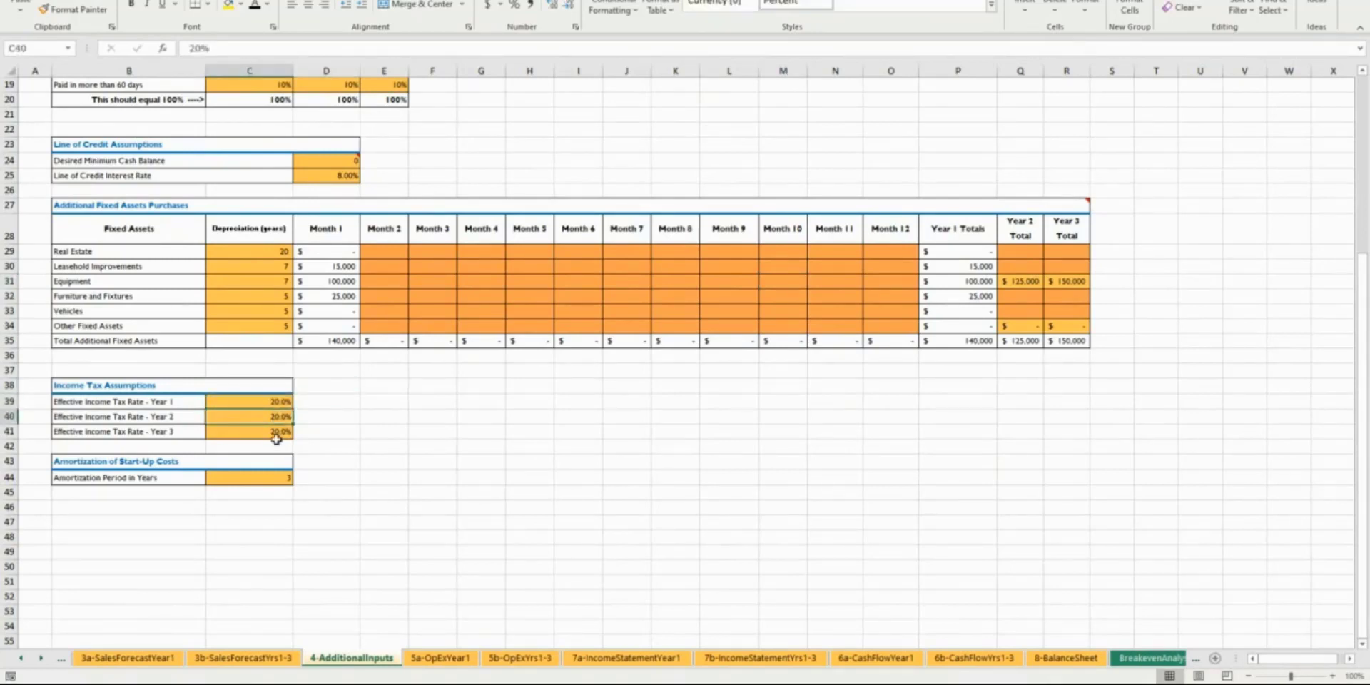
{"action": "left_click", "coordinate": [239, 404]}
{"action": "left_click", "coordinate": [316, 404]}
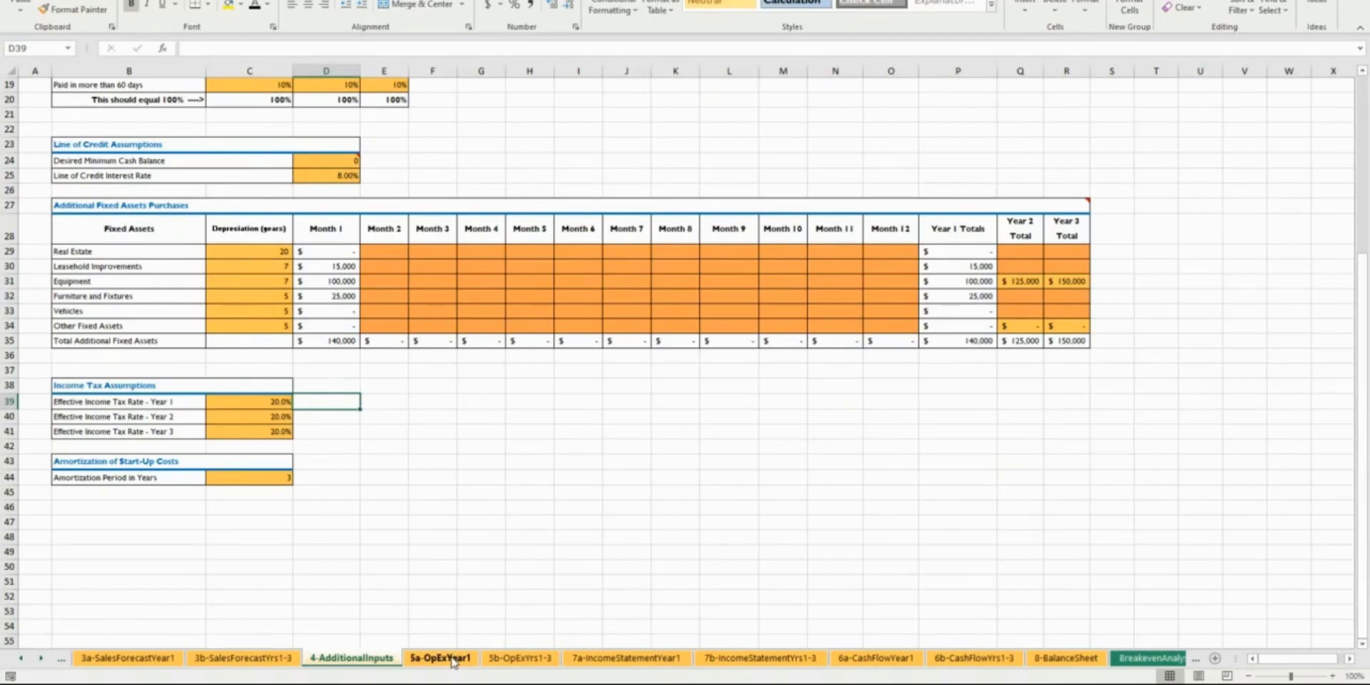
{"action": "scroll", "coordinate": [495, 555], "scroll_direction": "up", "scroll_amount": 4}
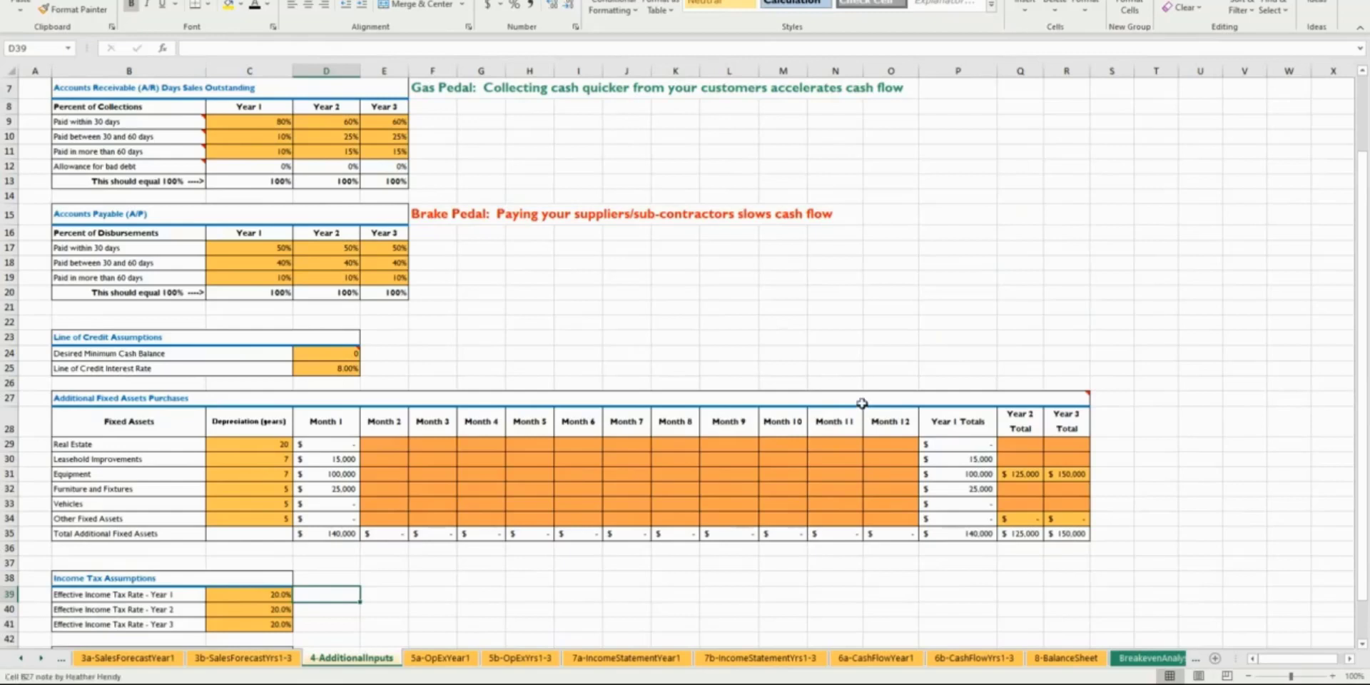
{"action": "mouse_move", "coordinate": [859, 404]}
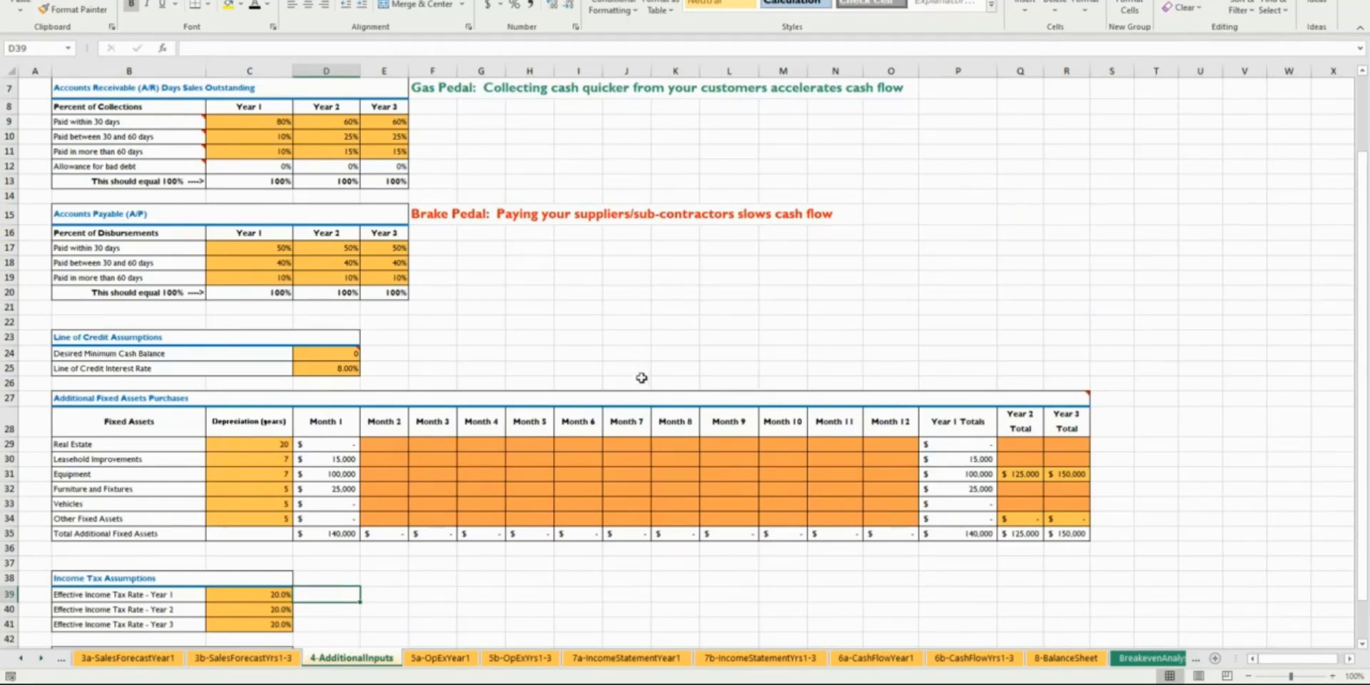
{"action": "left_click", "coordinate": [626, 352]}
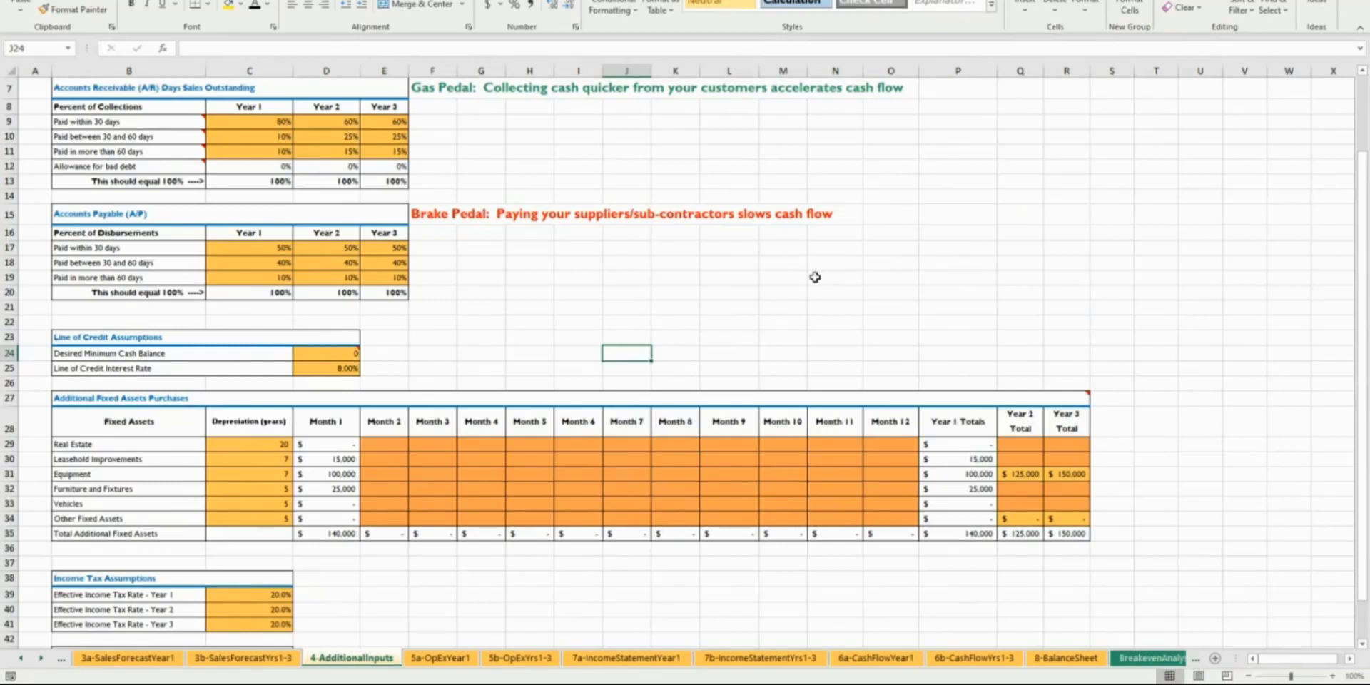
Step: Open the 5a-OpExYear1 sheet and zoom it out to 100% to fit the operating expenses table
{"action": "left_click", "coordinate": [462, 659]}
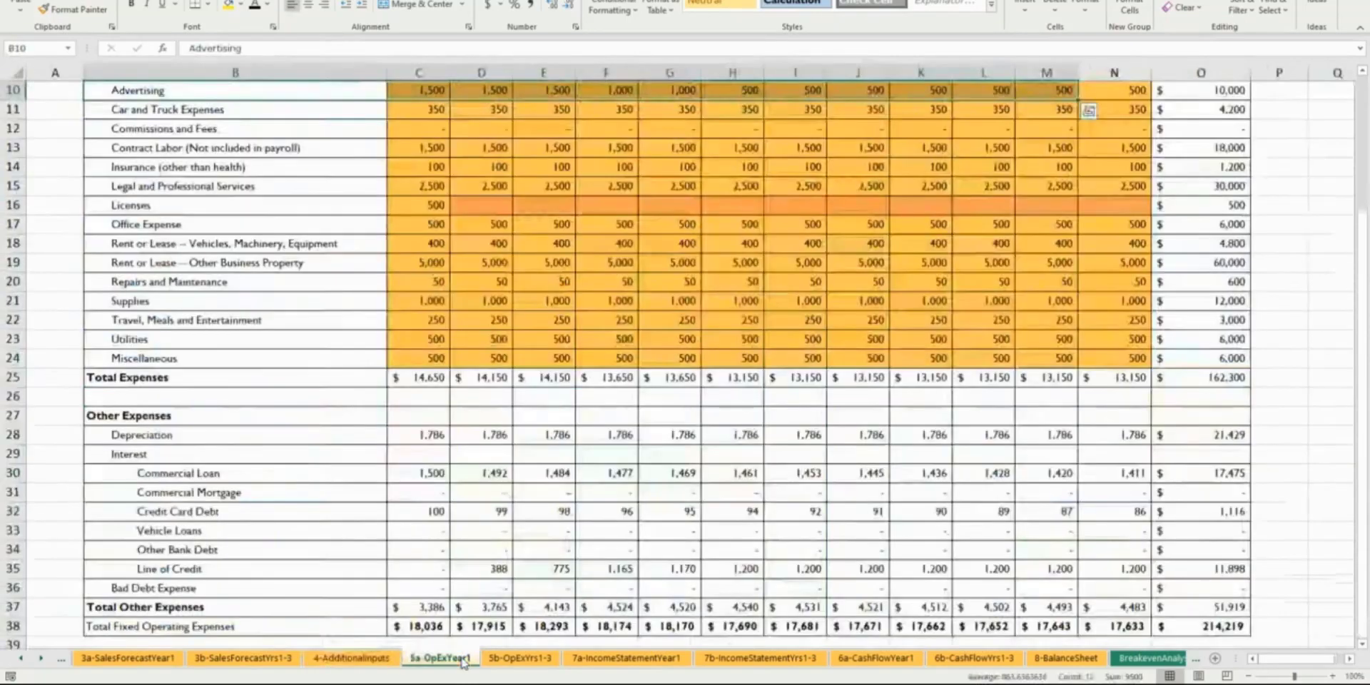
{"action": "scroll", "coordinate": [497, 482], "scroll_direction": "up", "scroll_amount": 3}
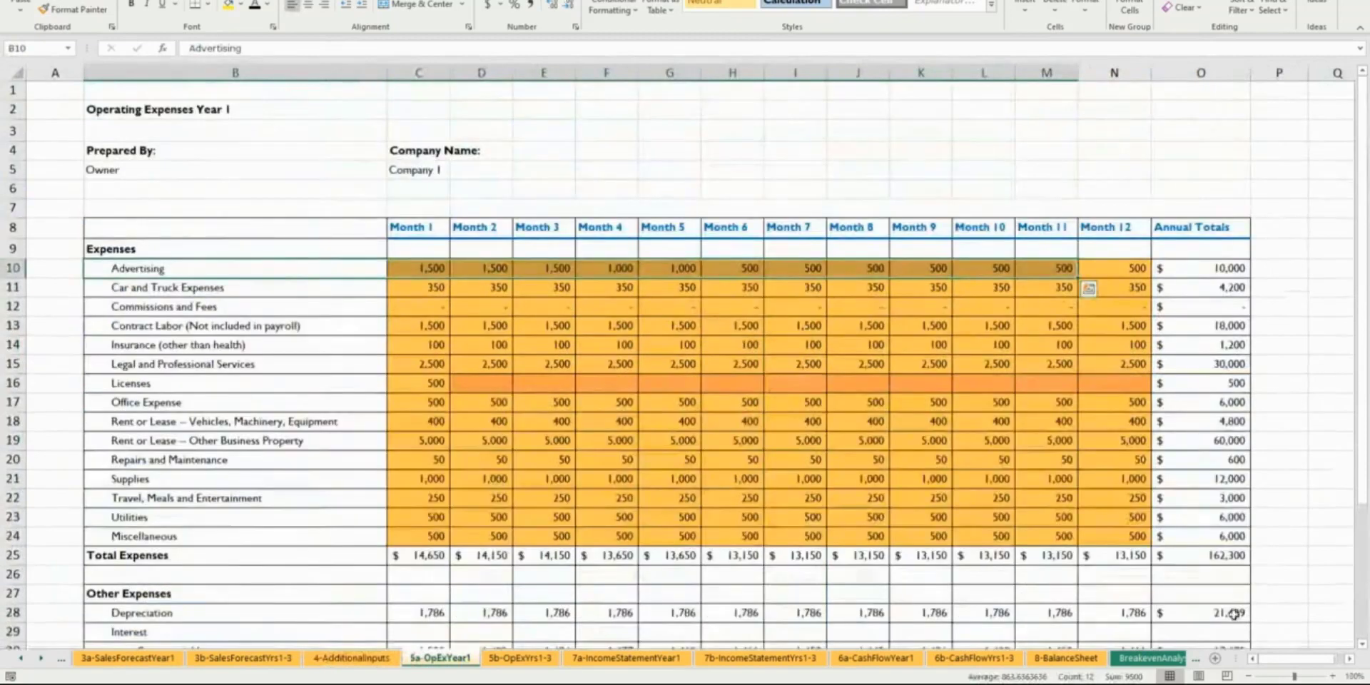
{"action": "left_click", "coordinate": [1247, 675]}
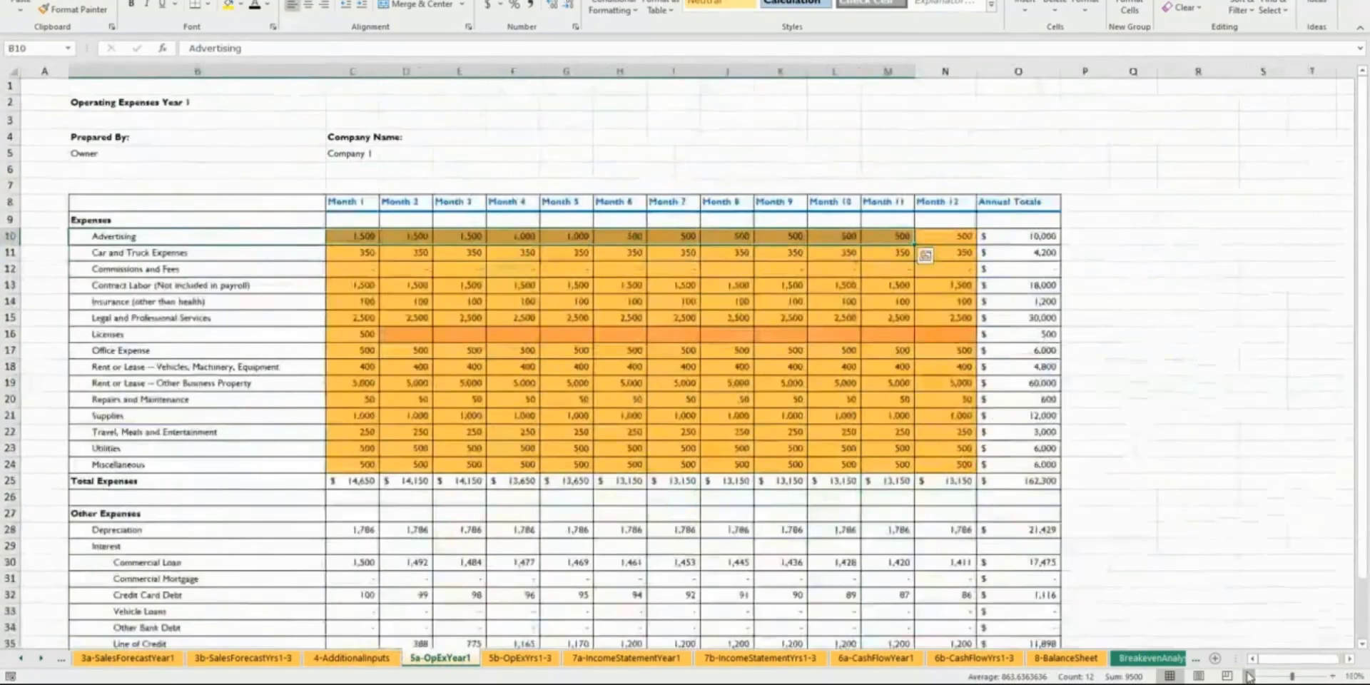
{"action": "left_click", "coordinate": [1247, 675]}
Step: Review the monthly Advertising expenses across Year 1 on the operating expenses sheet
{"action": "left_click", "coordinate": [332, 253]}
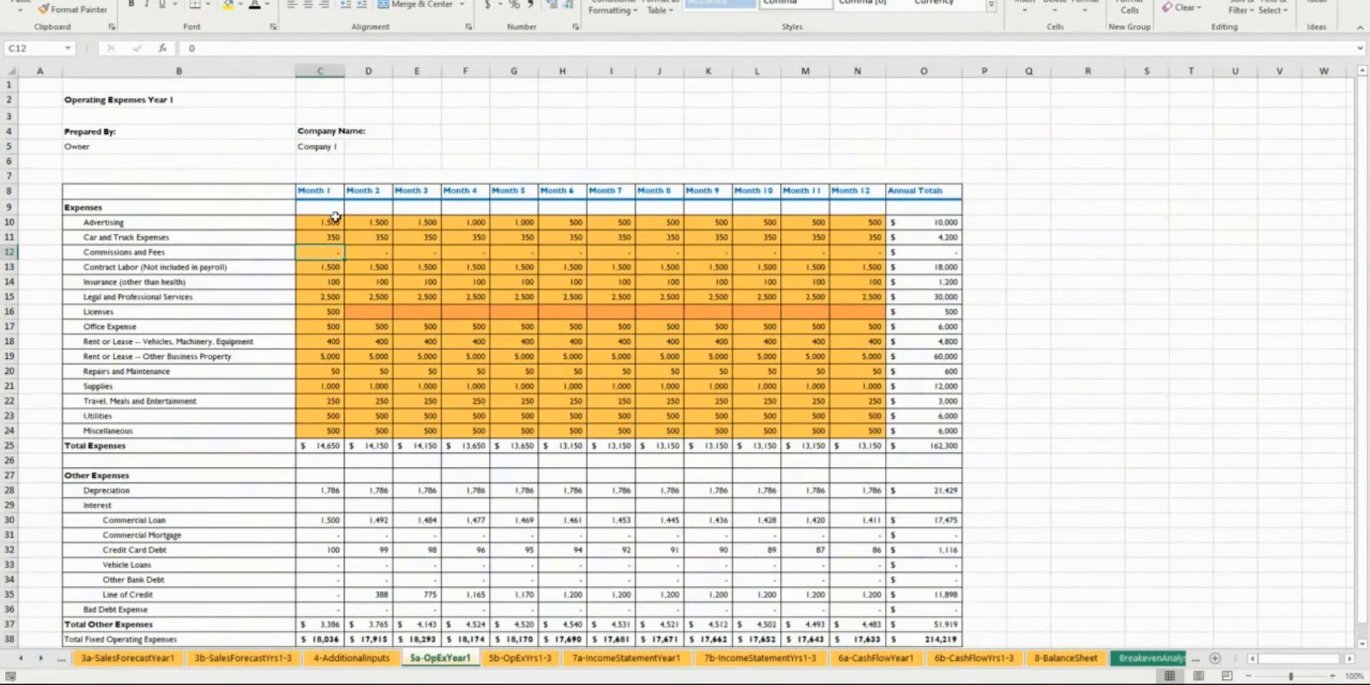
{"action": "left_click_drag", "start_coordinate": [335, 217], "coordinate": [706, 221]}
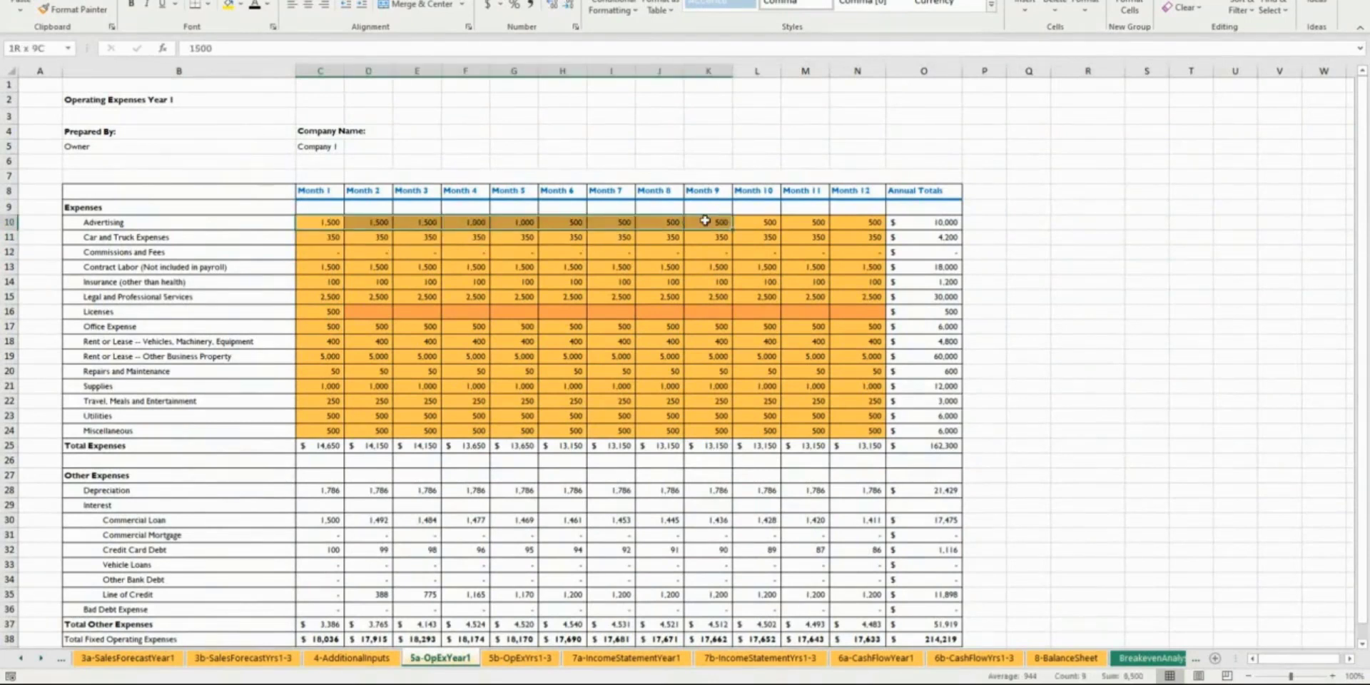
{"action": "left_click", "coordinate": [328, 221]}
{"action": "left_click", "coordinate": [368, 222]}
{"action": "left_click", "coordinate": [421, 223]}
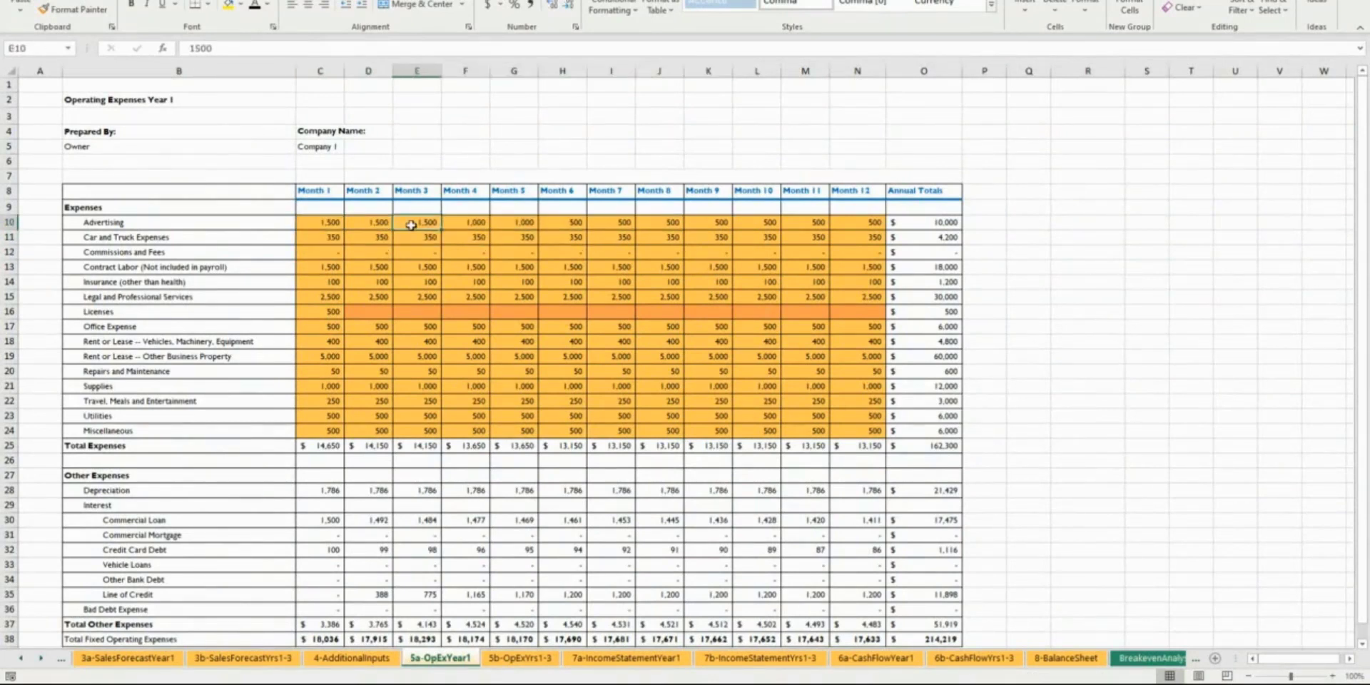
{"action": "left_click", "coordinate": [471, 222]}
{"action": "left_click", "coordinate": [518, 222]}
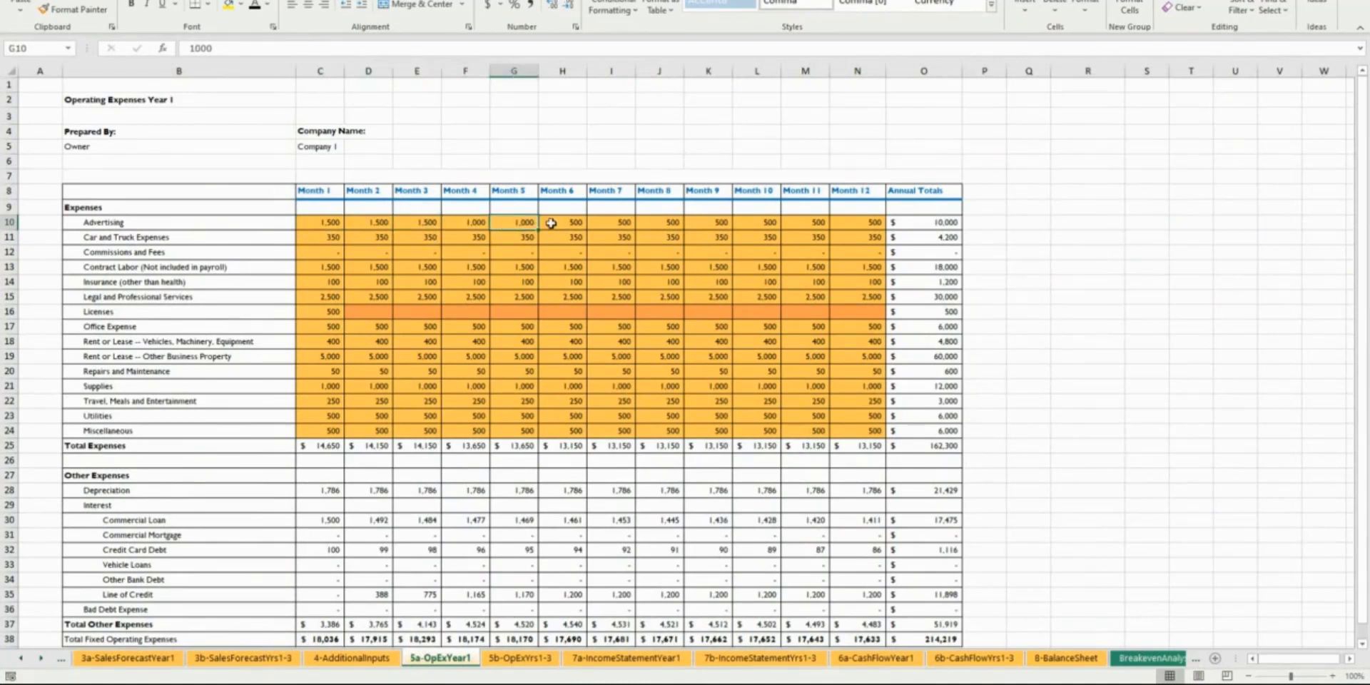
{"action": "left_click", "coordinate": [551, 223]}
{"action": "left_click", "coordinate": [755, 222]}
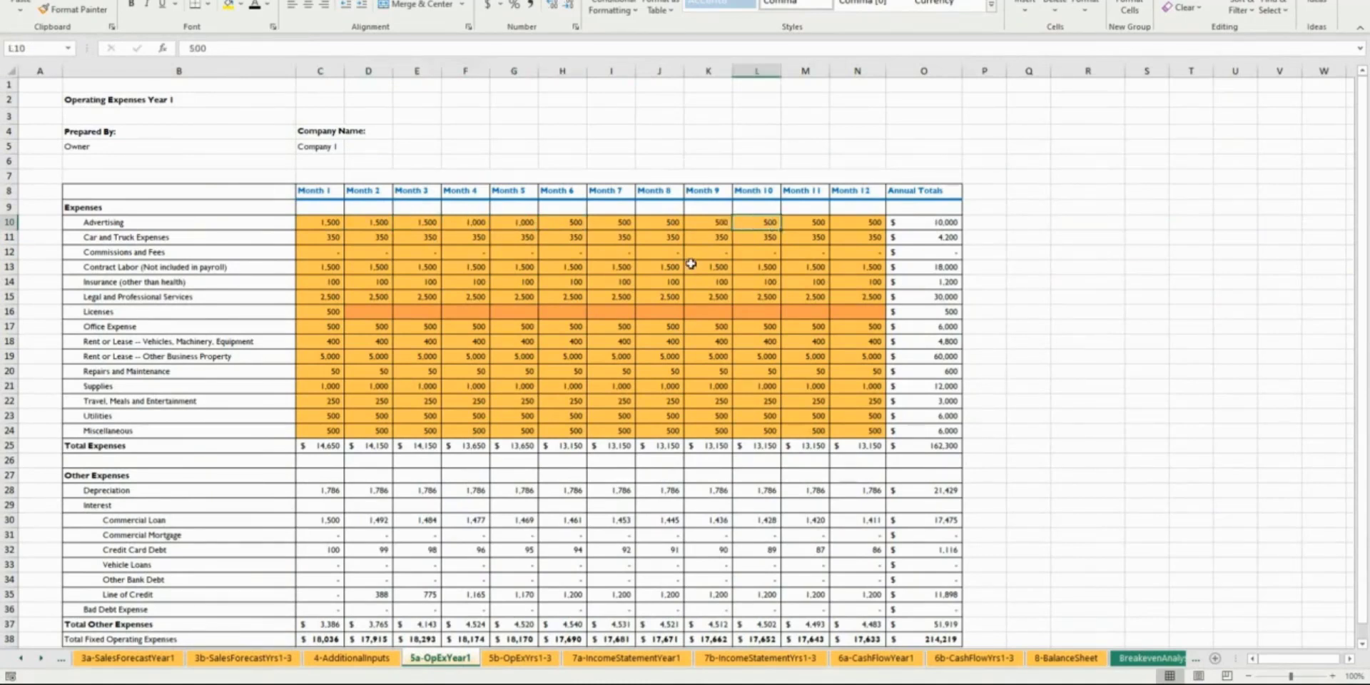
Step: Review the Year 1 operating expense lines from Car and Truck Expenses down to Rent or Lease -- Other Business Property
{"action": "left_click", "coordinate": [317, 241]}
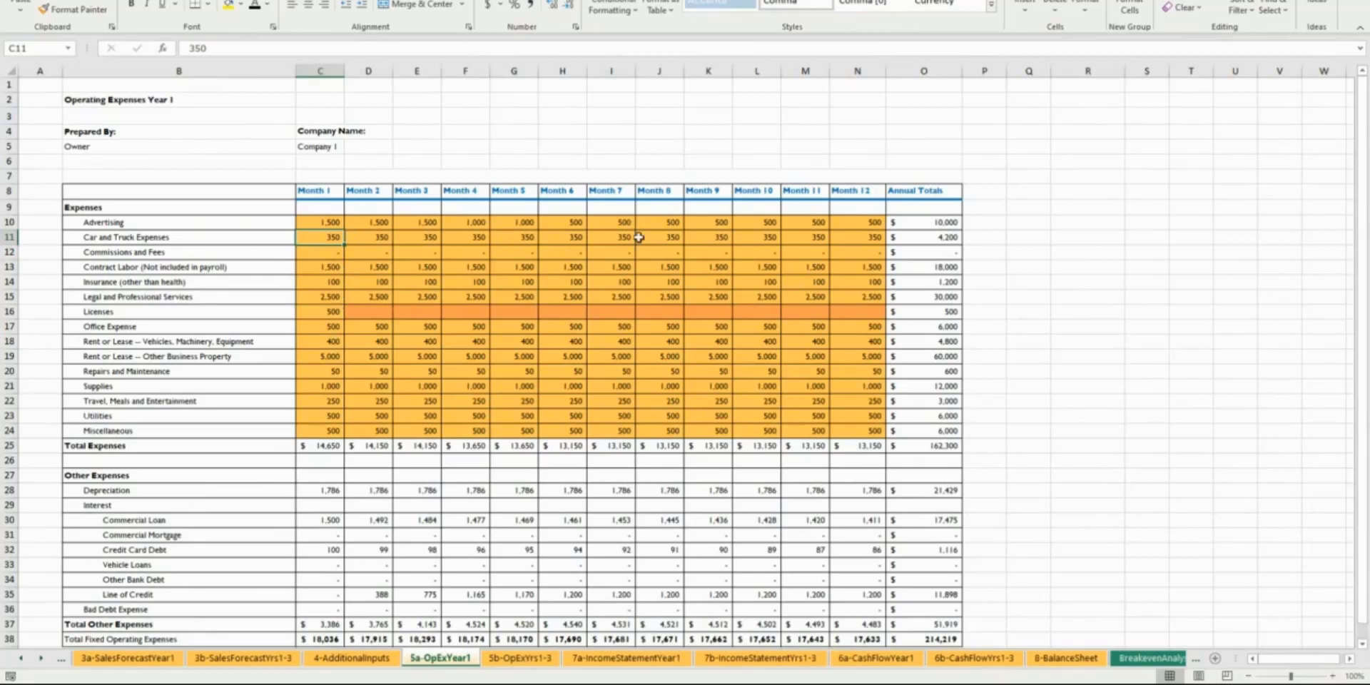
{"action": "left_click", "coordinate": [337, 269]}
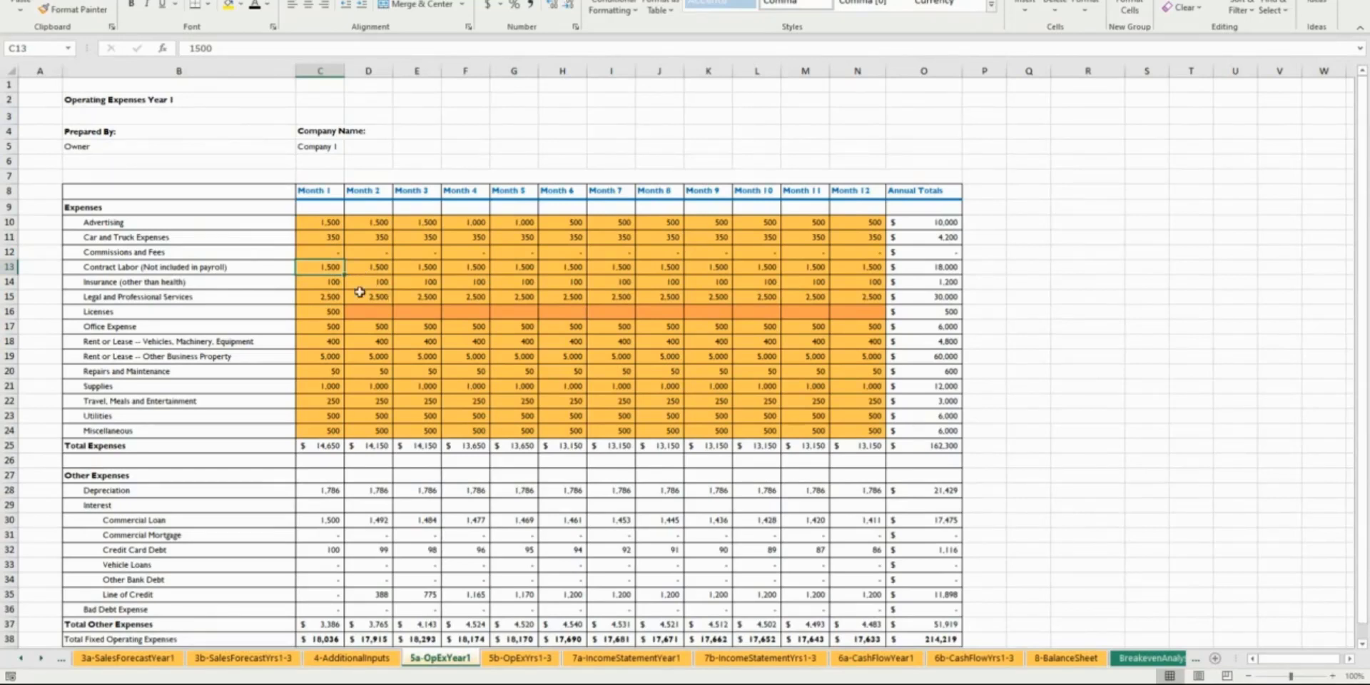
{"action": "key", "text": "Down"}
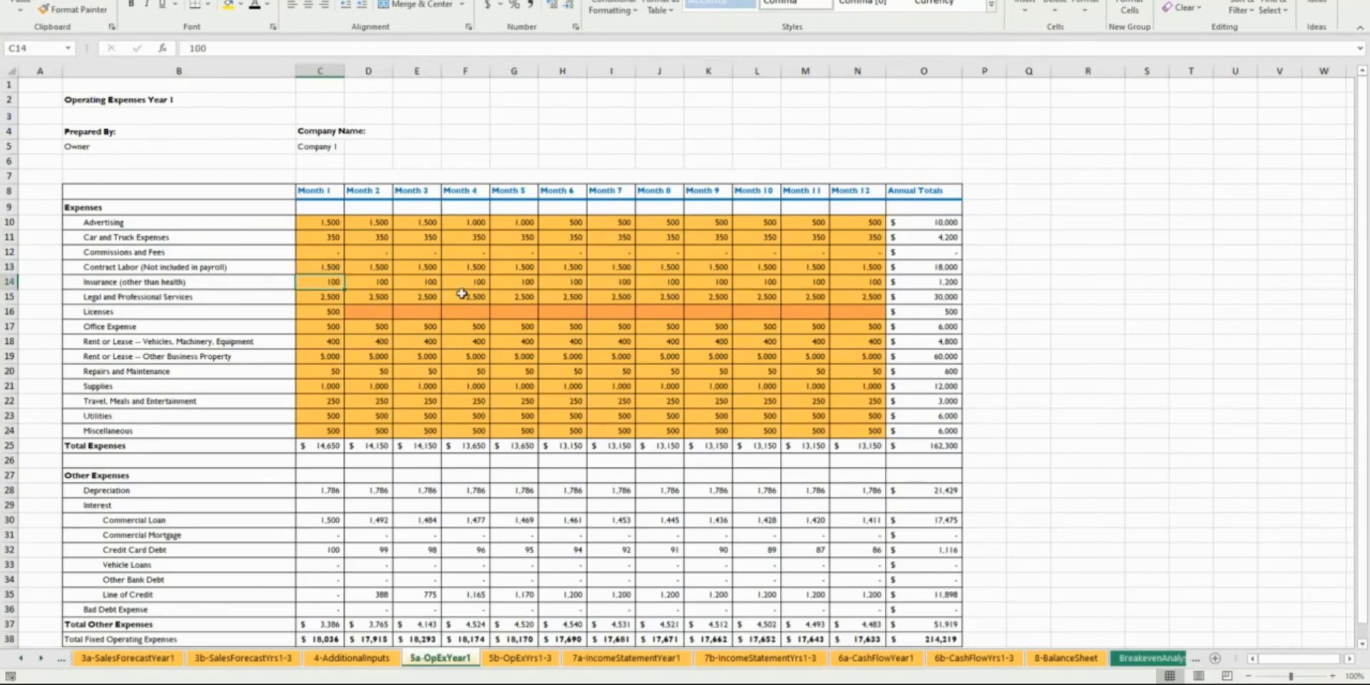
{"action": "left_click", "coordinate": [319, 295]}
{"action": "left_click", "coordinate": [398, 297]}
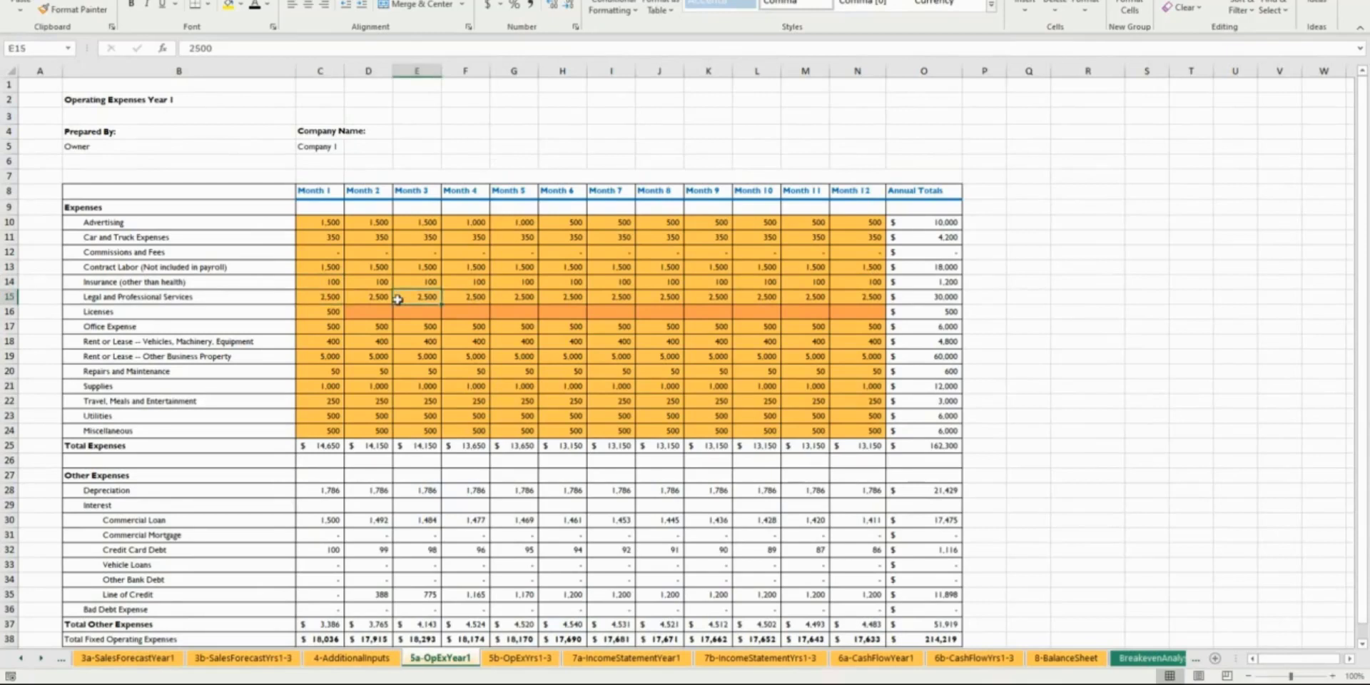
{"action": "left_click", "coordinate": [496, 298]}
{"action": "left_click", "coordinate": [571, 297]}
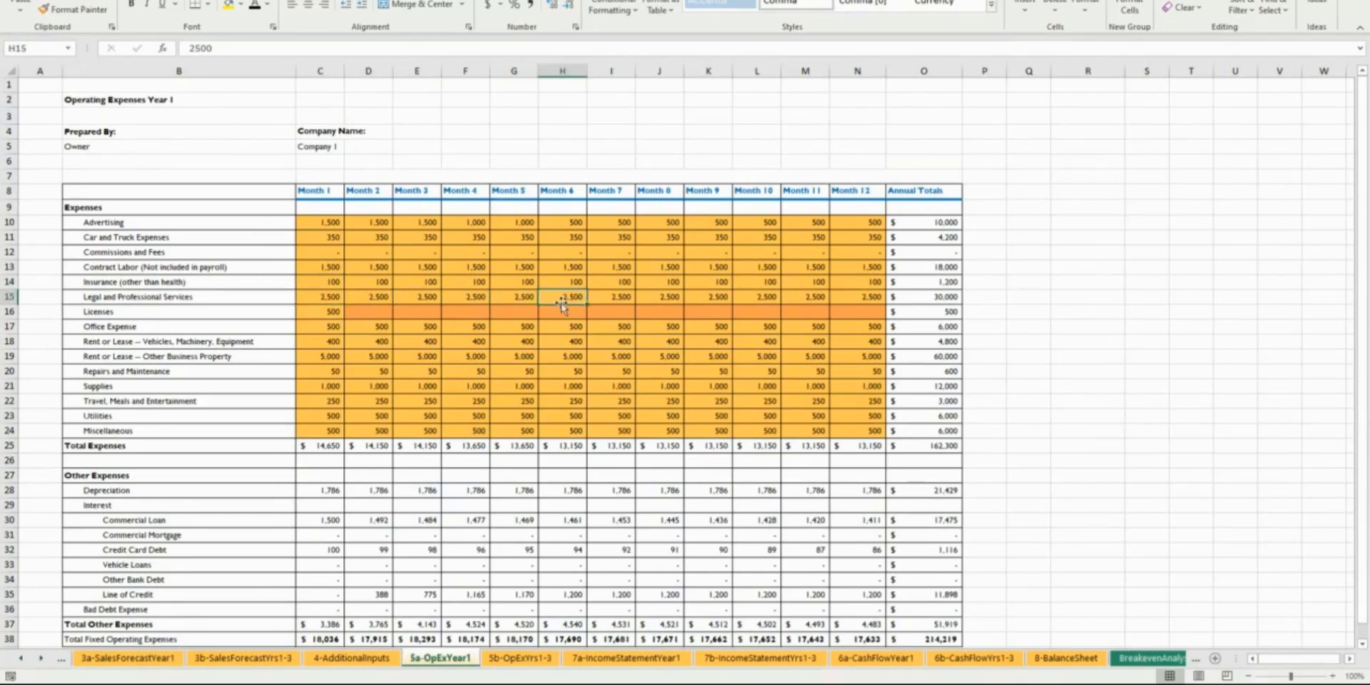
{"action": "left_click", "coordinate": [336, 318]}
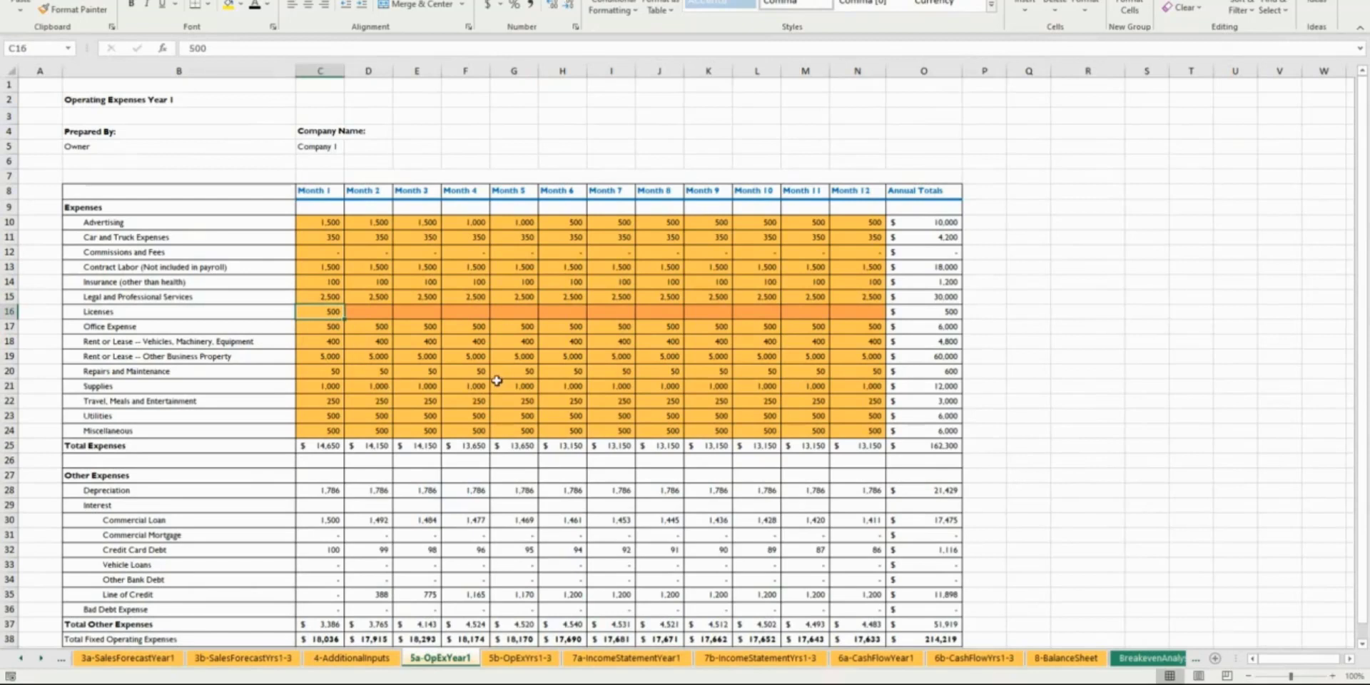
{"action": "left_click", "coordinate": [336, 352]}
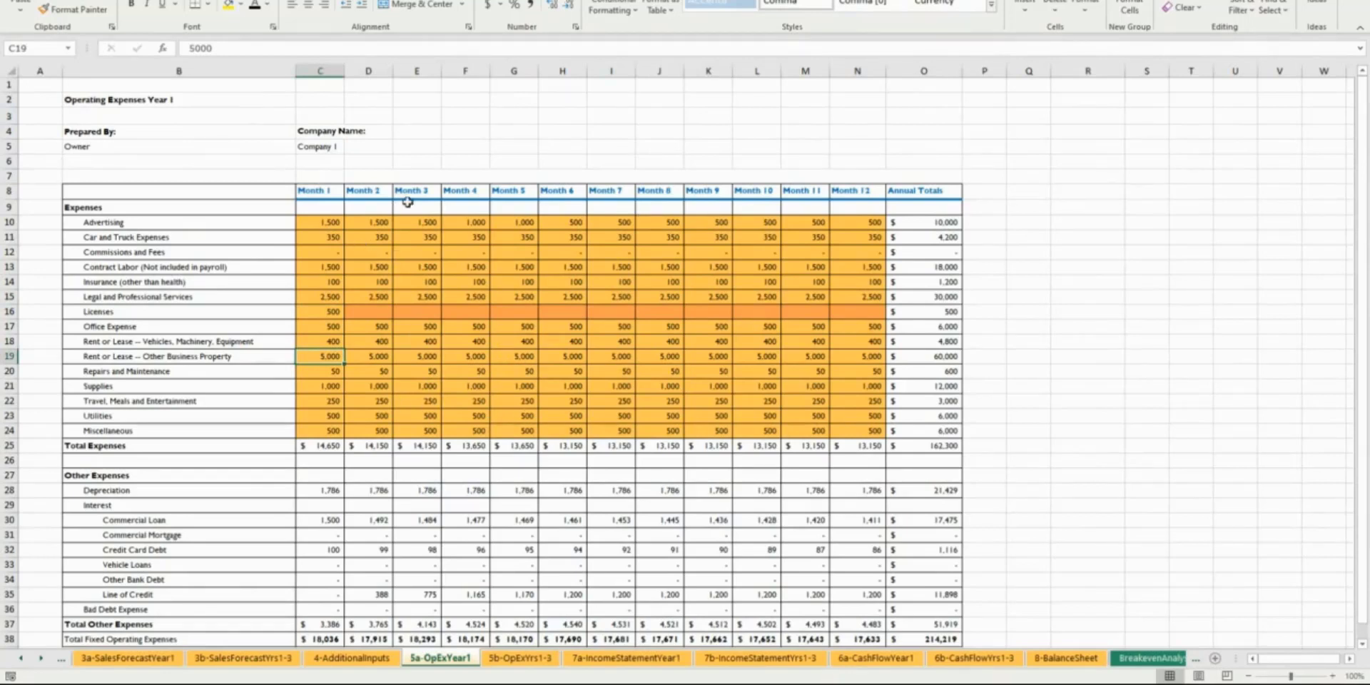
Step: Examine the Other Expenses block on the Year 1 operating expenses sheet, including the monthly Commercial Loan interest
{"action": "scroll", "coordinate": [850, 347], "scroll_direction": "down", "scroll_amount": 1}
{"action": "scroll", "coordinate": [850, 348], "scroll_direction": "down", "scroll_amount": 1}
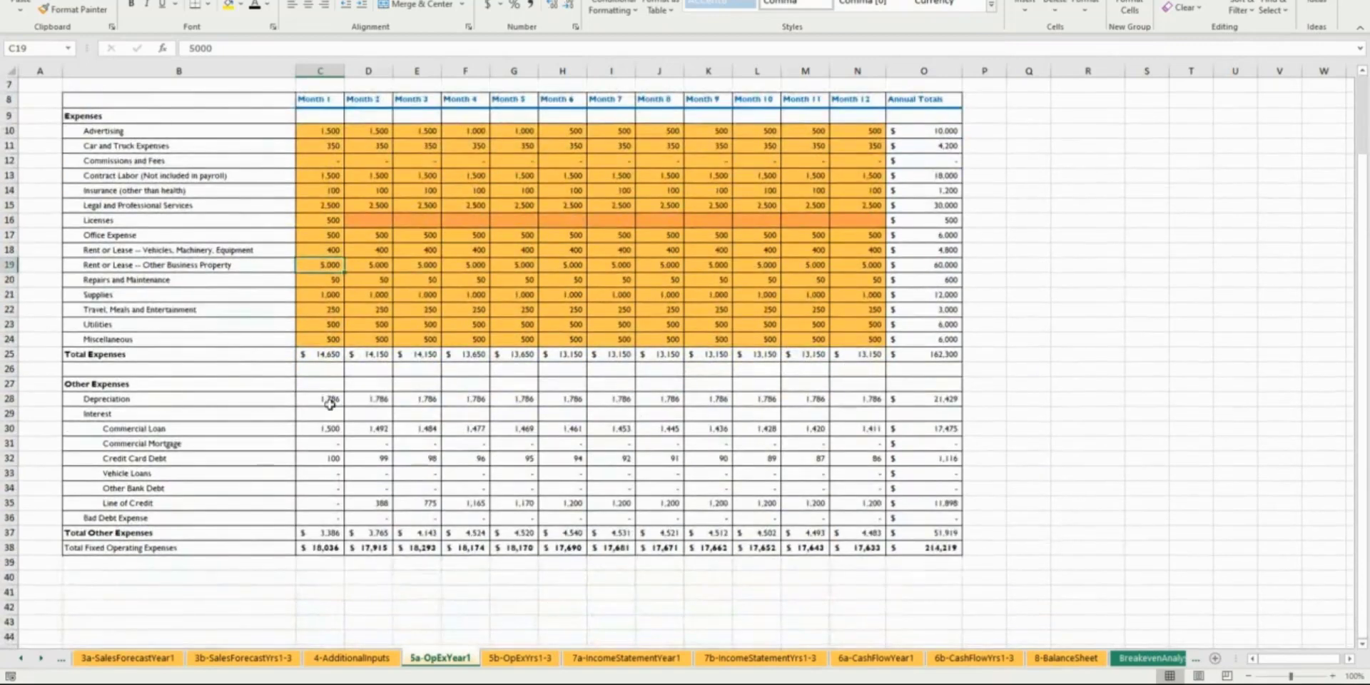
{"action": "left_click_drag", "start_coordinate": [328, 399], "coordinate": [855, 522]}
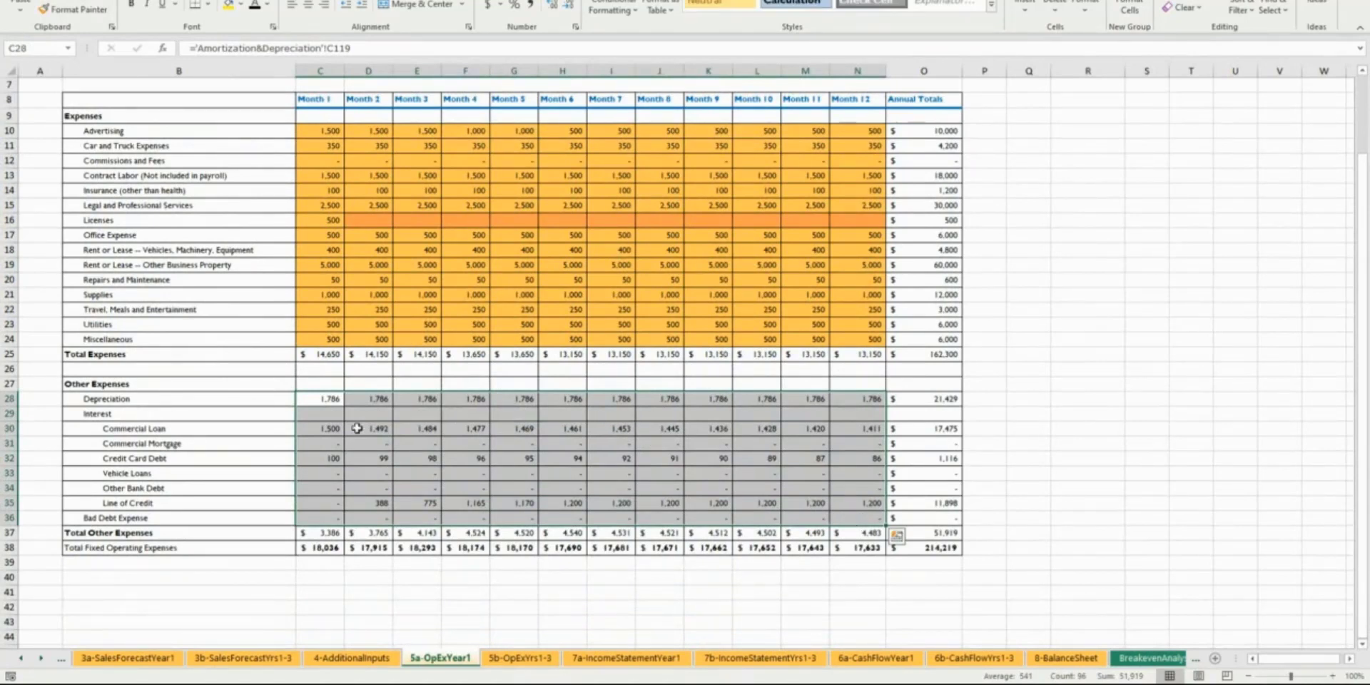
{"action": "left_click", "coordinate": [334, 435]}
{"action": "left_click_drag", "start_coordinate": [332, 431], "coordinate": [840, 430]}
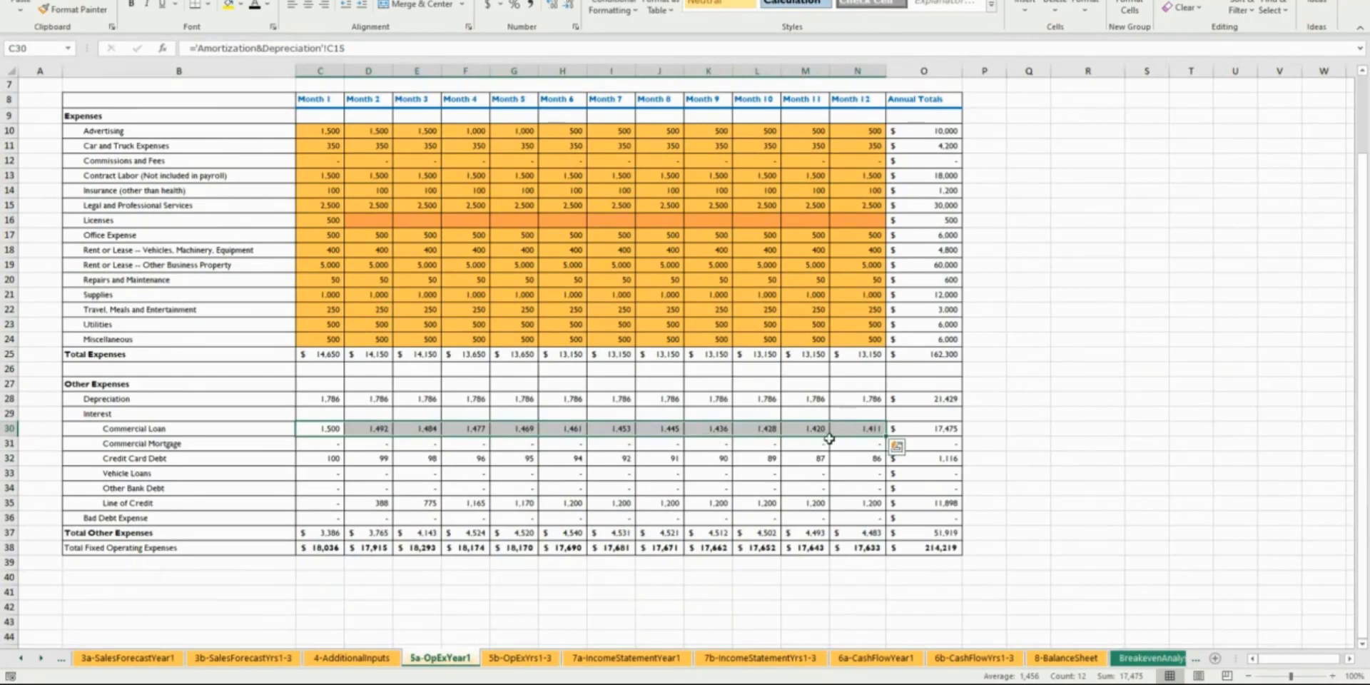
Step: Set the Commercial Loan total to 350,000 in Sources of Funding on the 1-StartingPoint sheet
{"action": "left_click", "coordinate": [23, 658]}
{"action": "left_click", "coordinate": [22, 658]}
{"action": "left_click", "coordinate": [22, 658]}
{"action": "left_click", "coordinate": [22, 658]}
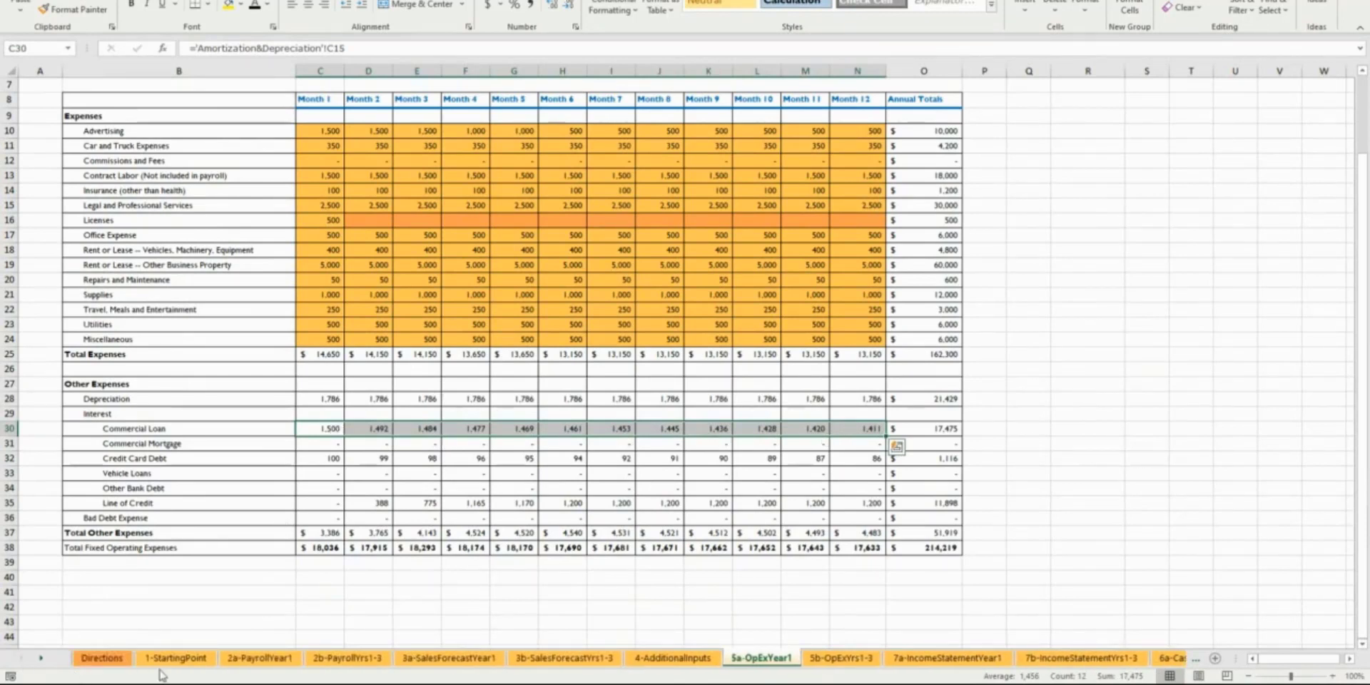
{"action": "left_click", "coordinate": [173, 659]}
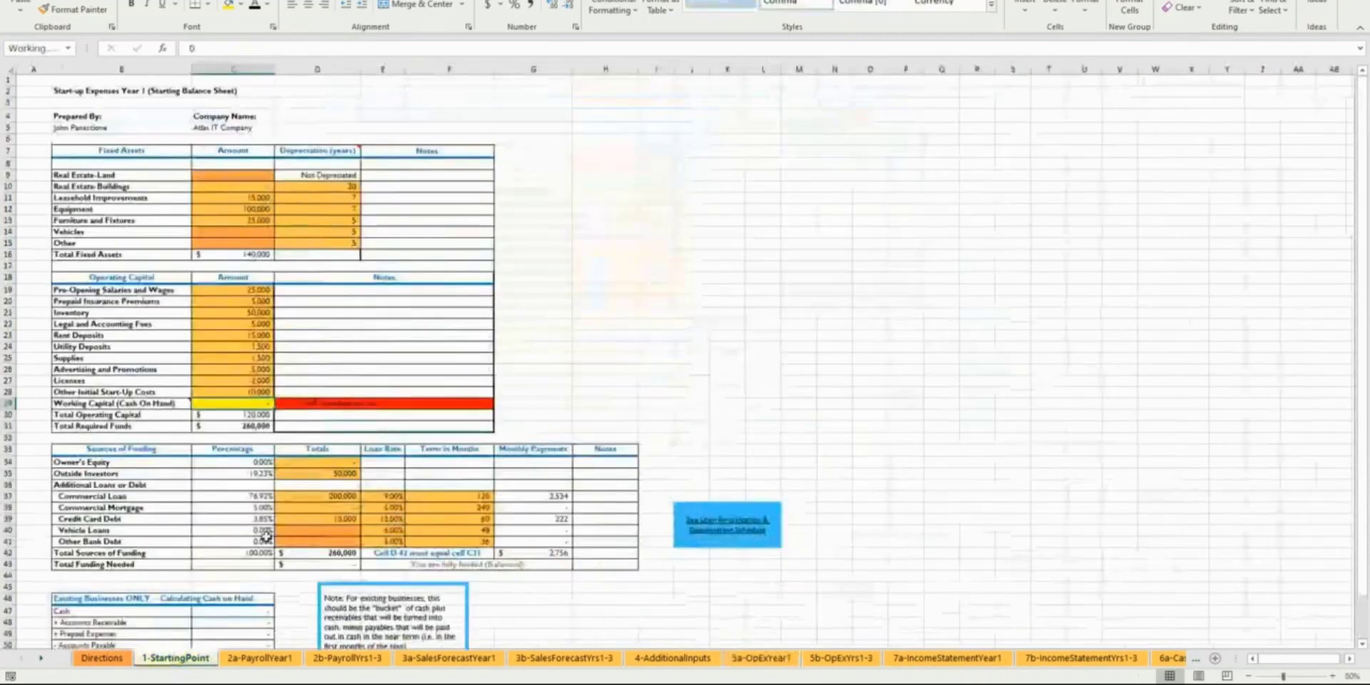
{"action": "left_click", "coordinate": [314, 497]}
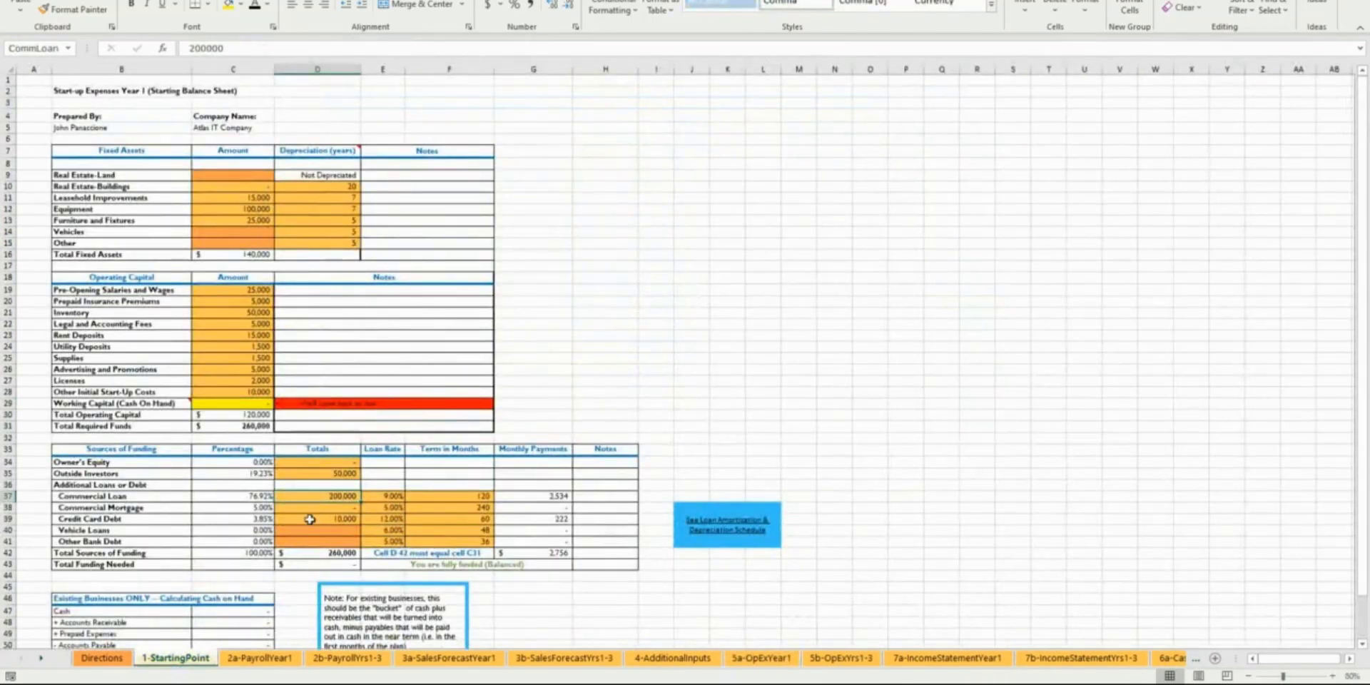
{"action": "type", "text": "350000"}
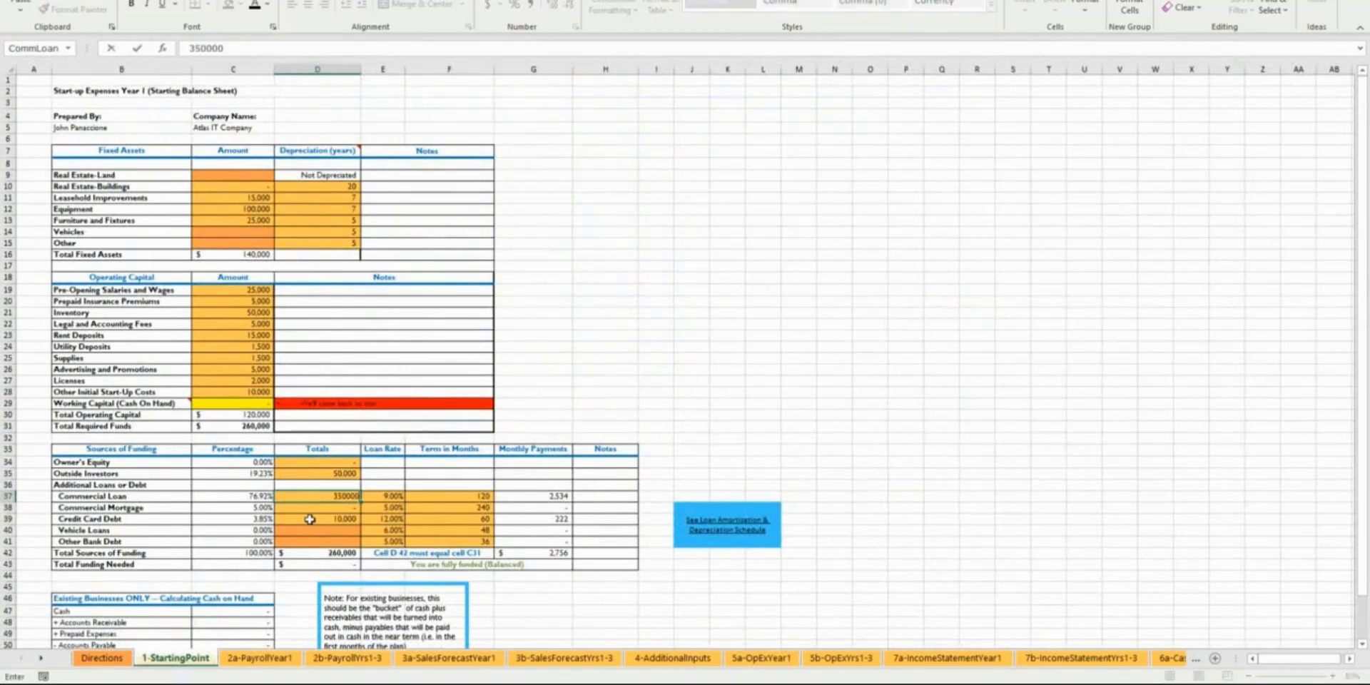
{"action": "key", "text": "Return"}
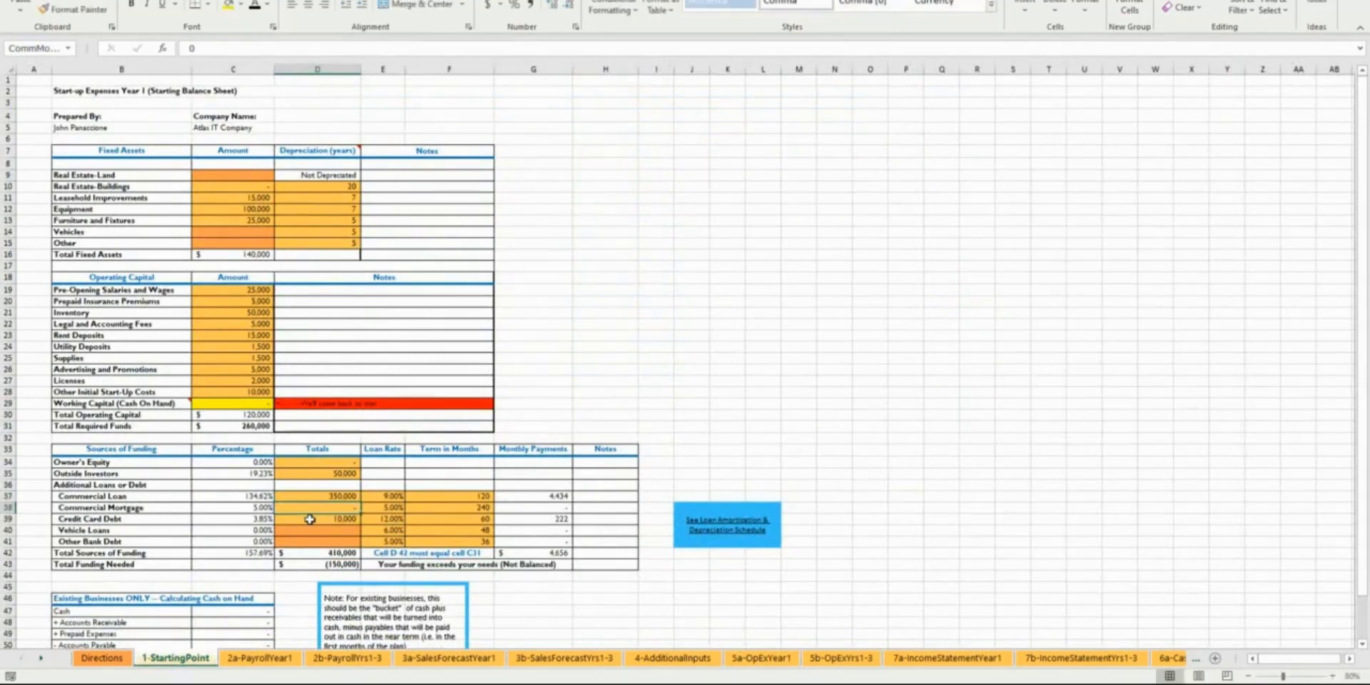
Step: Check how the changed loan amount affects the monthly Commercial Loan interest on the 5a-OpExYear1 sheet
{"action": "left_click", "coordinate": [761, 658]}
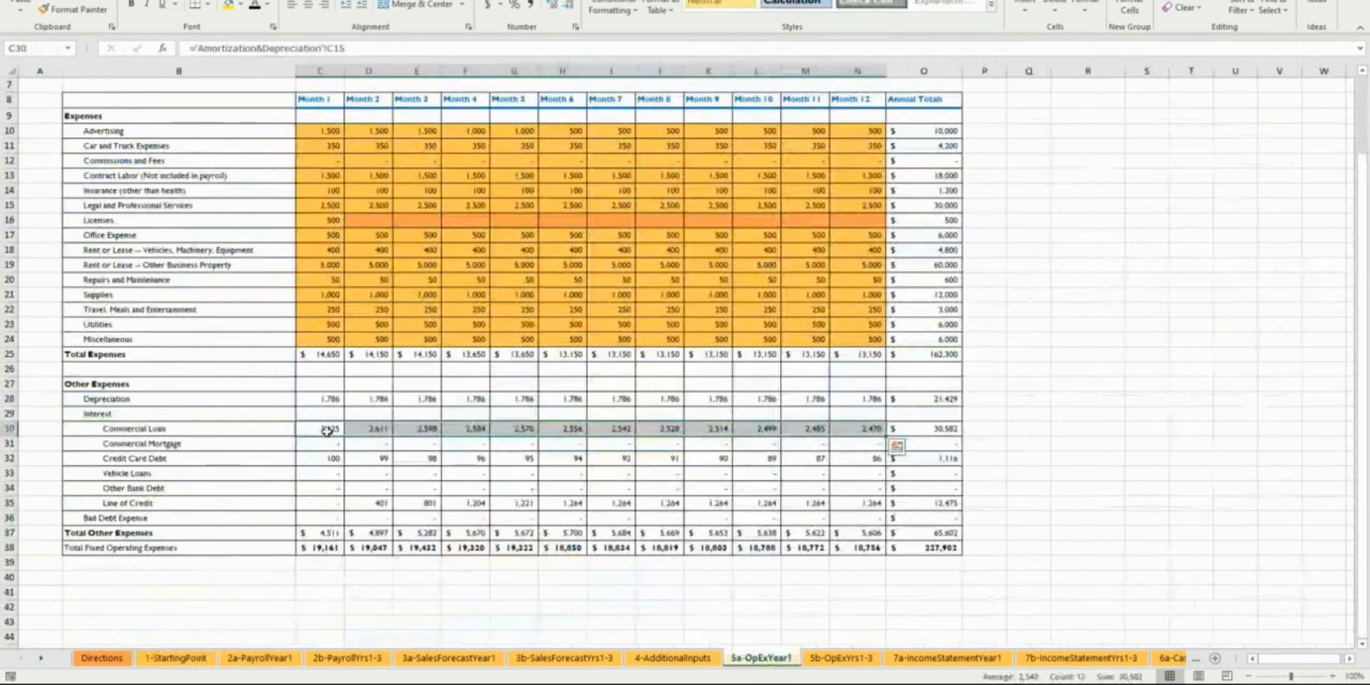
{"action": "left_click", "coordinate": [326, 430]}
{"action": "left_click_drag", "start_coordinate": [327, 430], "coordinate": [836, 432]}
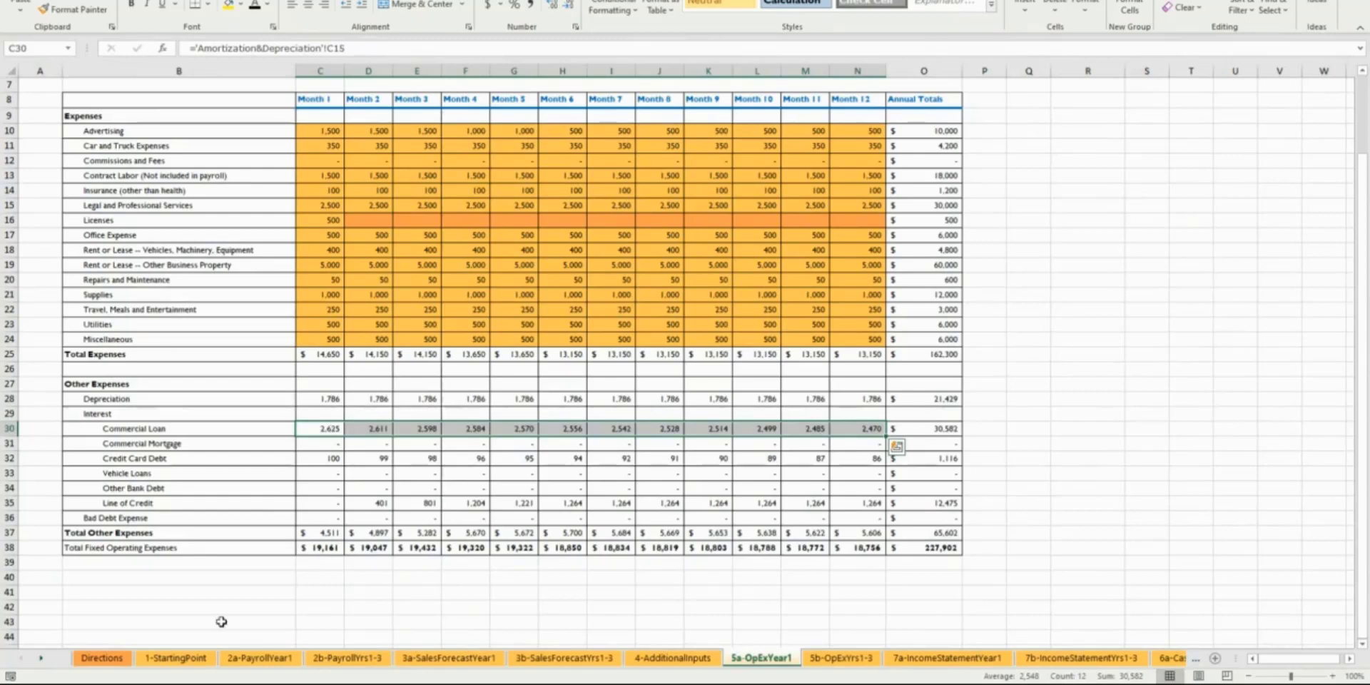
{"action": "left_click", "coordinate": [176, 657]}
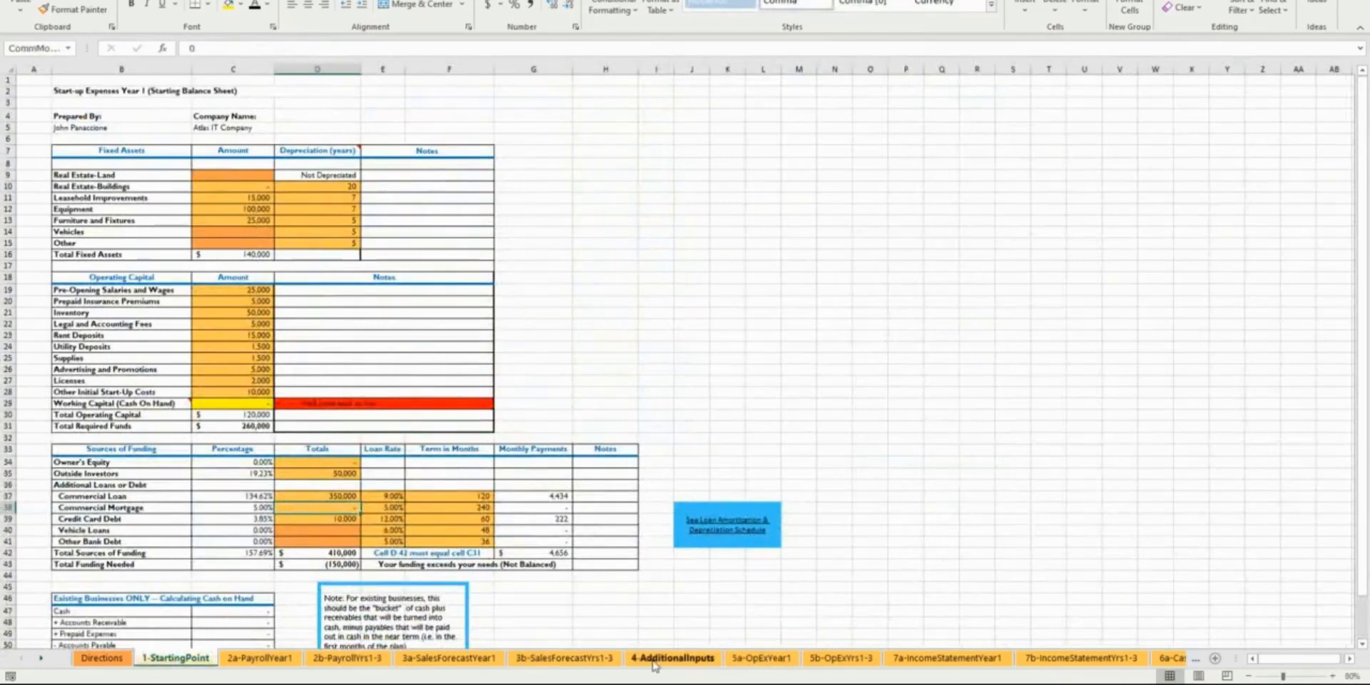
{"action": "left_click", "coordinate": [779, 662]}
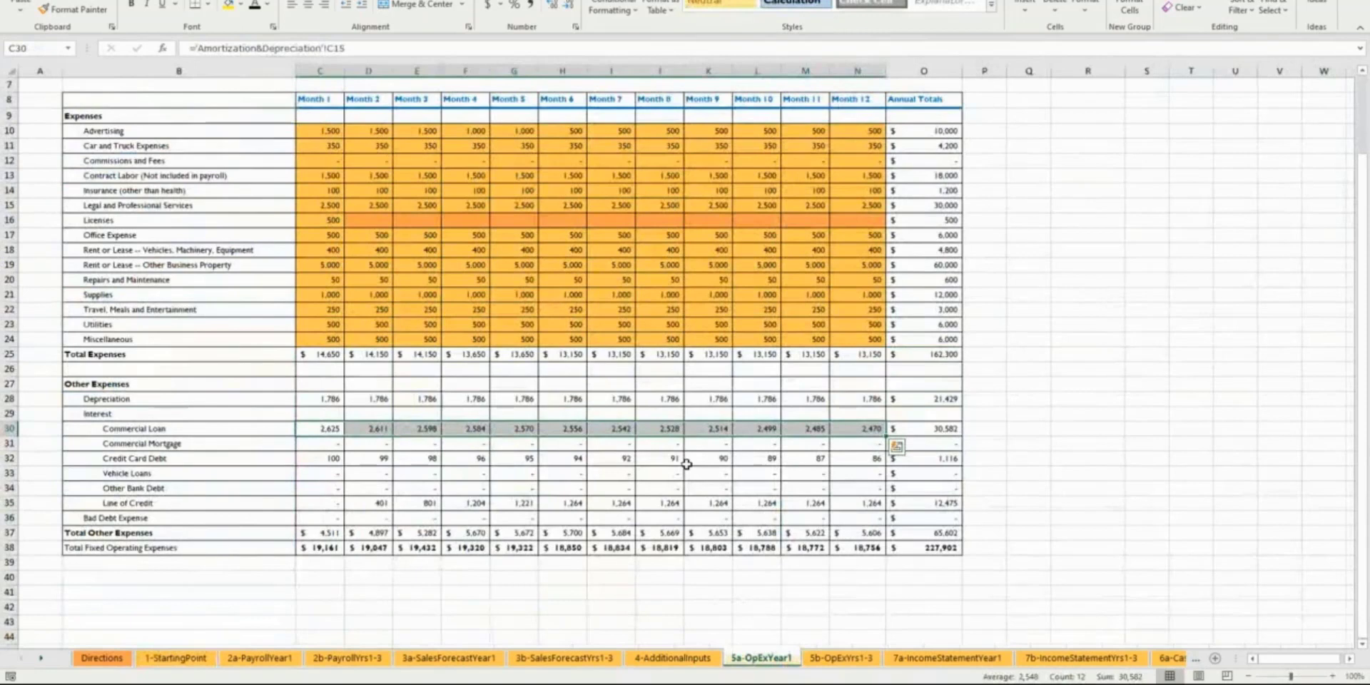
{"action": "scroll", "coordinate": [726, 559], "scroll_direction": "up", "scroll_amount": 1}
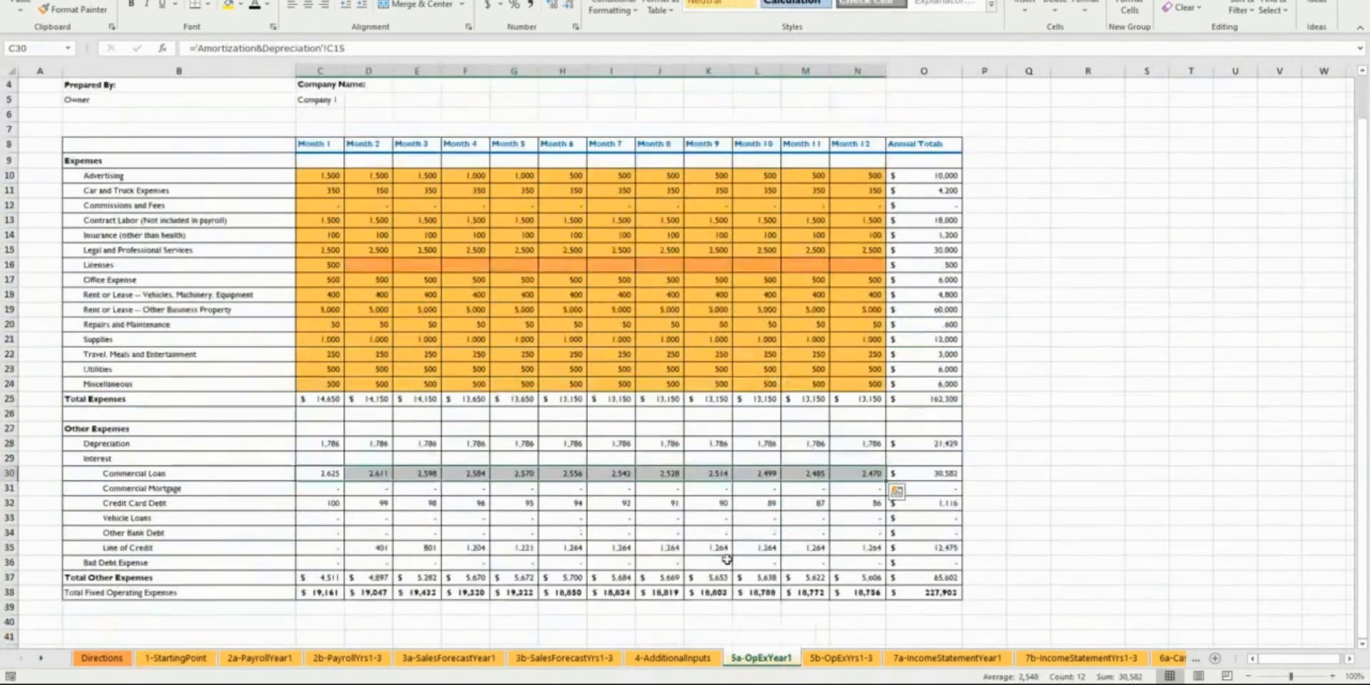
Step: Open the 5b-OpExYrs1-3 sheet and review the Growth Rate 1 to 2 values from Advertising down to Office Expense
{"action": "left_click", "coordinate": [839, 665]}
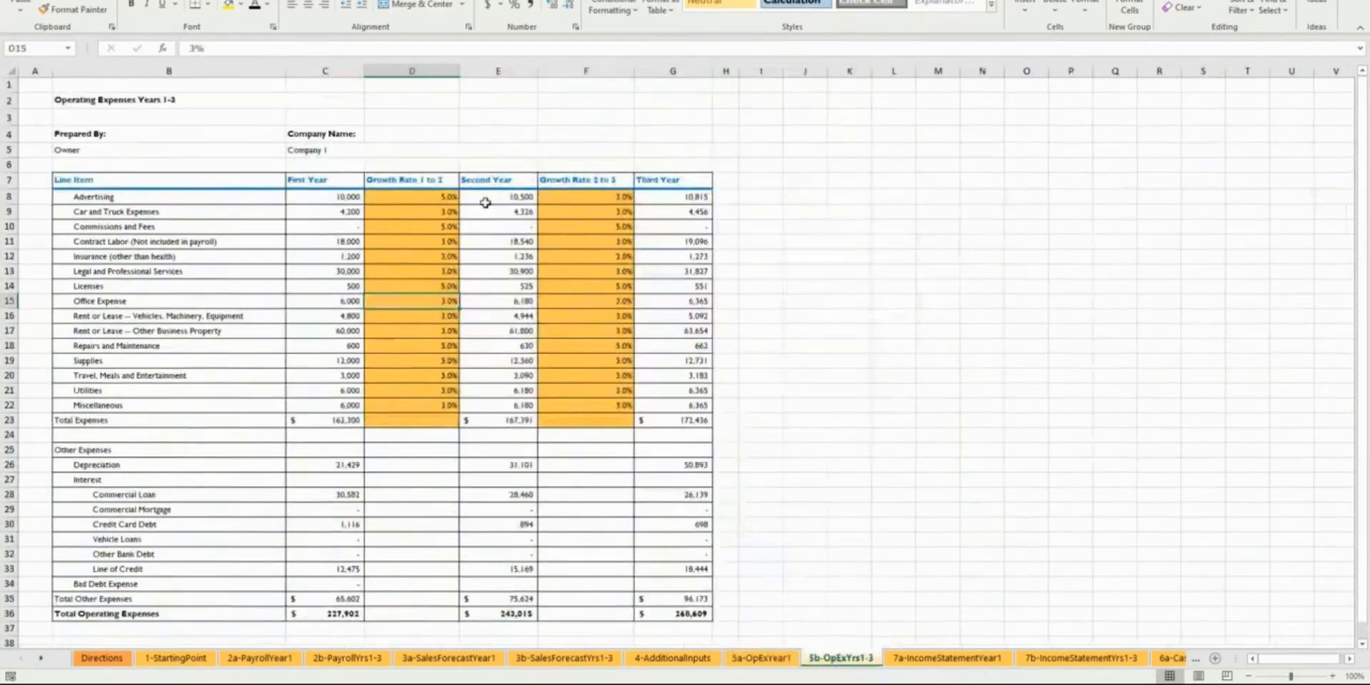
{"action": "left_click", "coordinate": [437, 203]}
{"action": "left_click", "coordinate": [437, 211]}
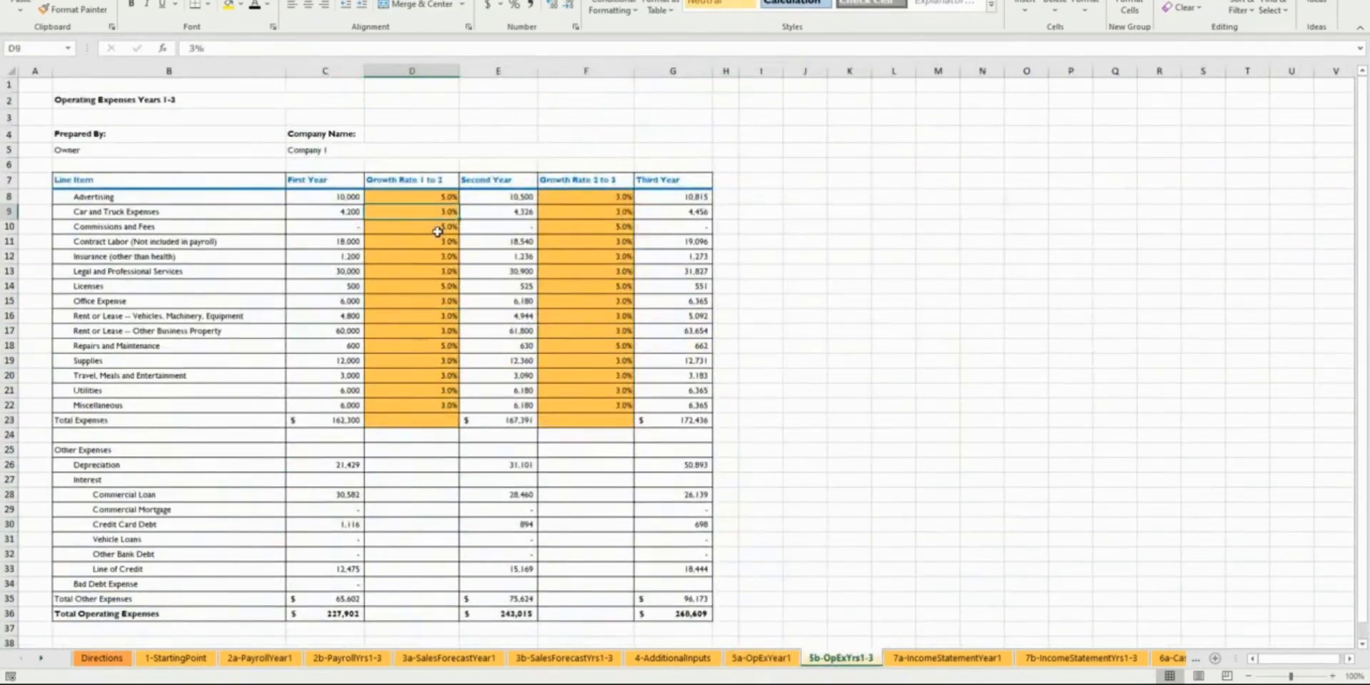
{"action": "left_click", "coordinate": [442, 227]}
{"action": "left_click", "coordinate": [447, 241]}
{"action": "left_click", "coordinate": [438, 258]}
{"action": "left_click", "coordinate": [440, 271]}
{"action": "left_click", "coordinate": [442, 286]}
{"action": "left_click", "coordinate": [444, 300]}
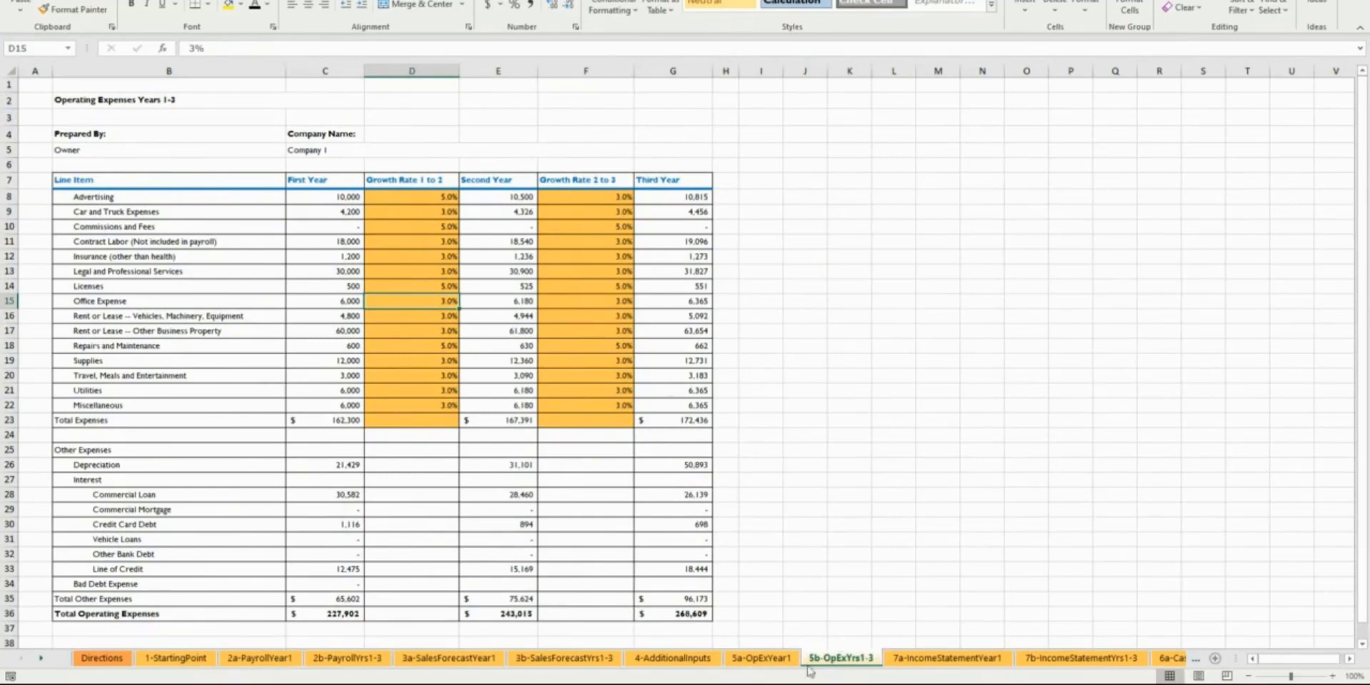
Step: Compare the Year 1 expenses on 5a-OpExYear1 with the growth rates on the 5b-OpExYrs1-3 sheet
{"action": "left_click", "coordinate": [778, 657]}
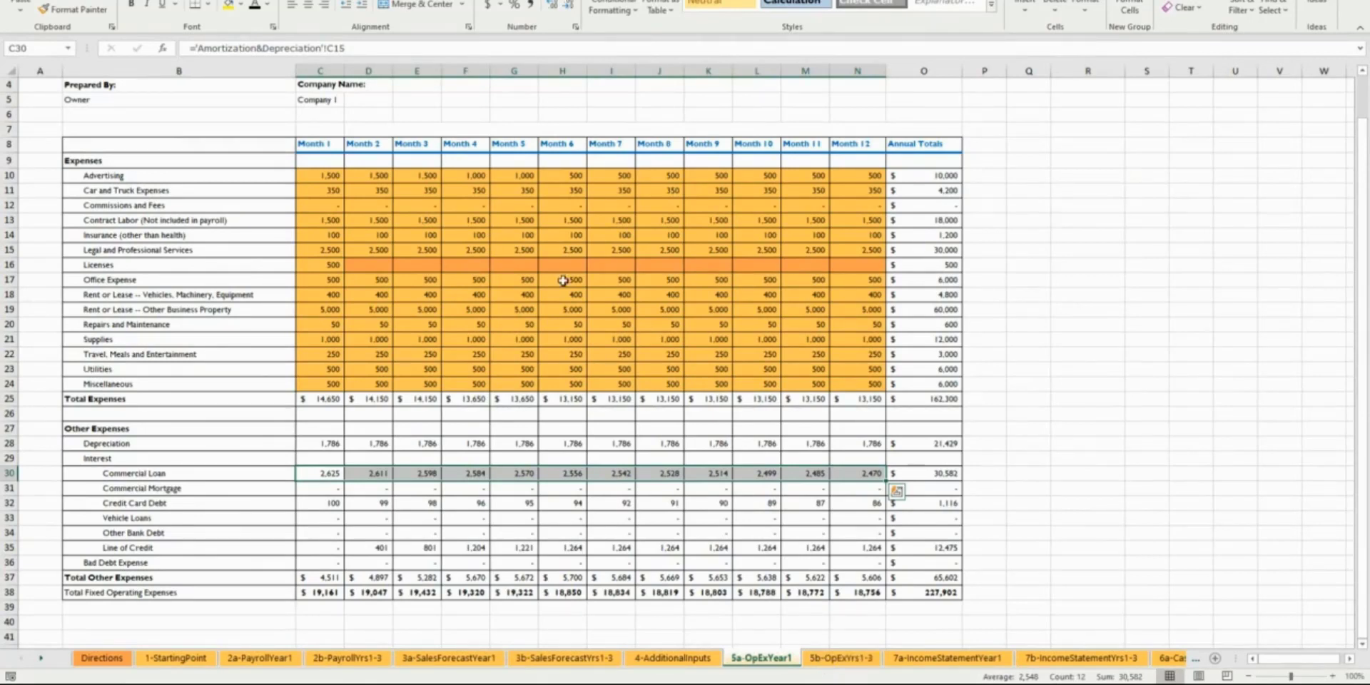
{"action": "left_click", "coordinate": [411, 191]}
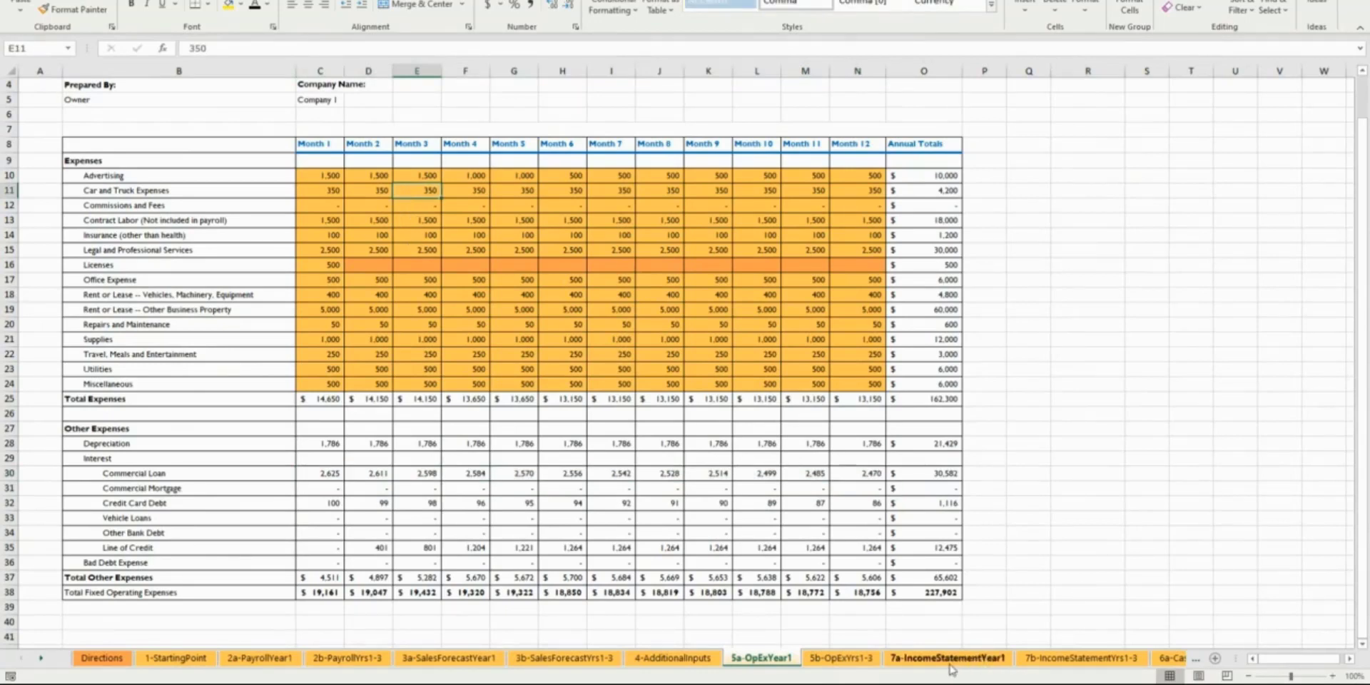
{"action": "left_click", "coordinate": [856, 660]}
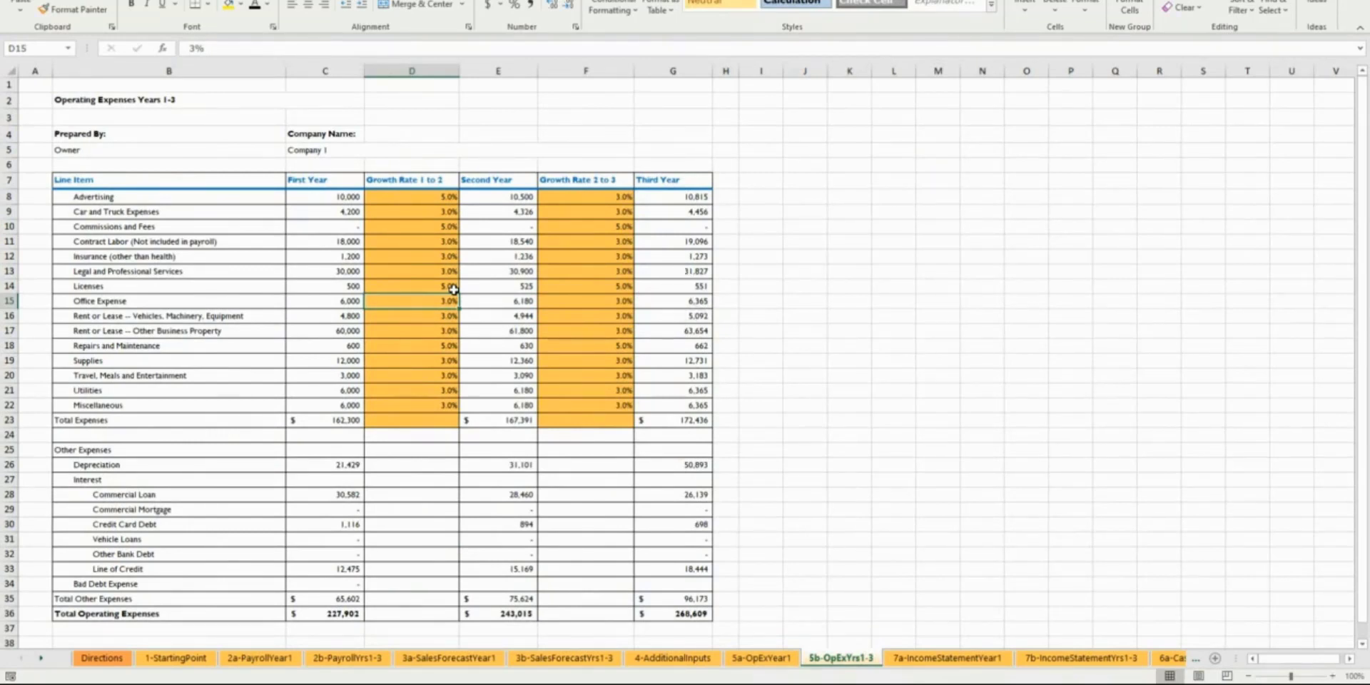
{"action": "left_click", "coordinate": [396, 200]}
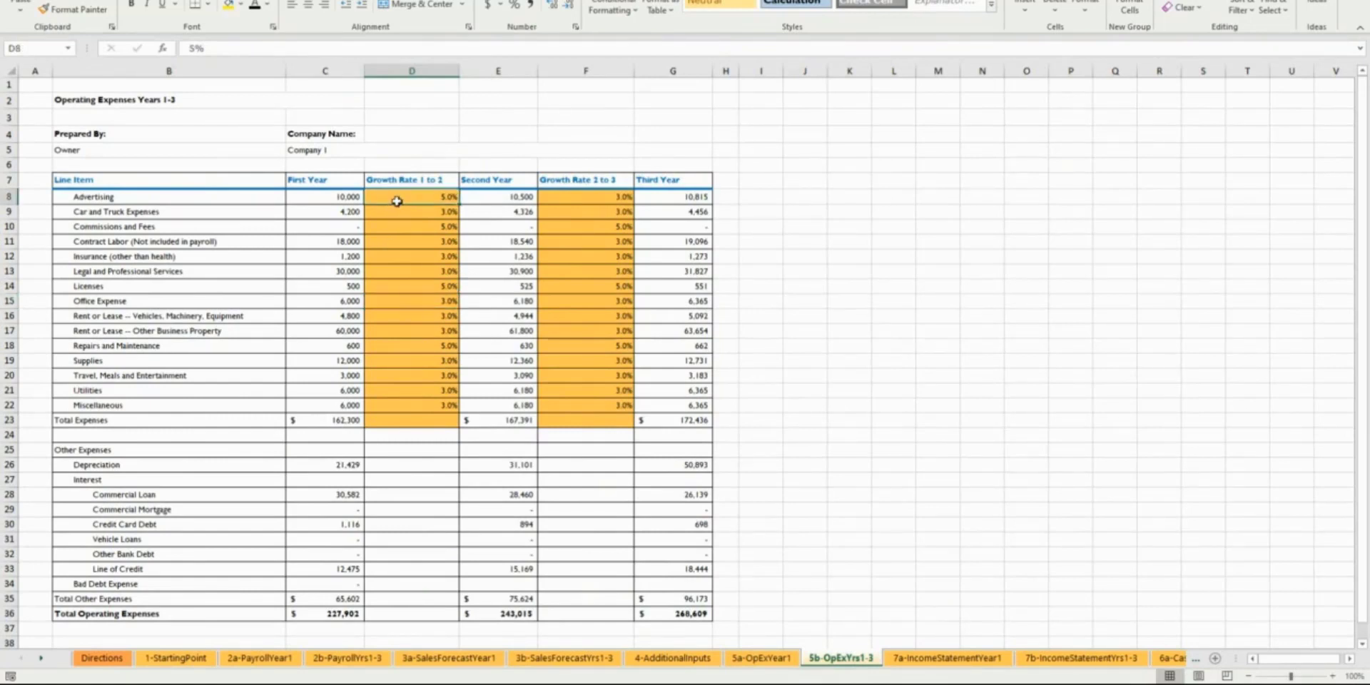
{"action": "left_click", "coordinate": [412, 243]}
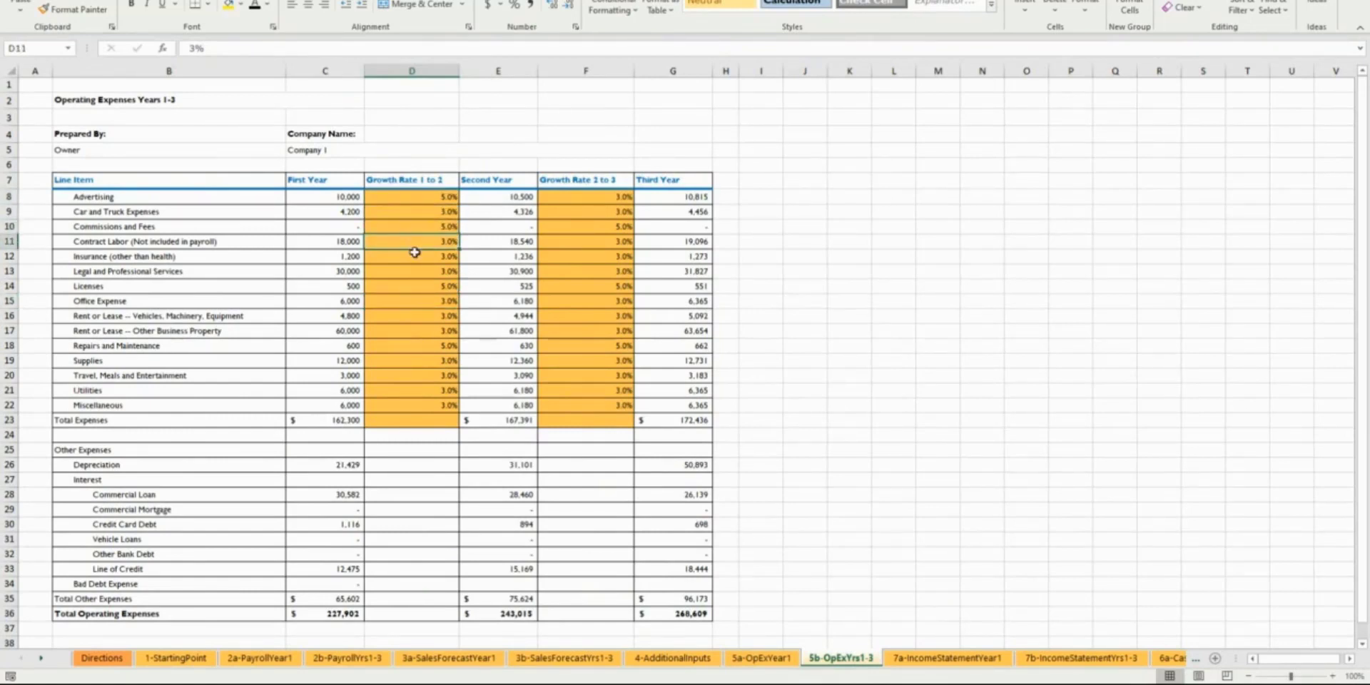
{"action": "left_click", "coordinate": [408, 298]}
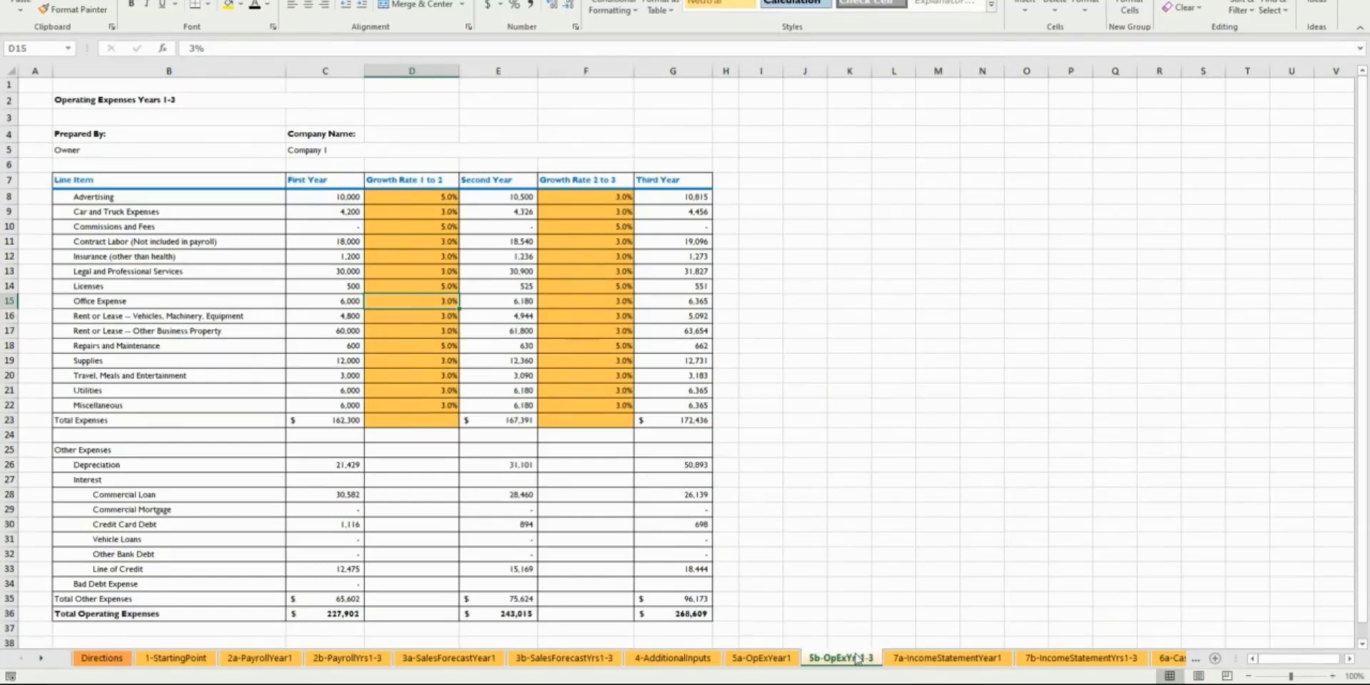
Step: Open the 7a-IncomeStatementYear1 sheet and examine revenue, cost of goods sold and the Gross Margin row
{"action": "left_click", "coordinate": [927, 659]}
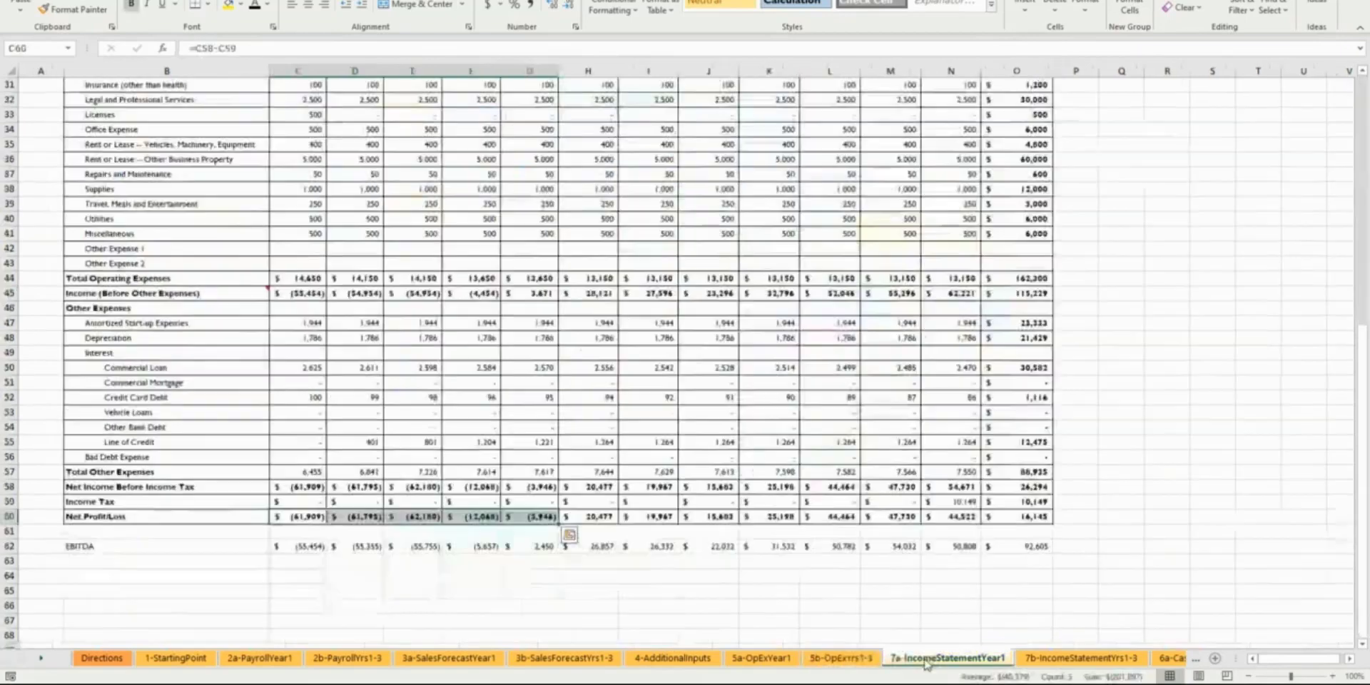
{"action": "scroll", "coordinate": [914, 563], "scroll_direction": "up", "scroll_amount": 5}
{"action": "scroll", "coordinate": [914, 562], "scroll_direction": "up", "scroll_amount": 2}
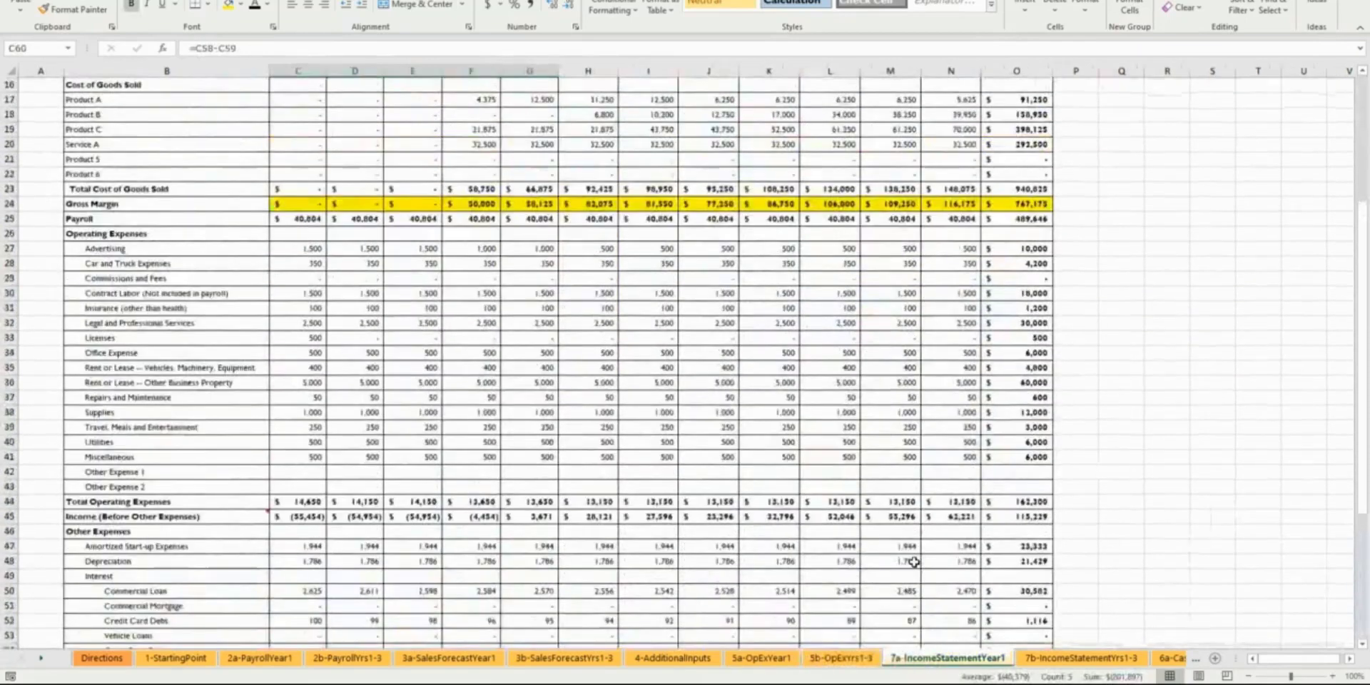
{"action": "scroll", "coordinate": [911, 565], "scroll_direction": "up", "scroll_amount": 1}
{"action": "scroll", "coordinate": [909, 565], "scroll_direction": "up", "scroll_amount": 3}
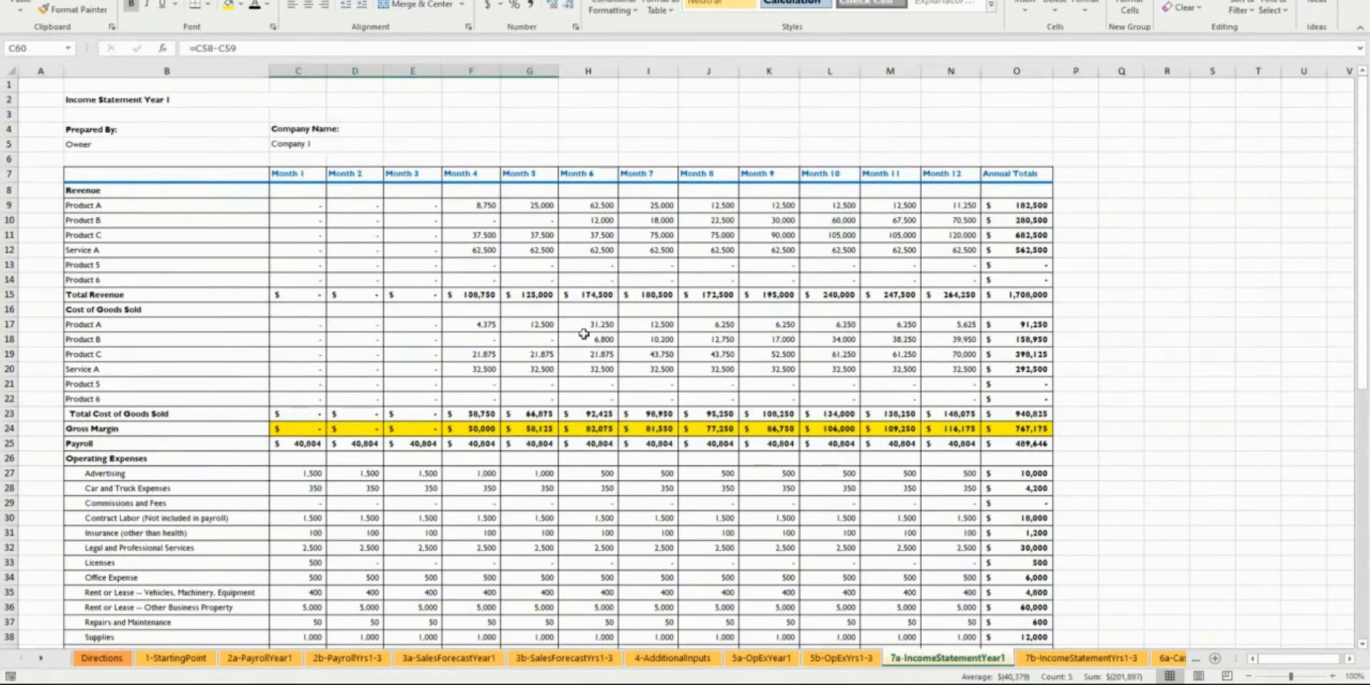
{"action": "scroll", "coordinate": [585, 341], "scroll_direction": "down", "scroll_amount": 3}
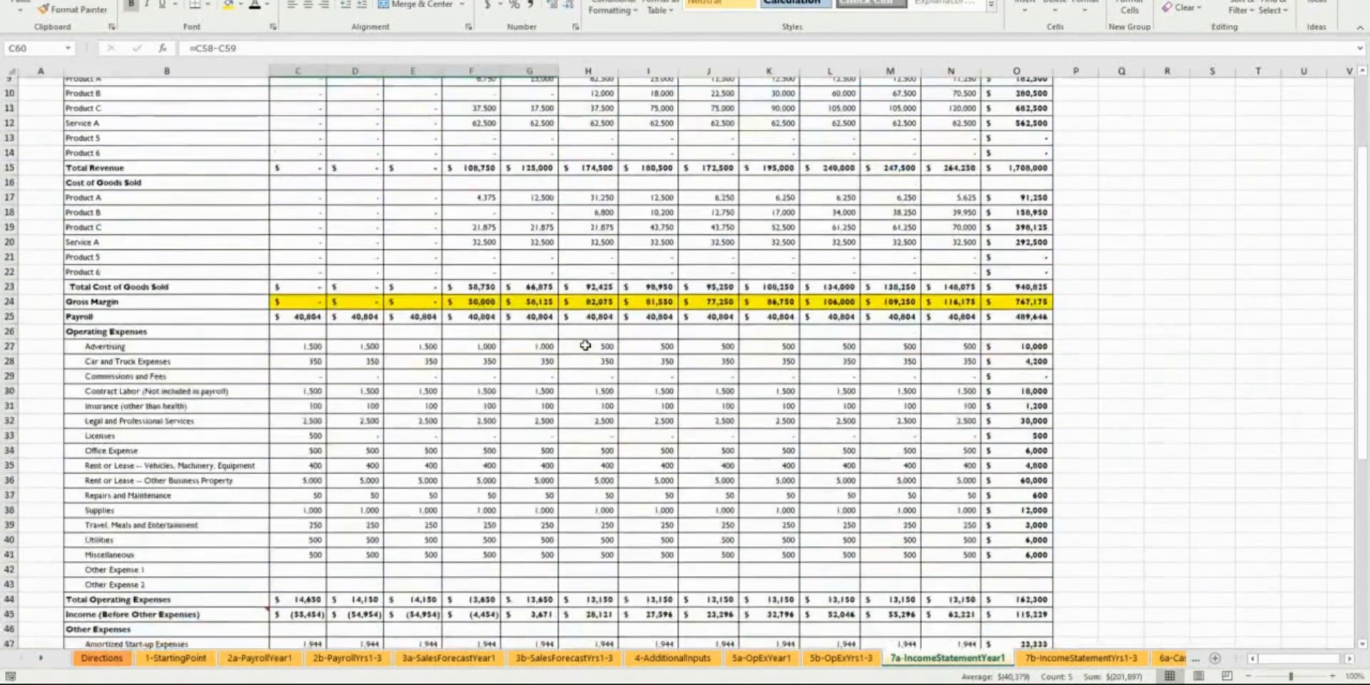
{"action": "scroll", "coordinate": [585, 345], "scroll_direction": "up", "scroll_amount": 1}
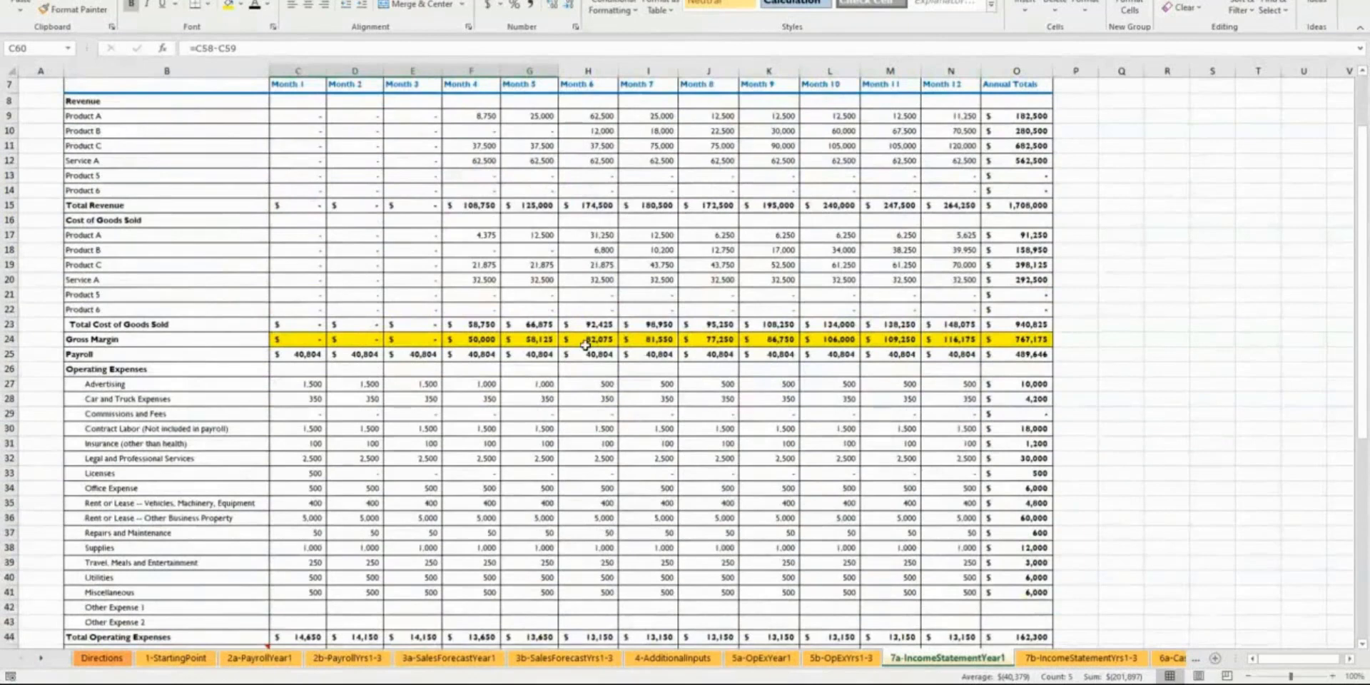
{"action": "left_click", "coordinate": [401, 341]}
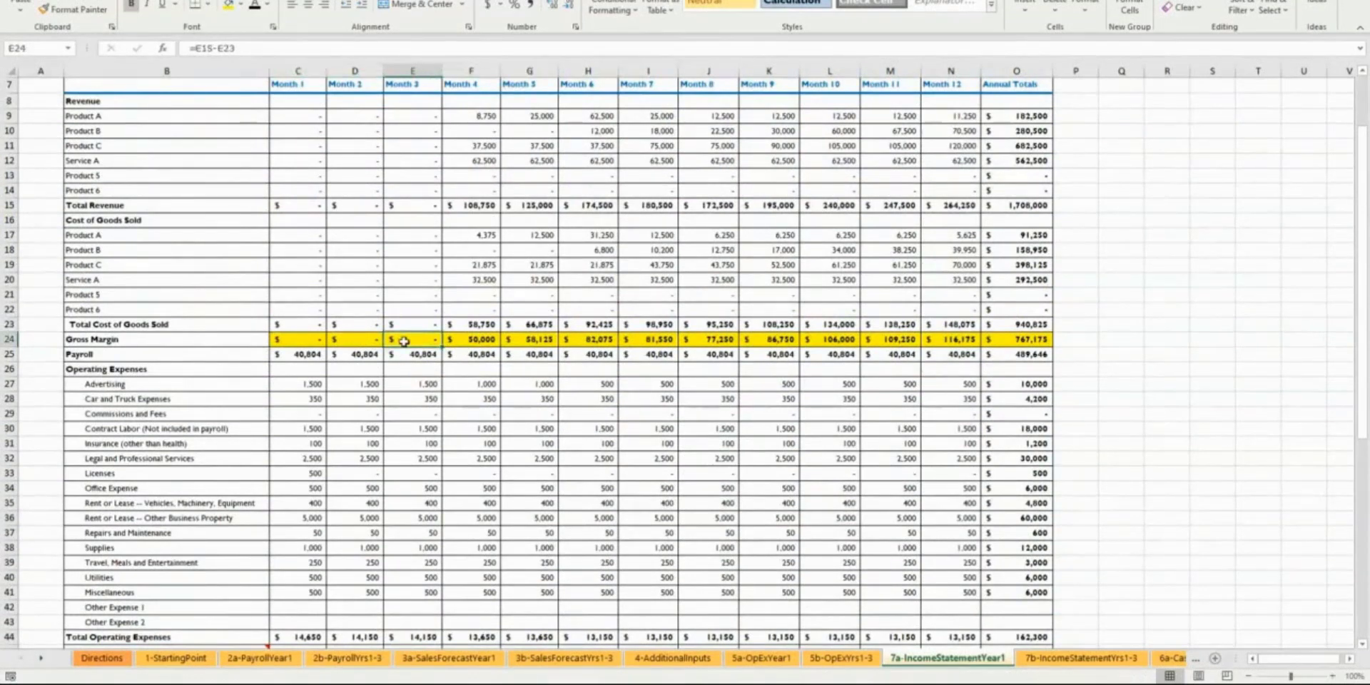
Step: Examine the monthly Gross Margin figures for Months 4, 9 and 10 against Payroll on the Year 1 income statement
{"action": "left_click", "coordinate": [474, 341]}
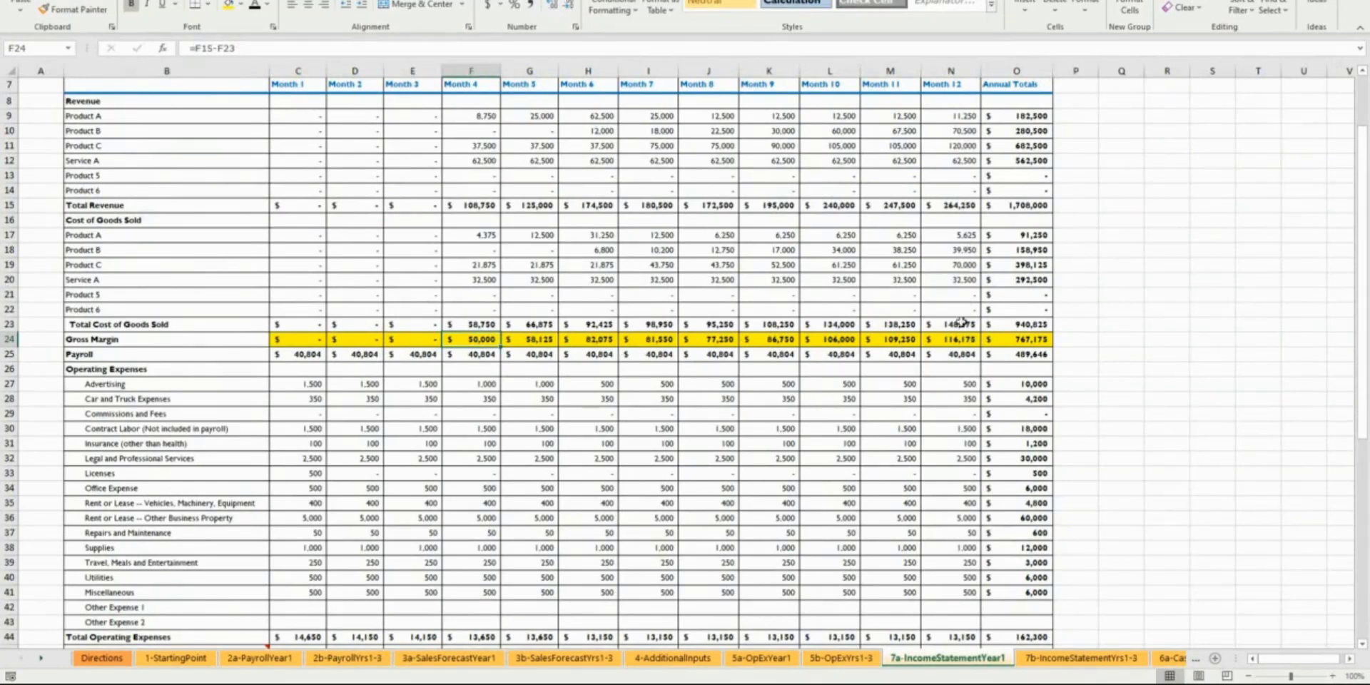
{"action": "scroll", "coordinate": [960, 339], "scroll_direction": "down", "scroll_amount": 3}
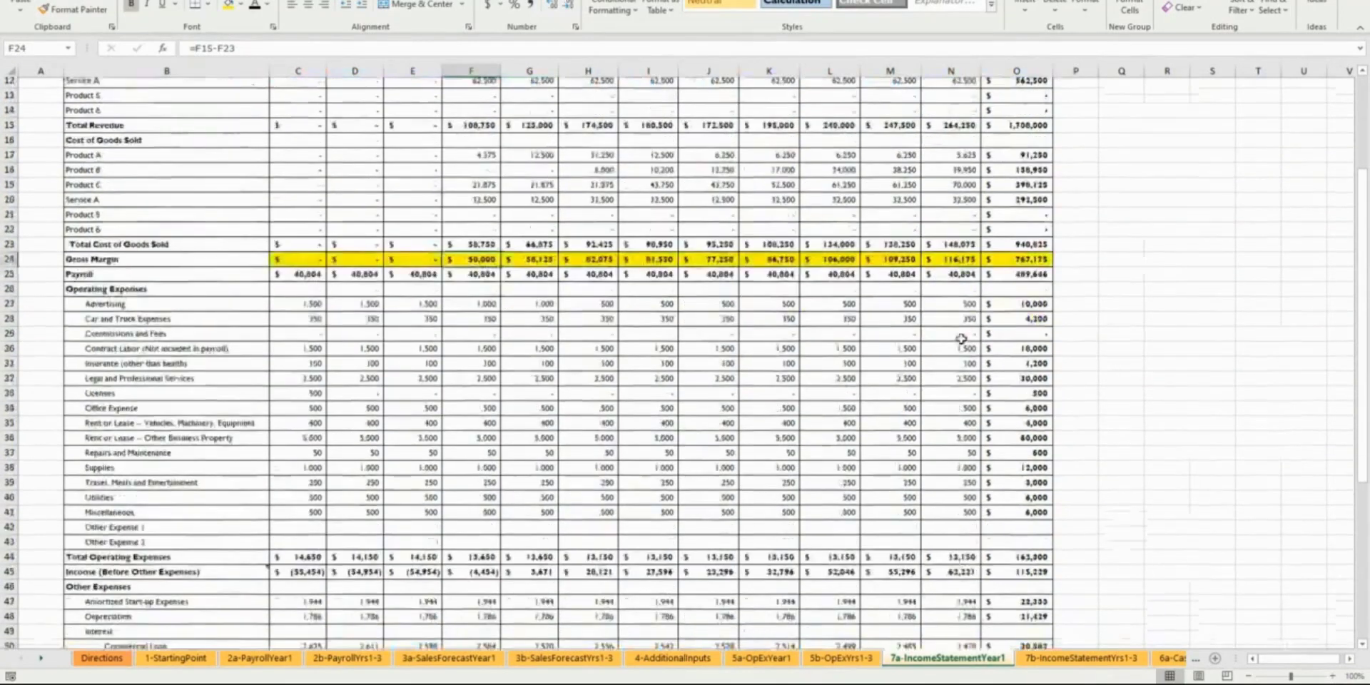
{"action": "scroll", "coordinate": [961, 339], "scroll_direction": "up", "scroll_amount": 2}
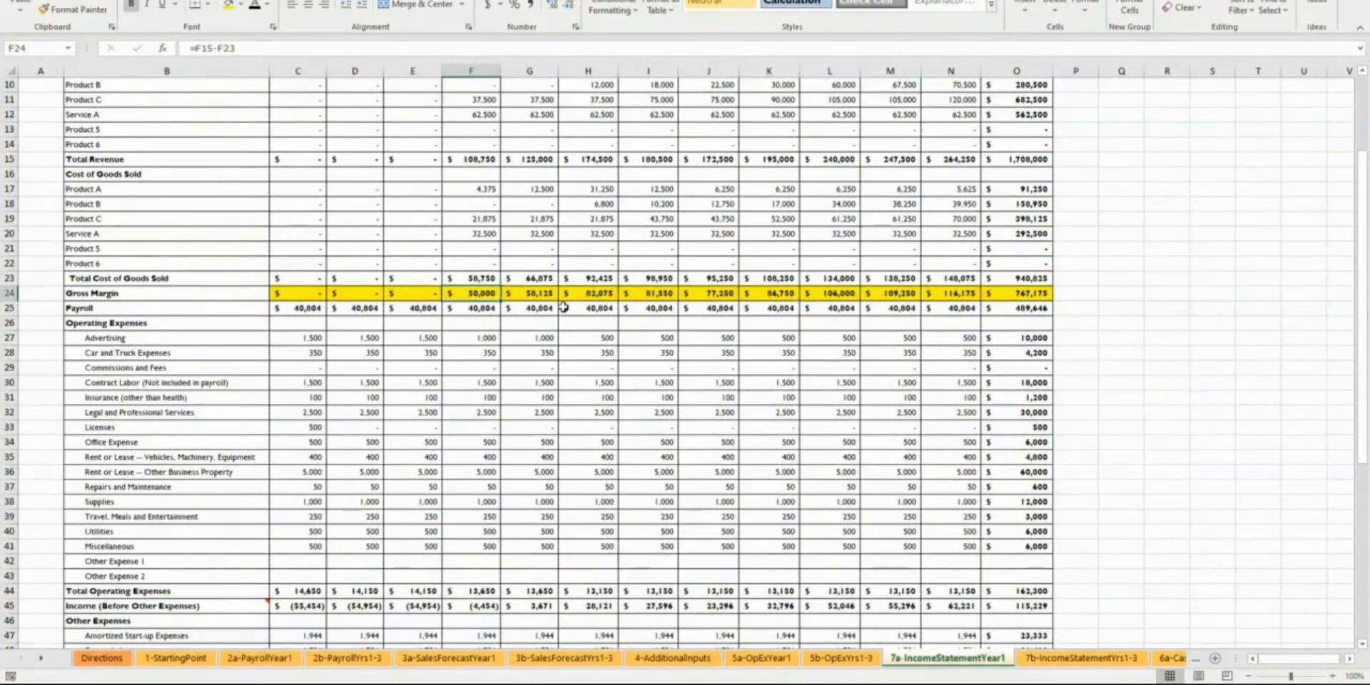
{"action": "left_click", "coordinate": [810, 294]}
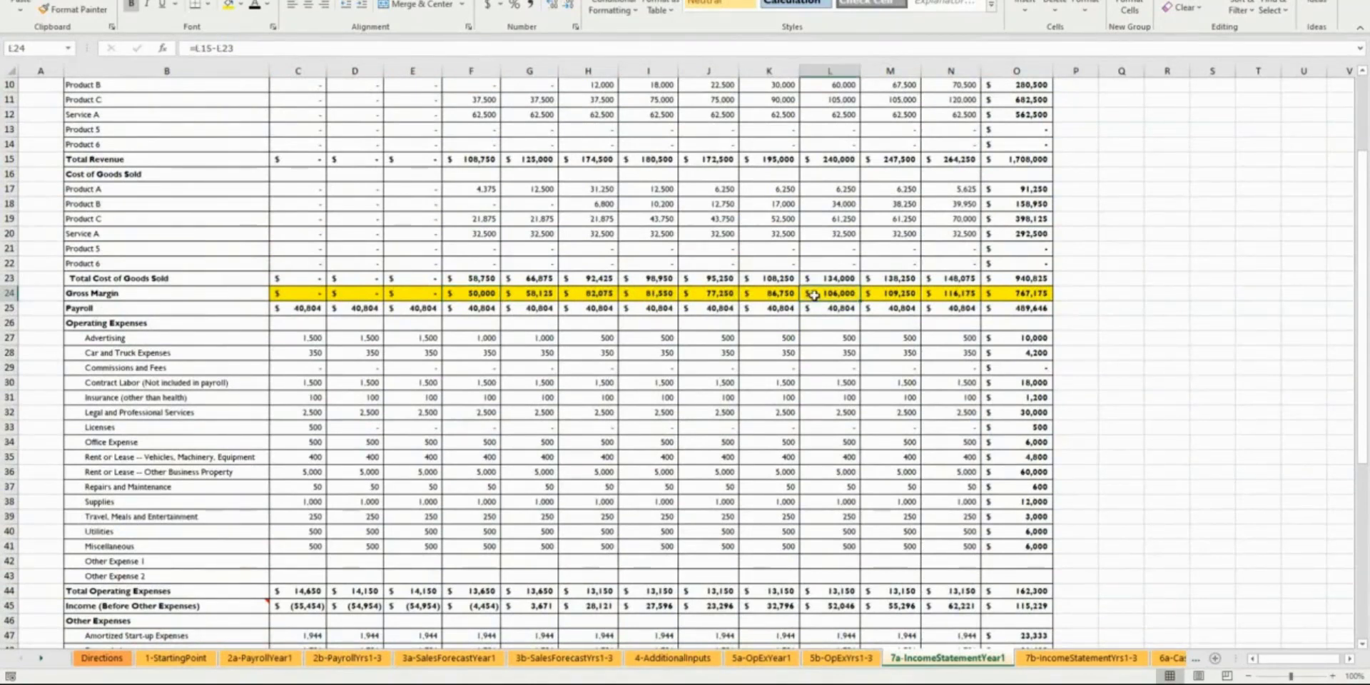
{"action": "left_click", "coordinate": [776, 296]}
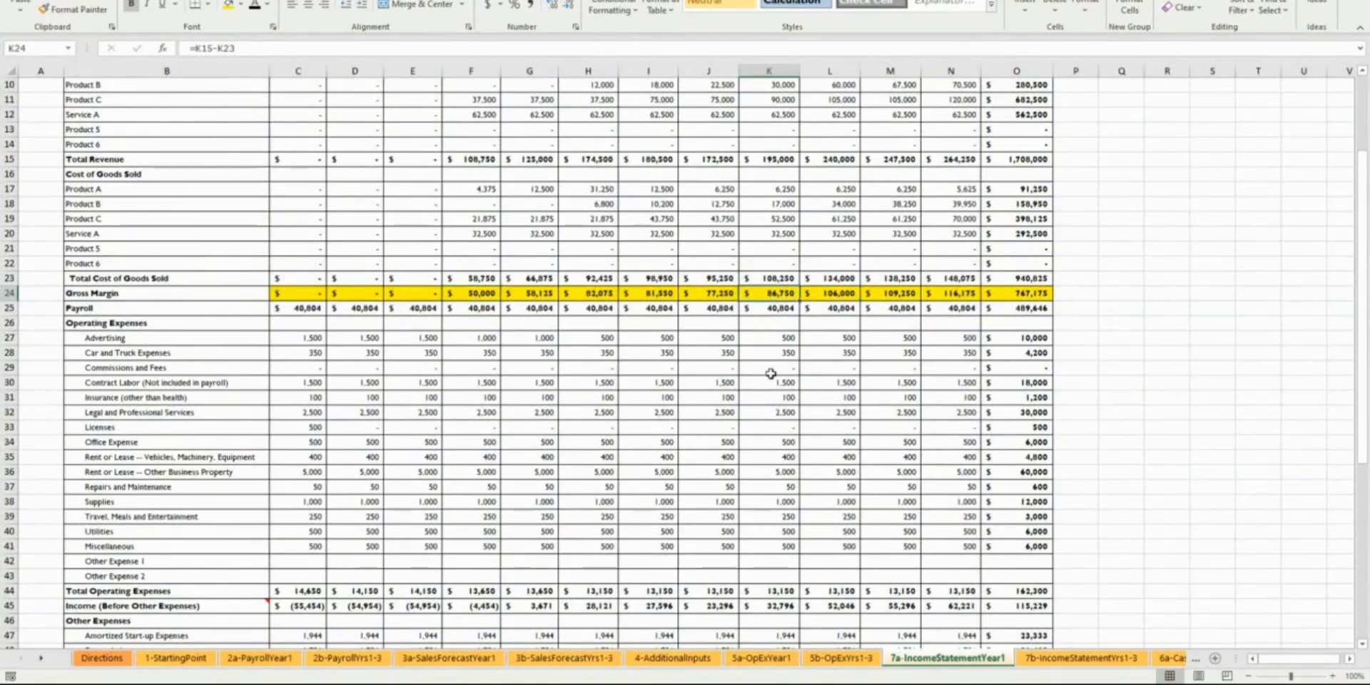
Step: Review the Operating Expenses and the Income (Before Other Expenses) row, checking the Month 10 formula
{"action": "scroll", "coordinate": [771, 373], "scroll_direction": "down", "scroll_amount": 3}
{"action": "scroll", "coordinate": [770, 373], "scroll_direction": "down", "scroll_amount": 3}
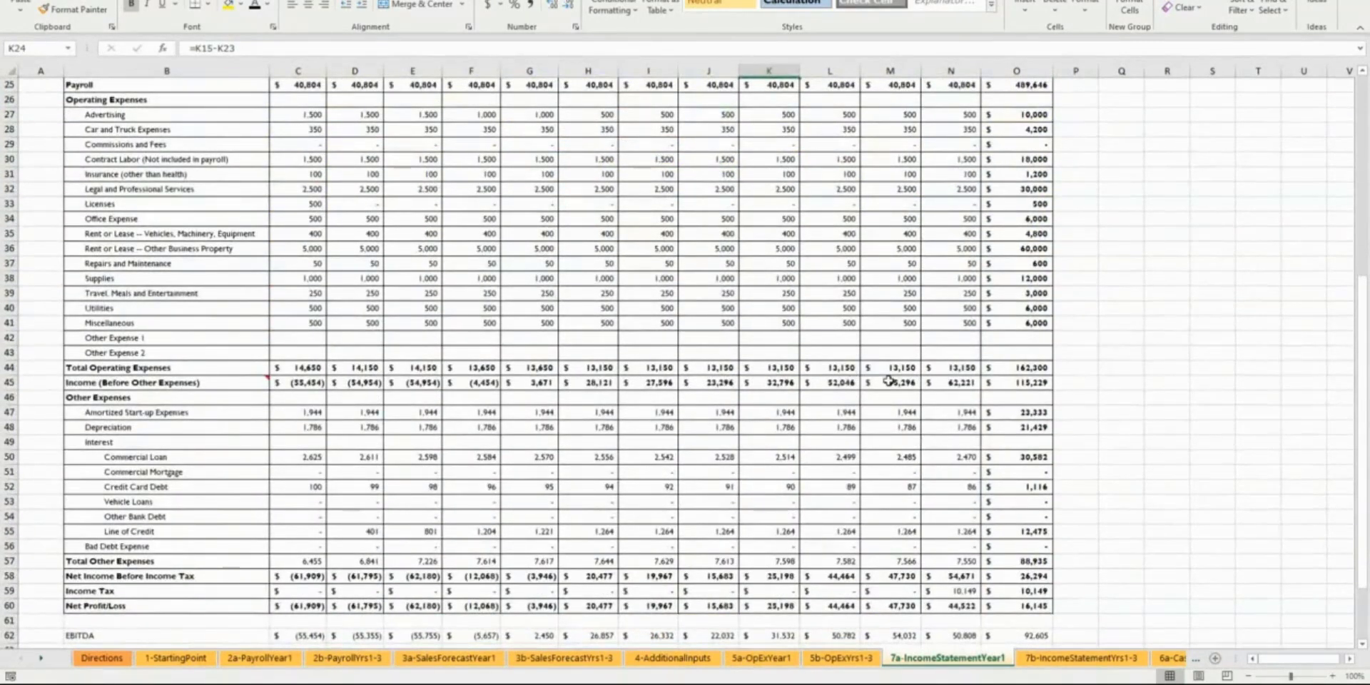
{"action": "scroll", "coordinate": [858, 368], "scroll_direction": "up", "scroll_amount": 3}
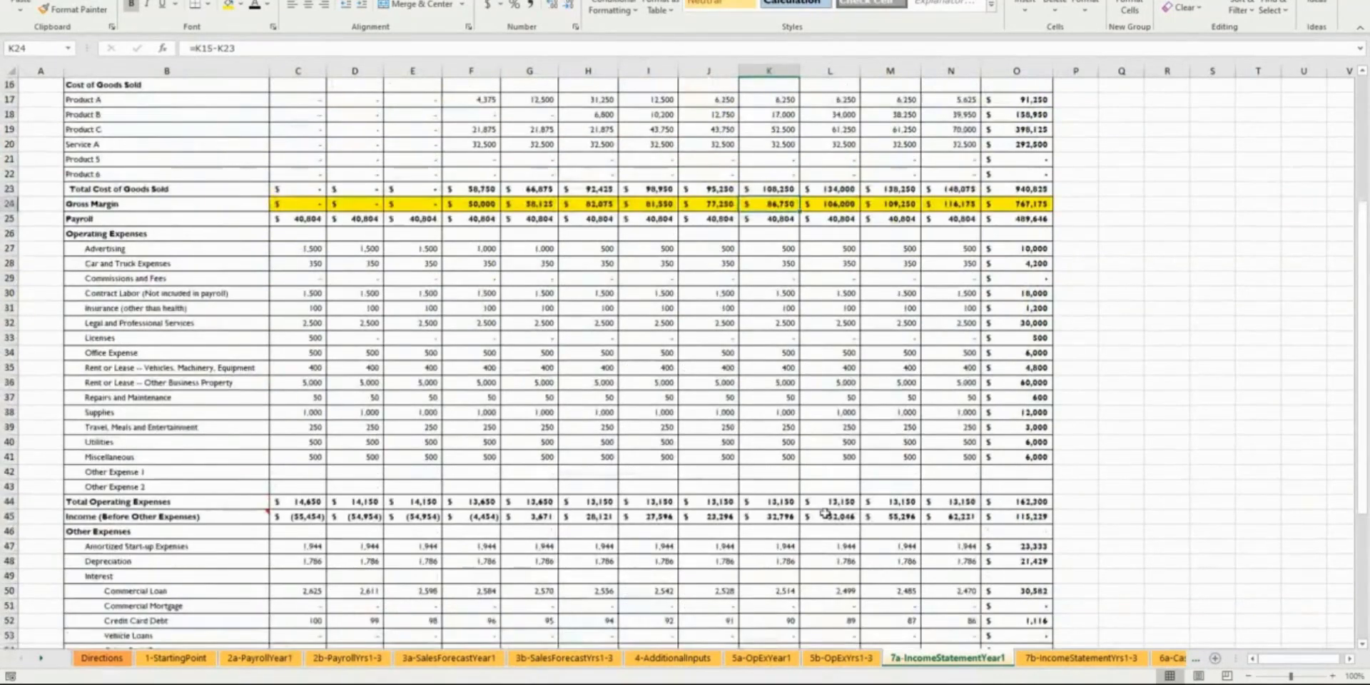
{"action": "left_click", "coordinate": [848, 518]}
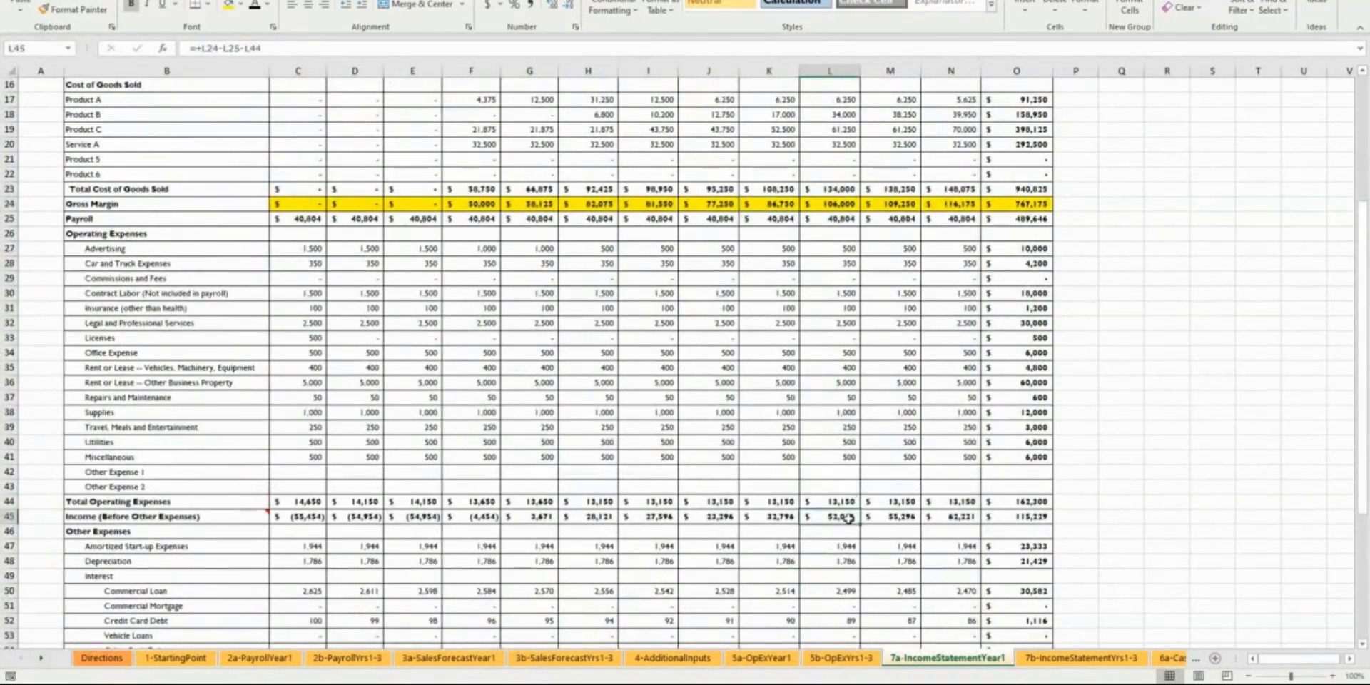
{"action": "scroll", "coordinate": [848, 518], "scroll_direction": "down", "scroll_amount": 2}
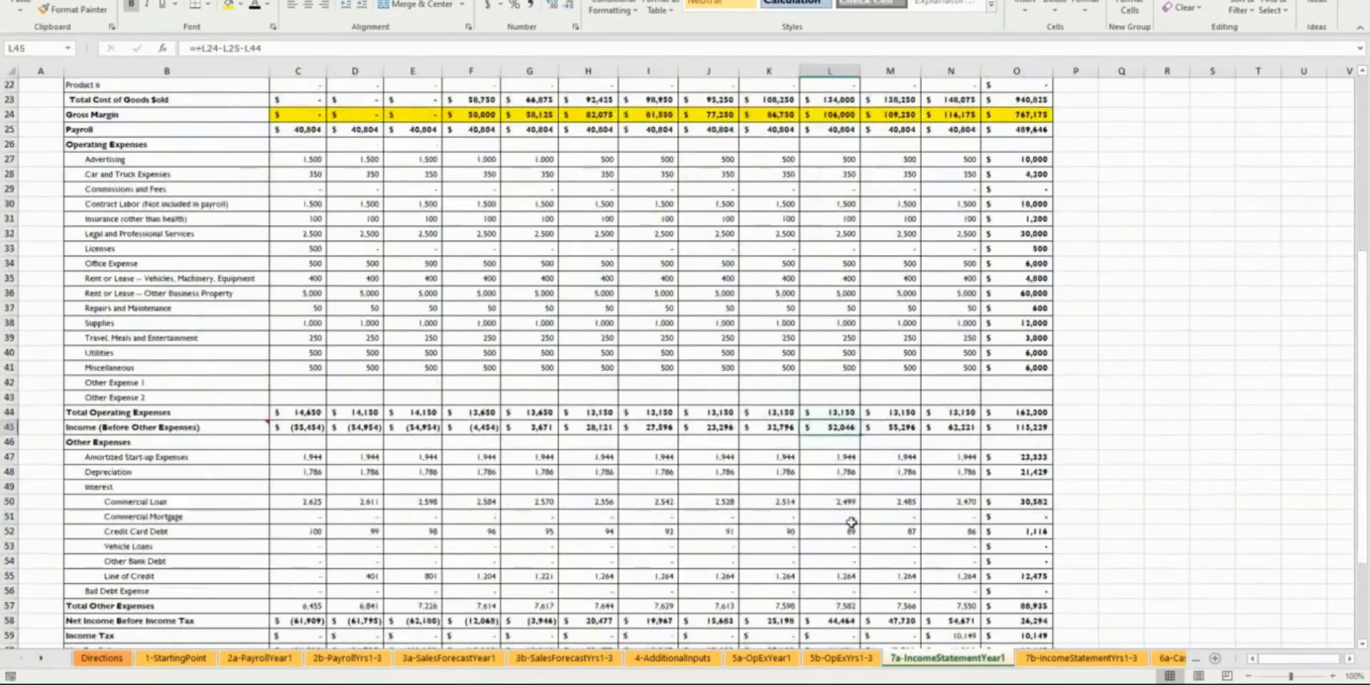
{"action": "scroll", "coordinate": [851, 523], "scroll_direction": "down", "scroll_amount": 1}
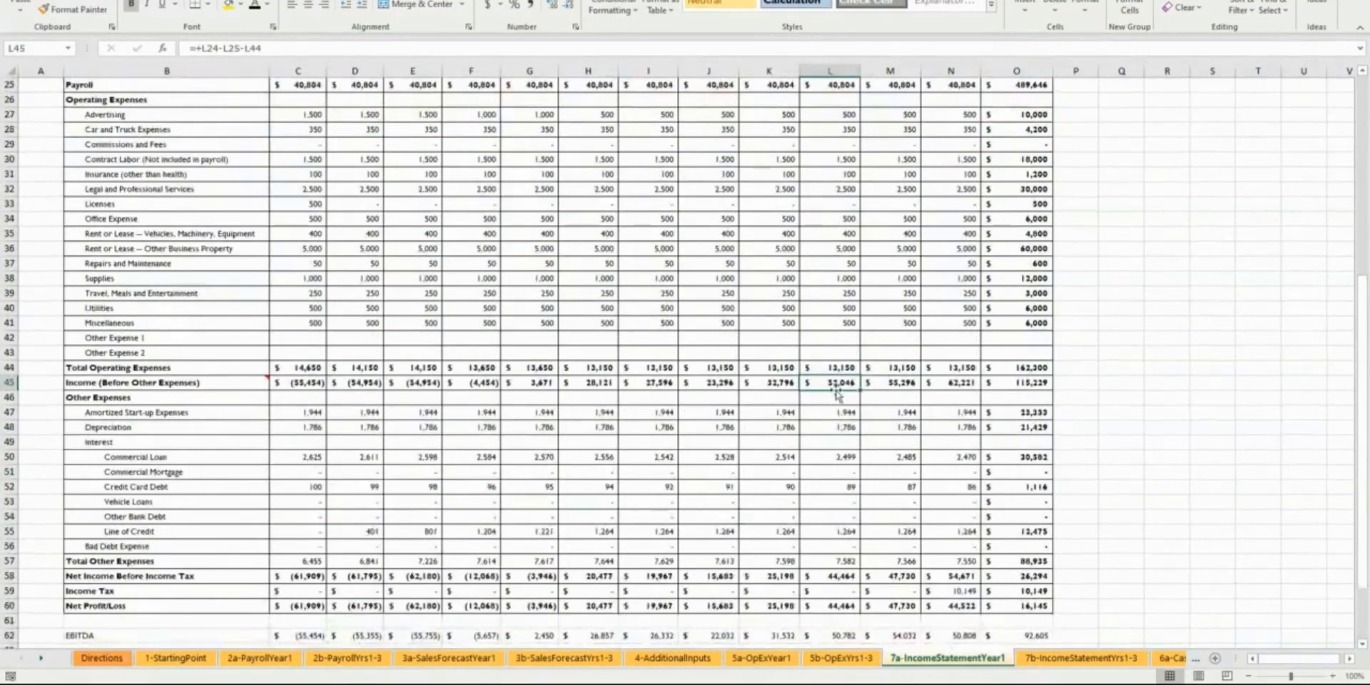
{"action": "scroll", "coordinate": [839, 392], "scroll_direction": "down", "scroll_amount": 2}
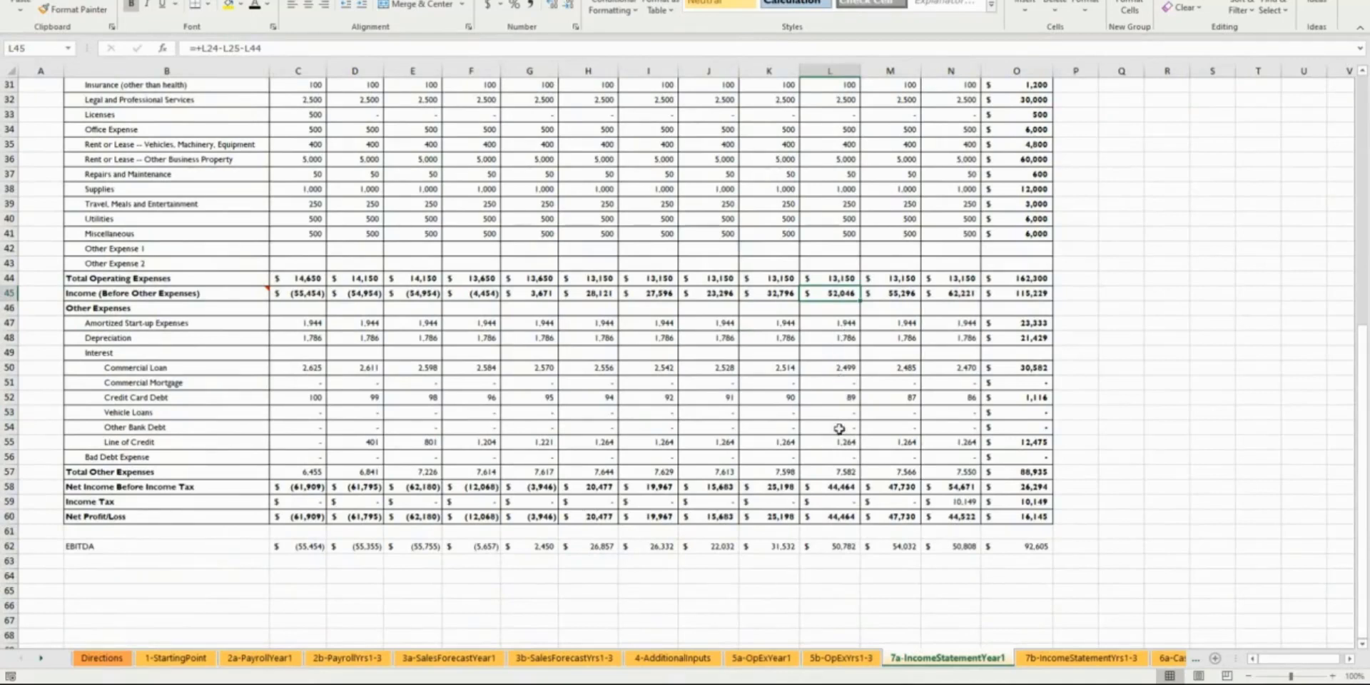
Step: Examine the Other Expenses lines, tracing Amortized Start-up Expenses and Depreciation back to the 1-StartingPoint sheet
{"action": "left_click", "coordinate": [149, 325]}
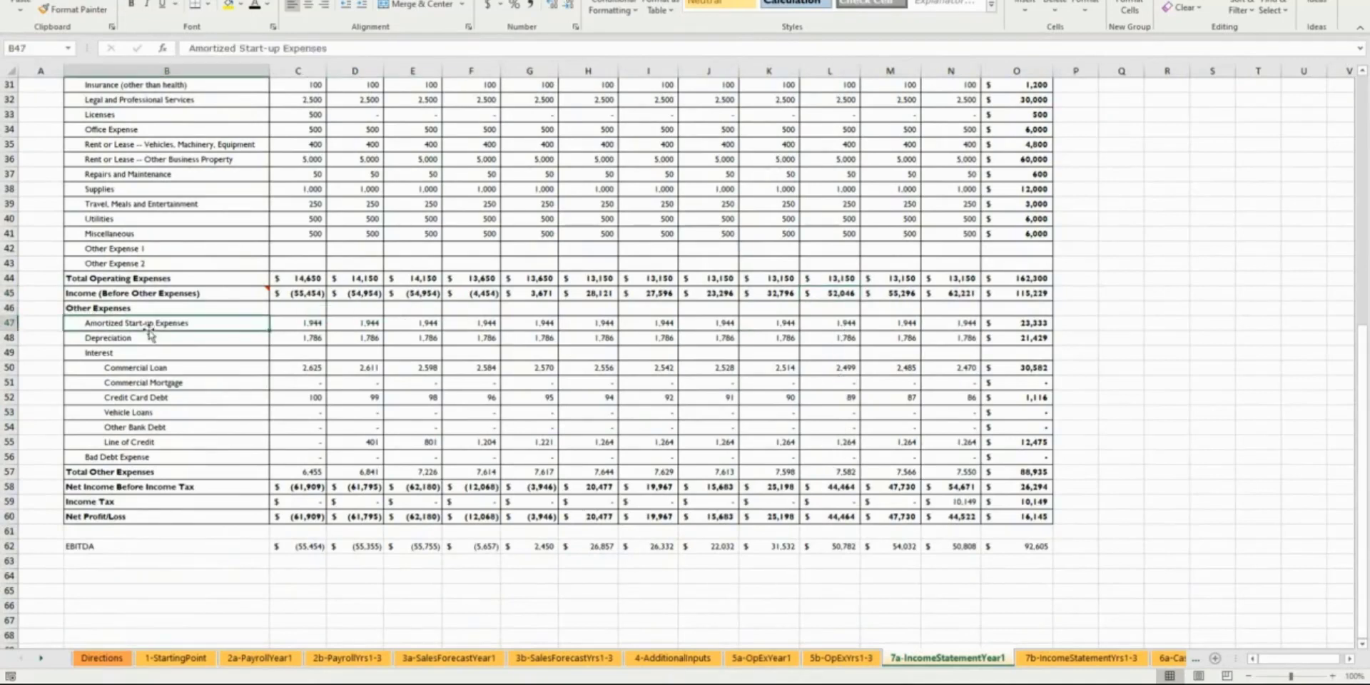
{"action": "left_click", "coordinate": [146, 337]}
{"action": "left_click_drag", "start_coordinate": [146, 323], "coordinate": [146, 457]}
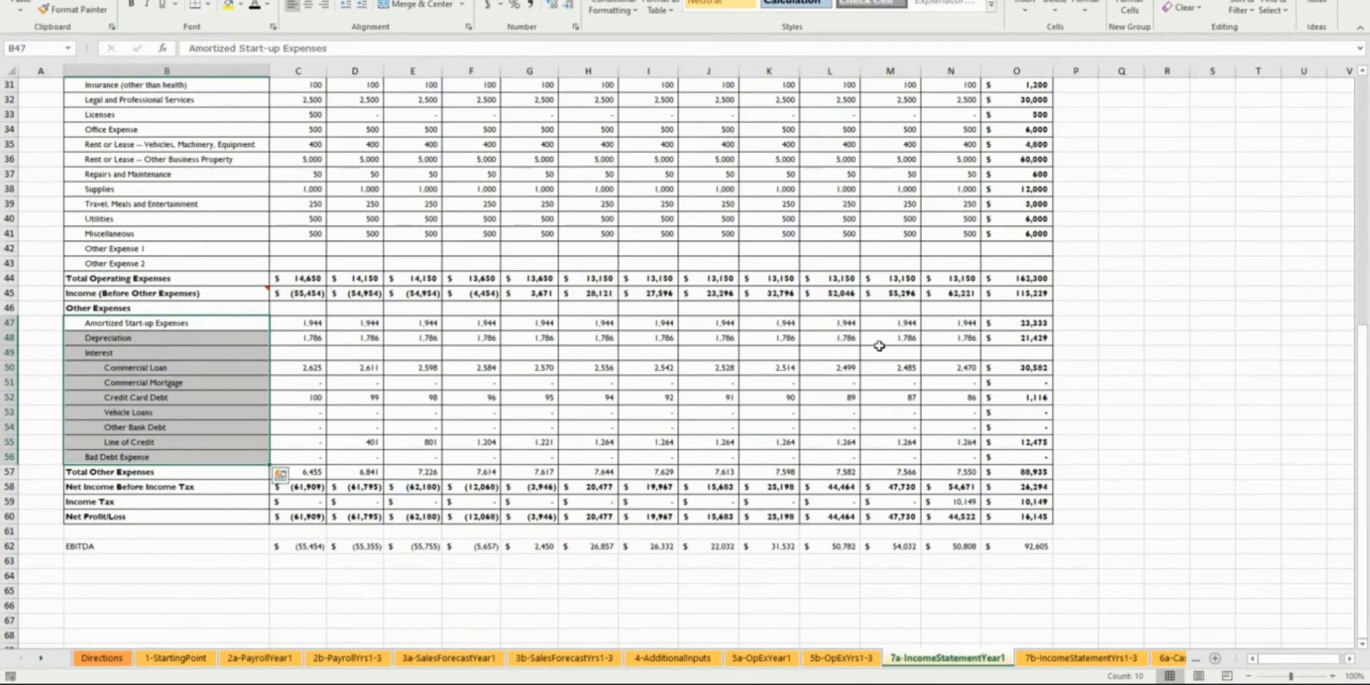
{"action": "left_click", "coordinate": [161, 659]}
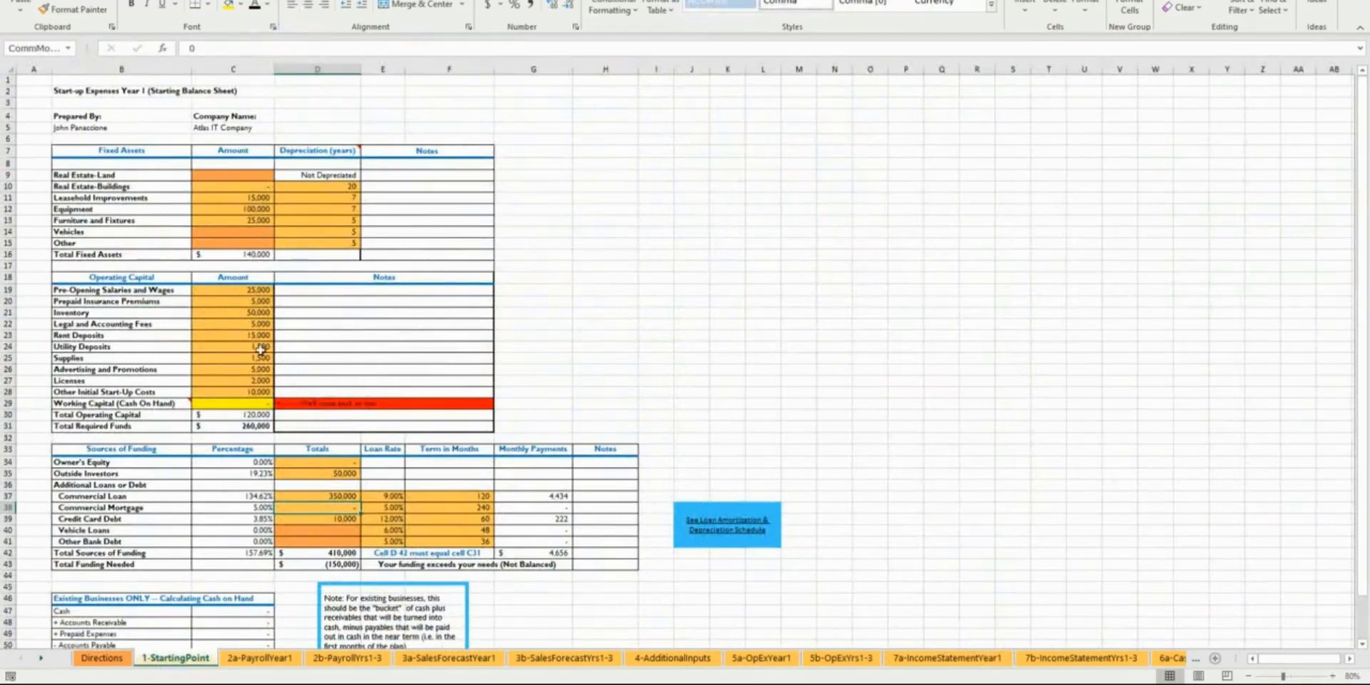
{"action": "left_click", "coordinate": [948, 658]}
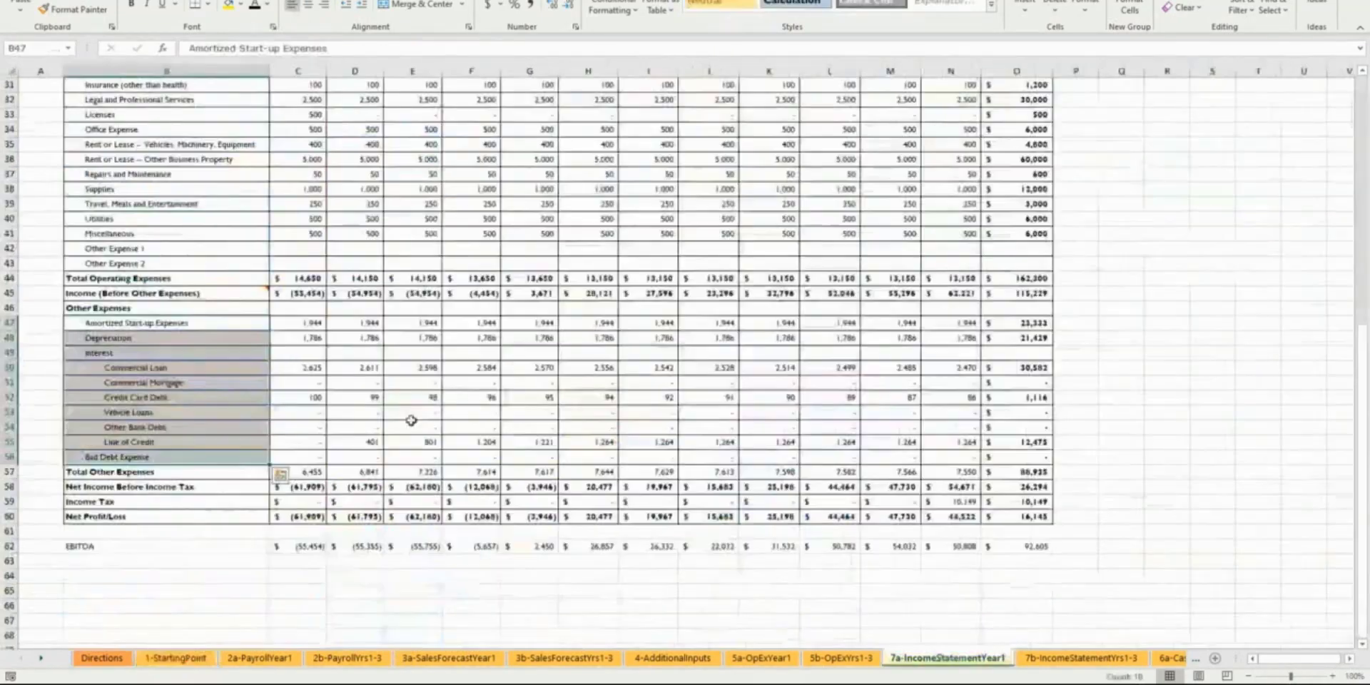
{"action": "left_click_drag", "start_coordinate": [294, 322], "coordinate": [1005, 341]}
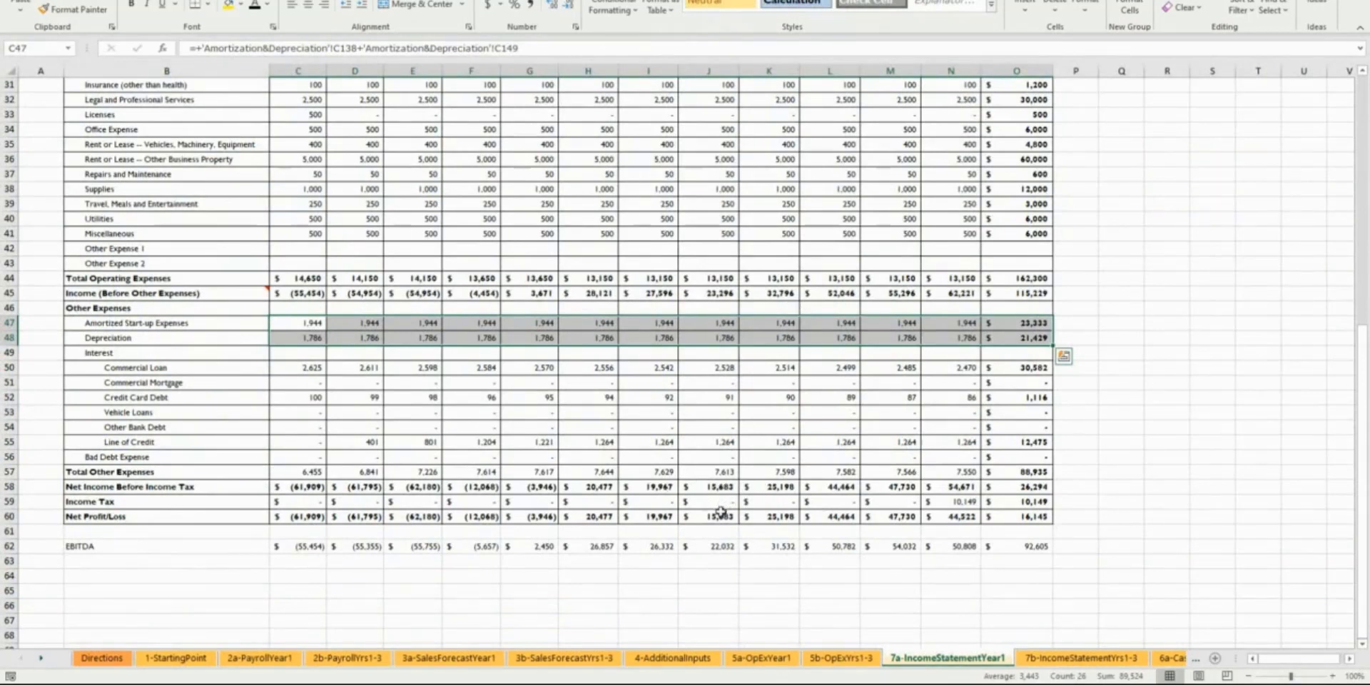
Step: Inspect the Income Tax, Net Profit/Loss and EBITDA rows across all months and the annual totals
{"action": "left_click", "coordinate": [757, 500]}
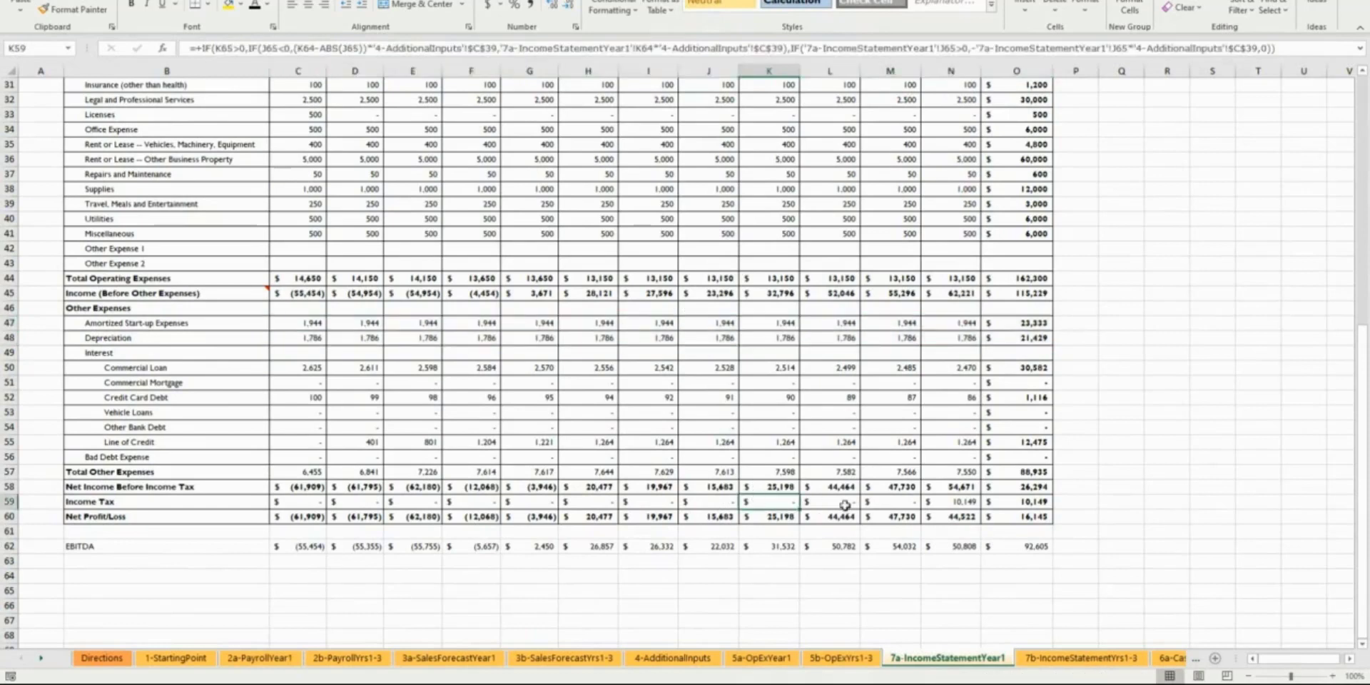
{"action": "left_click", "coordinate": [856, 521]}
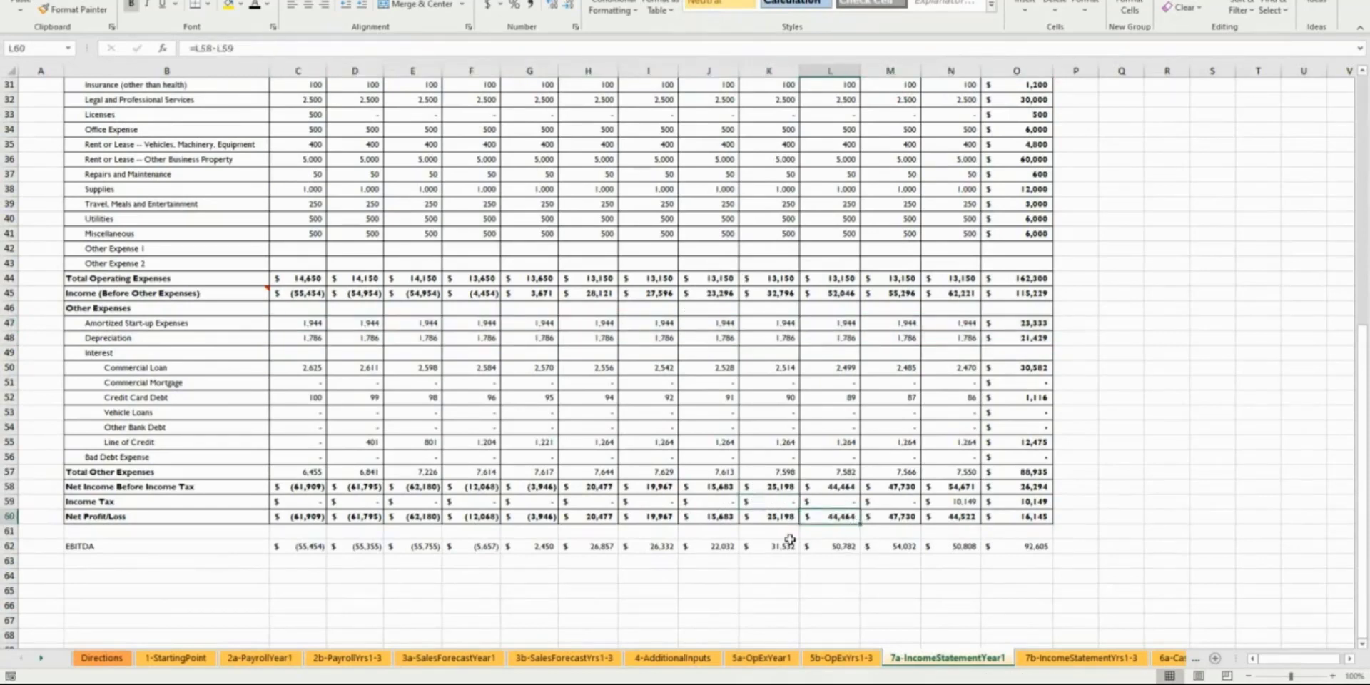
{"action": "left_click_drag", "start_coordinate": [317, 515], "coordinate": [1015, 514]}
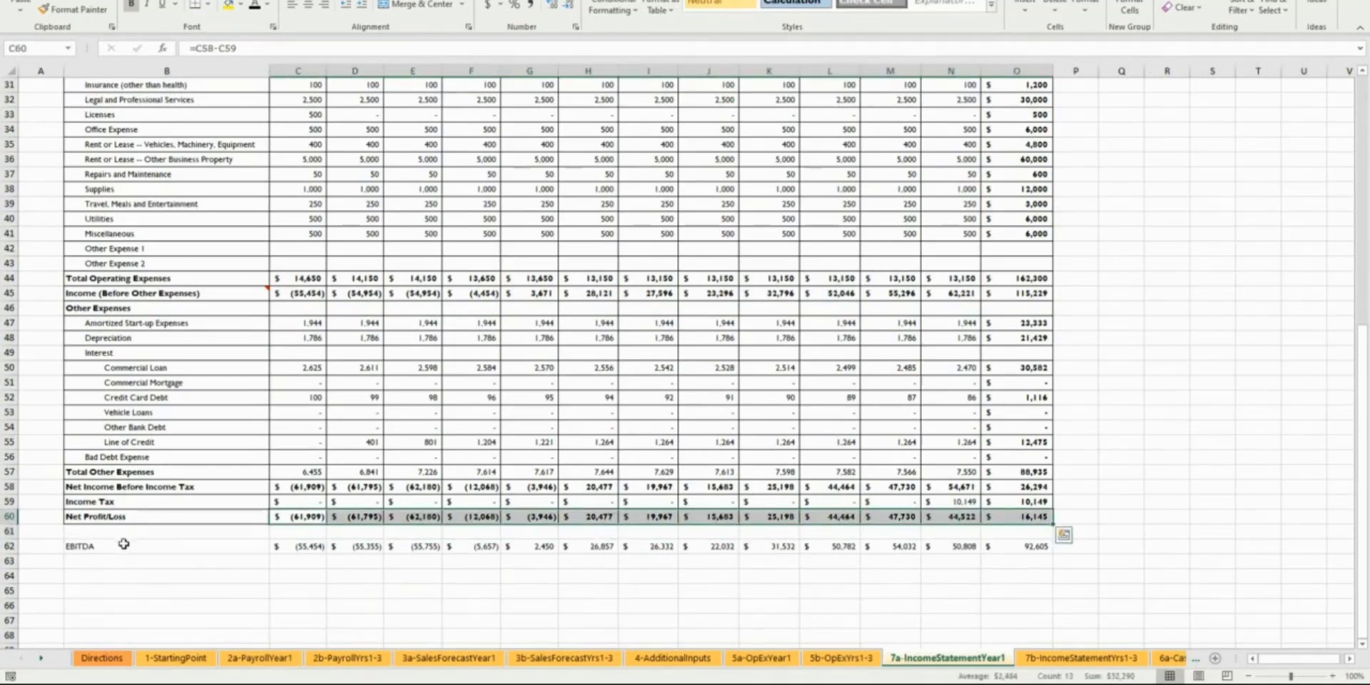
{"action": "left_click", "coordinate": [213, 544]}
{"action": "left_click_drag", "start_coordinate": [213, 543], "coordinate": [986, 558]}
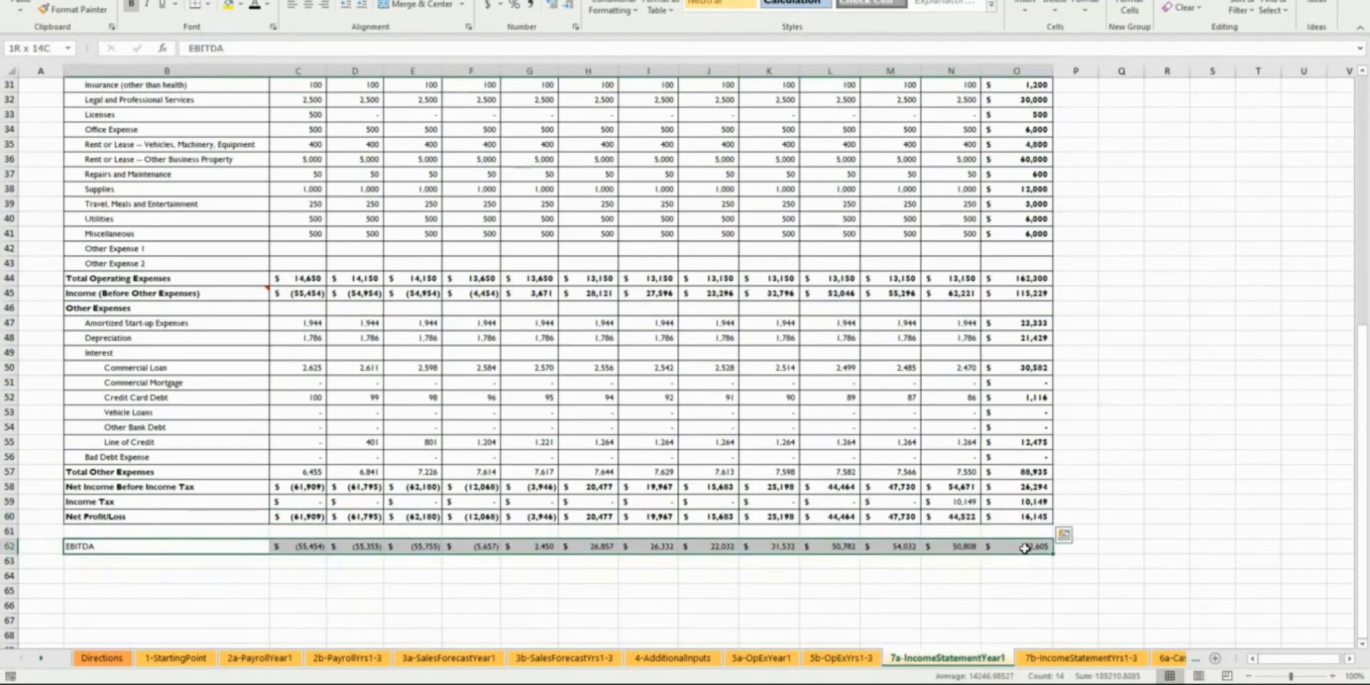
{"action": "left_click", "coordinate": [958, 547]}
{"action": "left_click", "coordinate": [958, 518]}
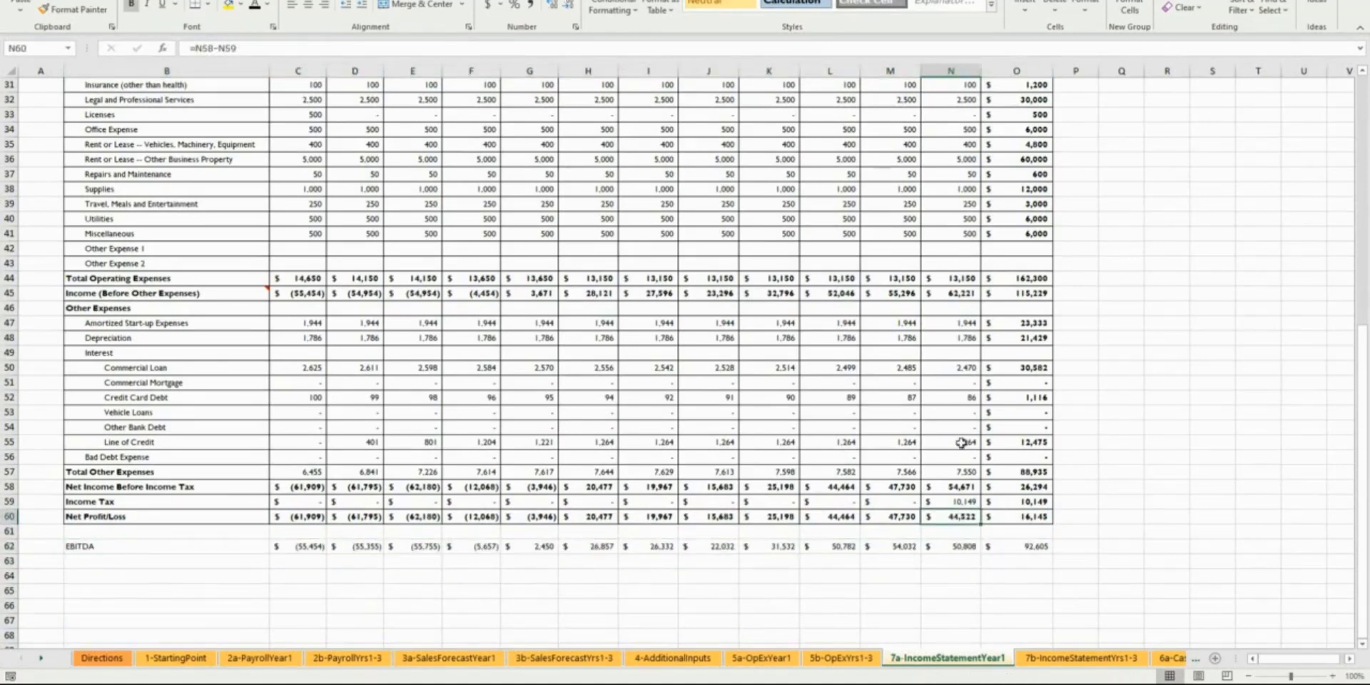
Step: Compare the Month 12 Other Expenses, from Amortized Start-up Expenses to Total Other Expenses, with the Month 12 Net Profit/Loss
{"action": "left_click", "coordinate": [950, 318]}
{"action": "left_click_drag", "start_coordinate": [950, 319], "coordinate": [938, 472]}
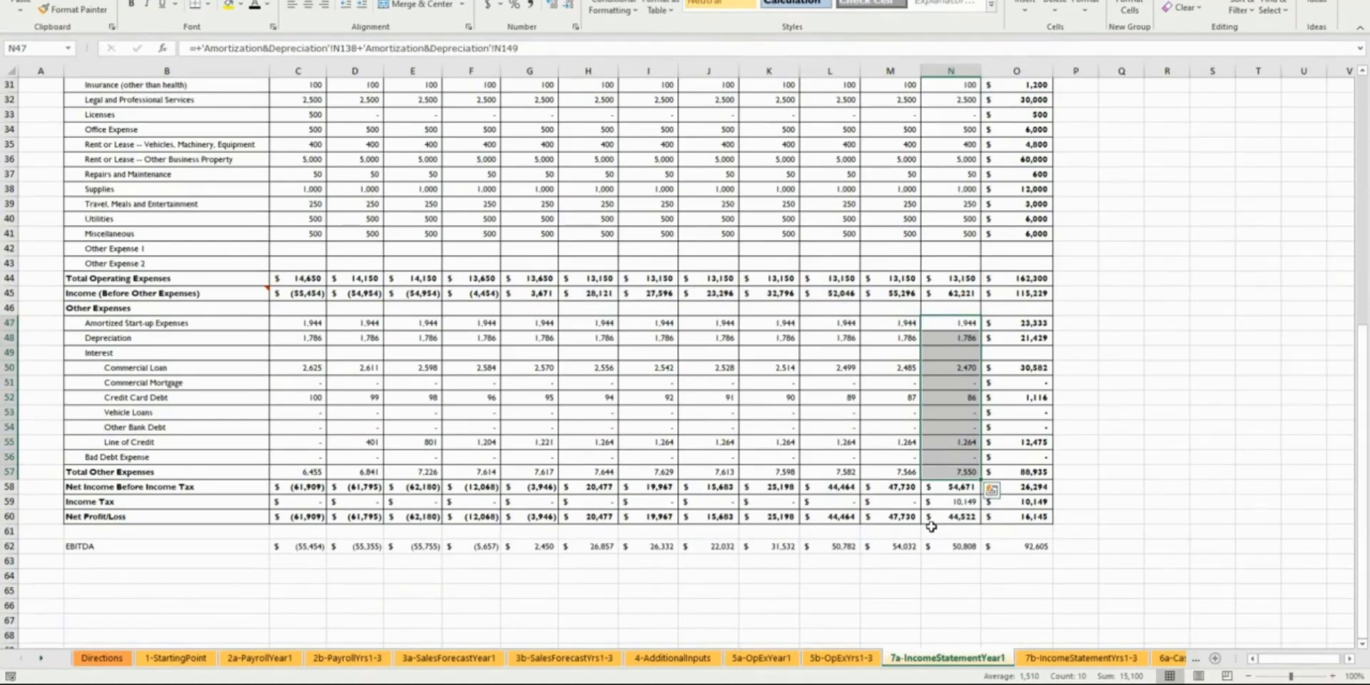
{"action": "left_click", "coordinate": [951, 514]}
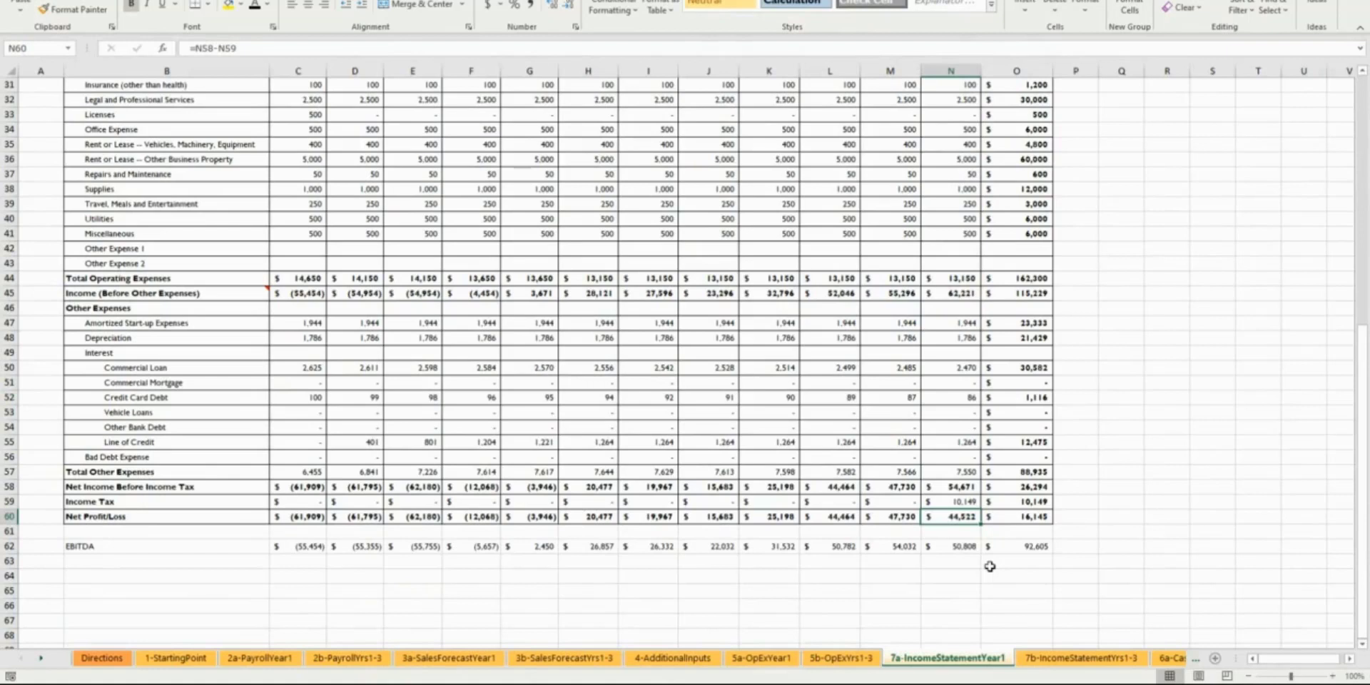
{"action": "left_click", "coordinate": [1091, 574]}
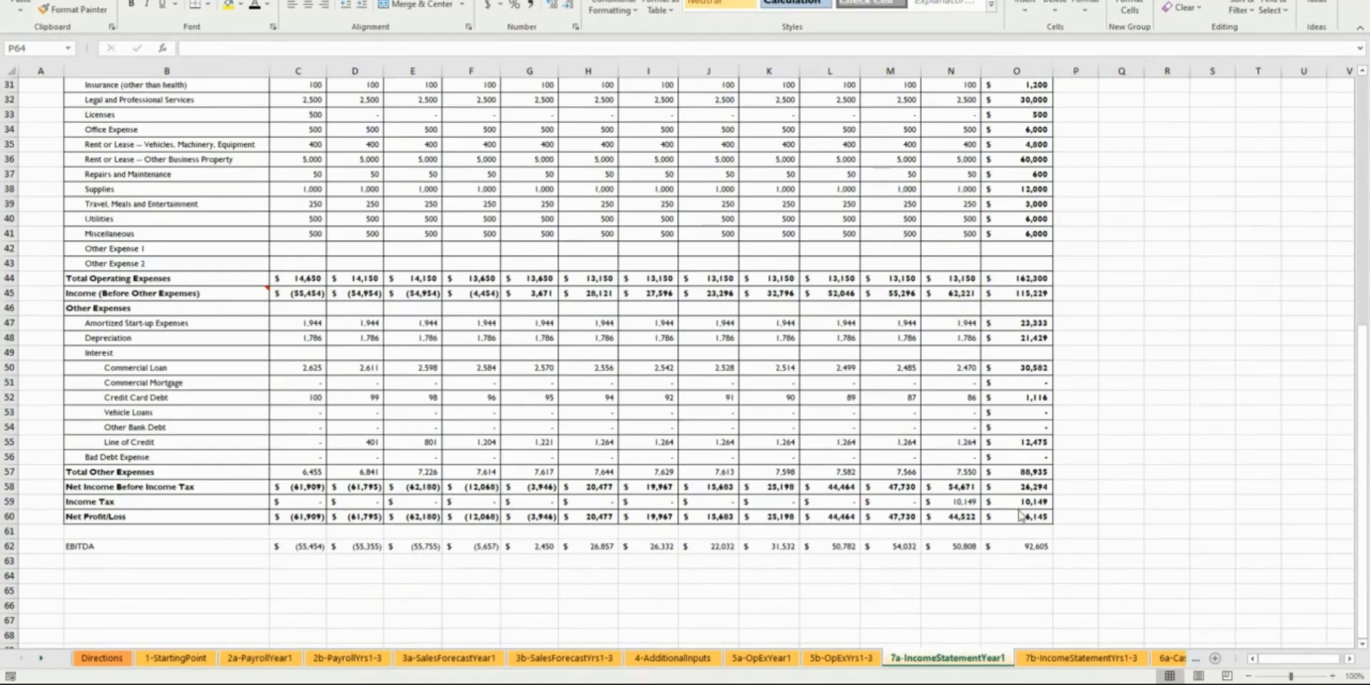
Step: Review the Year 1 income statement again from its heading through revenue, cost of goods sold and operating expenses
{"action": "scroll", "coordinate": [747, 437], "scroll_direction": "up", "scroll_amount": 4}
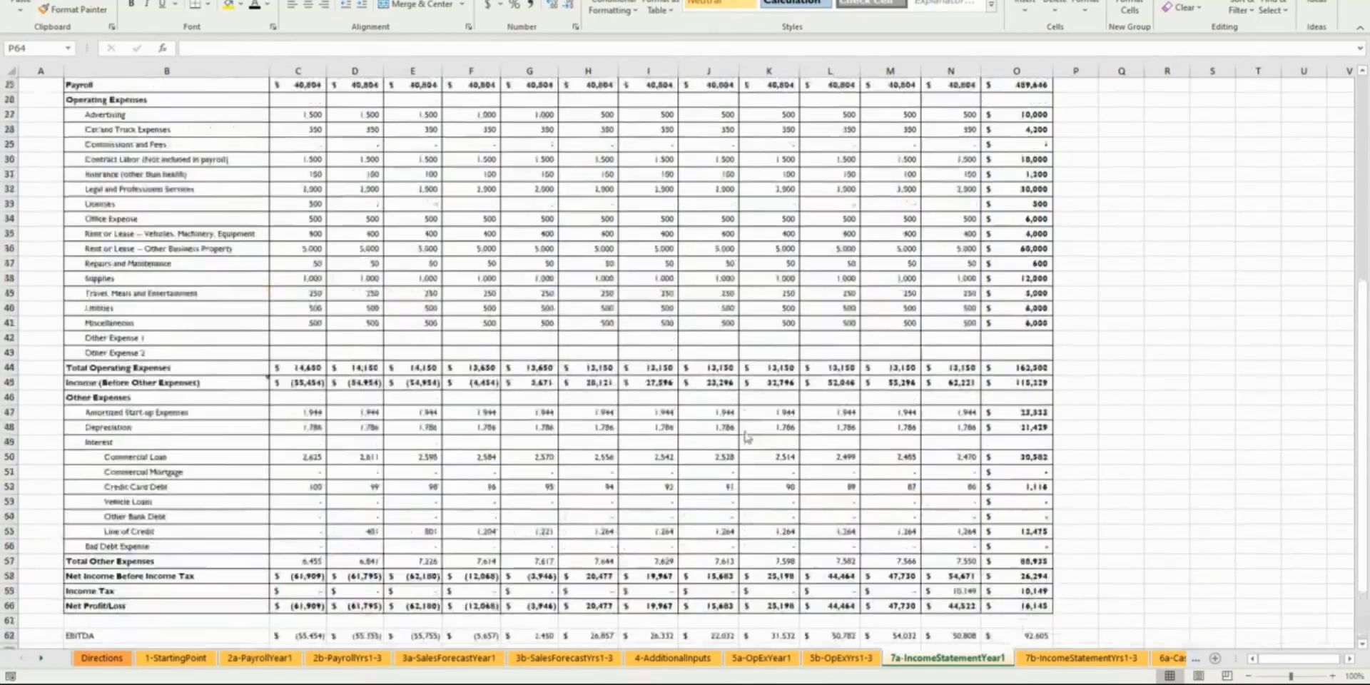
{"action": "scroll", "coordinate": [746, 436], "scroll_direction": "up", "scroll_amount": 6}
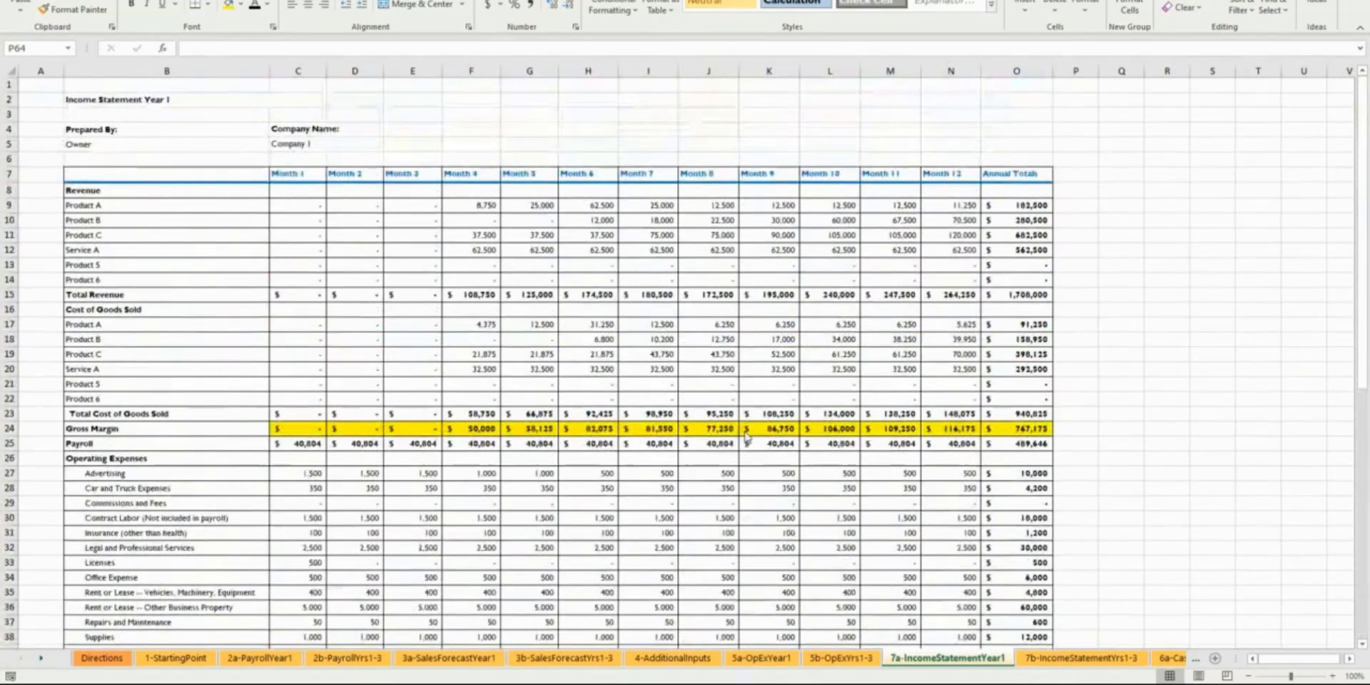
{"action": "scroll", "coordinate": [746, 437], "scroll_direction": "down", "scroll_amount": 2}
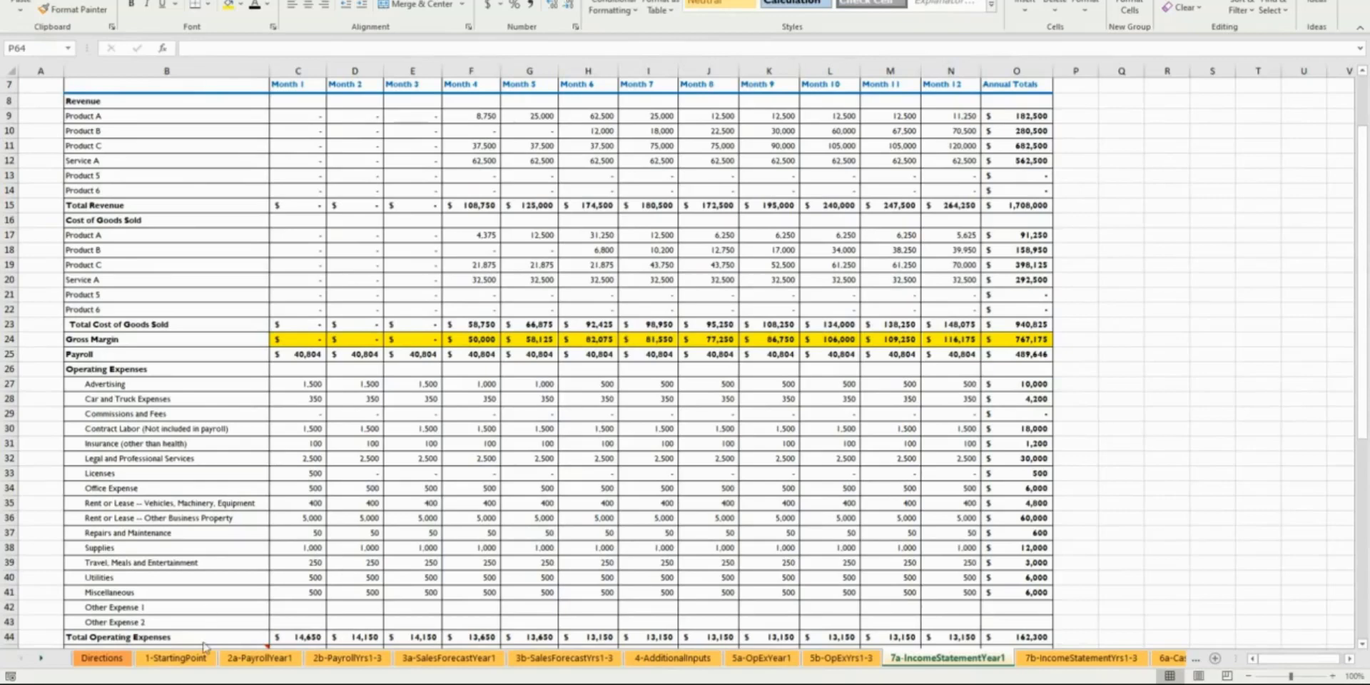
Step: Revisit the payroll, sales forecast, additional inputs and operating expense sheets that feed the income statement, from 2a-PayrollYear1 to 5b-OpExYrs1-3
{"action": "left_click", "coordinate": [234, 667]}
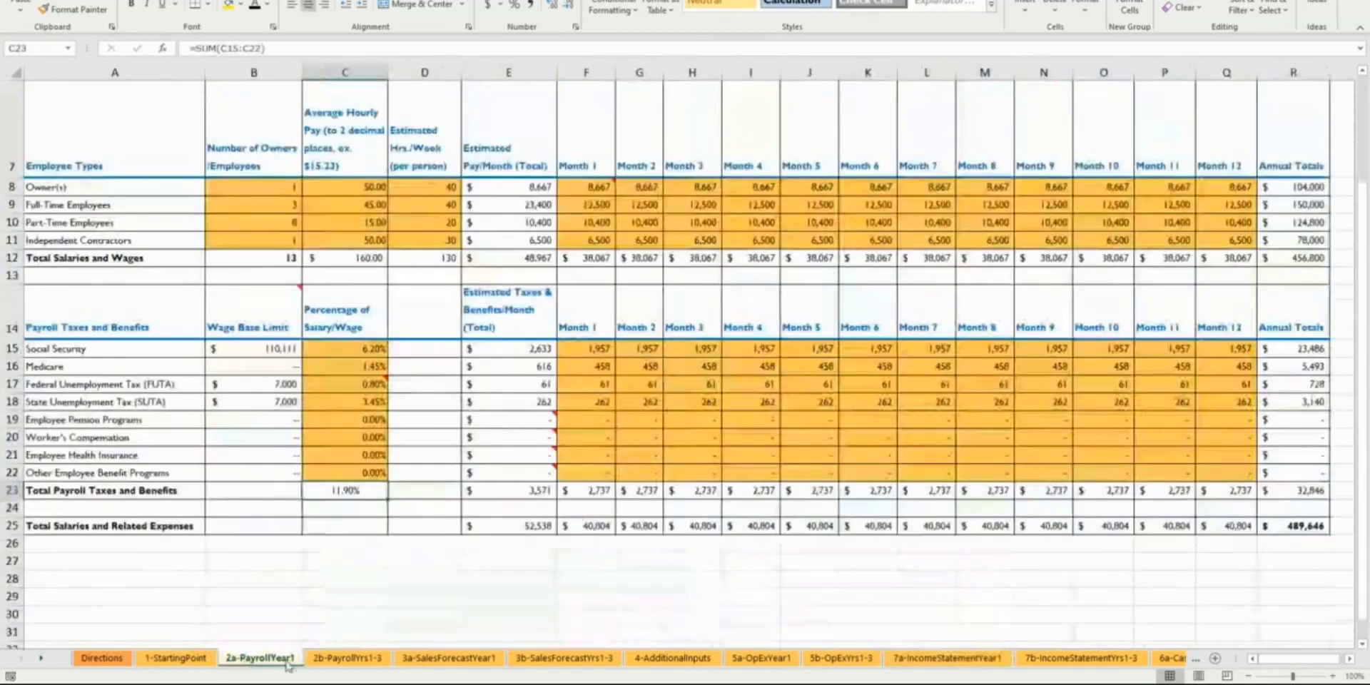
{"action": "left_click", "coordinate": [321, 659]}
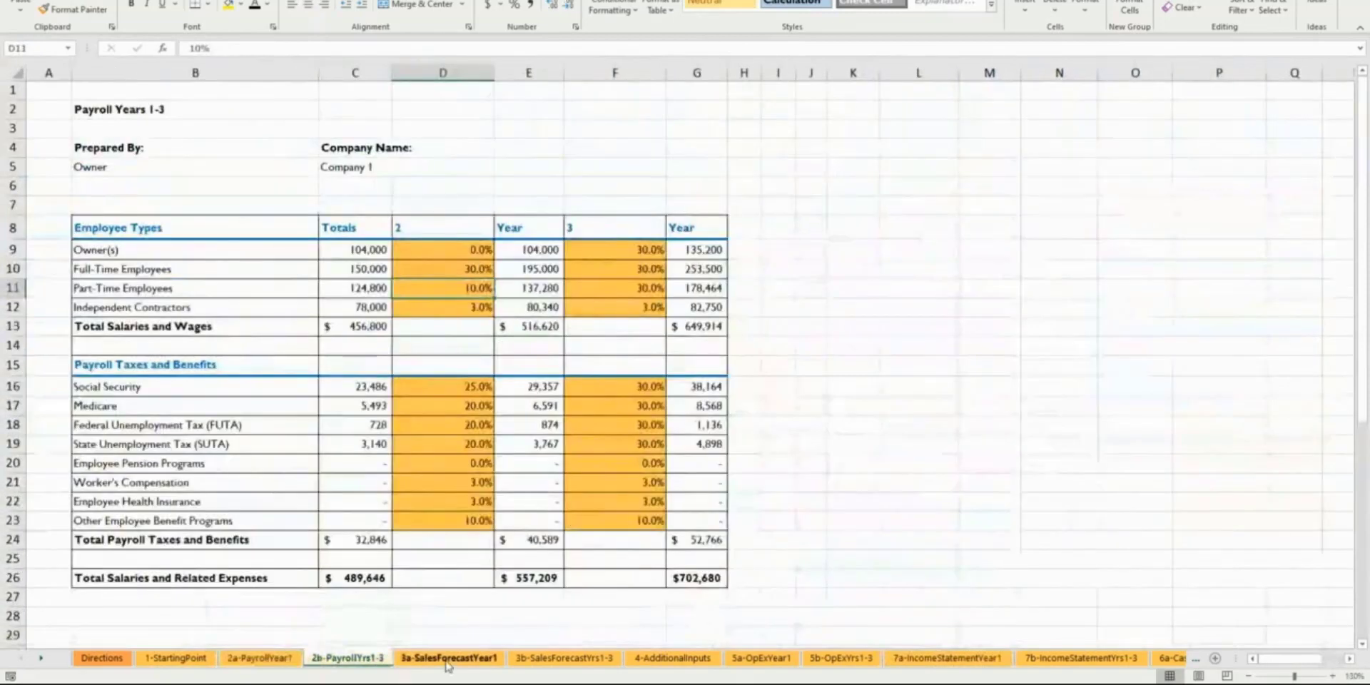
{"action": "left_click", "coordinate": [448, 658]}
{"action": "left_click", "coordinate": [558, 664]}
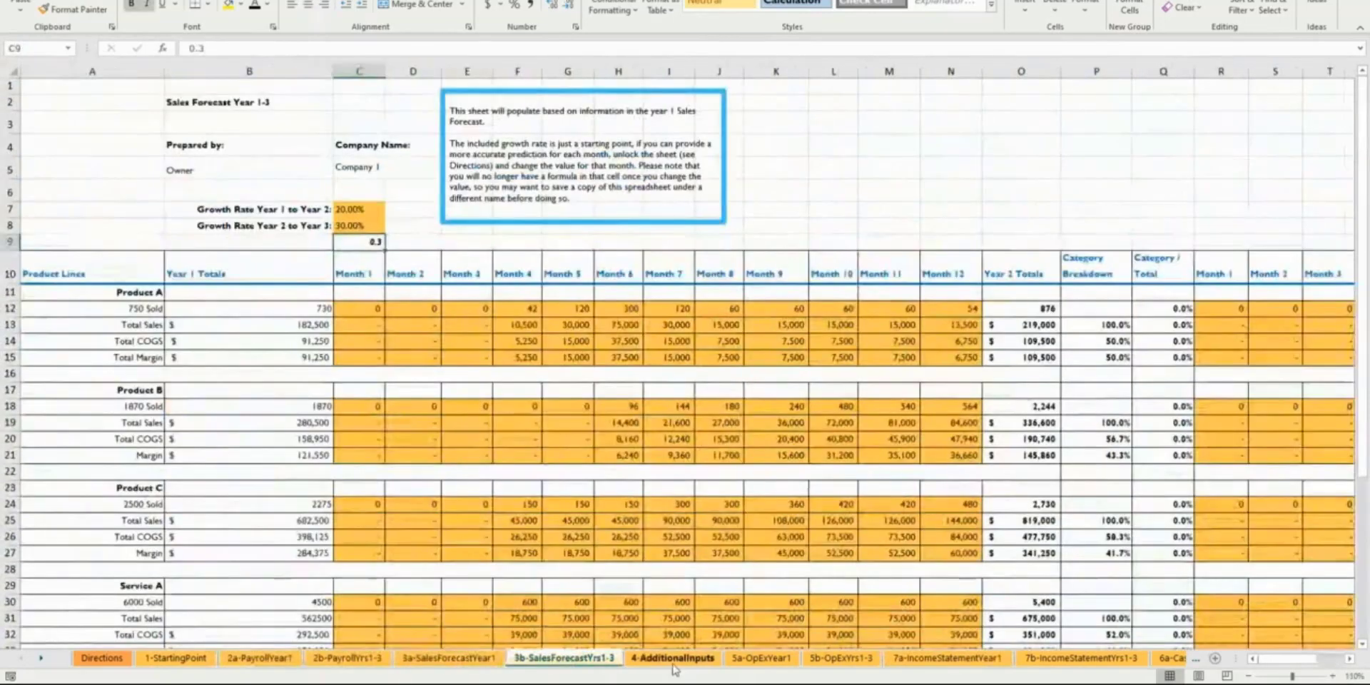
{"action": "left_click", "coordinate": [675, 663]}
{"action": "left_click", "coordinate": [752, 662]}
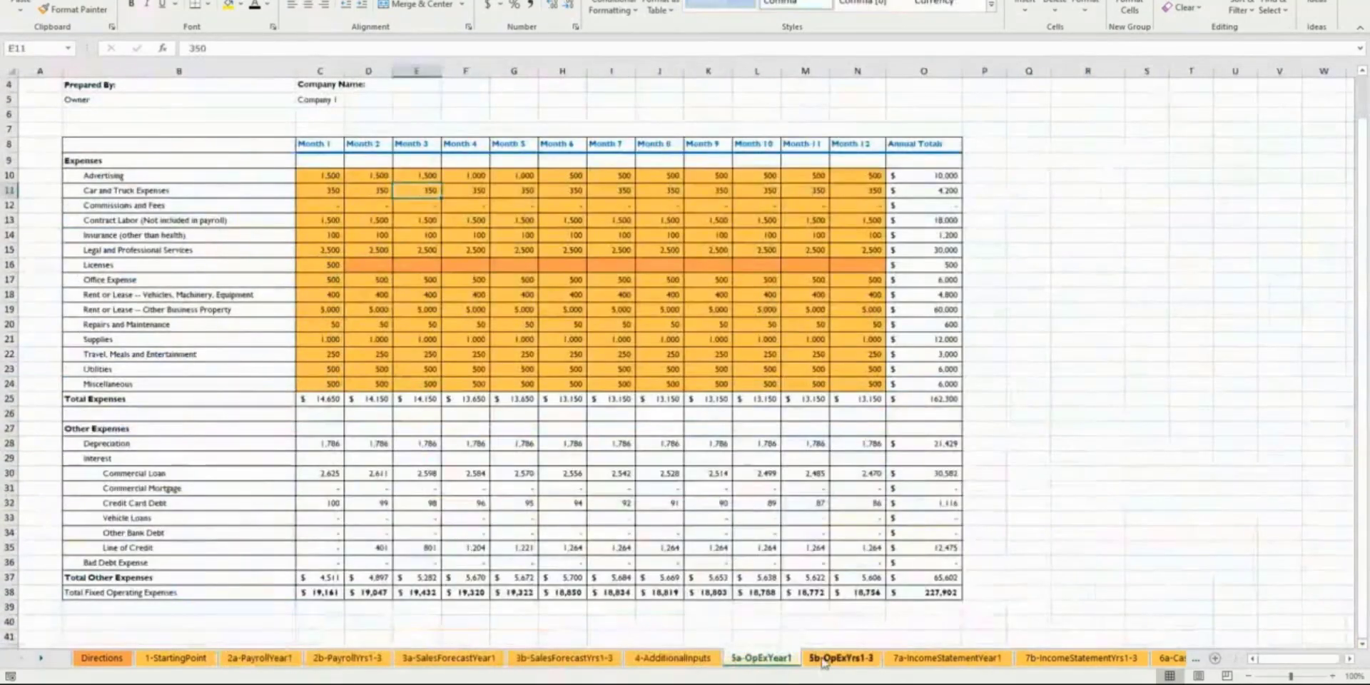
{"action": "left_click", "coordinate": [841, 659]}
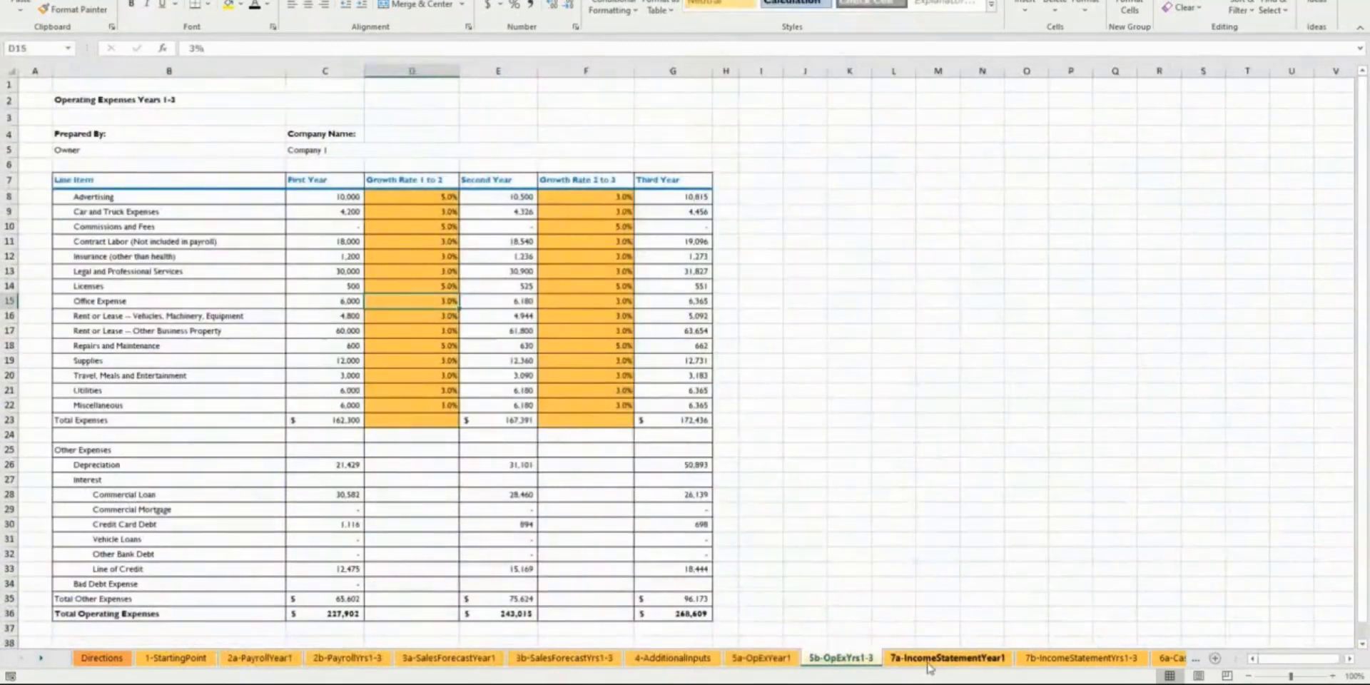
Step: Return to the 7a-IncomeStatementYear1 sheet and review it down to the Net Profit/Loss and EBITDA rows
{"action": "left_click", "coordinate": [929, 659]}
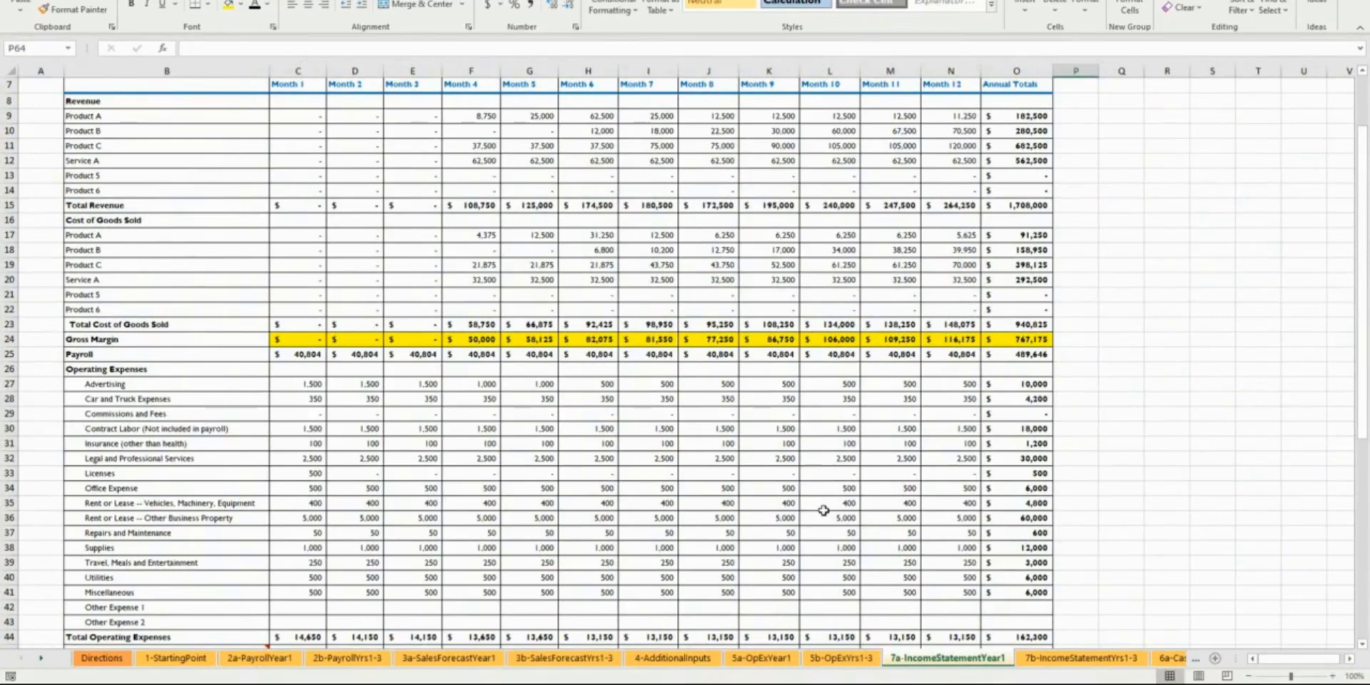
{"action": "scroll", "coordinate": [355, 537], "scroll_direction": "down", "scroll_amount": 6}
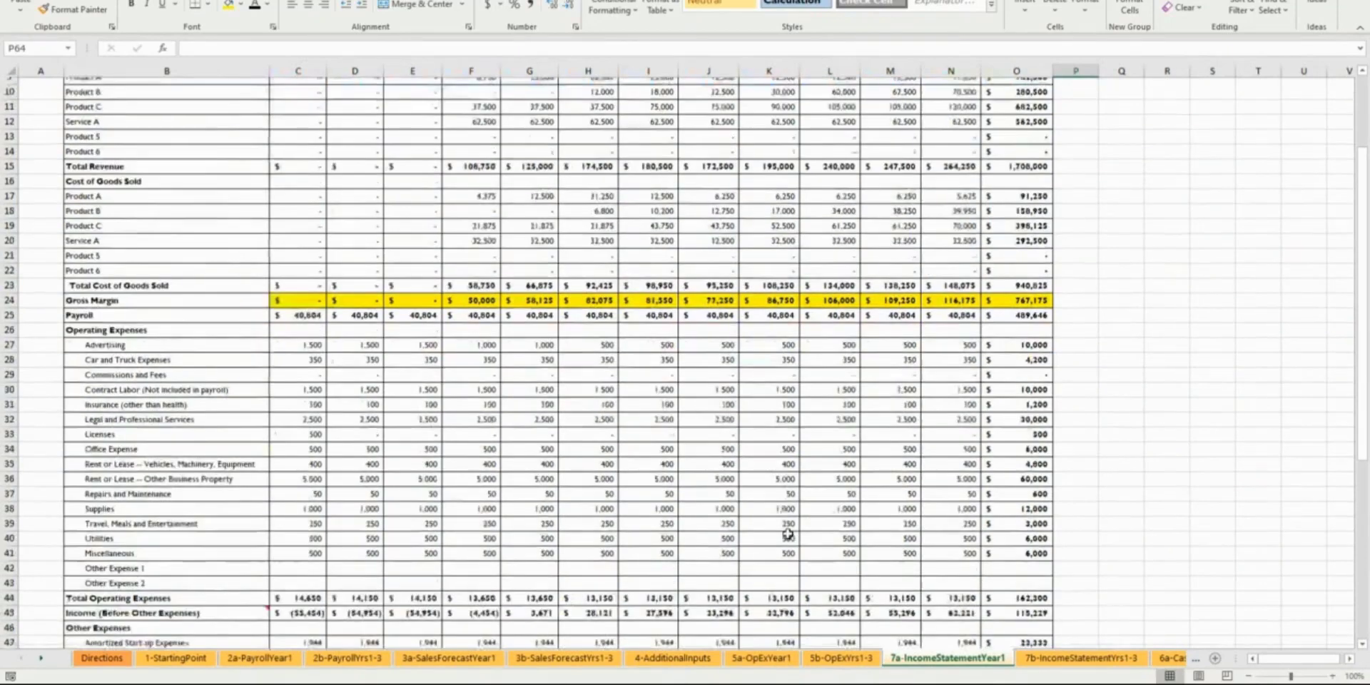
{"action": "scroll", "coordinate": [355, 537], "scroll_direction": "down", "scroll_amount": 1}
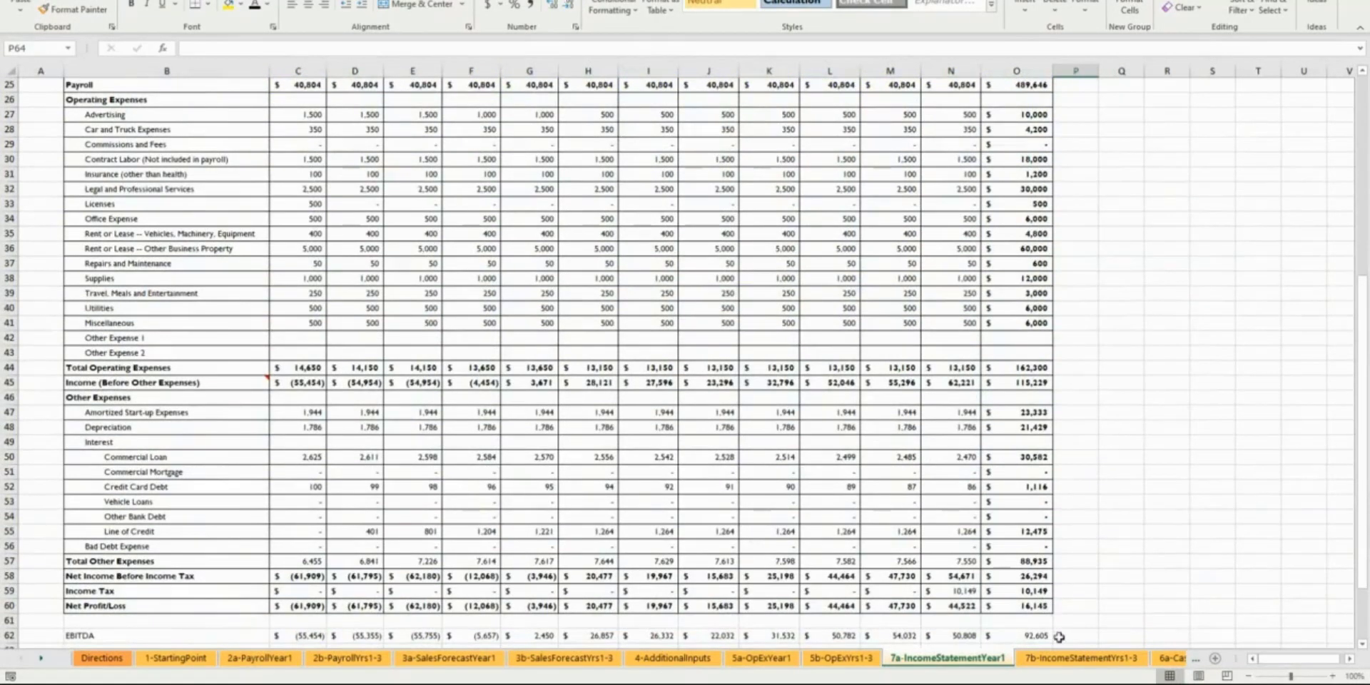
Step: Review the First, Second and Third Year columns on 7b-IncomeStatementYrs1-3, from Revenue down to the first-year Net Income/Loss
{"action": "left_click", "coordinate": [1062, 658]}
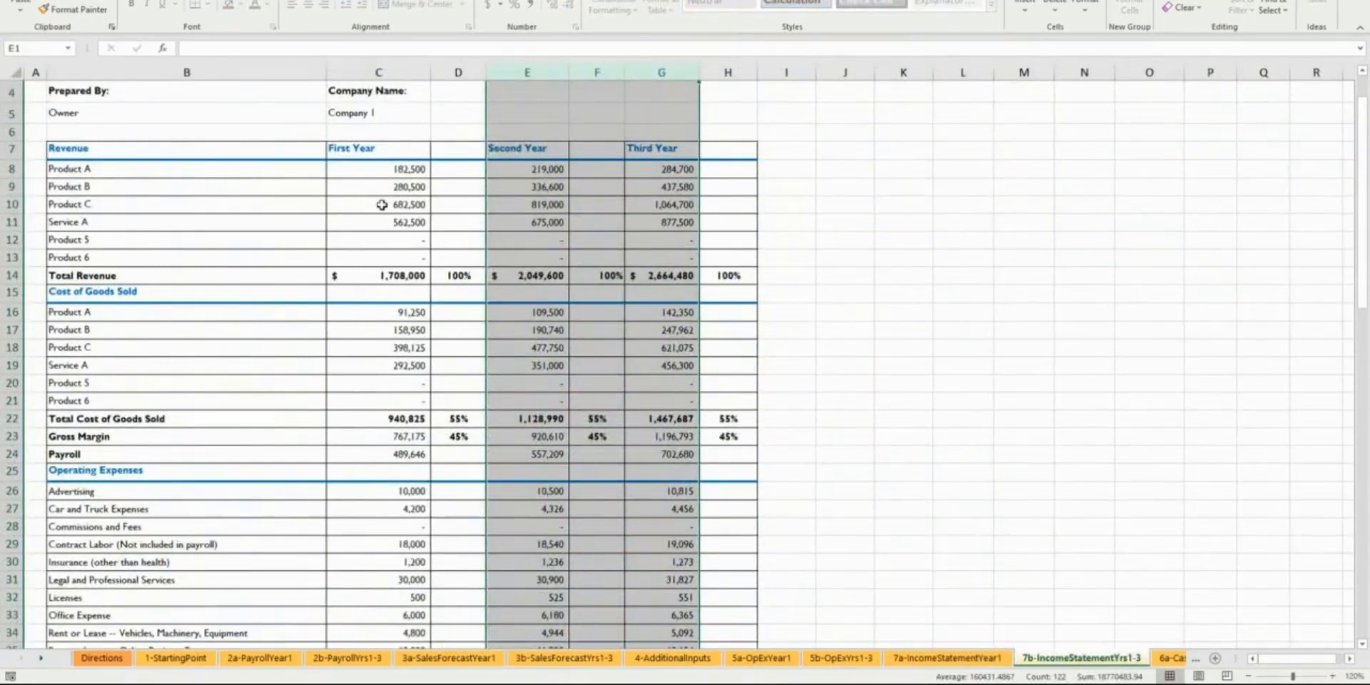
{"action": "left_click_drag", "start_coordinate": [385, 149], "coordinate": [667, 642]}
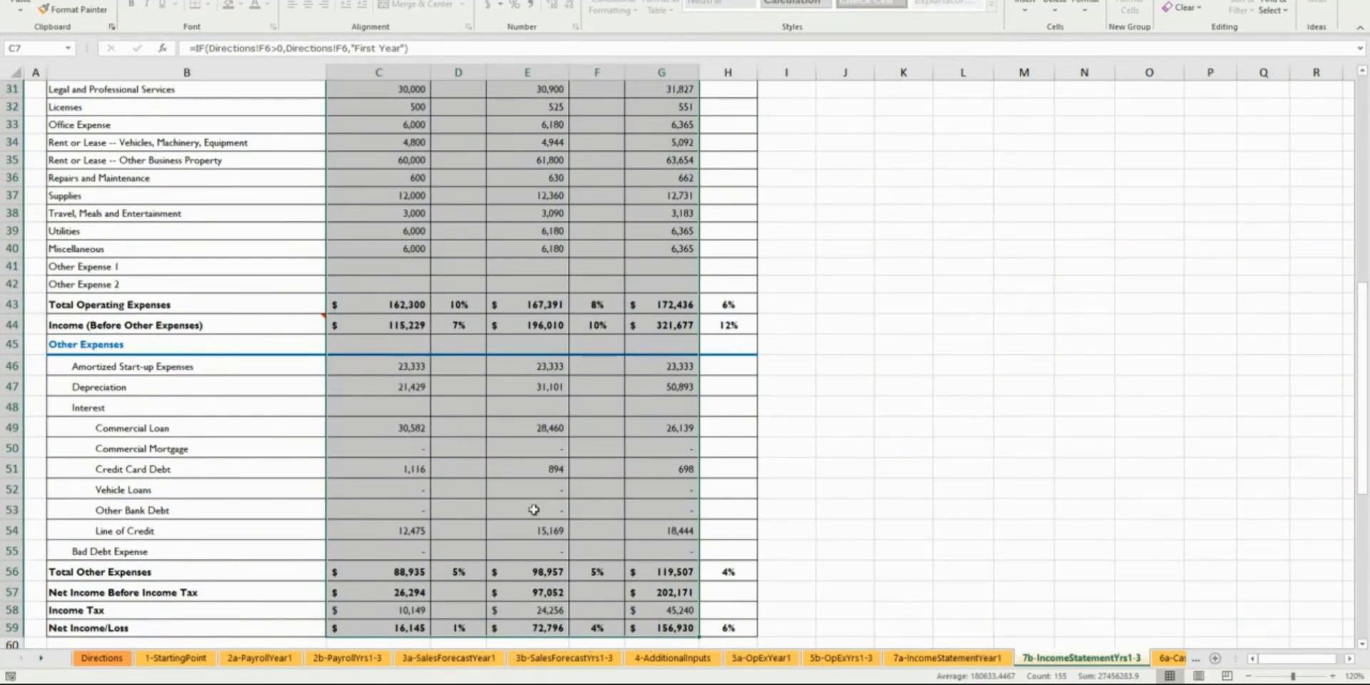
{"action": "left_click", "coordinate": [383, 628]}
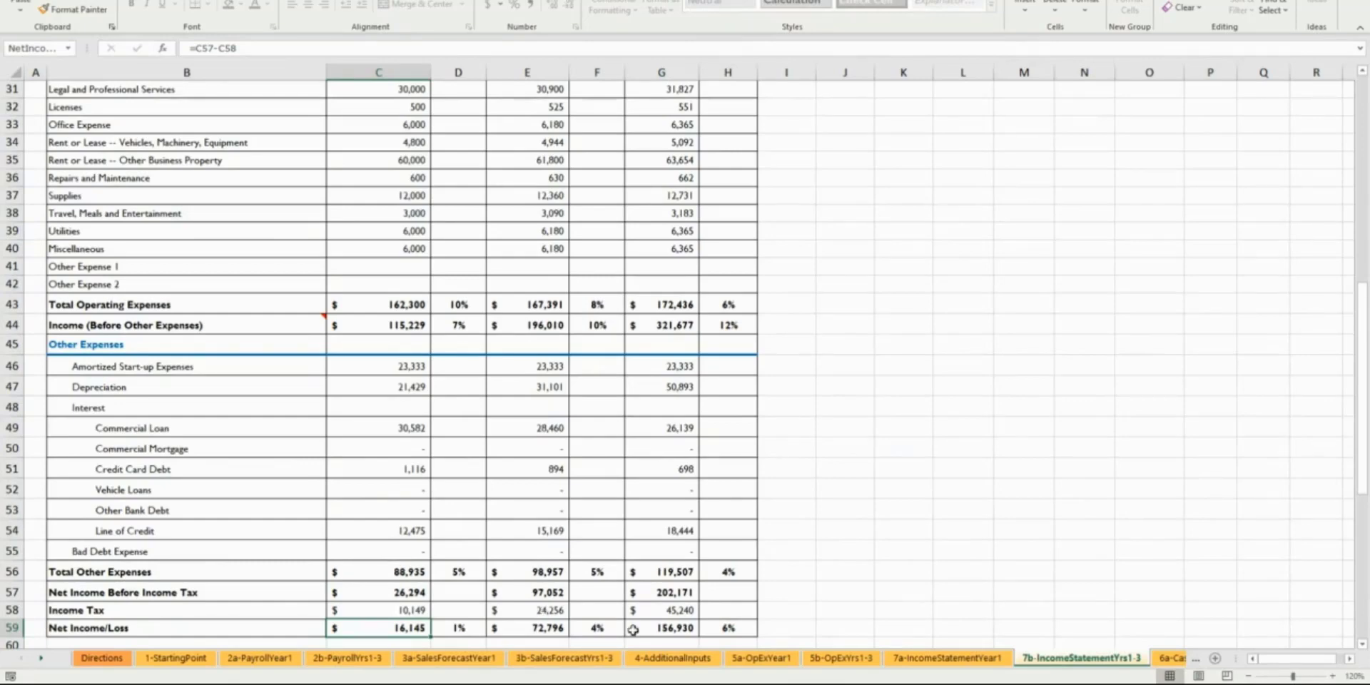
Step: Revisit the sales forecast, payroll, 4-AdditionalInputs and 7a-IncomeStatementYear1 sheets, ending back on 7b-IncomeStatementYrs1-3
{"action": "left_click", "coordinate": [702, 655]}
{"action": "left_click", "coordinate": [602, 658]}
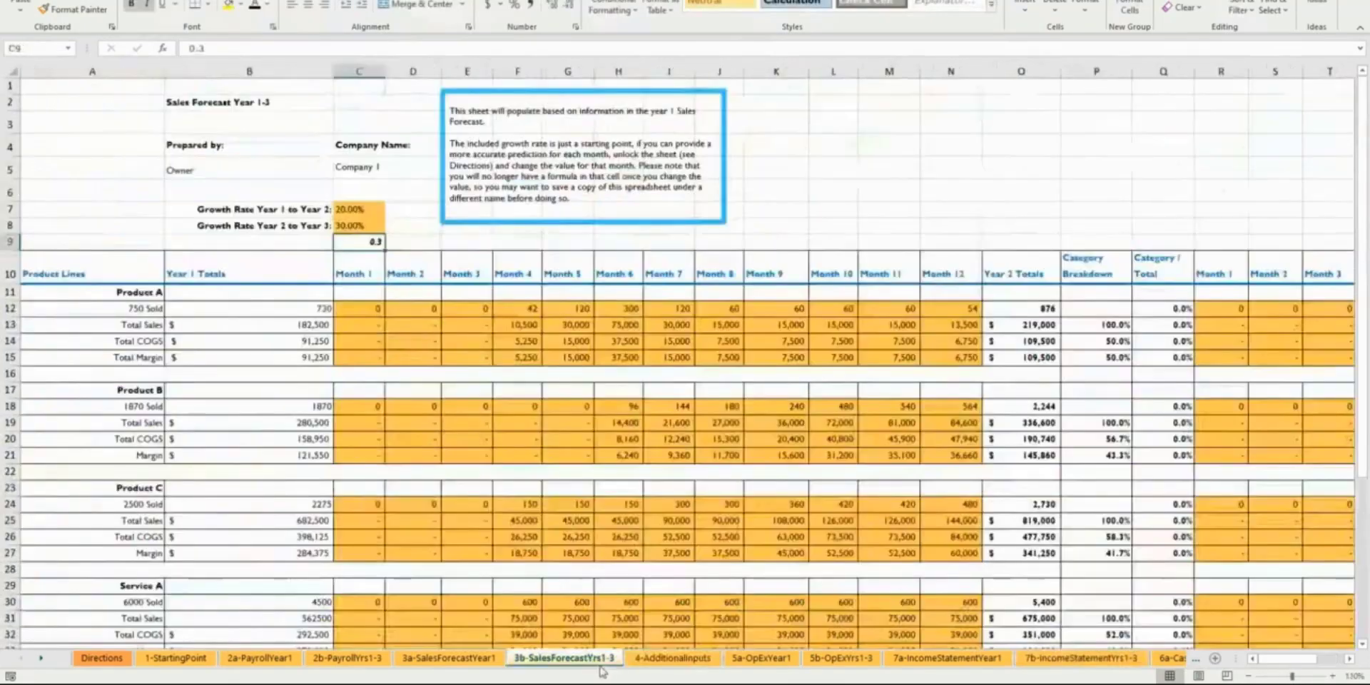
{"action": "left_click", "coordinate": [448, 658]}
{"action": "left_click", "coordinate": [347, 658]}
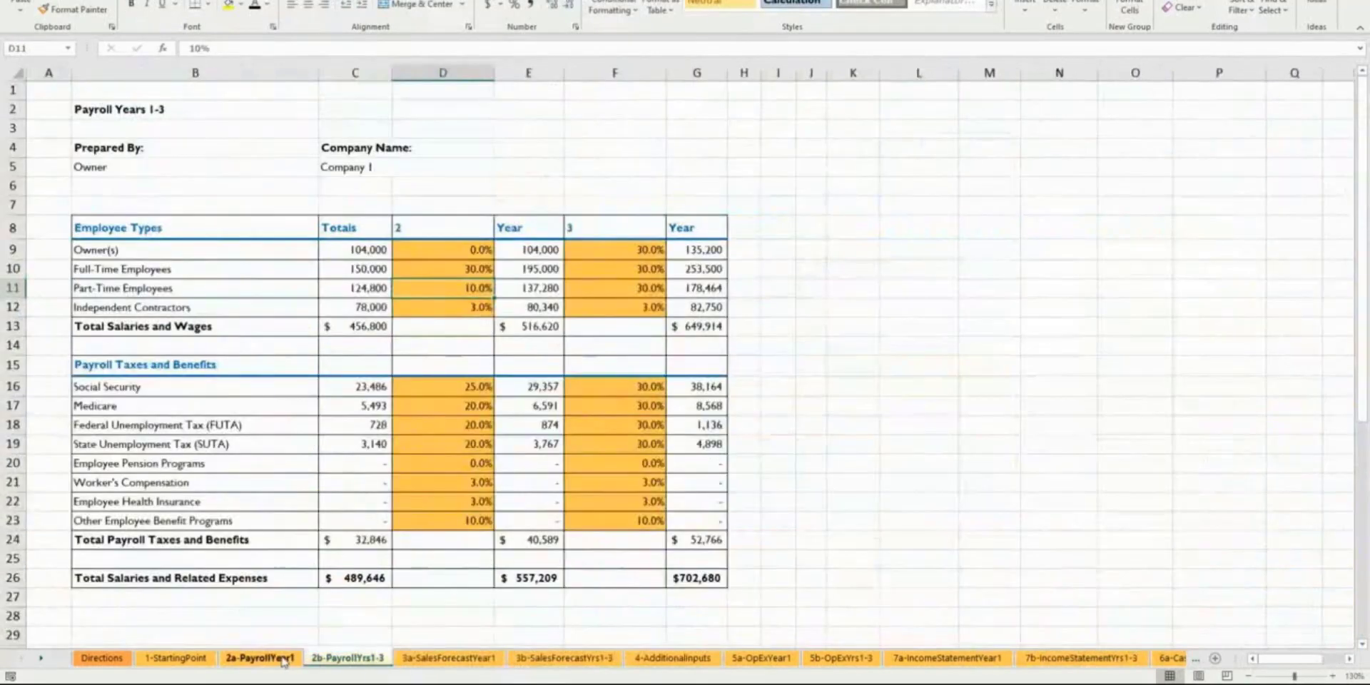
{"action": "left_click", "coordinate": [284, 658]}
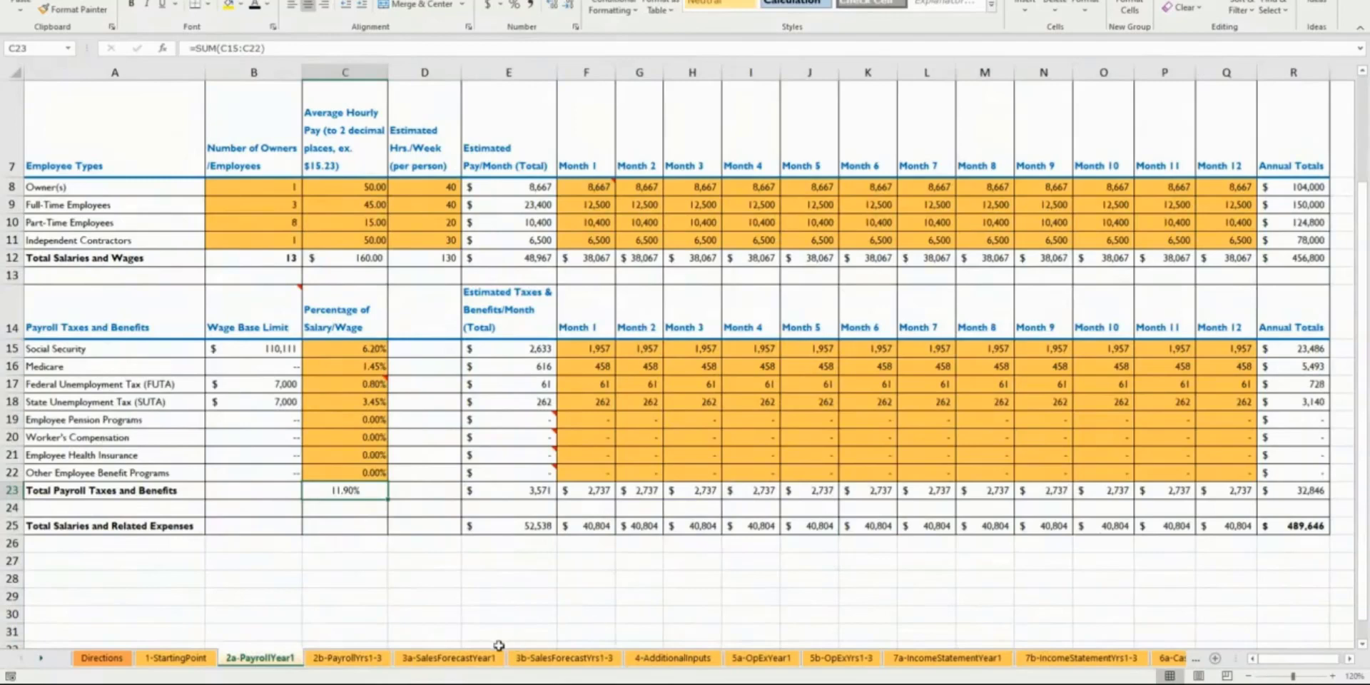
{"action": "left_click", "coordinate": [667, 657]}
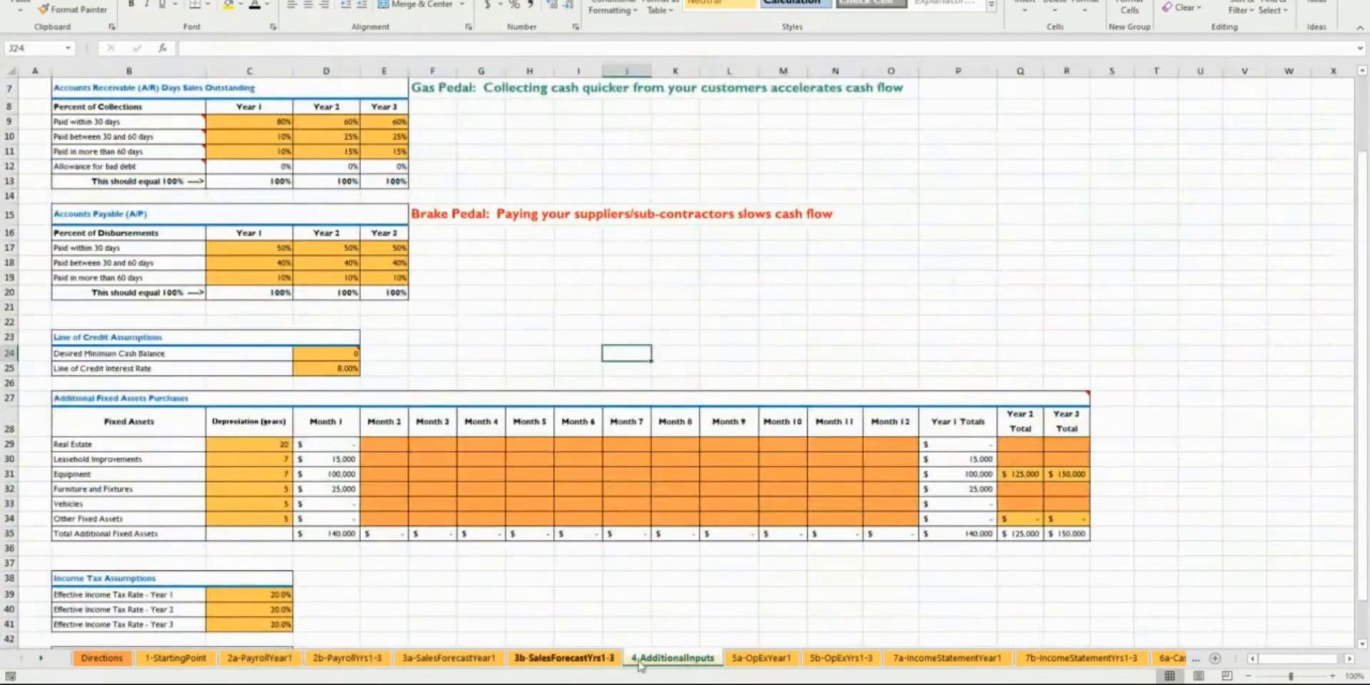
{"action": "left_click", "coordinate": [936, 662]}
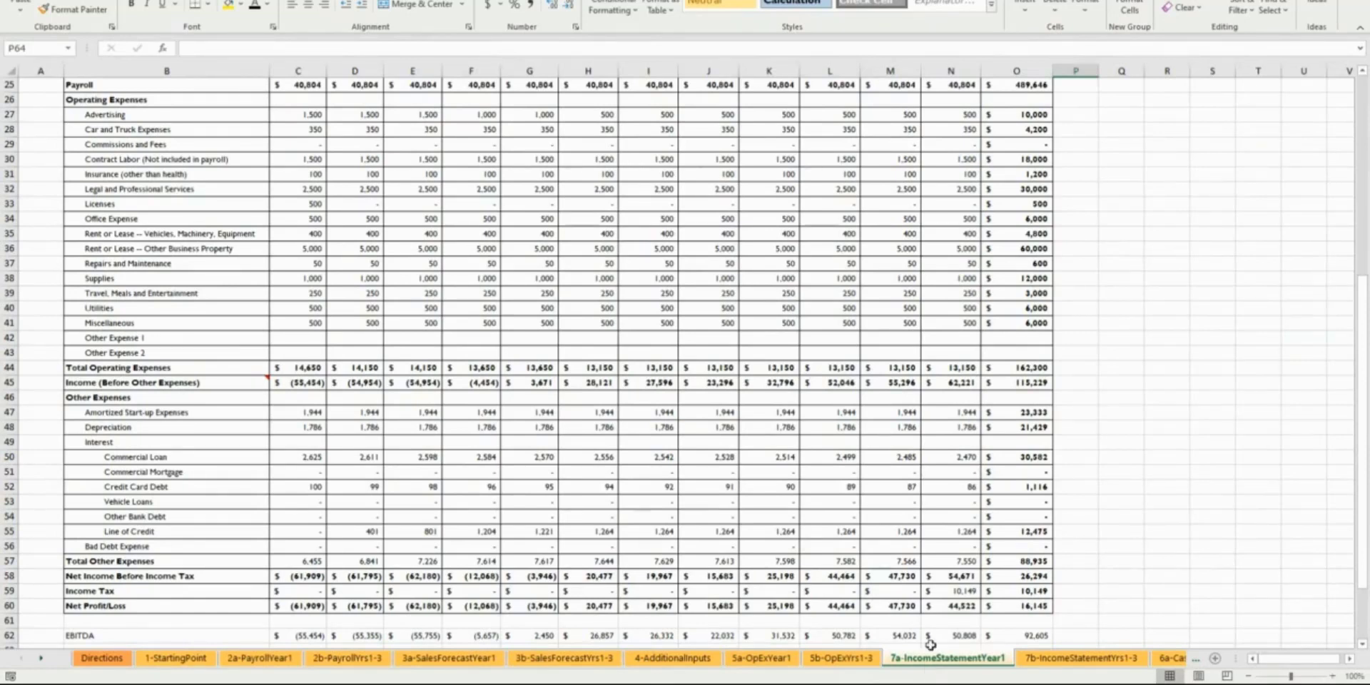
{"action": "left_click", "coordinate": [1054, 660]}
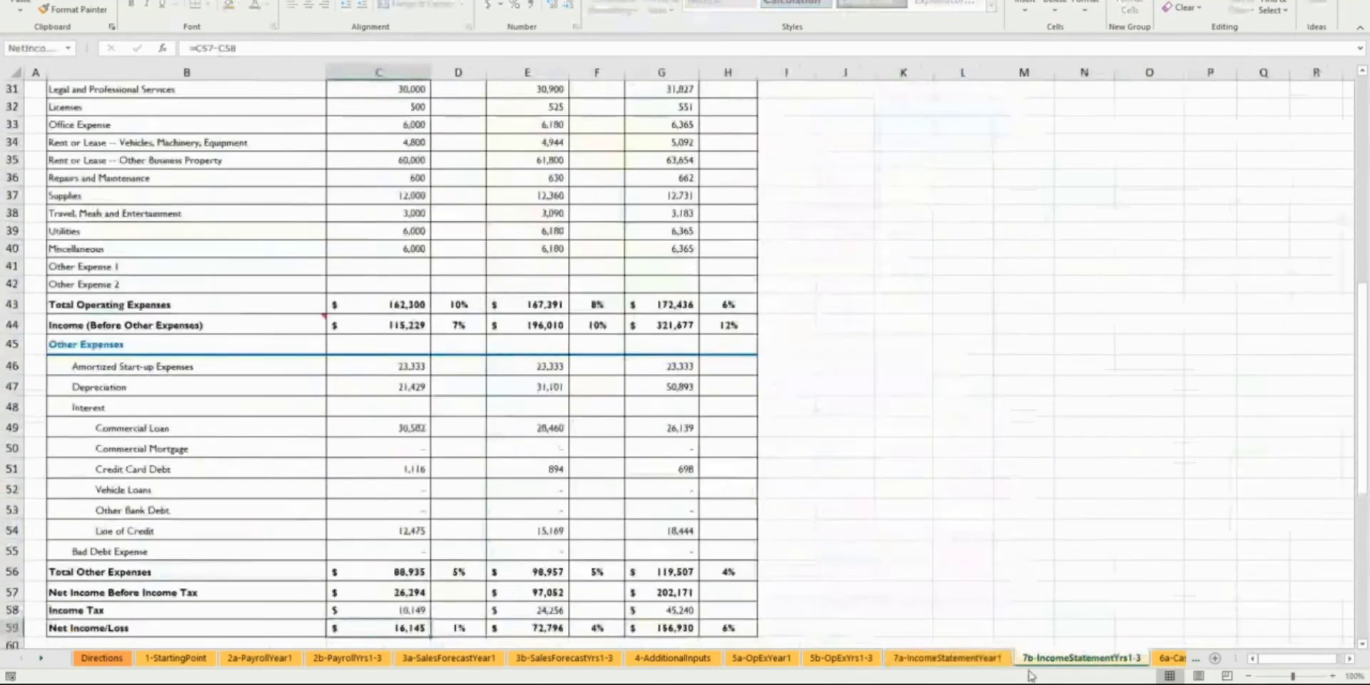
Step: Open the 6a-CashFlowYear1 sheet and examine the Cash Inflows labels, Month 1 New Fixed Asset Purchases and Month 4 Cost of Goods Sold
{"action": "left_click", "coordinate": [1173, 658]}
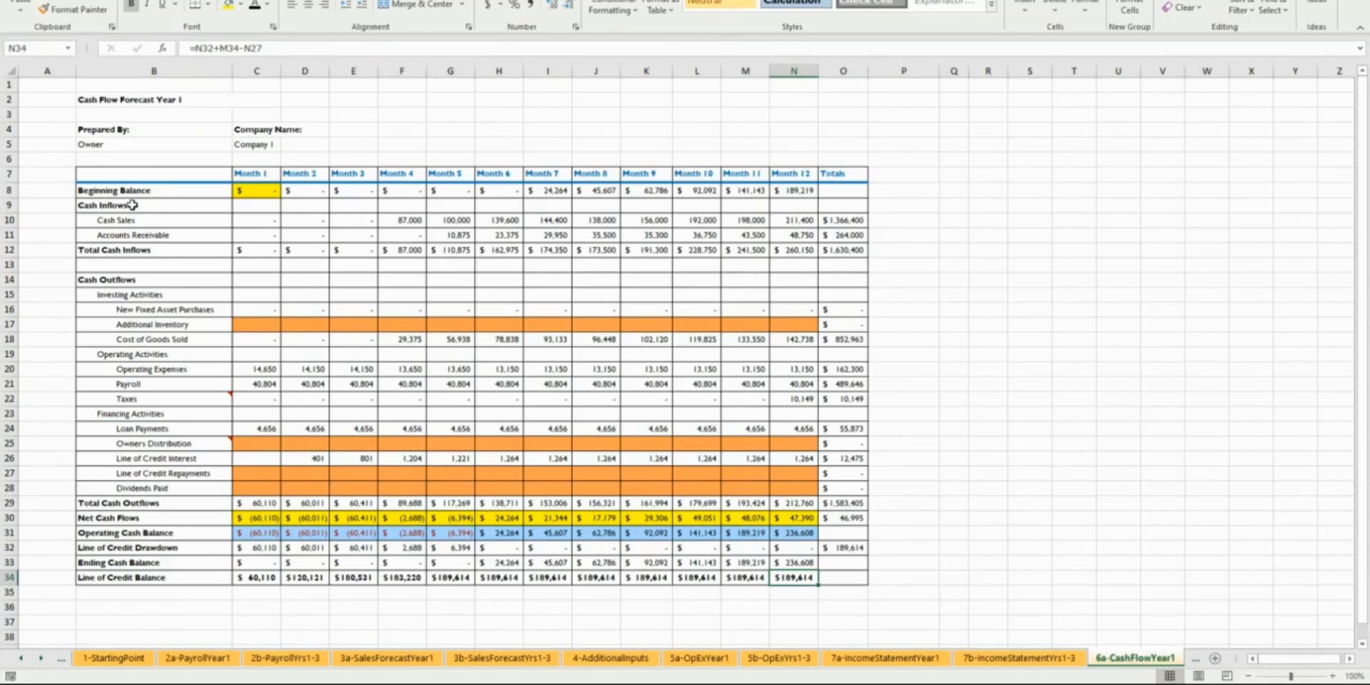
{"action": "left_click_drag", "start_coordinate": [133, 205], "coordinate": [128, 251]}
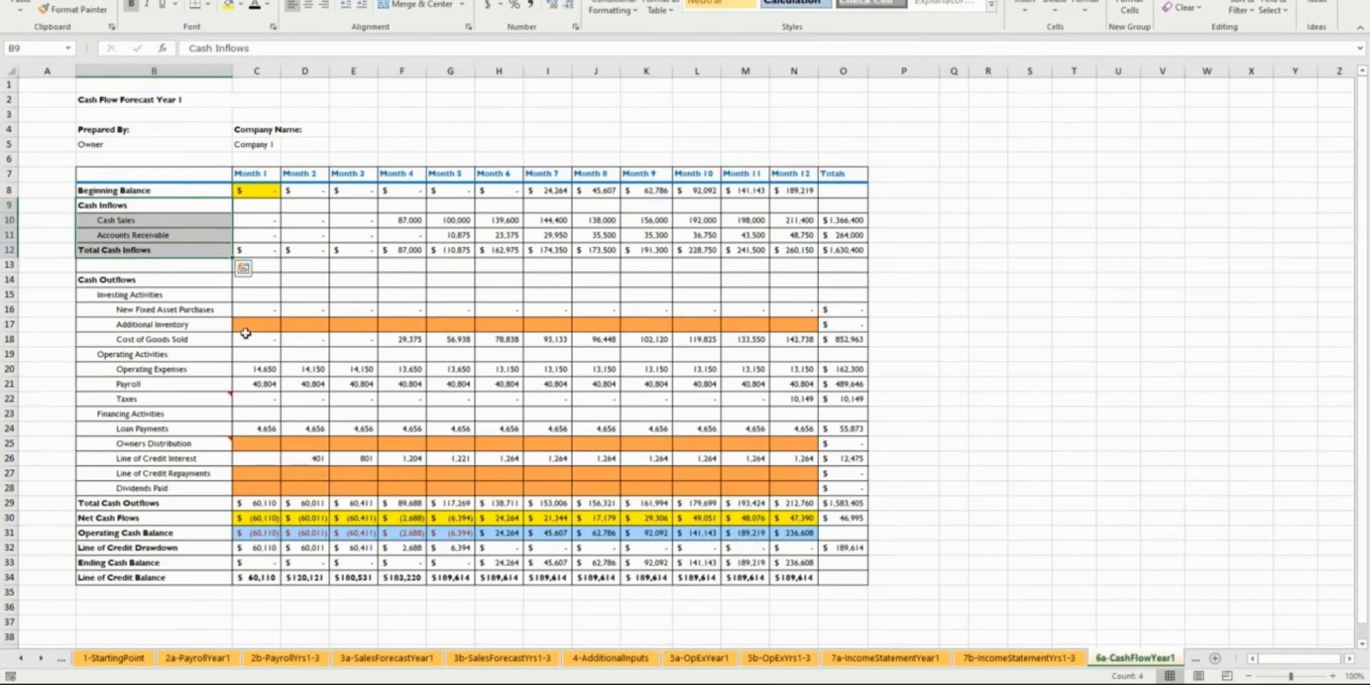
{"action": "left_click", "coordinate": [272, 315]}
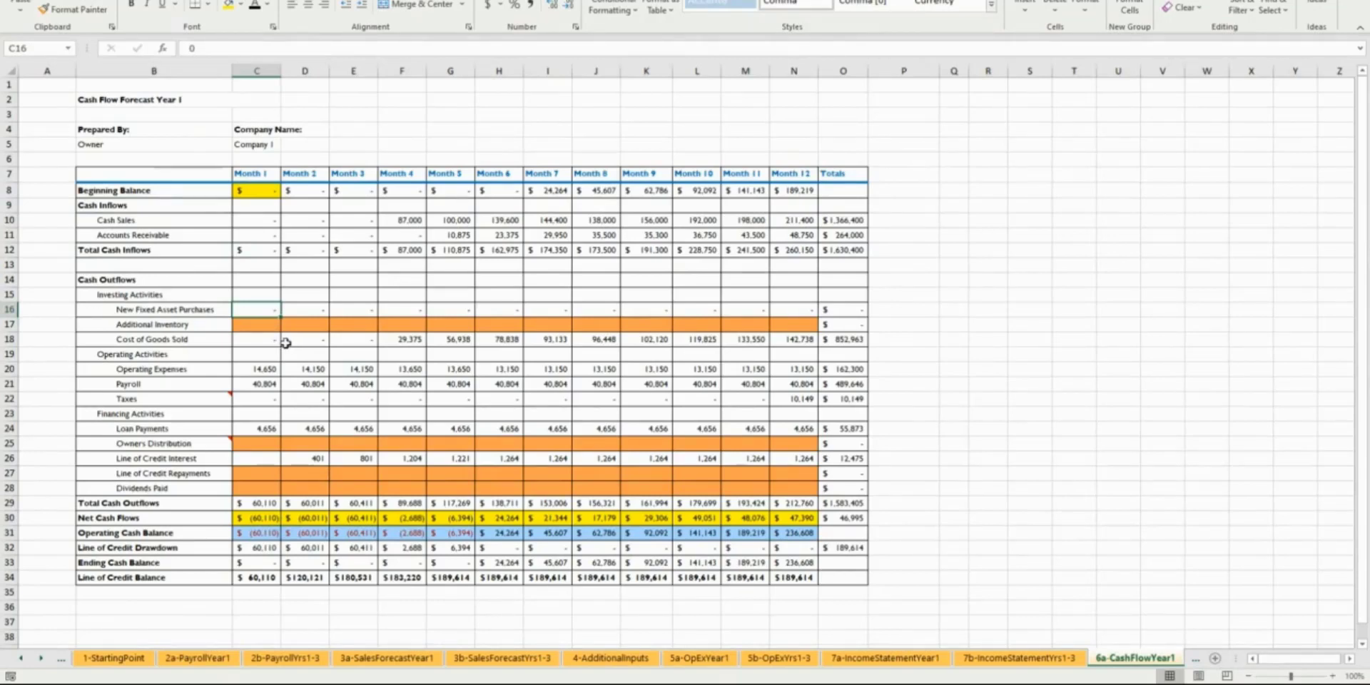
{"action": "left_click", "coordinate": [282, 343]}
{"action": "left_click", "coordinate": [392, 342]}
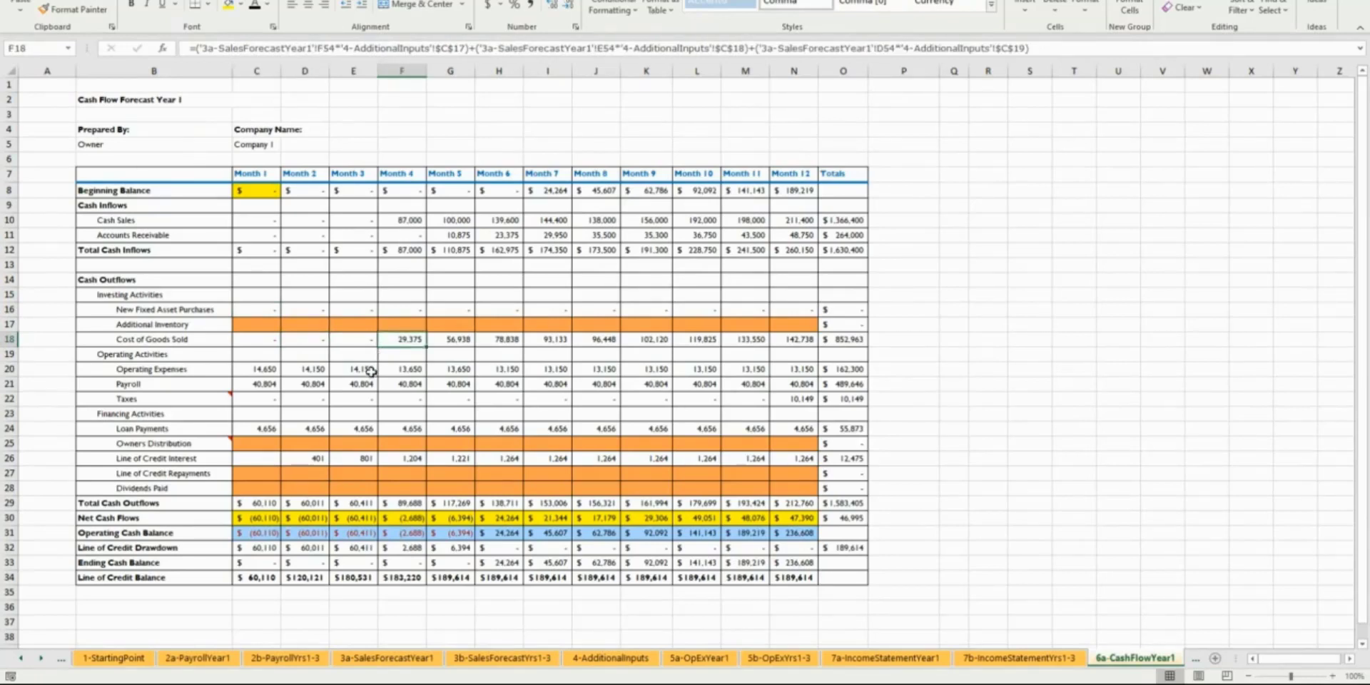
Step: Inspect the Month 1 Operating Expenses, Payroll and Loan Payments outflows, along with the Owners Distribution row
{"action": "left_click", "coordinate": [260, 374]}
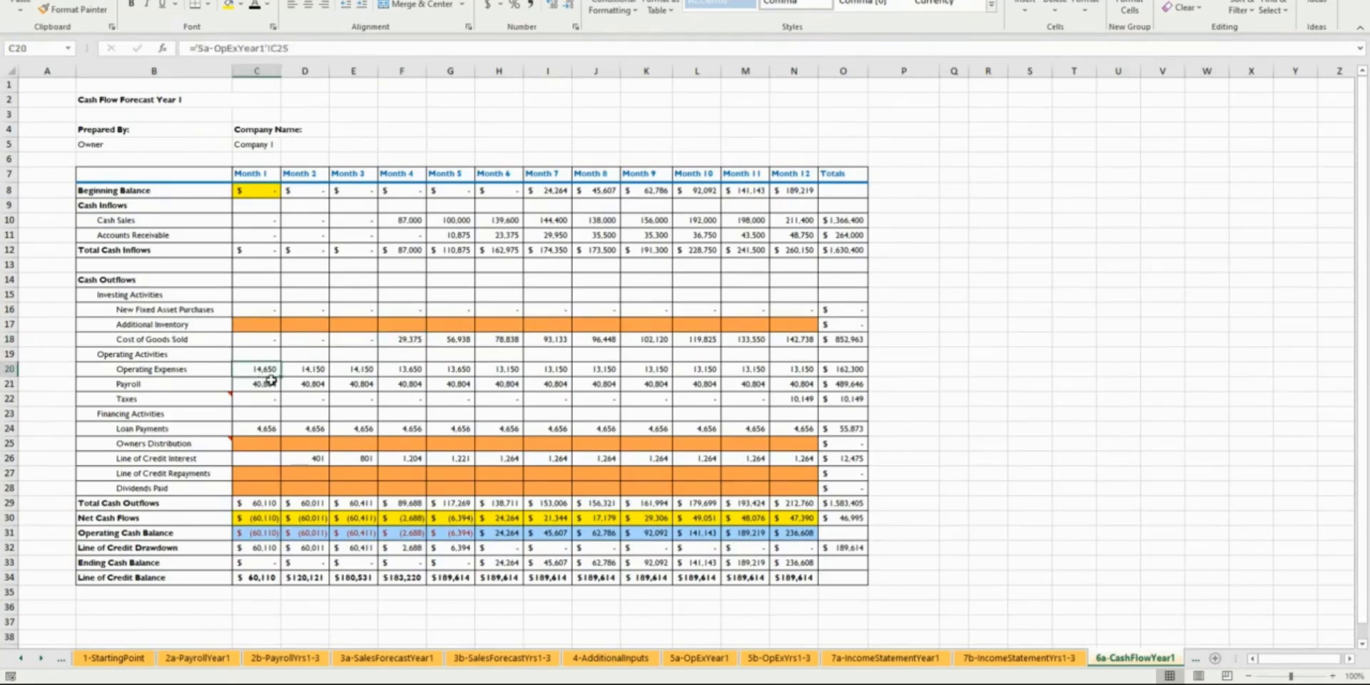
{"action": "left_click", "coordinate": [271, 380]}
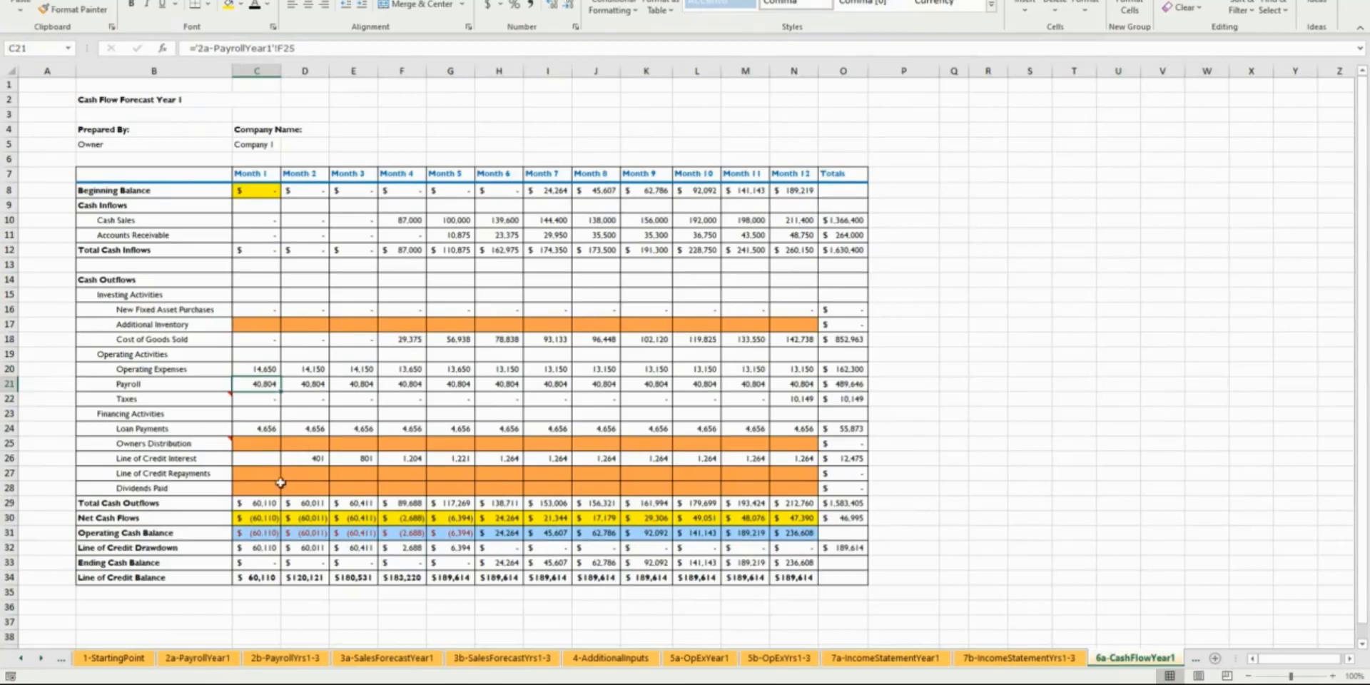
{"action": "left_click", "coordinate": [269, 428]}
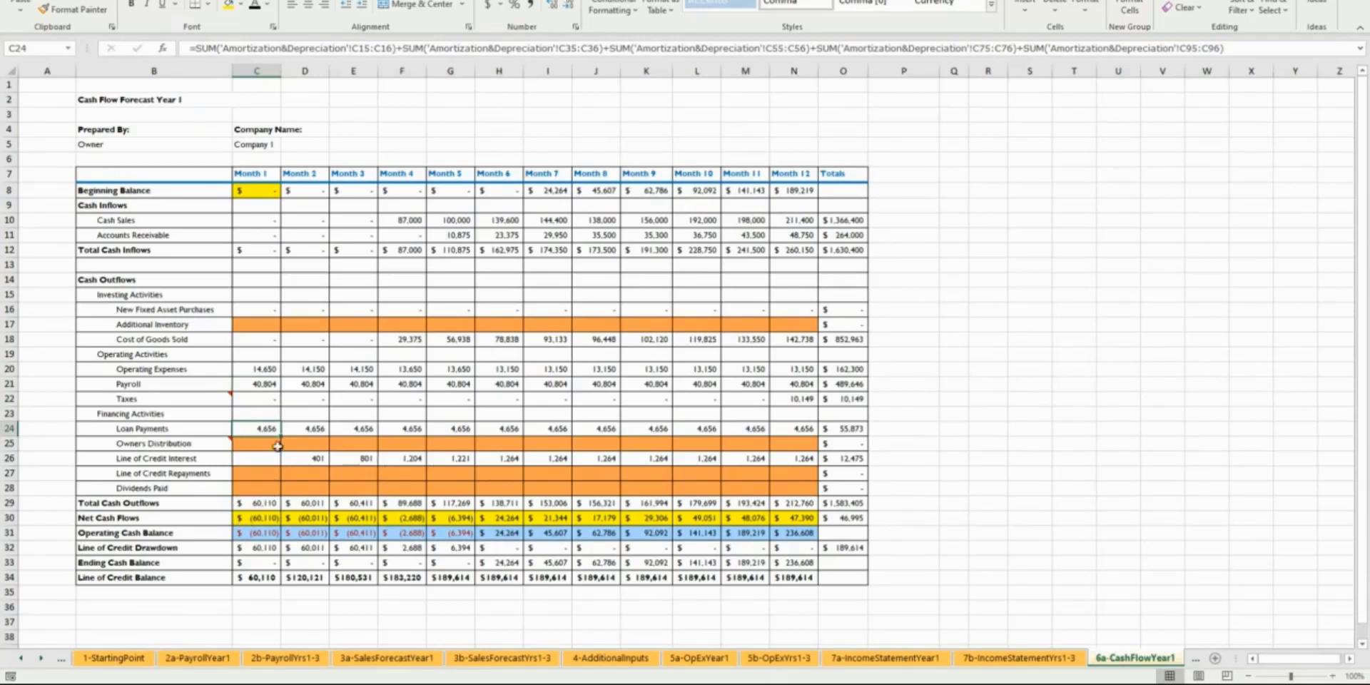
{"action": "left_click", "coordinate": [344, 446]}
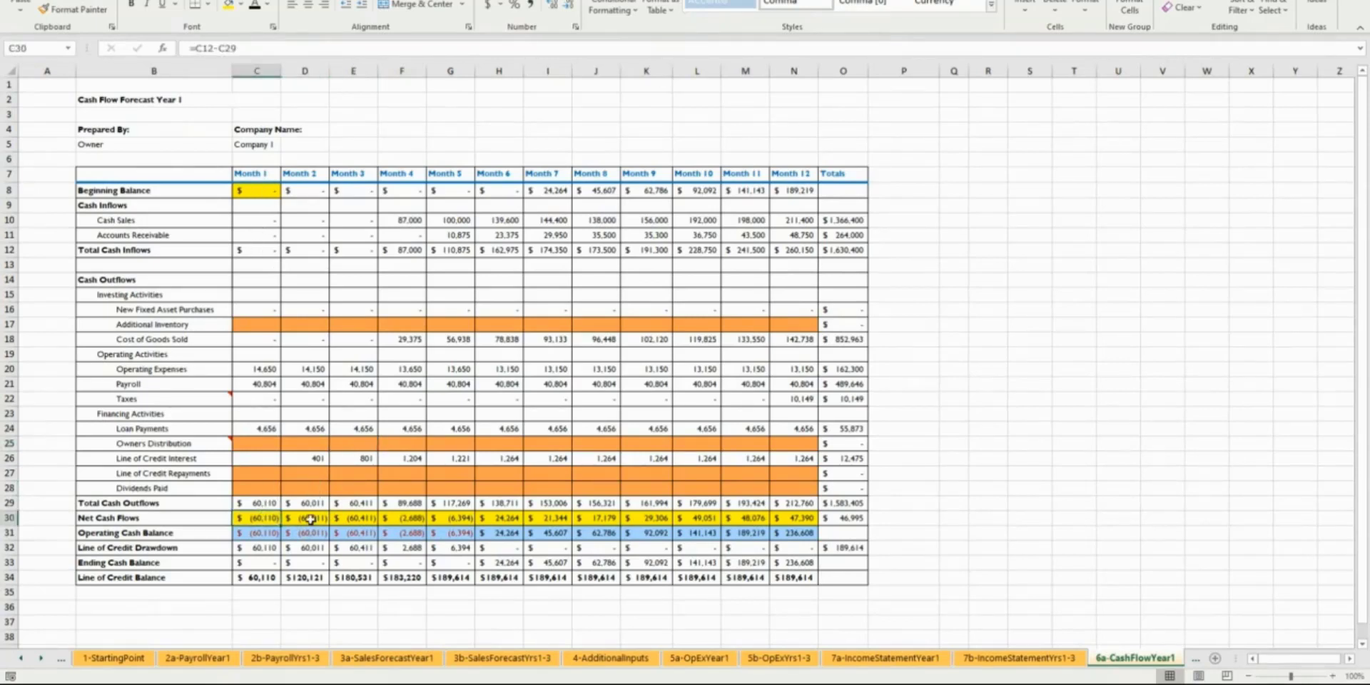
Step: Compare the Net Cash Flows of Month 3 and Month 1 with the Month 1 Total Cash Outflows
{"action": "left_click", "coordinate": [358, 518]}
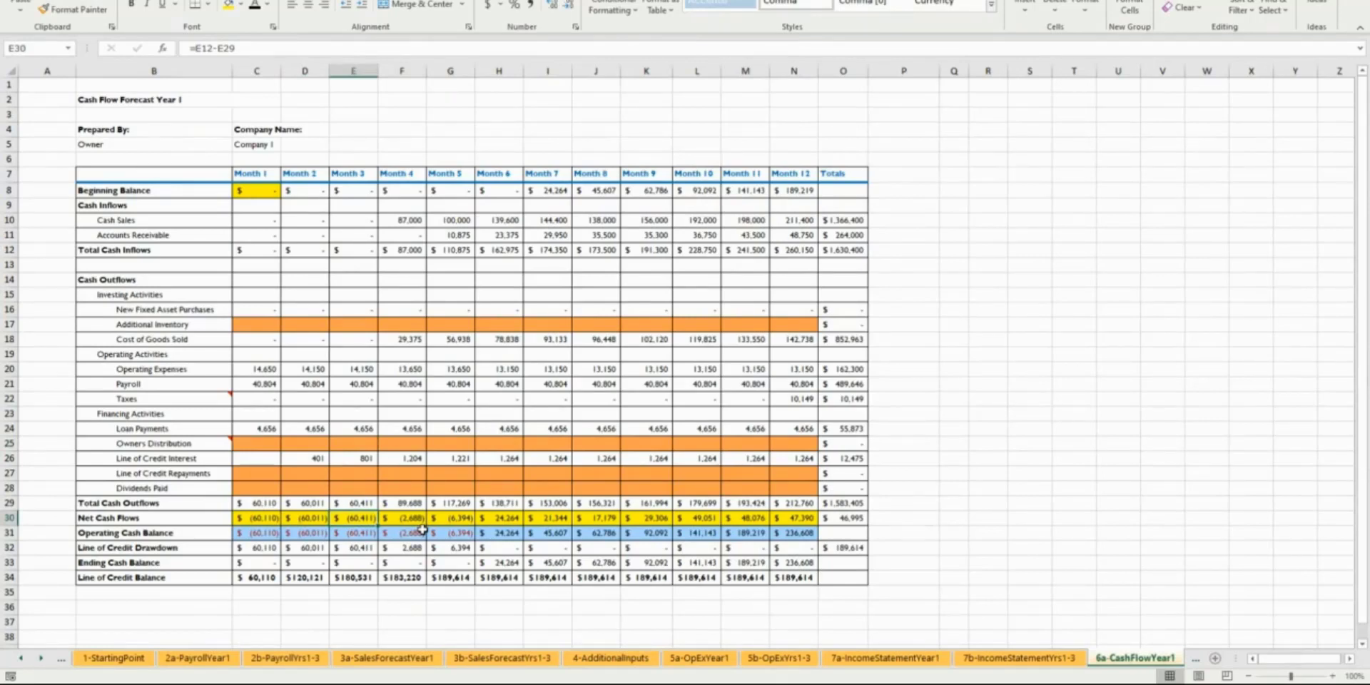
{"action": "left_click", "coordinate": [269, 519]}
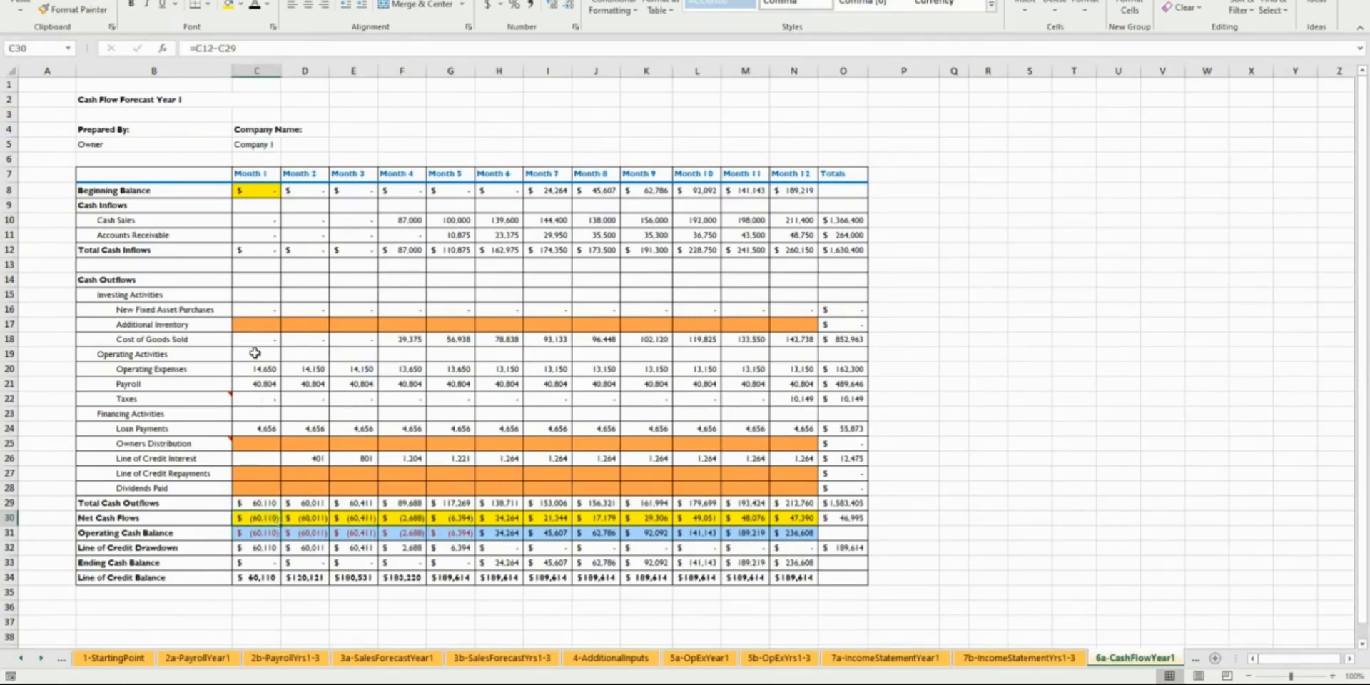
{"action": "left_click", "coordinate": [269, 505]}
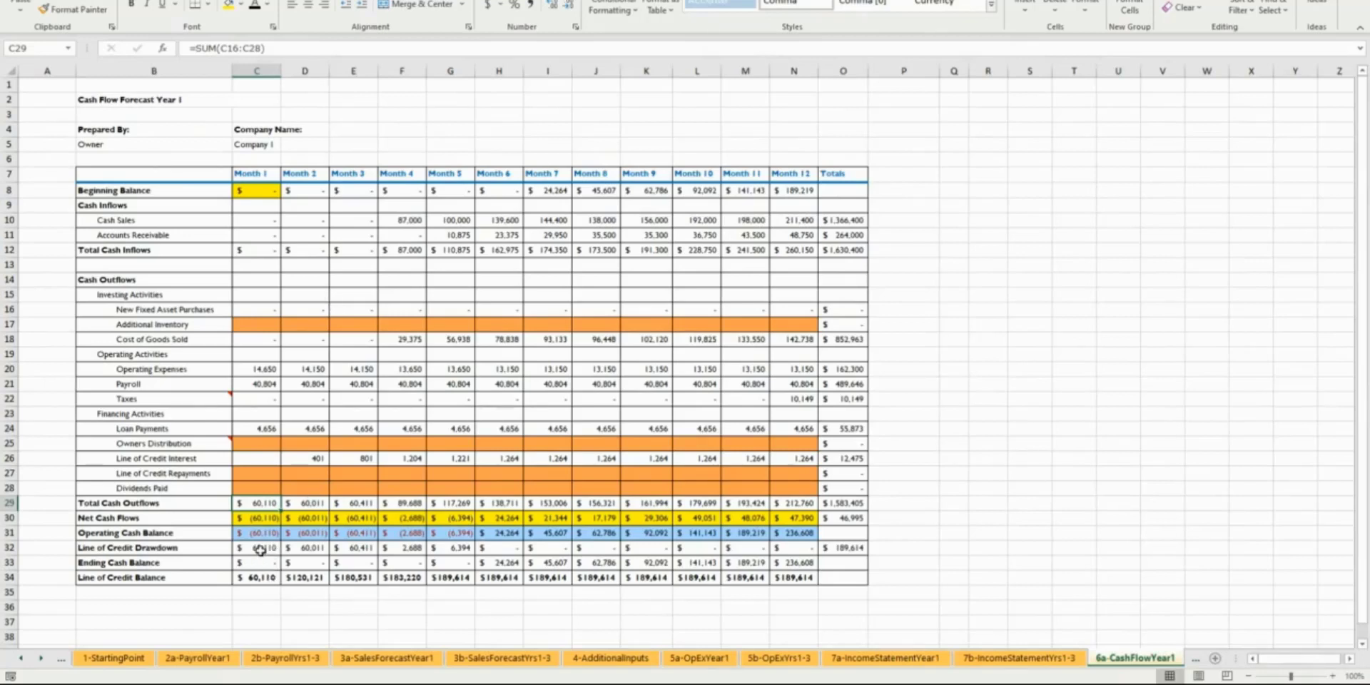
Step: Examine the Line of Credit Drawdown amounts for Months 1 to 5, including the individual figures through Month 4
{"action": "left_click_drag", "start_coordinate": [259, 549], "coordinate": [457, 558]}
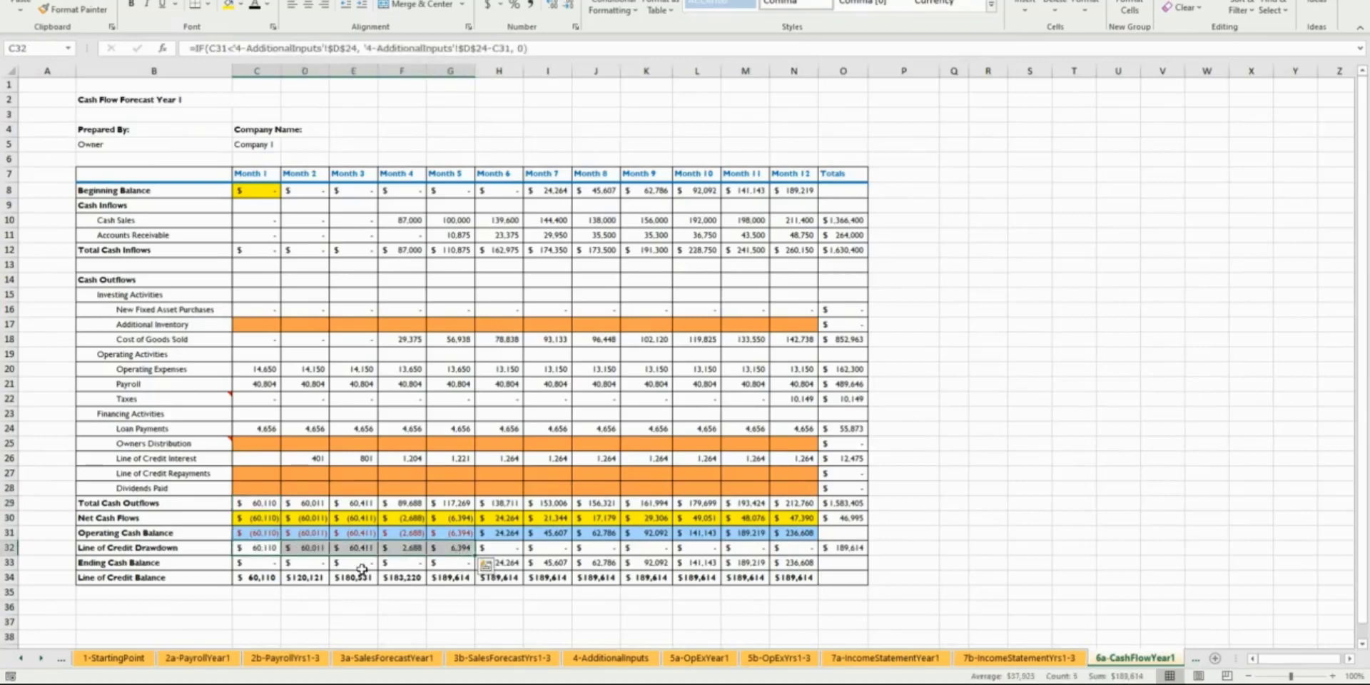
{"action": "left_click", "coordinate": [268, 548]}
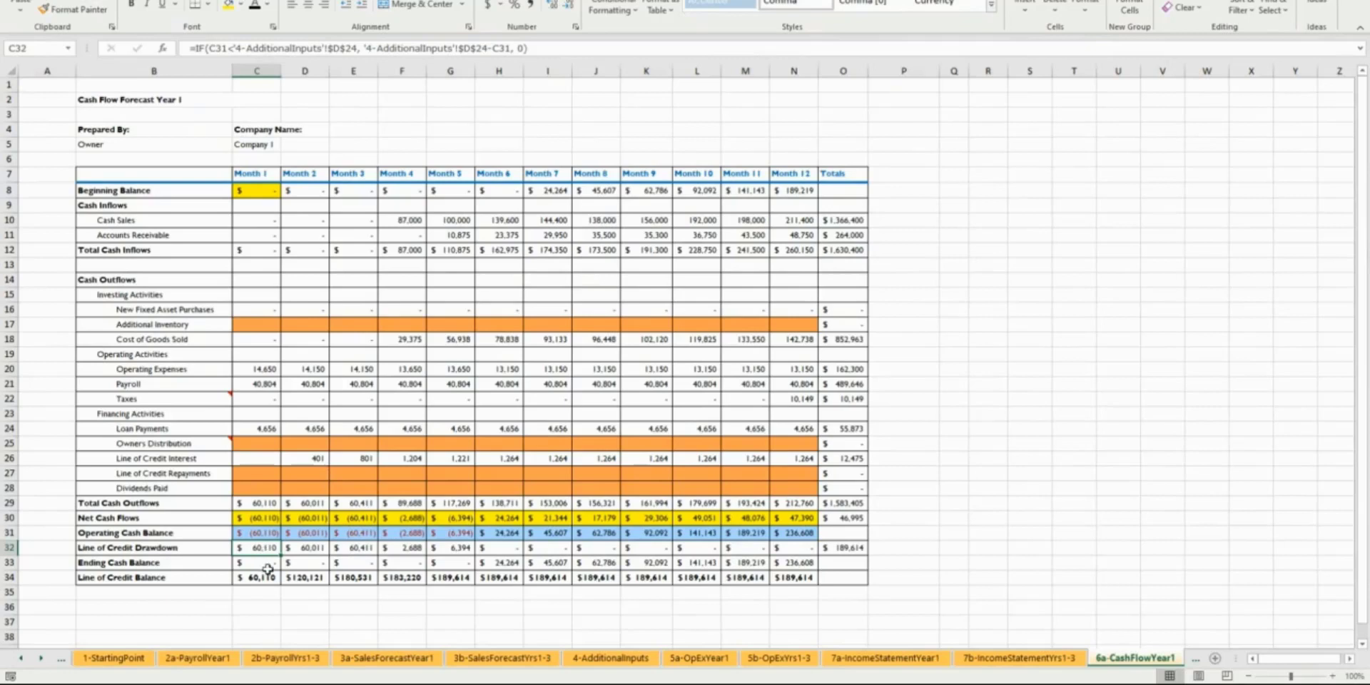
{"action": "left_click_drag", "start_coordinate": [269, 548], "coordinate": [444, 548]}
{"action": "left_click", "coordinate": [251, 549]}
{"action": "left_click", "coordinate": [318, 550]}
{"action": "left_click", "coordinate": [366, 549]}
{"action": "left_click", "coordinate": [401, 549]}
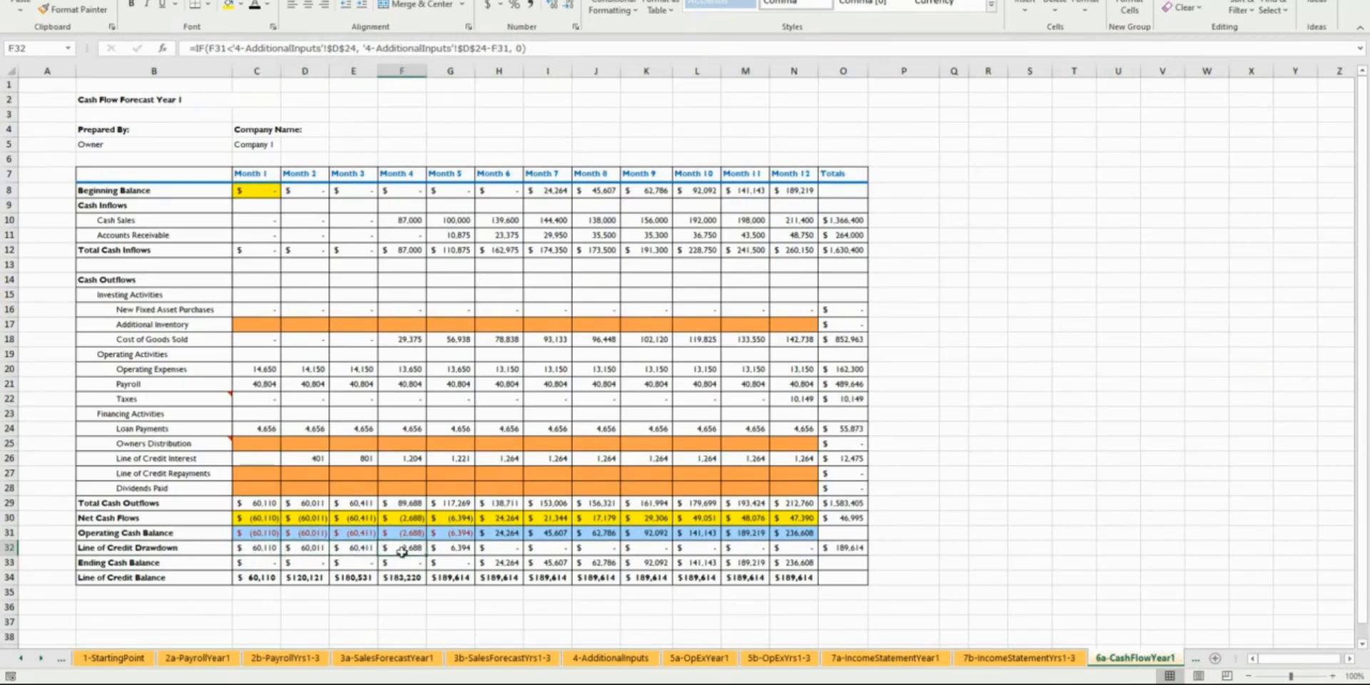
Step: Trace how the Month 1 and Month 2 drawdowns accumulate in the Line of Credit Balance through Month 3
{"action": "left_click", "coordinate": [257, 576]}
{"action": "left_click", "coordinate": [296, 575]}
{"action": "left_click", "coordinate": [254, 581]}
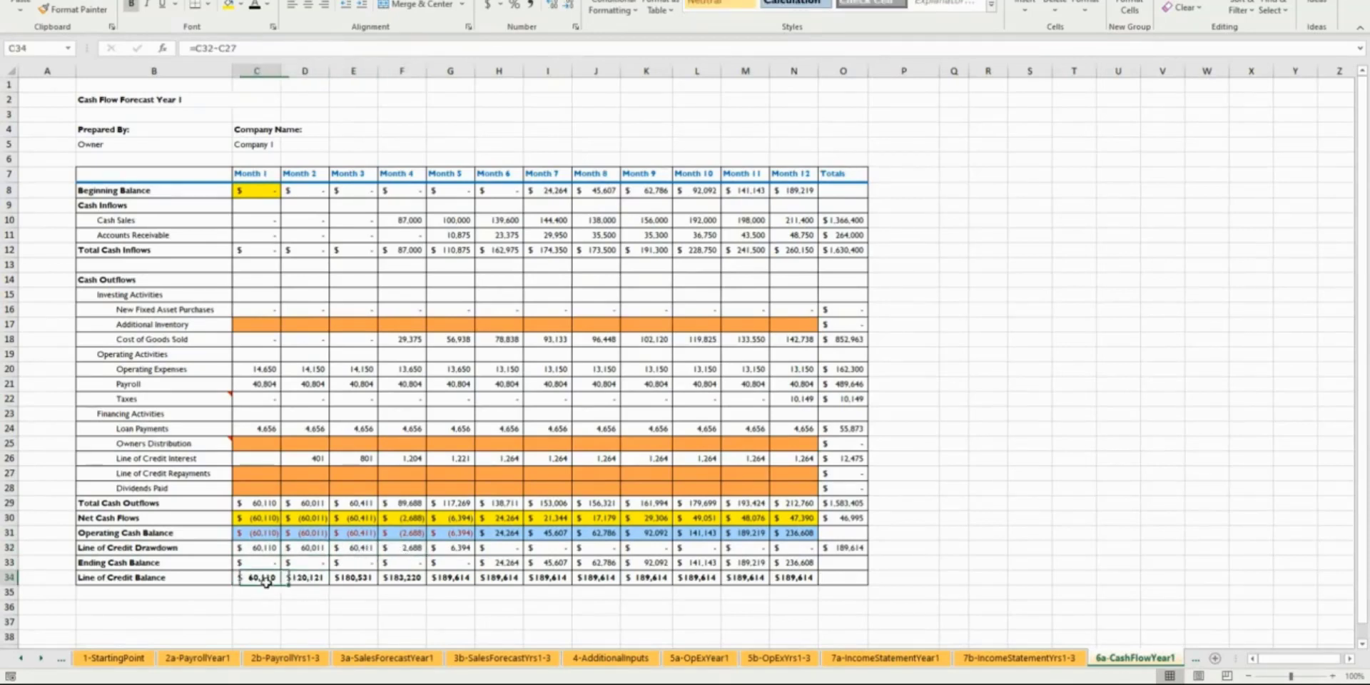
{"action": "left_click", "coordinate": [301, 578]}
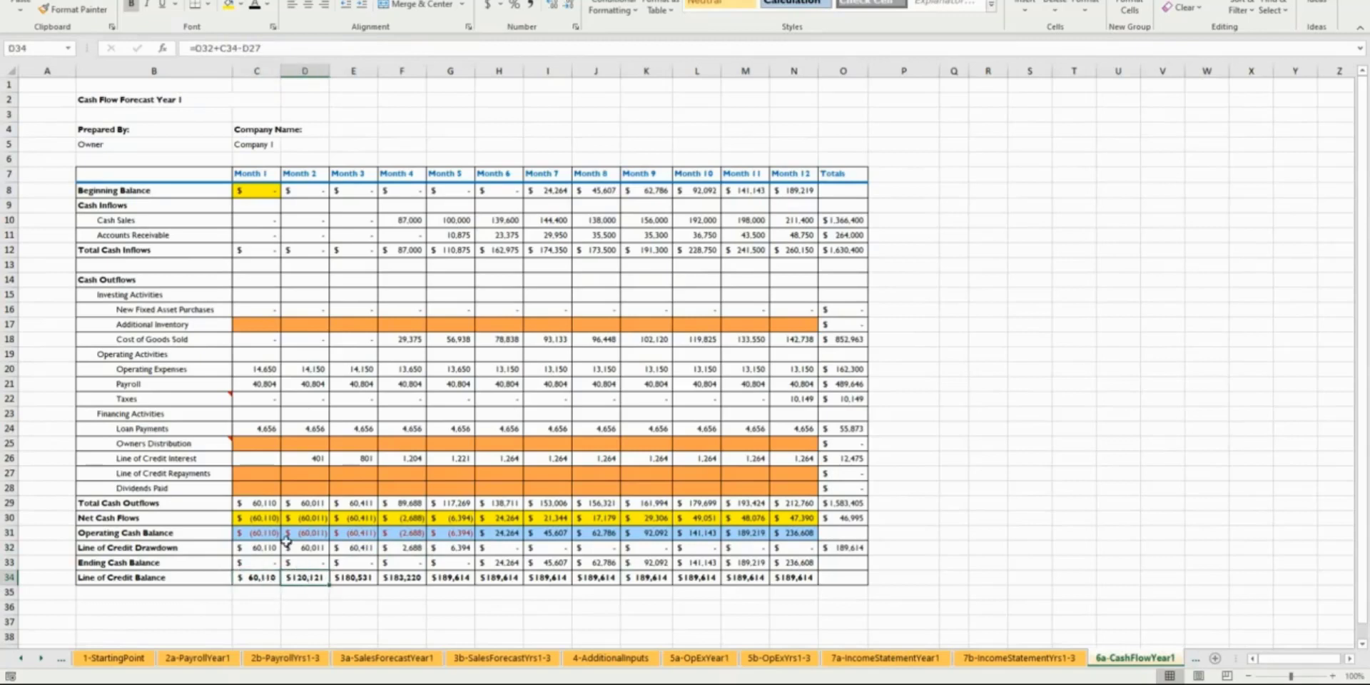
{"action": "left_click", "coordinate": [273, 547]}
{"action": "left_click", "coordinate": [314, 548]}
{"action": "left_click", "coordinate": [319, 575]}
{"action": "left_click", "coordinate": [347, 580]}
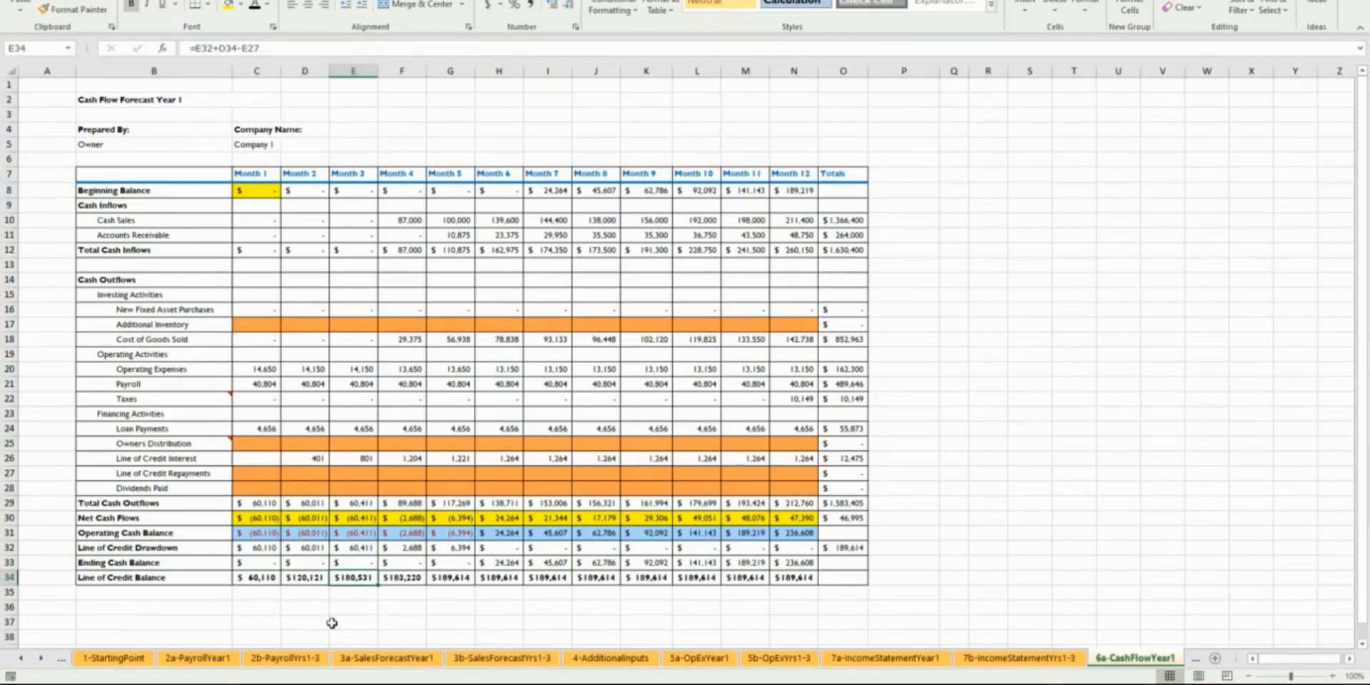
Step: Follow the Line of Credit Balance row from Month 1 onward, finishing on the Month 10 balance
{"action": "left_click_drag", "start_coordinate": [269, 579], "coordinate": [628, 580]}
{"action": "mouse_move", "coordinate": [689, 581]}
{"action": "left_mouse_down"}
{"action": "mouse_move", "coordinate": [745, 581]}
{"action": "mouse_move", "coordinate": [690, 585]}
{"action": "left_mouse_up"}
{"action": "left_click", "coordinate": [690, 579]}
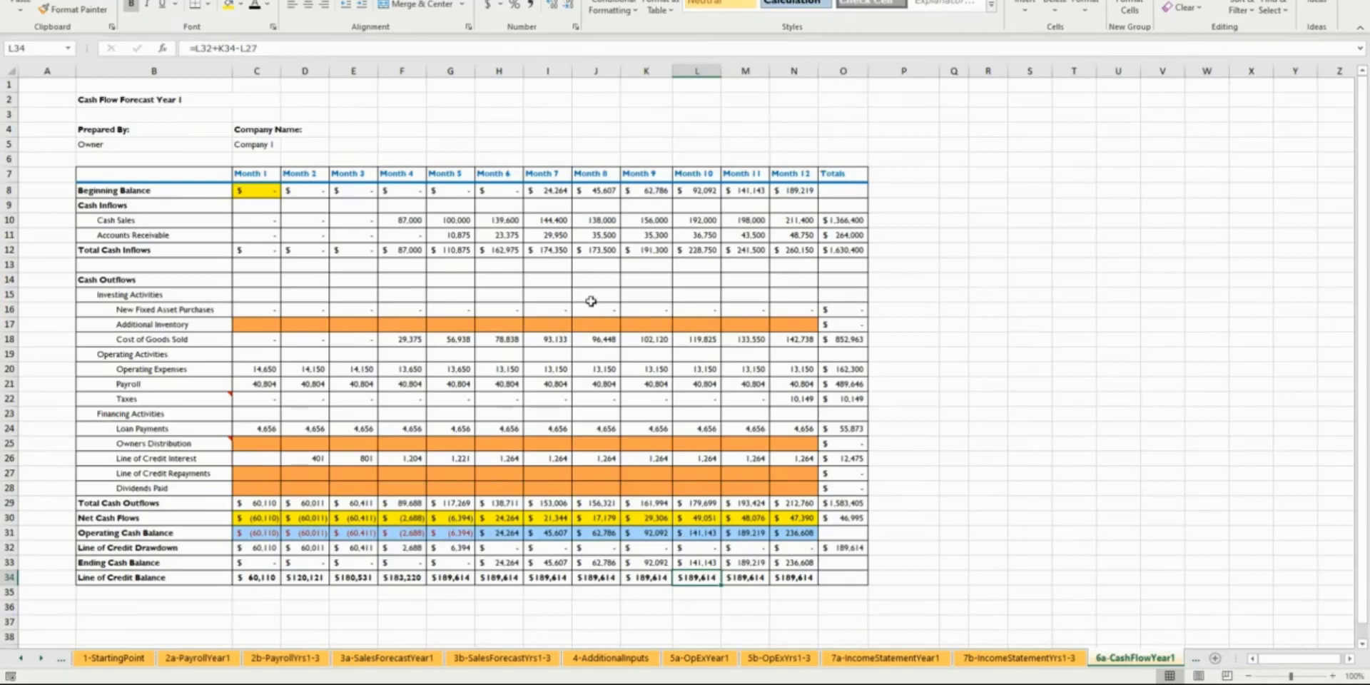
Step: Check the Month 8 Operating Expenses, and review the Line of Credit Balance across the months from Month 1
{"action": "left_click", "coordinate": [587, 371]}
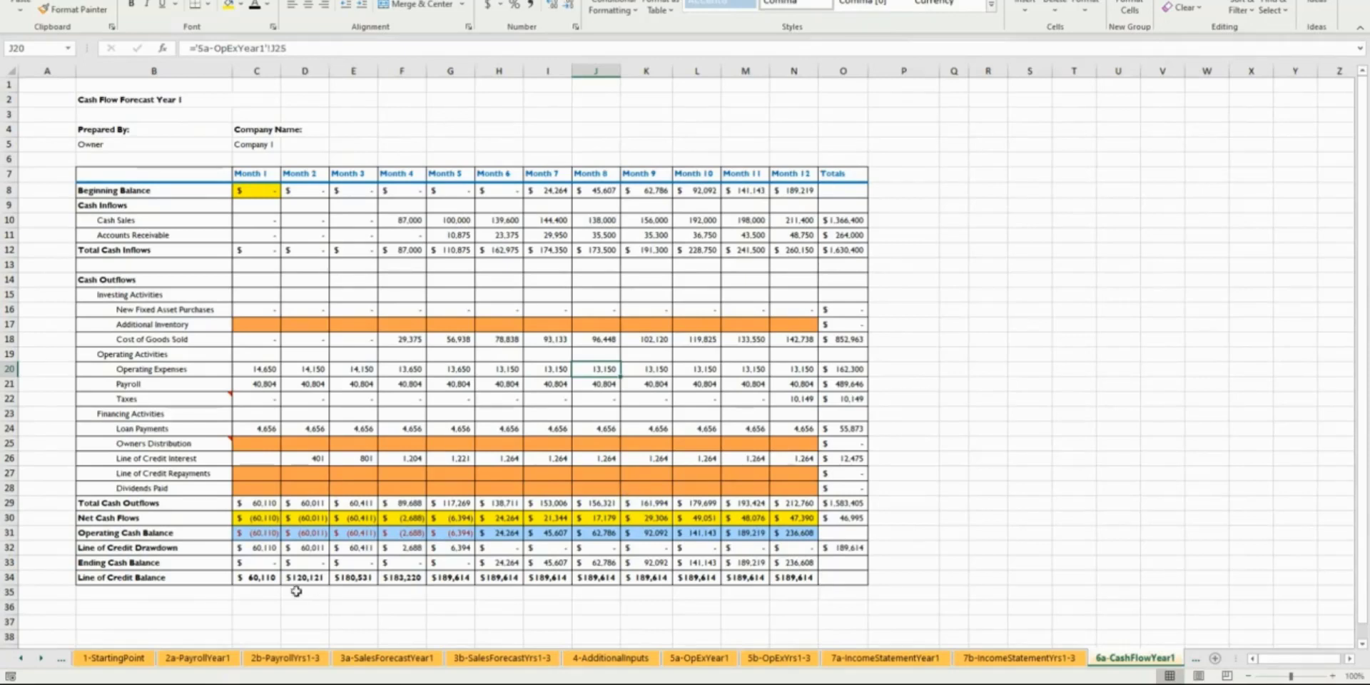
{"action": "left_click_drag", "start_coordinate": [263, 578], "coordinate": [722, 577]}
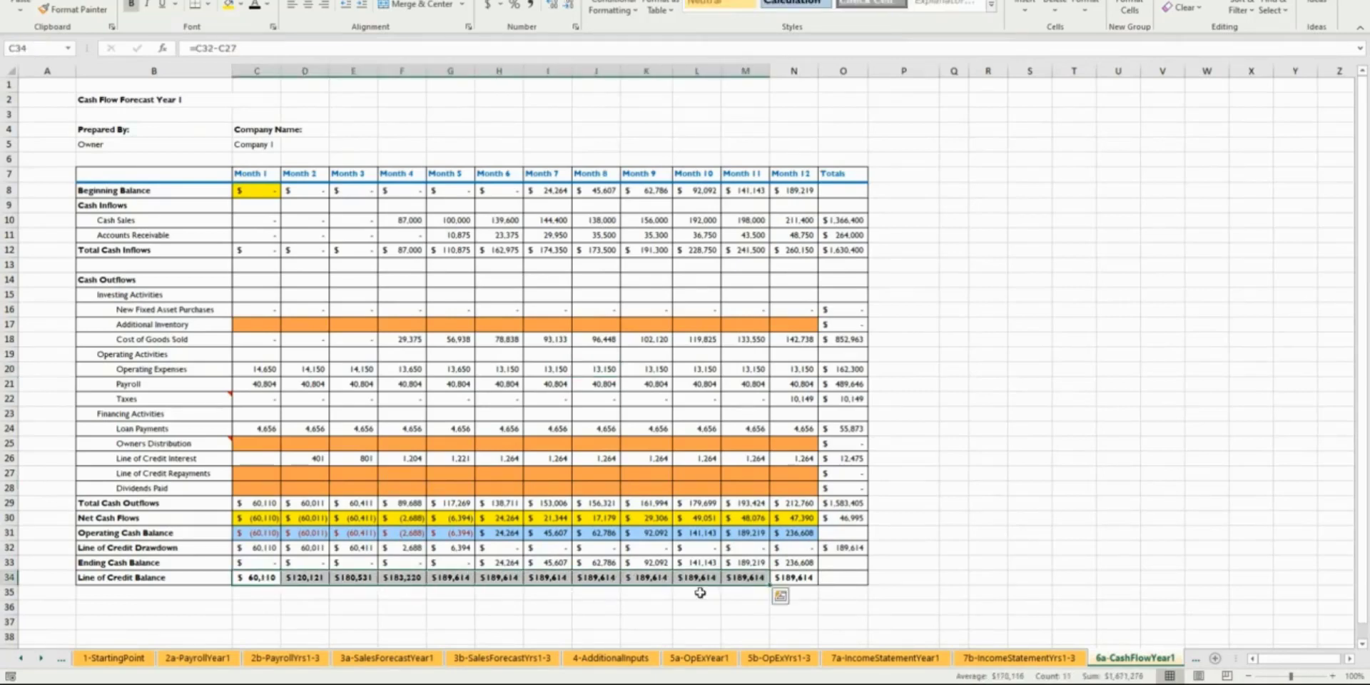
{"action": "left_click", "coordinate": [541, 593]}
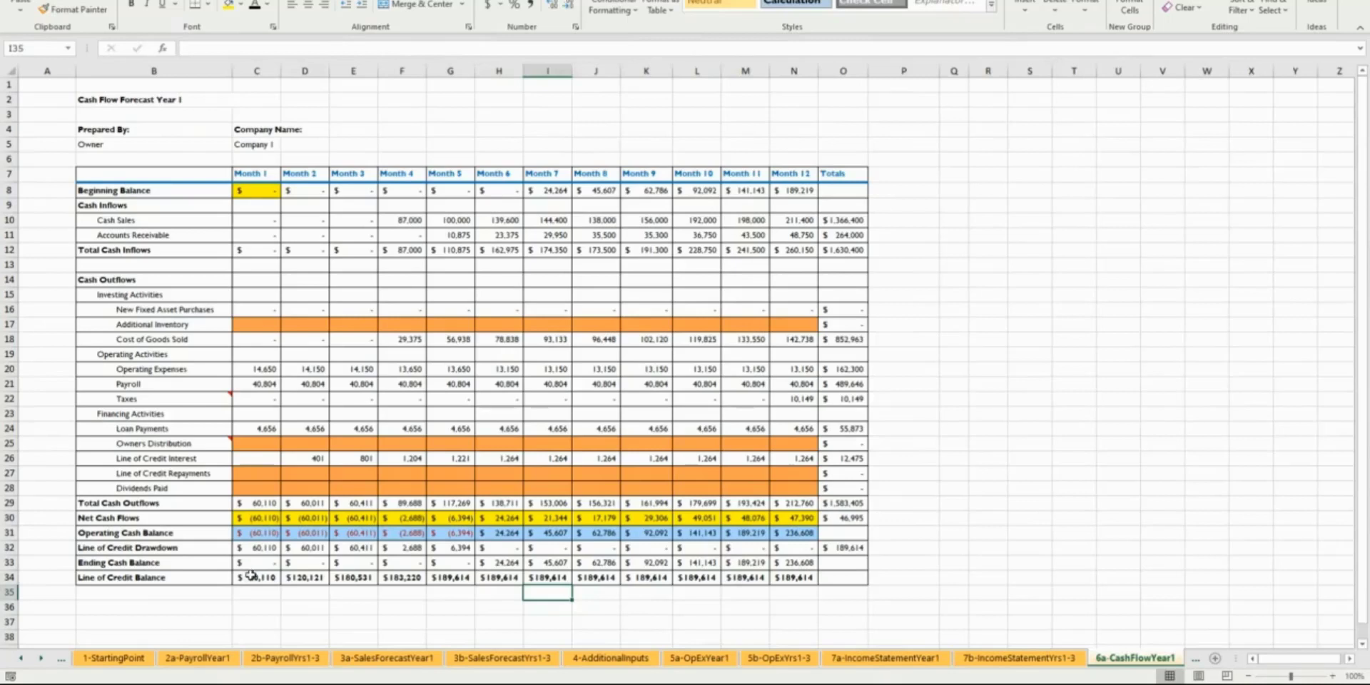
{"action": "left_click_drag", "start_coordinate": [246, 575], "coordinate": [773, 577]}
{"action": "left_click", "coordinate": [765, 607]}
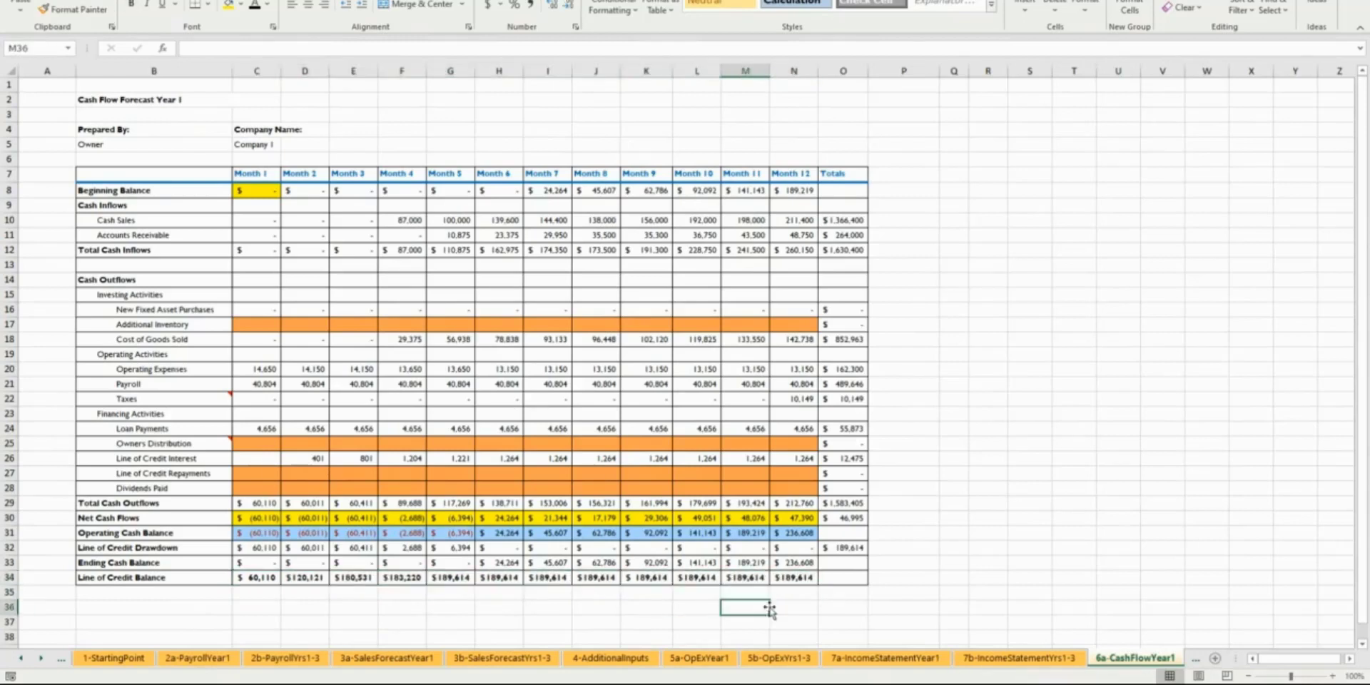
Step: Review the Month 12 Line of Credit Balance against the full twelve-month row and the Month 11 balance
{"action": "left_click", "coordinate": [789, 580]}
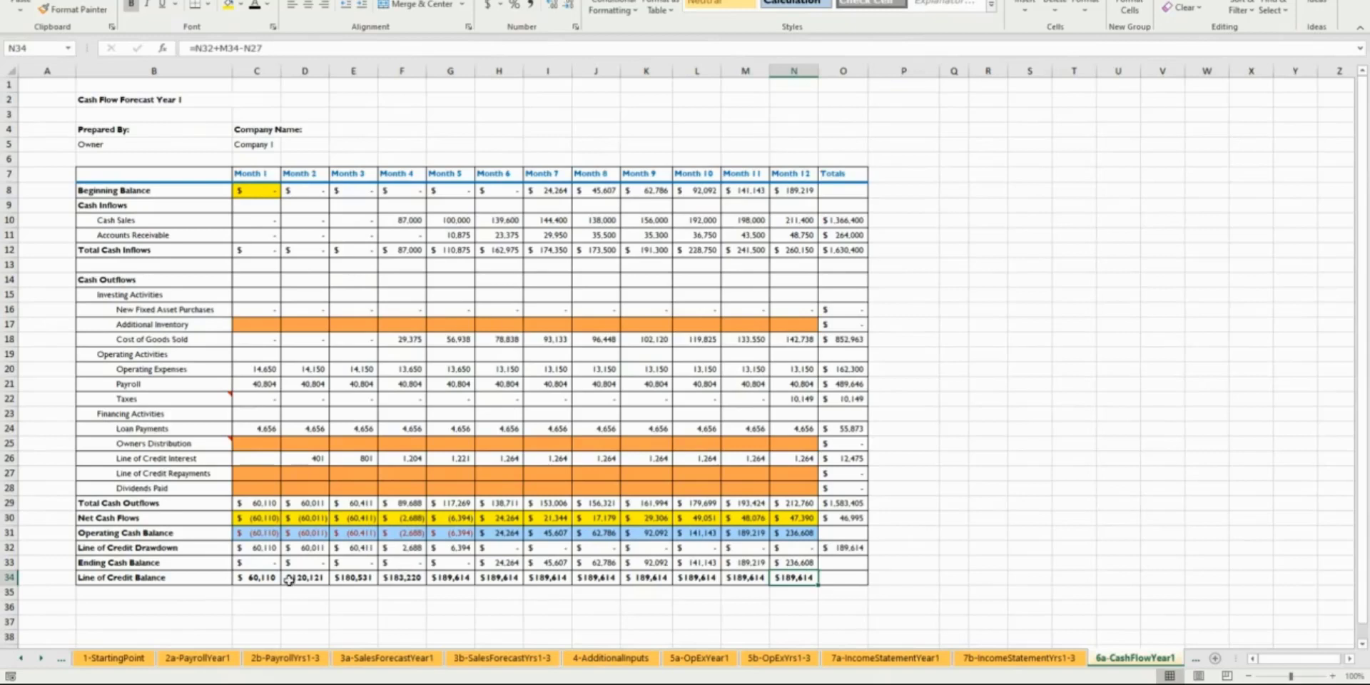
{"action": "left_click_drag", "start_coordinate": [261, 579], "coordinate": [788, 580]}
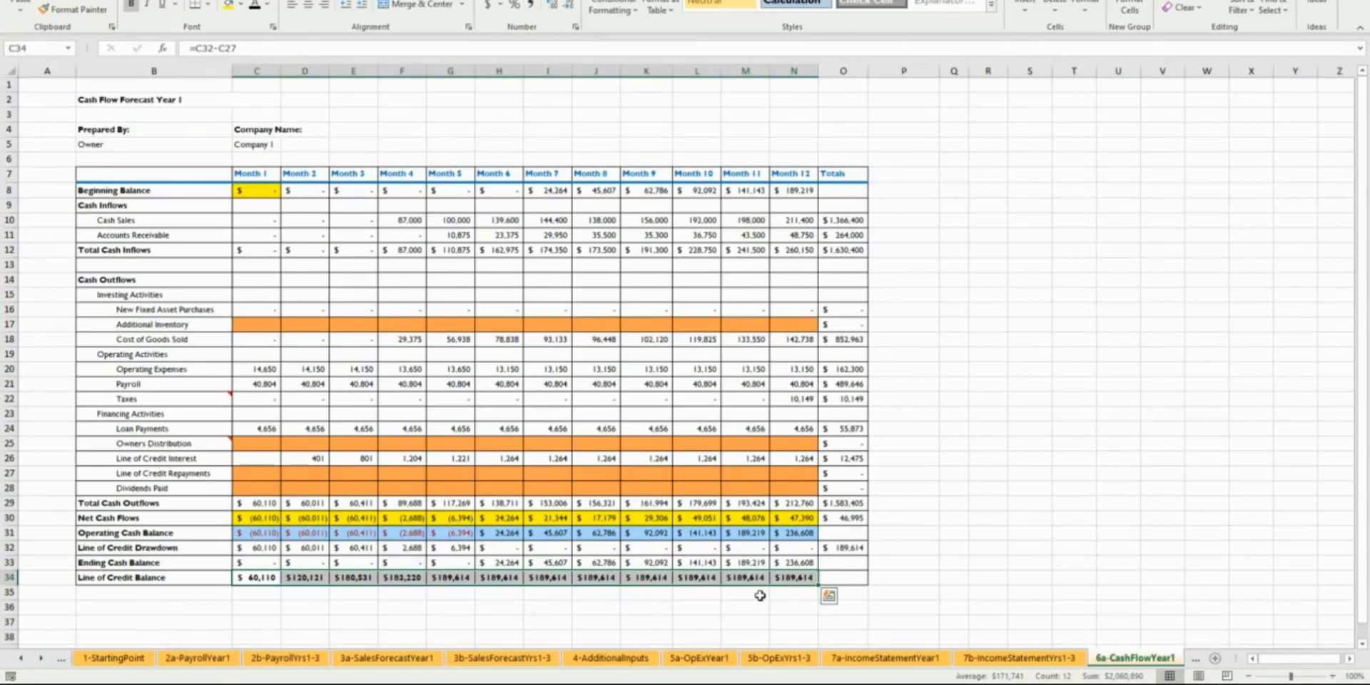
{"action": "left_click", "coordinate": [784, 576]}
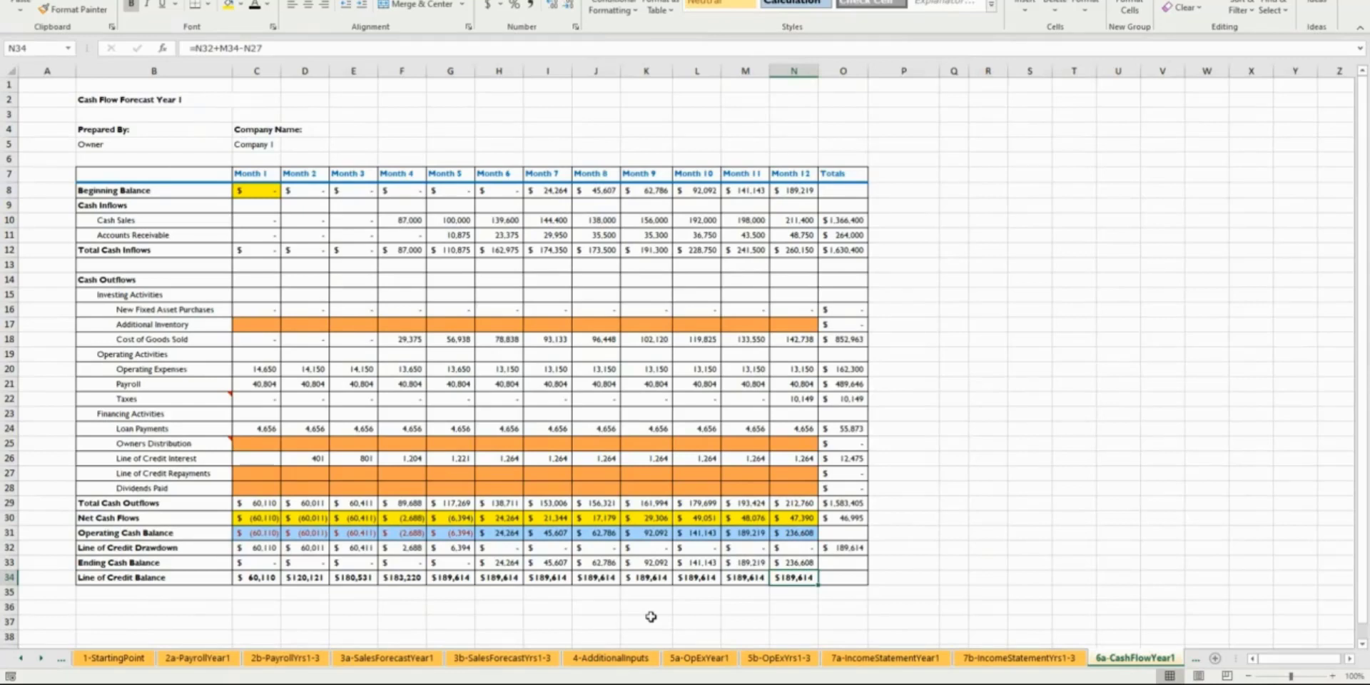
{"action": "left_click", "coordinate": [740, 582]}
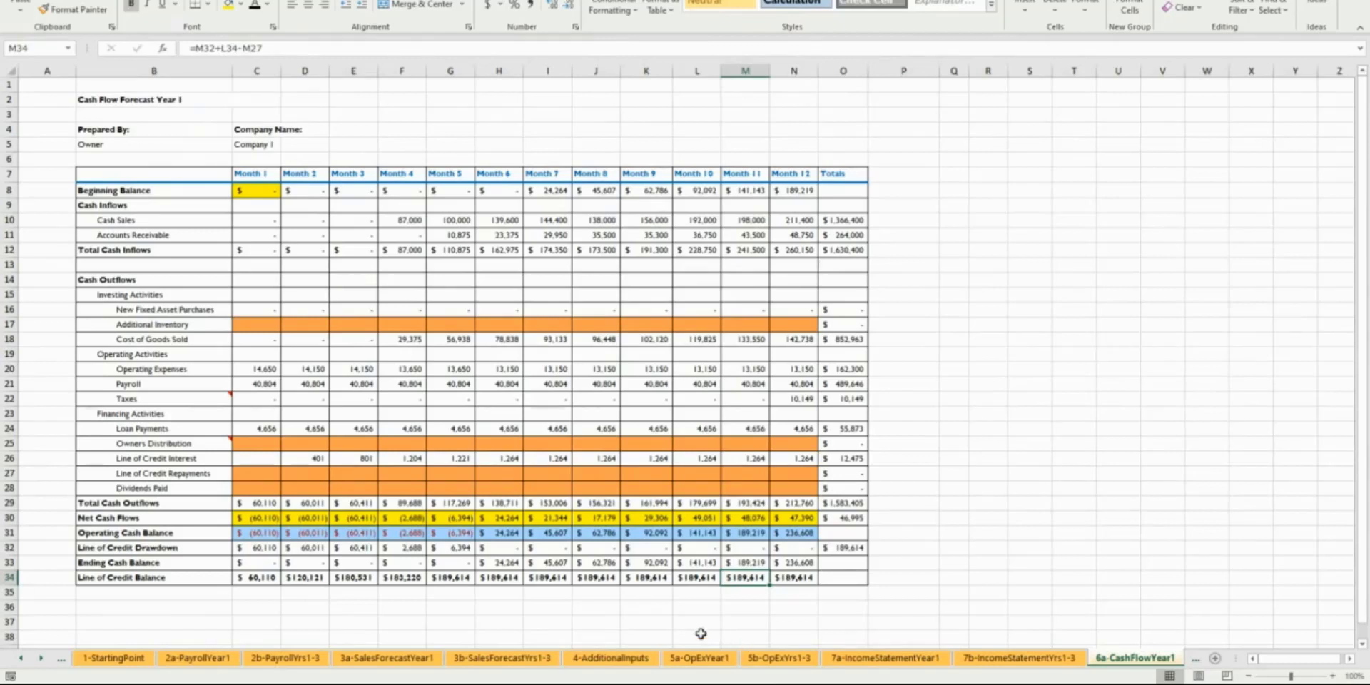
Step: Set Year 1 receivables collections to 60% within 30 days and 30% between 30 and 60 days, and check the Month 10–12 Line of Credit Balance
{"action": "left_click", "coordinate": [631, 658]}
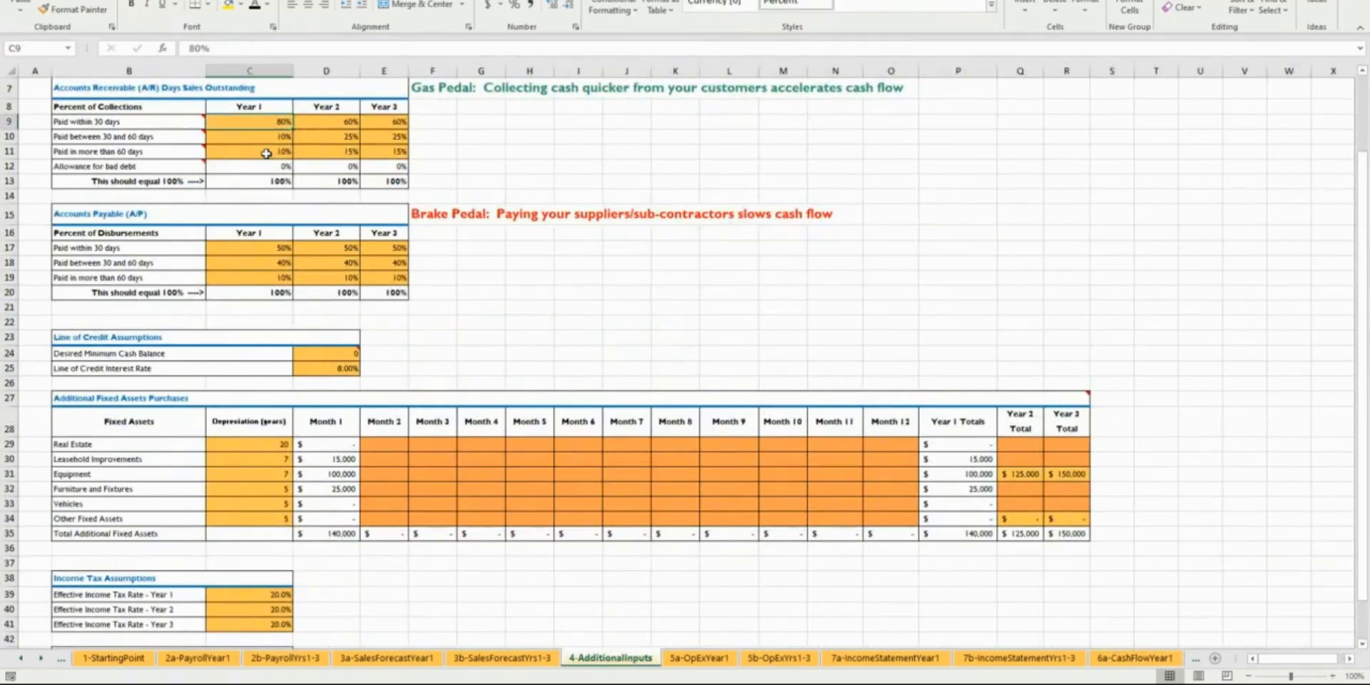
{"action": "left_click", "coordinate": [267, 125]}
{"action": "type", "text": ".60"}
{"action": "key", "text": "Return"}
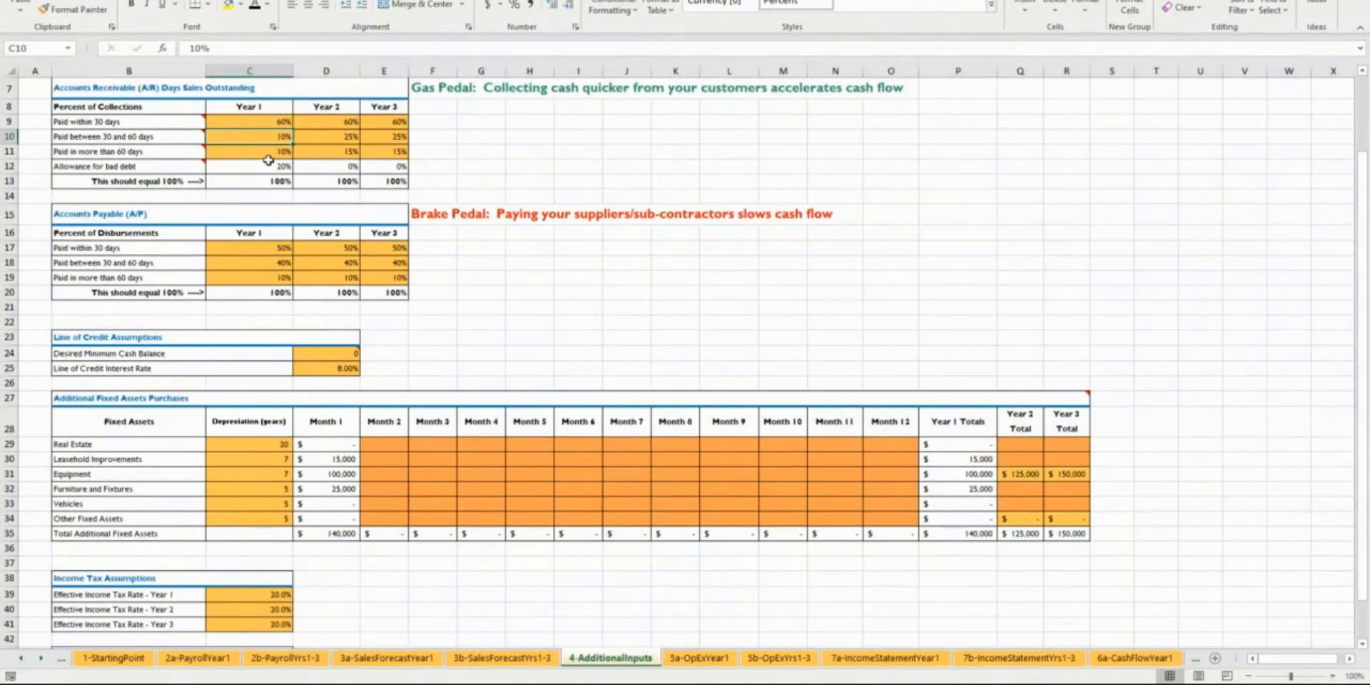
{"action": "type", "text": ".30"}
{"action": "key", "text": "Return"}
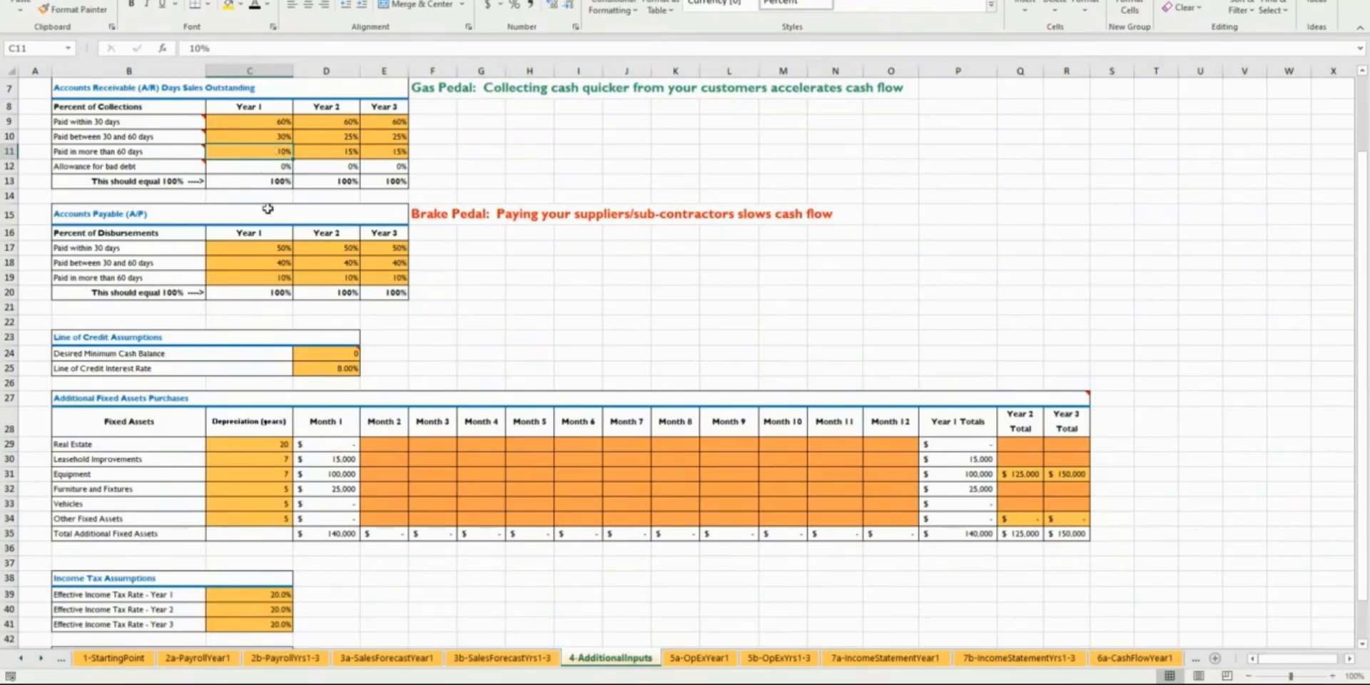
{"action": "left_click", "coordinate": [1111, 664]}
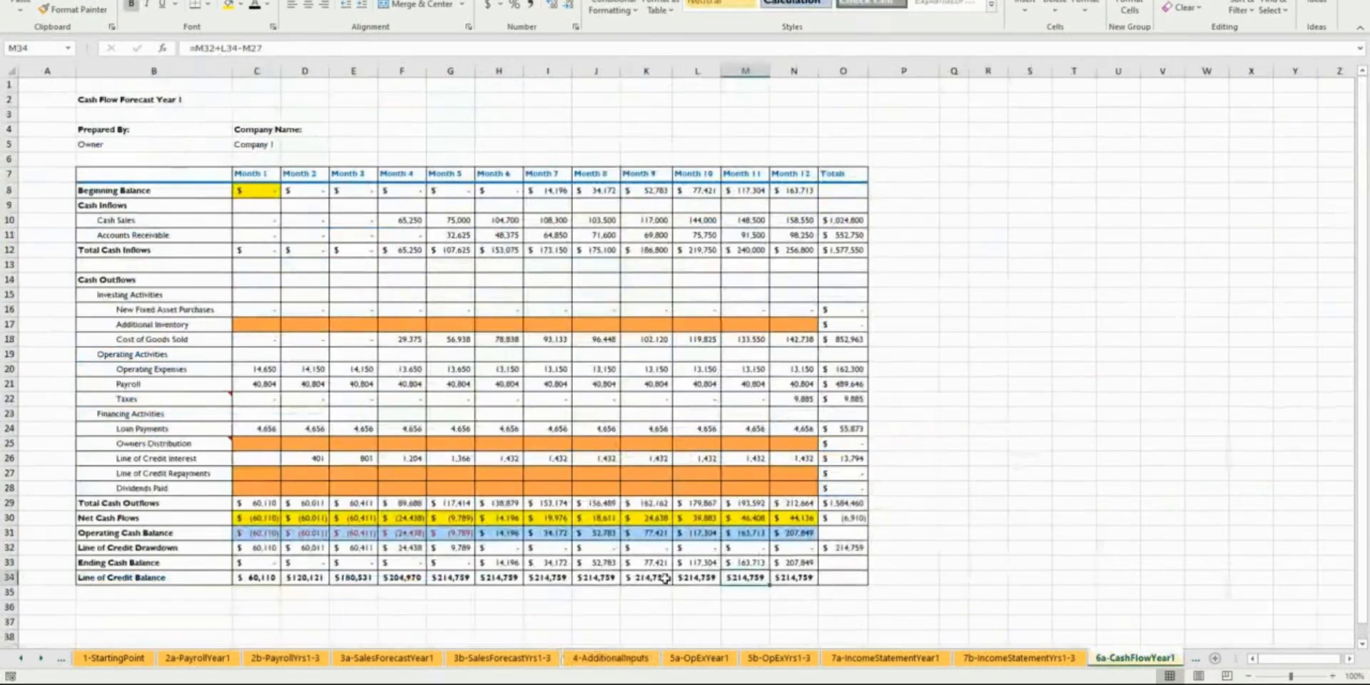
{"action": "left_click_drag", "start_coordinate": [710, 577], "coordinate": [792, 579]}
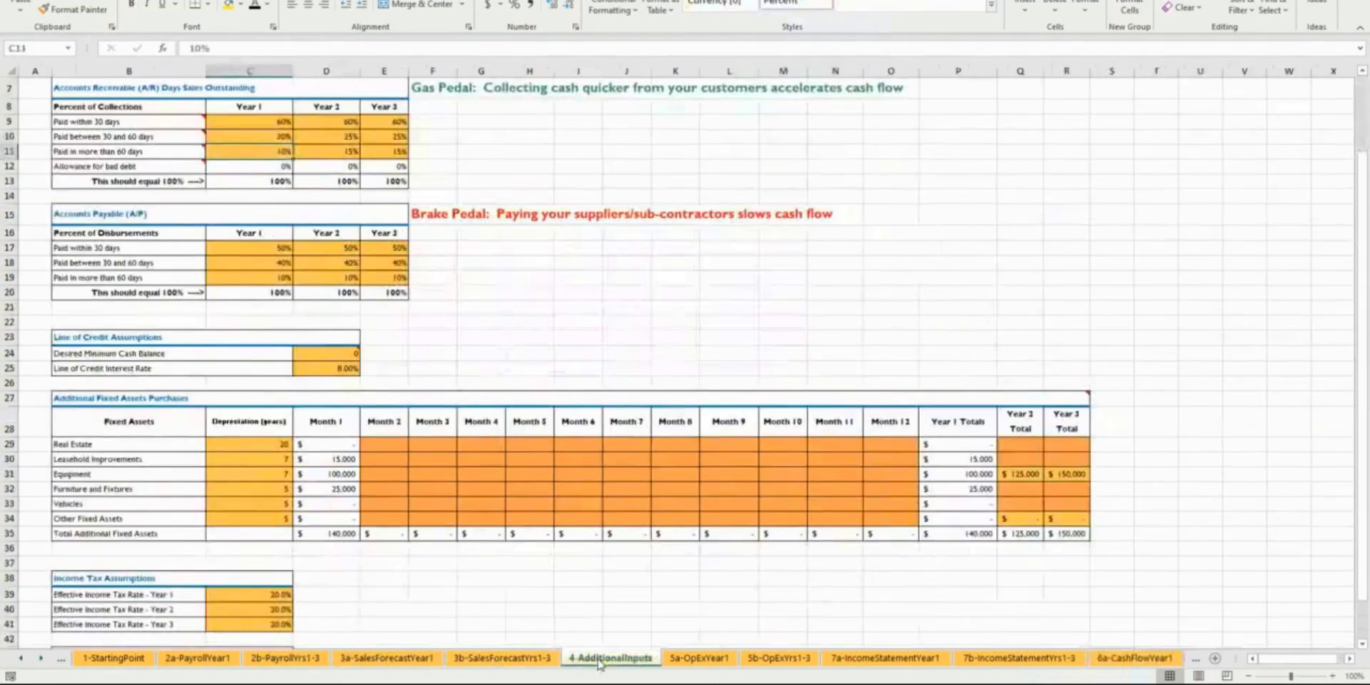
Step: Set the Year 1 Accounts Payable disbursements to 30% paid within 30 days and 60% paid between 30 and 60 days
{"action": "left_click", "coordinate": [603, 660]}
{"action": "left_click", "coordinate": [291, 136]}
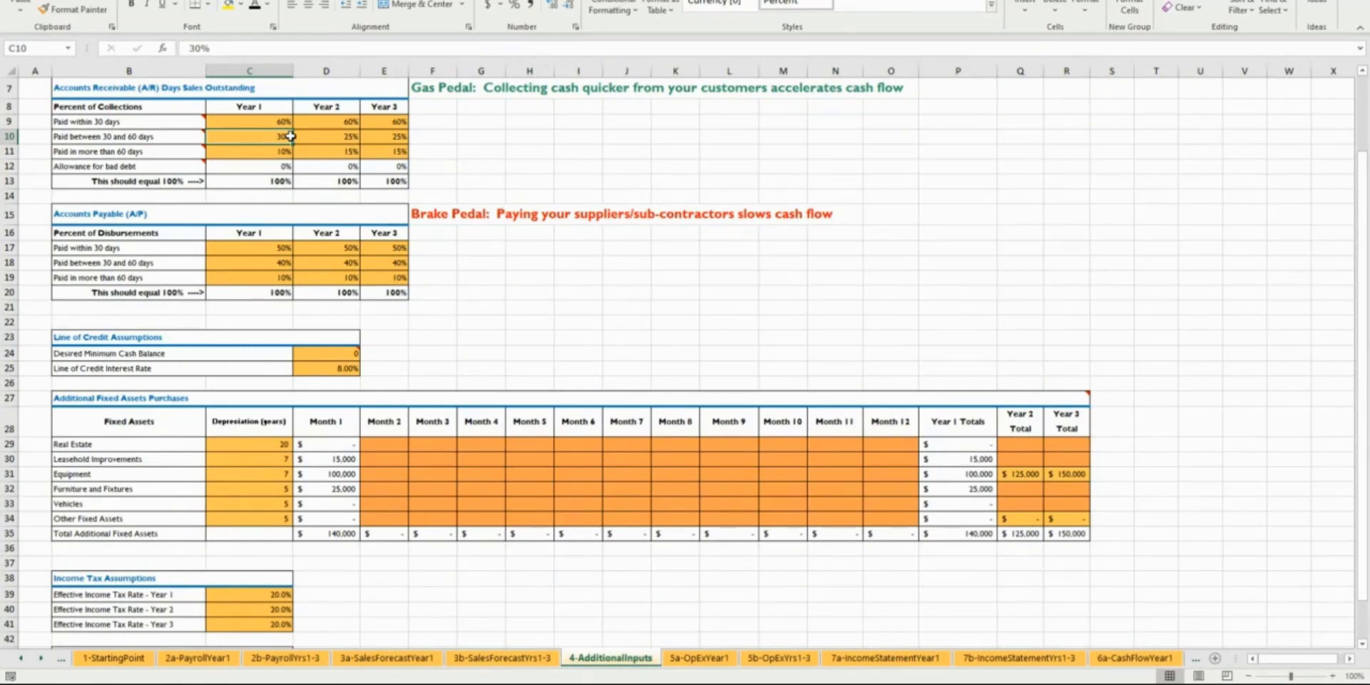
{"action": "left_click", "coordinate": [274, 247]}
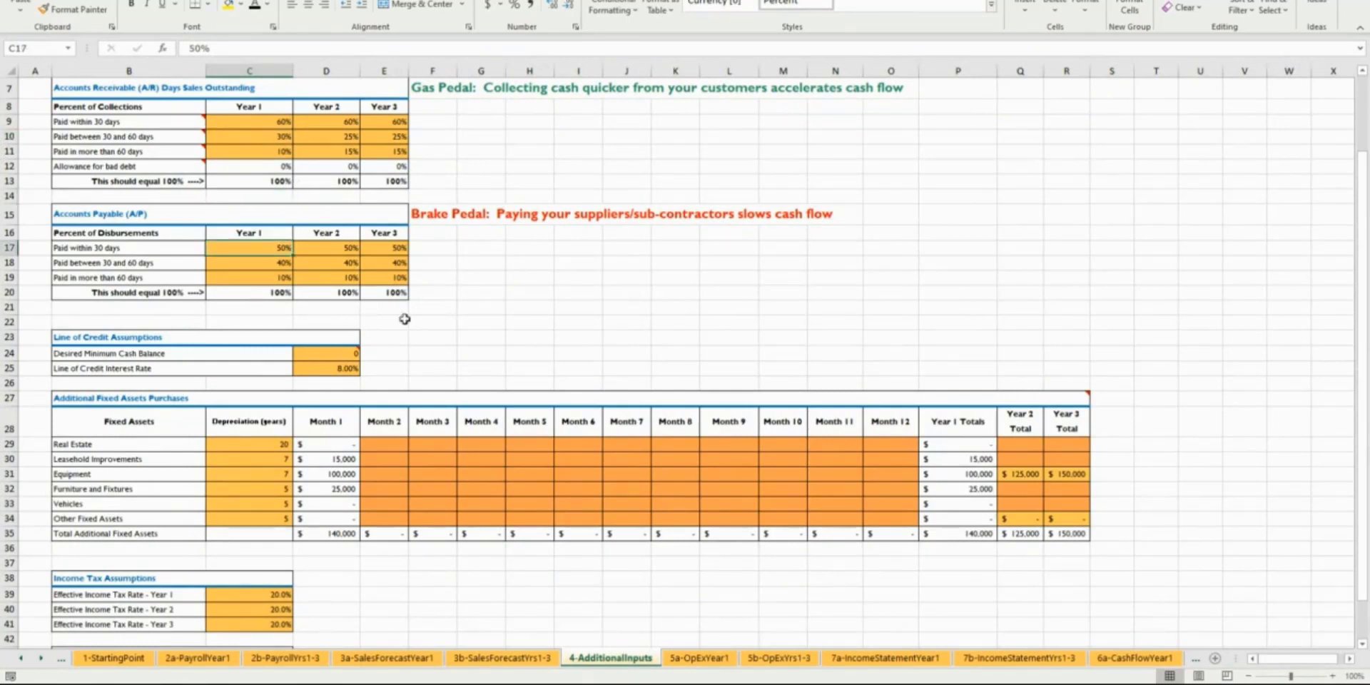
{"action": "type", "text": "30"}
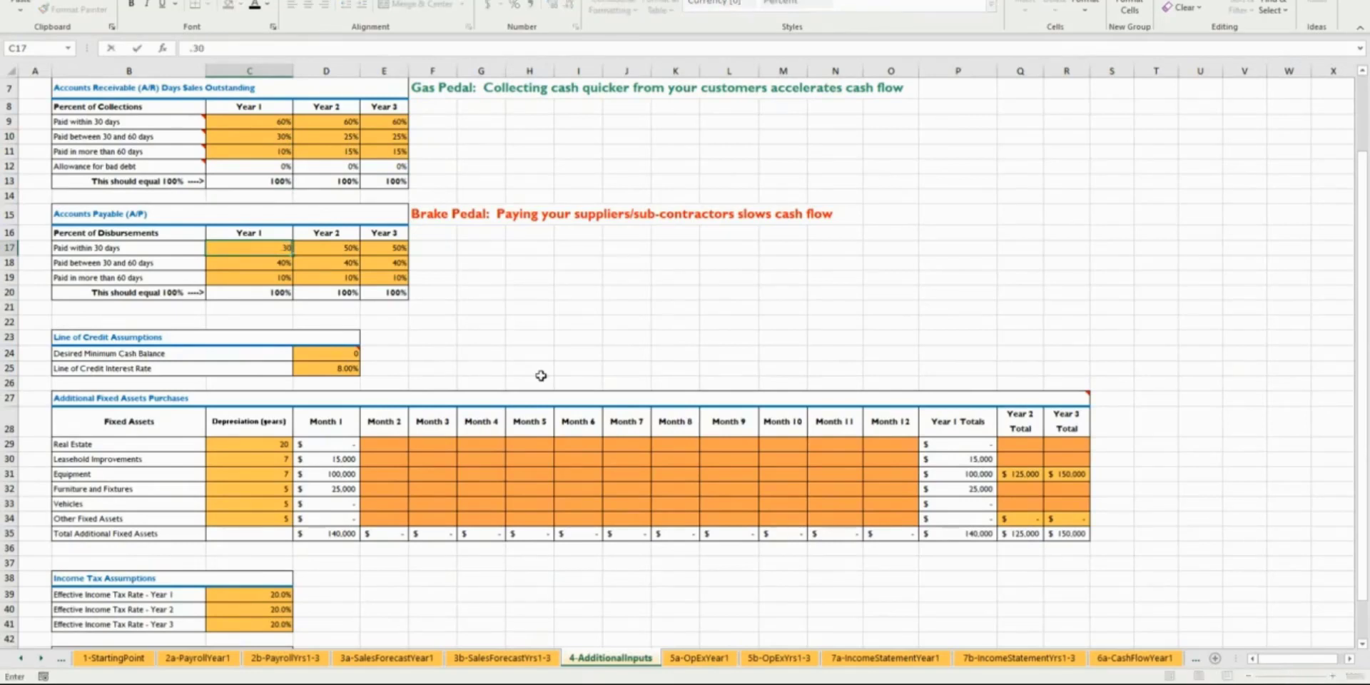
{"action": "key", "text": "Return"}
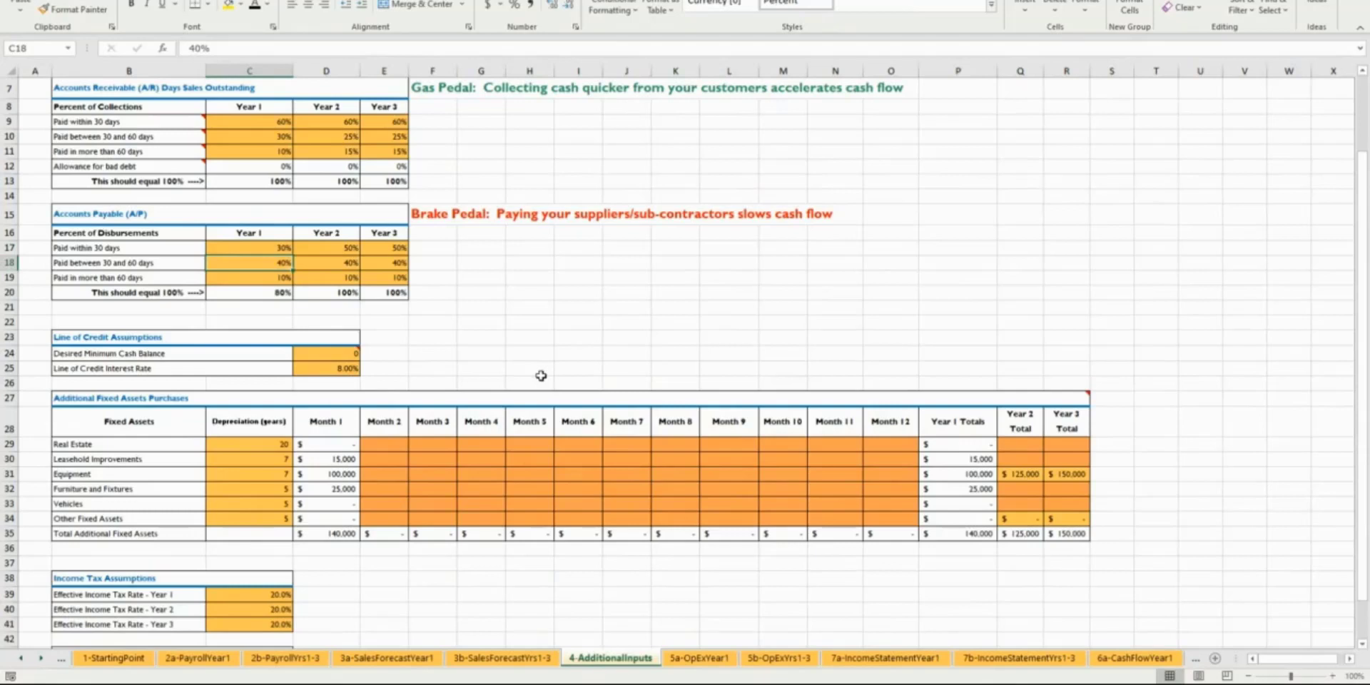
{"action": "type", "text": ".60"}
{"action": "key", "text": "Return"}
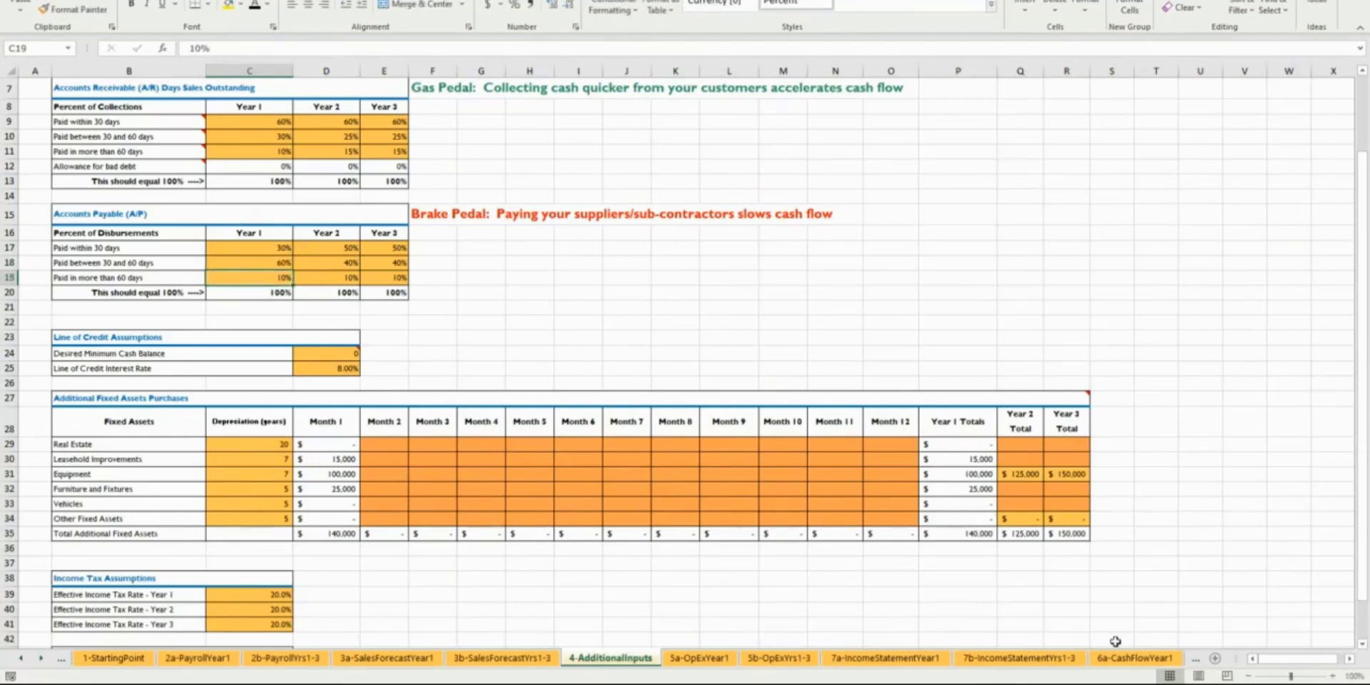
Step: Review the Line of Credit Balance for Months 12, 11 and 9 in the Year 1 cash flow forecast
{"action": "left_click", "coordinate": [1130, 659]}
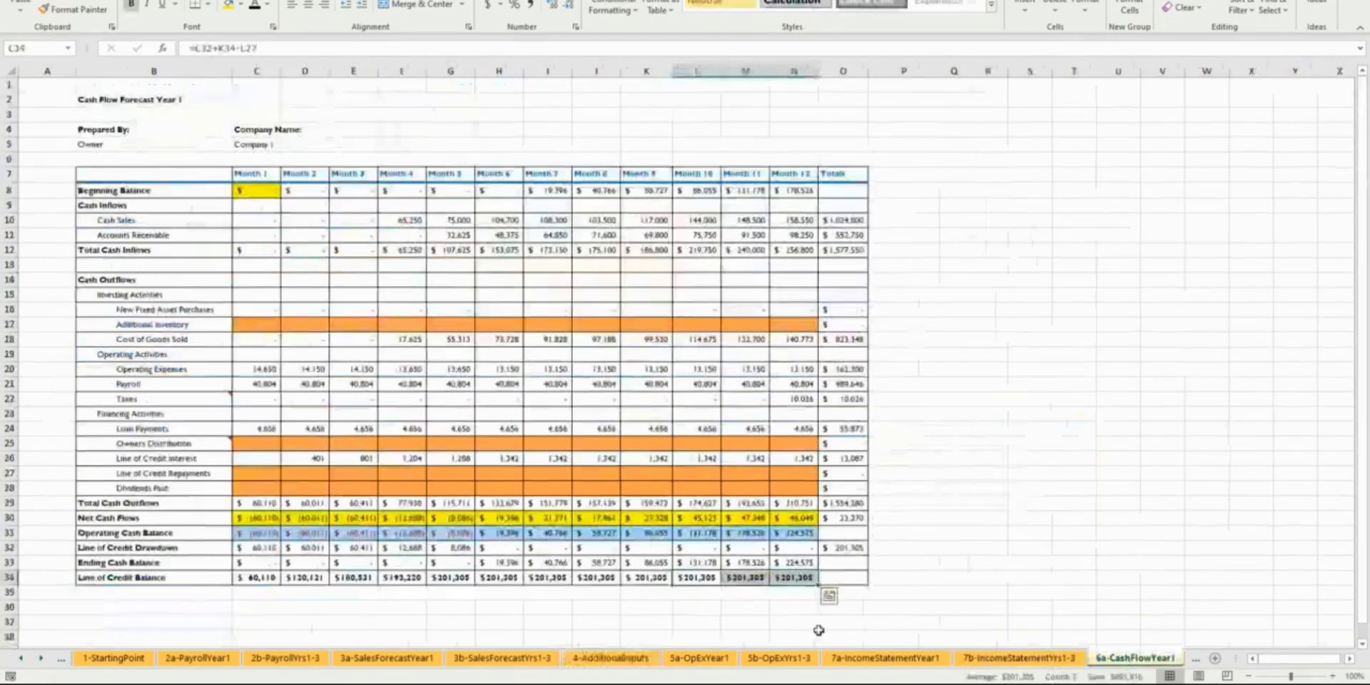
{"action": "left_click", "coordinate": [792, 578]}
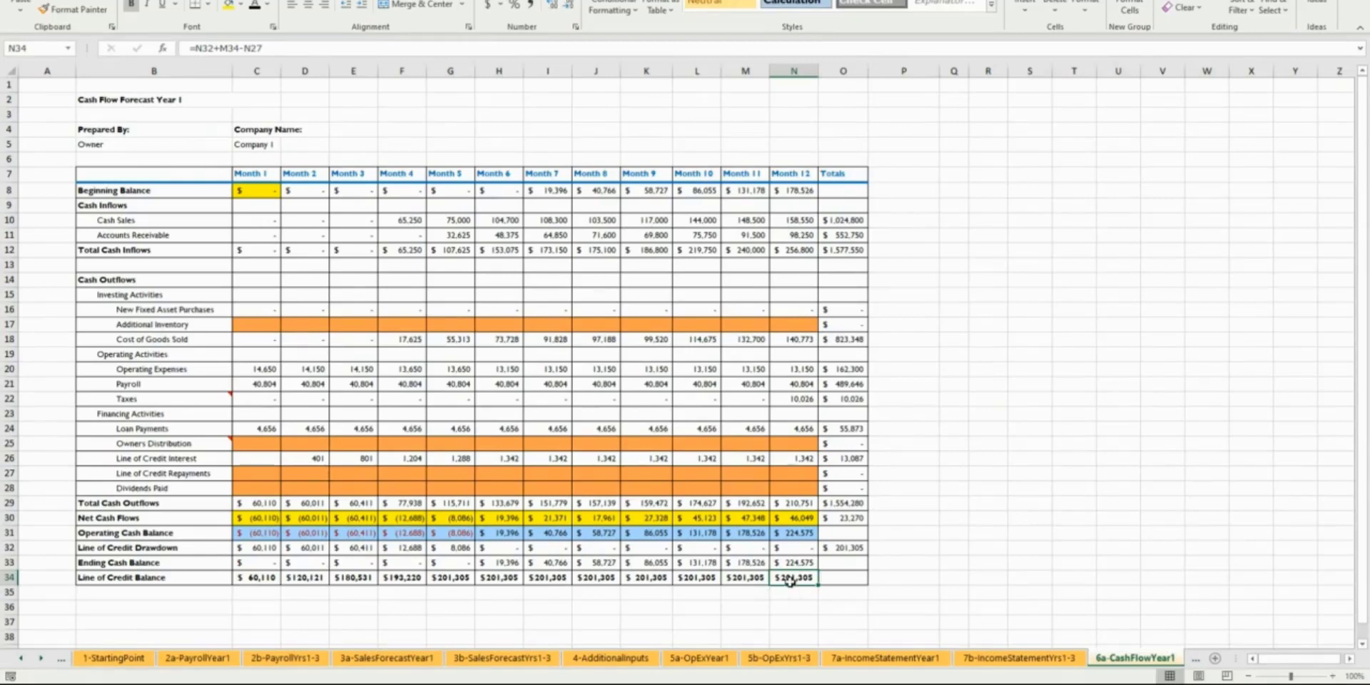
{"action": "left_click", "coordinate": [745, 581]}
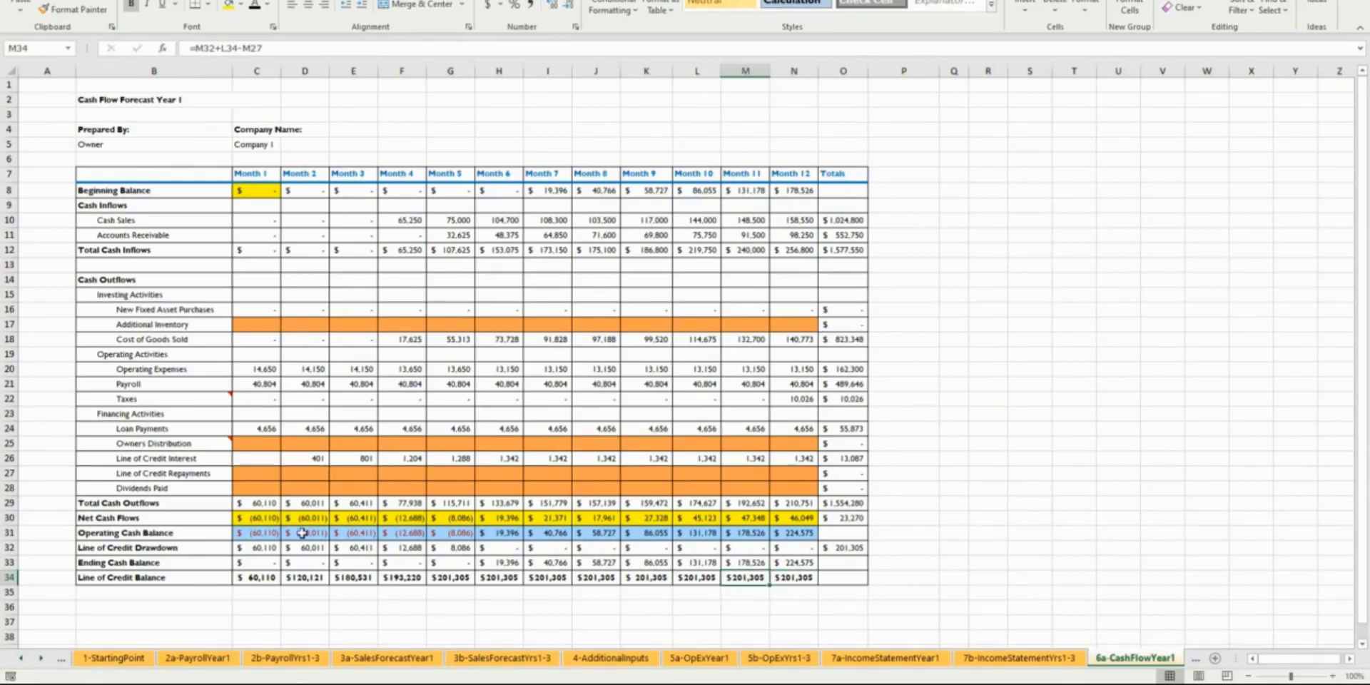
{"action": "left_click", "coordinate": [661, 578]}
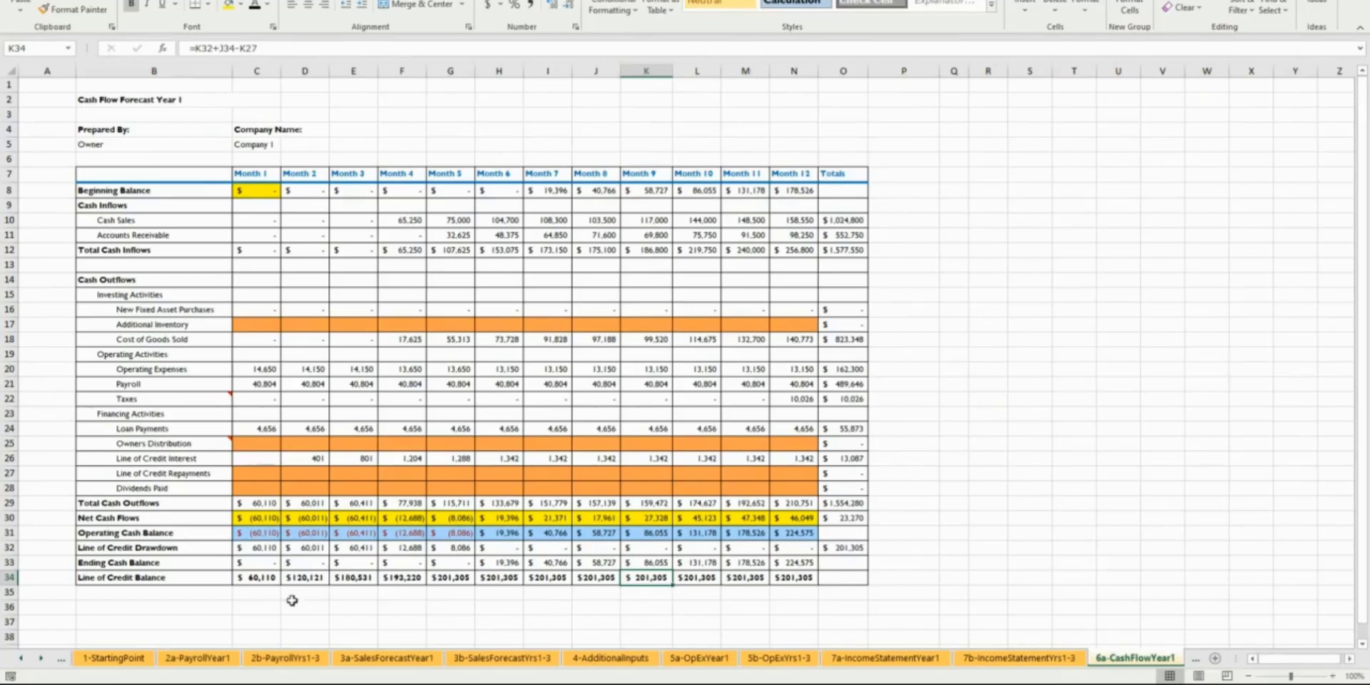
Step: Set Working Capital (Cash On Hand) to 225,000 in the start-up expenses on the 1-StartingPoint sheet
{"action": "left_click", "coordinate": [129, 663]}
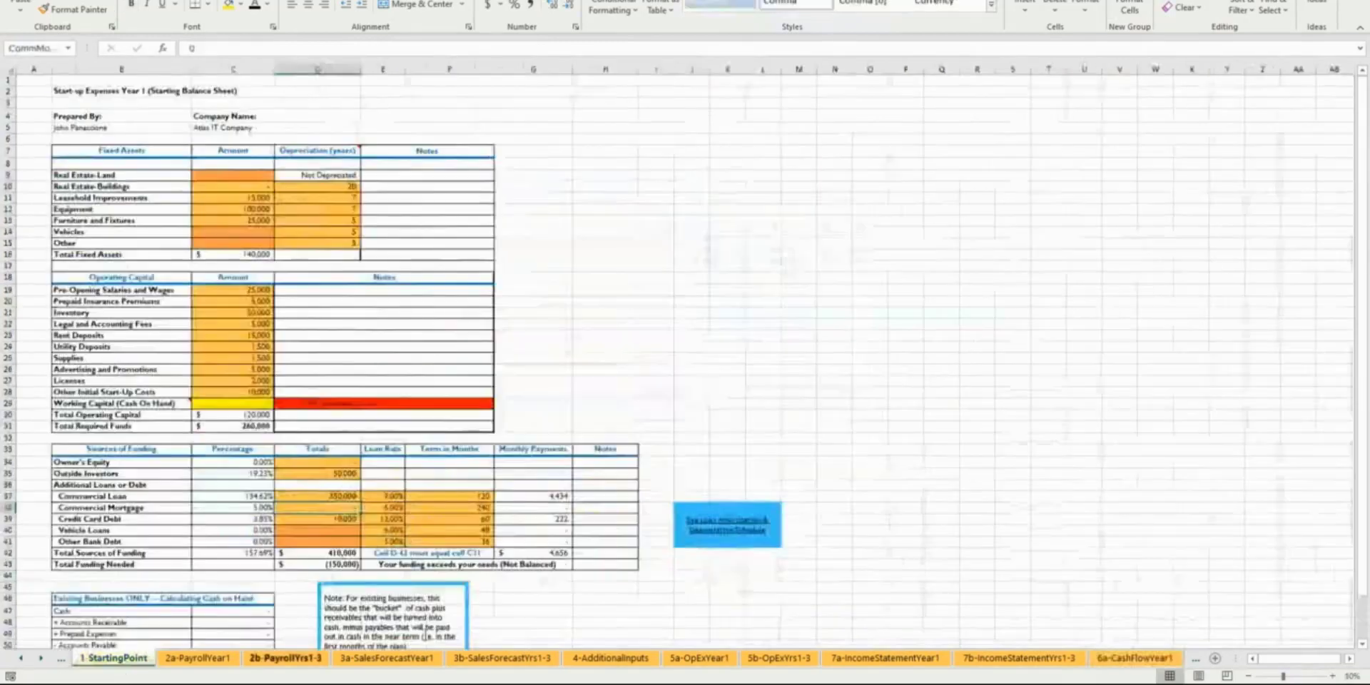
{"action": "left_click", "coordinate": [254, 403]}
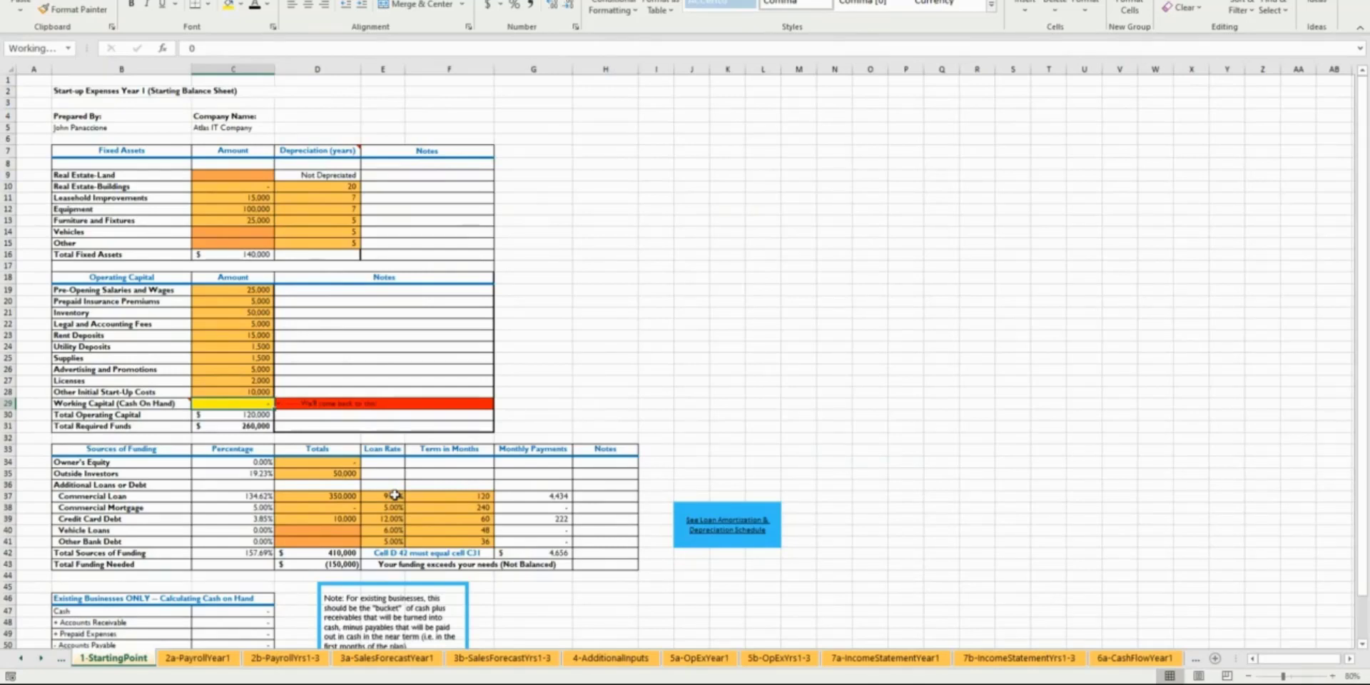
{"action": "type", "text": "212"}
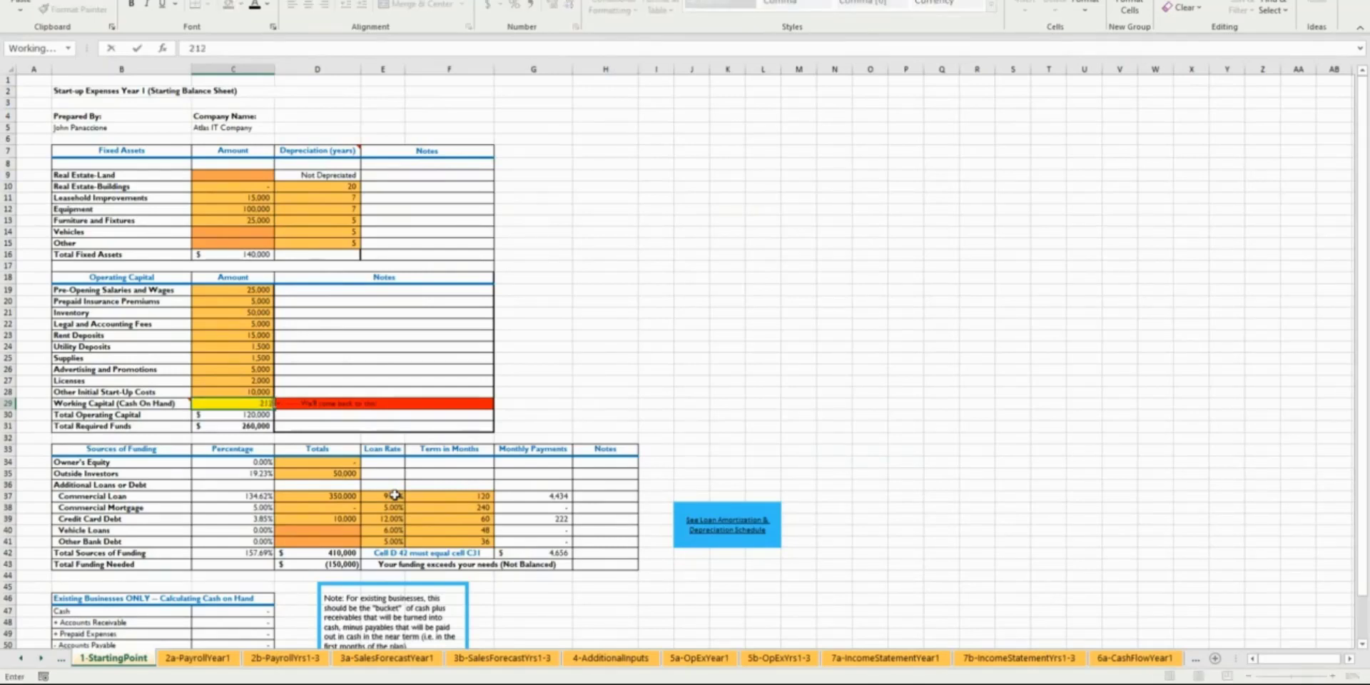
{"action": "key", "text": "BackSpace"}
{"action": "key", "text": "BackSpace"}
{"action": "key", "text": "BackSpace"}
{"action": "type", "text": "25000"}
{"action": "key", "text": "Return"}
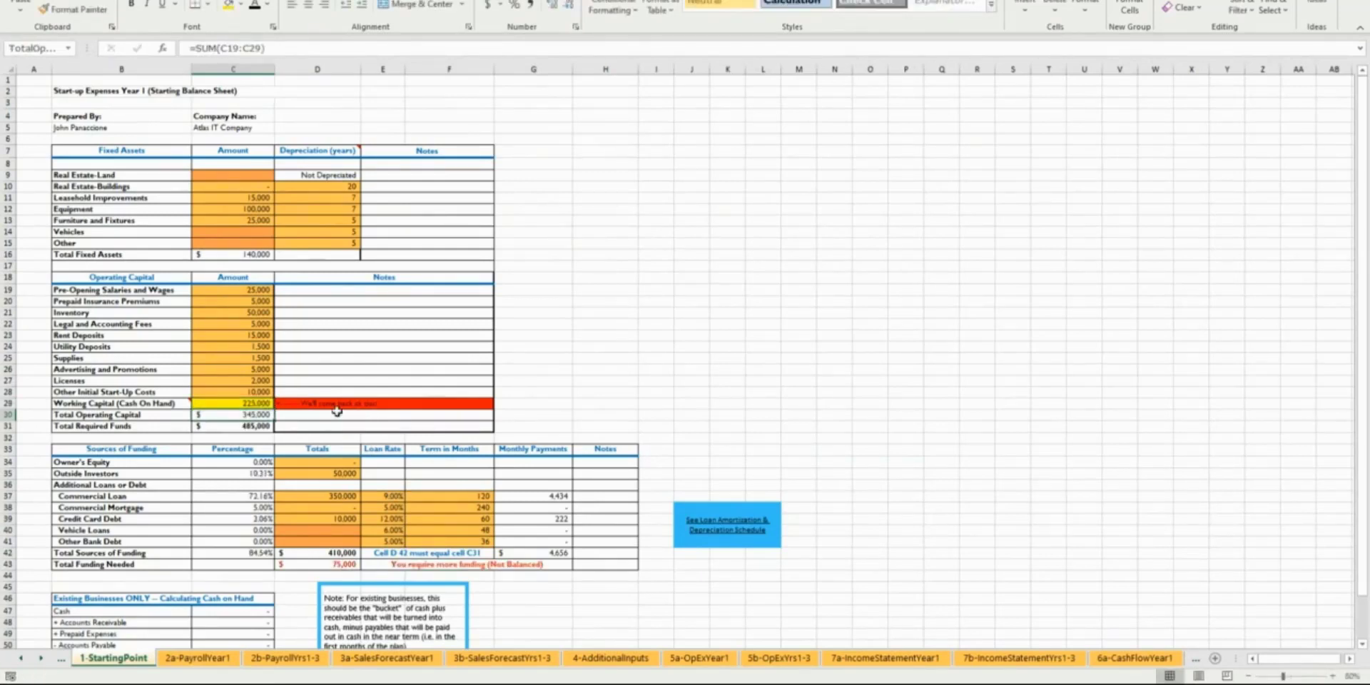
Step: Check the Month 1 Beginning Balance and the full twelve-month Line of Credit Balance row in the Year 1 cash flow
{"action": "left_click", "coordinate": [1134, 658]}
{"action": "key", "text": "ctrl+Home"}
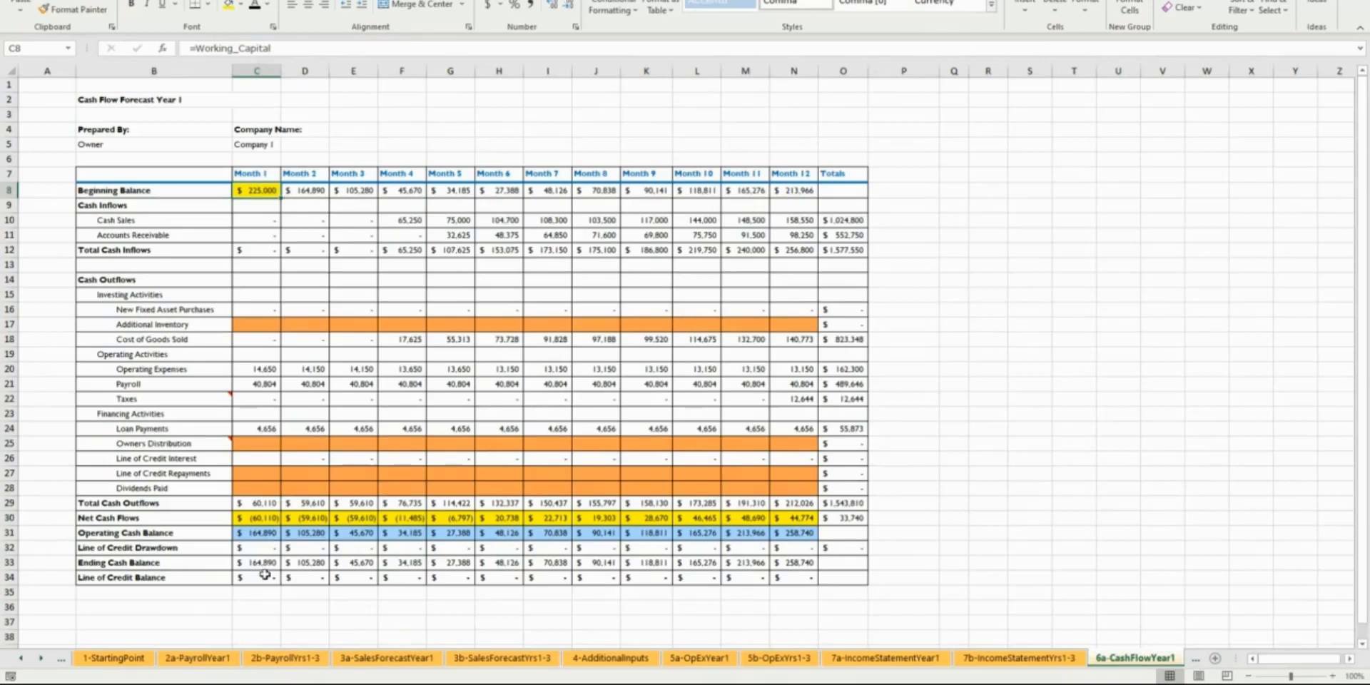
{"action": "left_click_drag", "start_coordinate": [264, 577], "coordinate": [804, 579]}
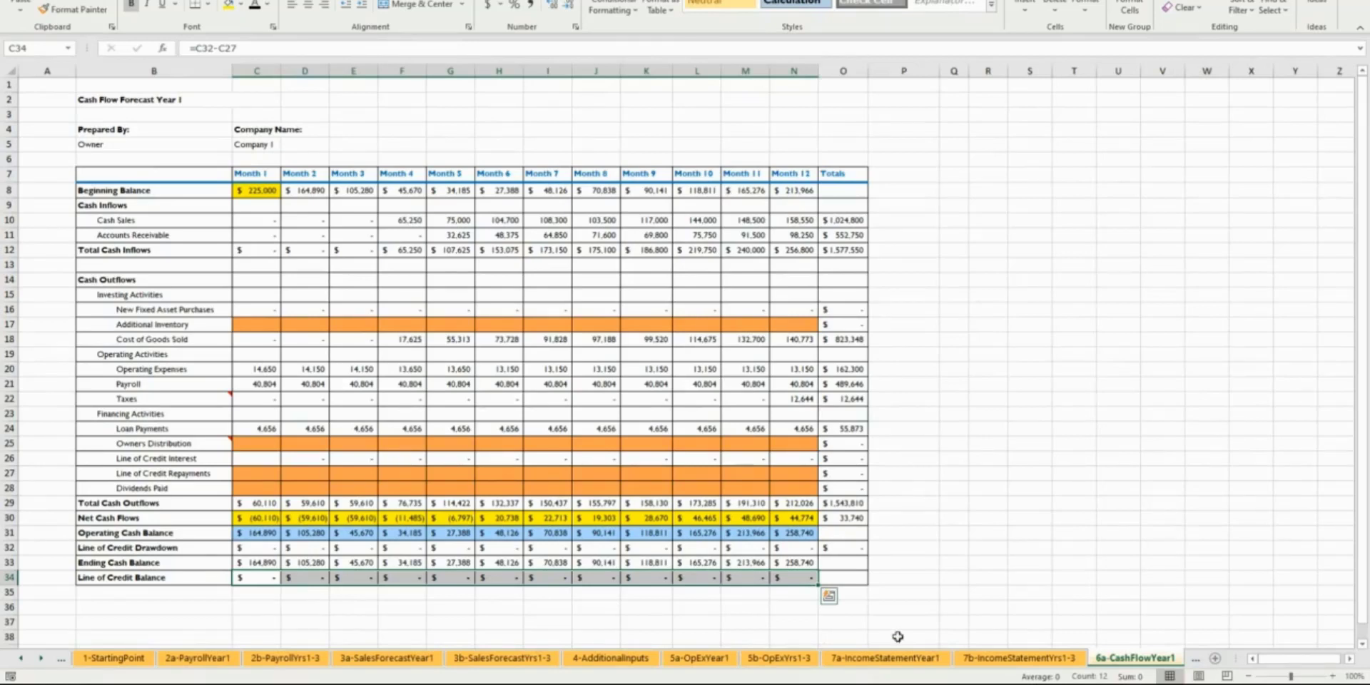
Step: Examine the Year 1 income statement's Net Profit/Loss for Months 1 to 5 and Commercial Loan interest for Months 1 to 6
{"action": "left_click", "coordinate": [885, 658]}
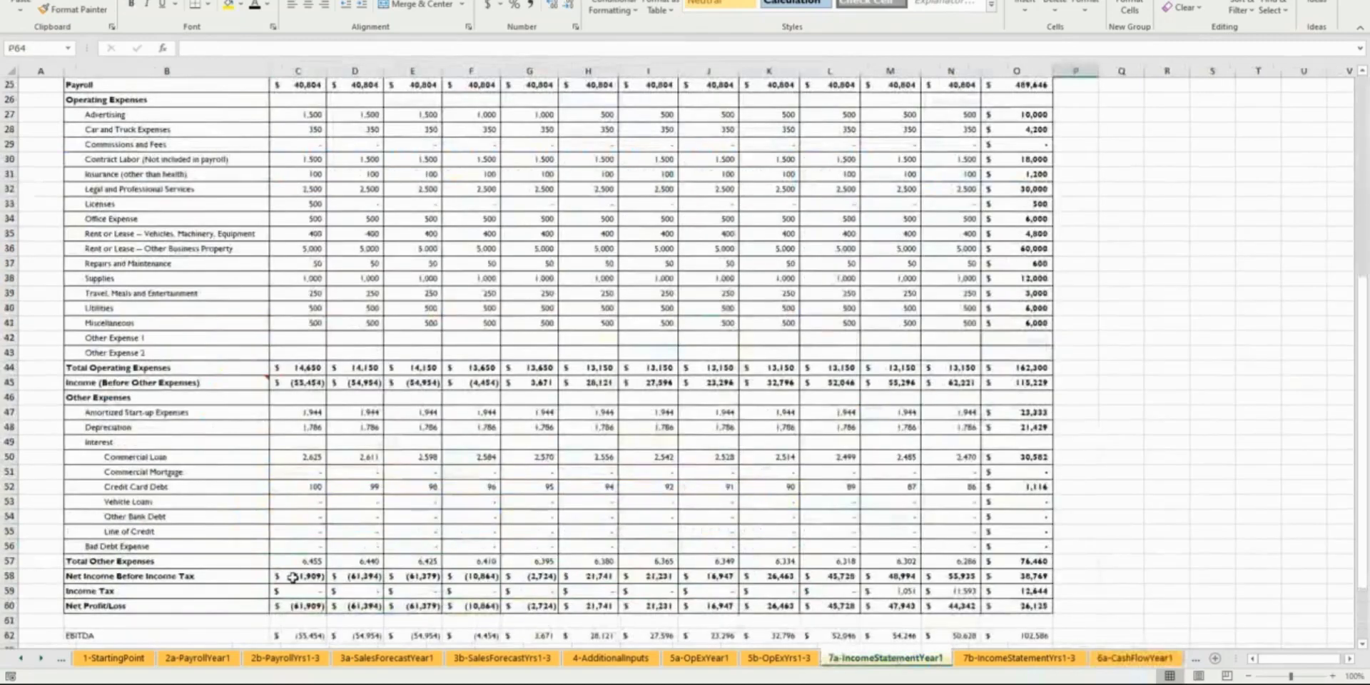
{"action": "scroll", "coordinate": [292, 576], "scroll_direction": "down", "scroll_amount": 1}
{"action": "scroll", "coordinate": [293, 576], "scroll_direction": "down", "scroll_amount": 1}
{"action": "left_click_drag", "start_coordinate": [303, 561], "coordinate": [547, 564]}
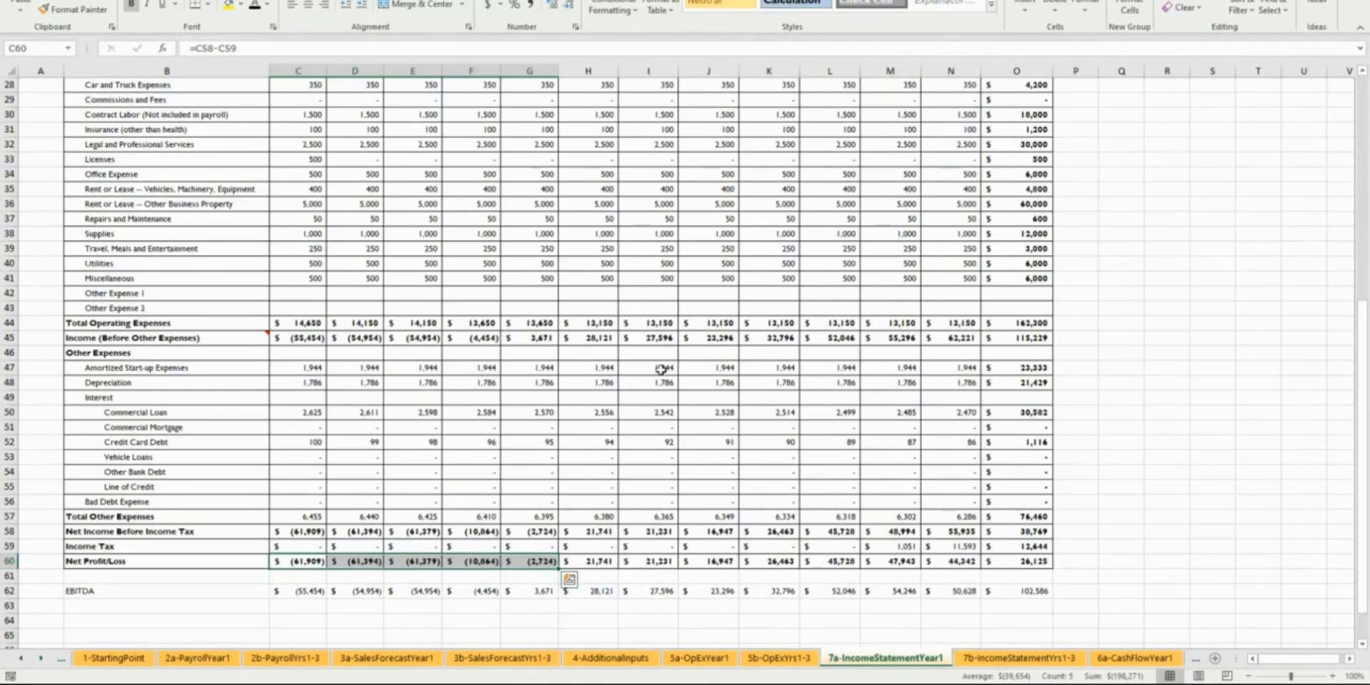
{"action": "left_click_drag", "start_coordinate": [313, 411], "coordinate": [582, 415]}
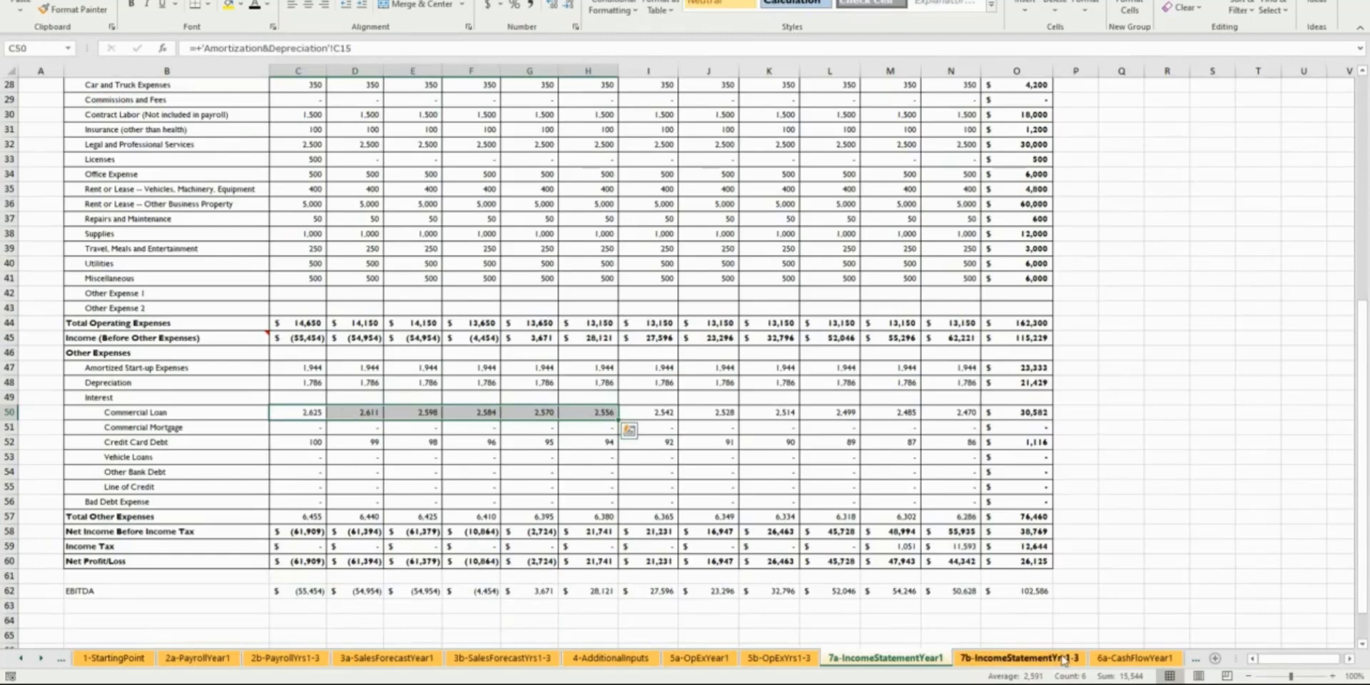
Step: Return to the Year 1 cash flow, bring the remaining sheets into reach, and compare it with the Years 1-3 cash flow forecast
{"action": "left_click", "coordinate": [1134, 657]}
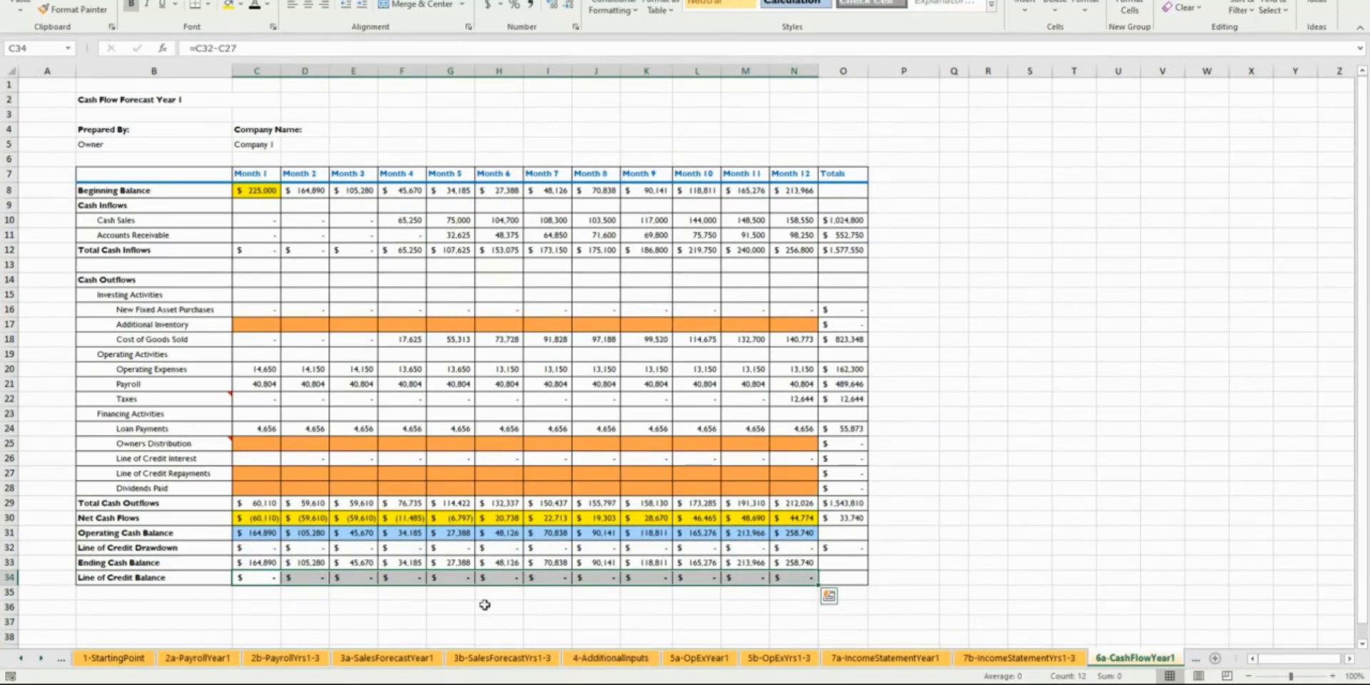
{"action": "left_click", "coordinate": [41, 658]}
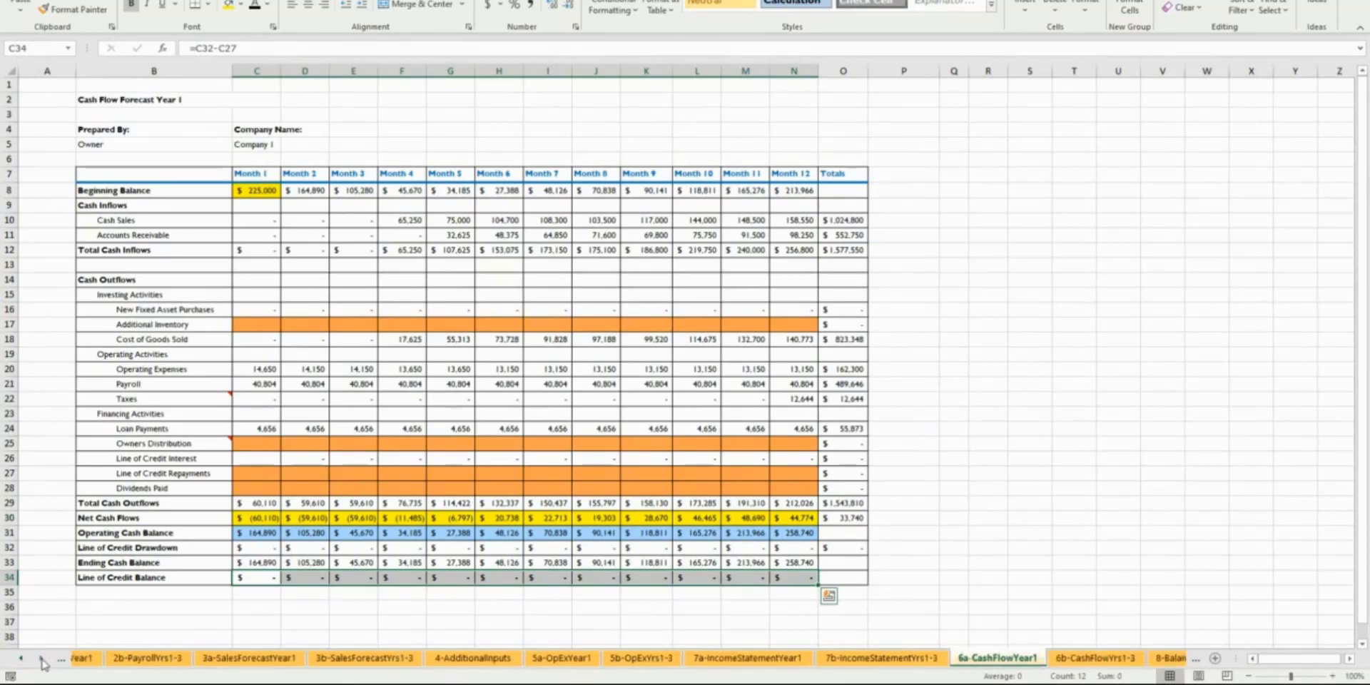
{"action": "left_click", "coordinate": [41, 658]}
{"action": "left_click", "coordinate": [41, 658]}
{"action": "left_click", "coordinate": [41, 658]}
{"action": "left_click", "coordinate": [40, 658]}
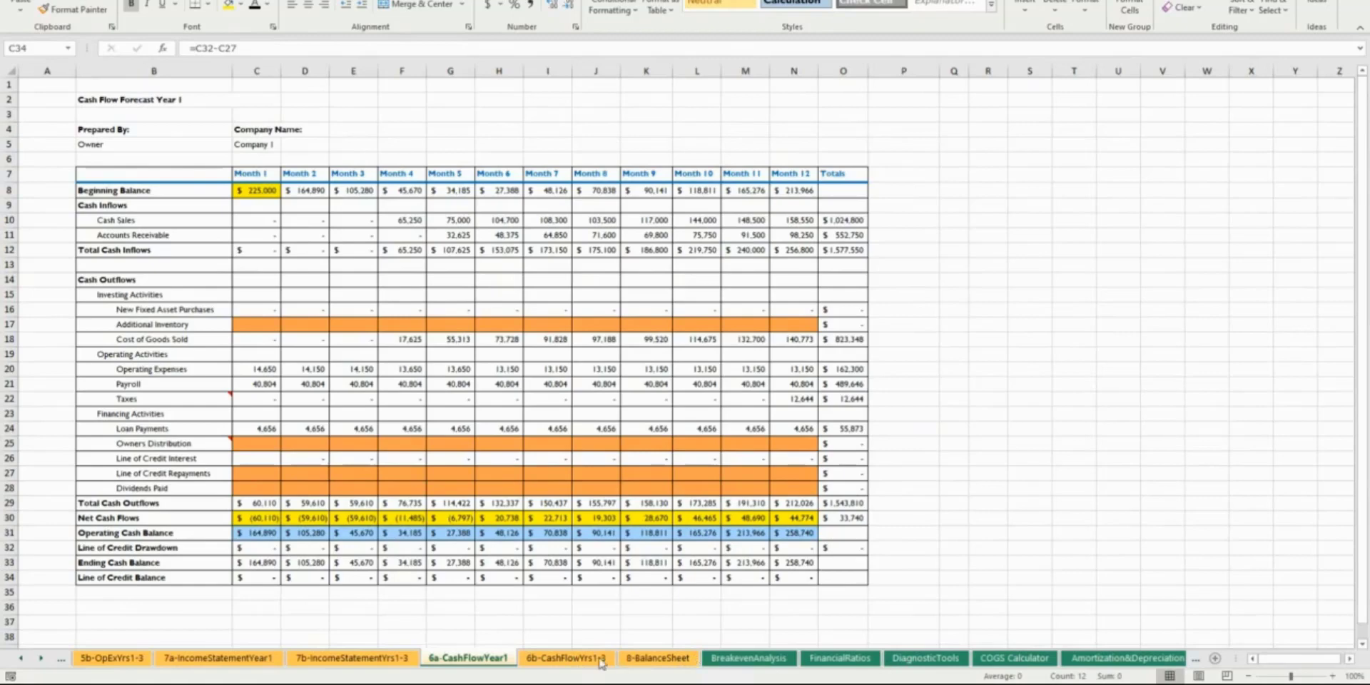
{"action": "left_click", "coordinate": [596, 658], "text": "ctrl"}
{"action": "left_click", "coordinate": [597, 659]}
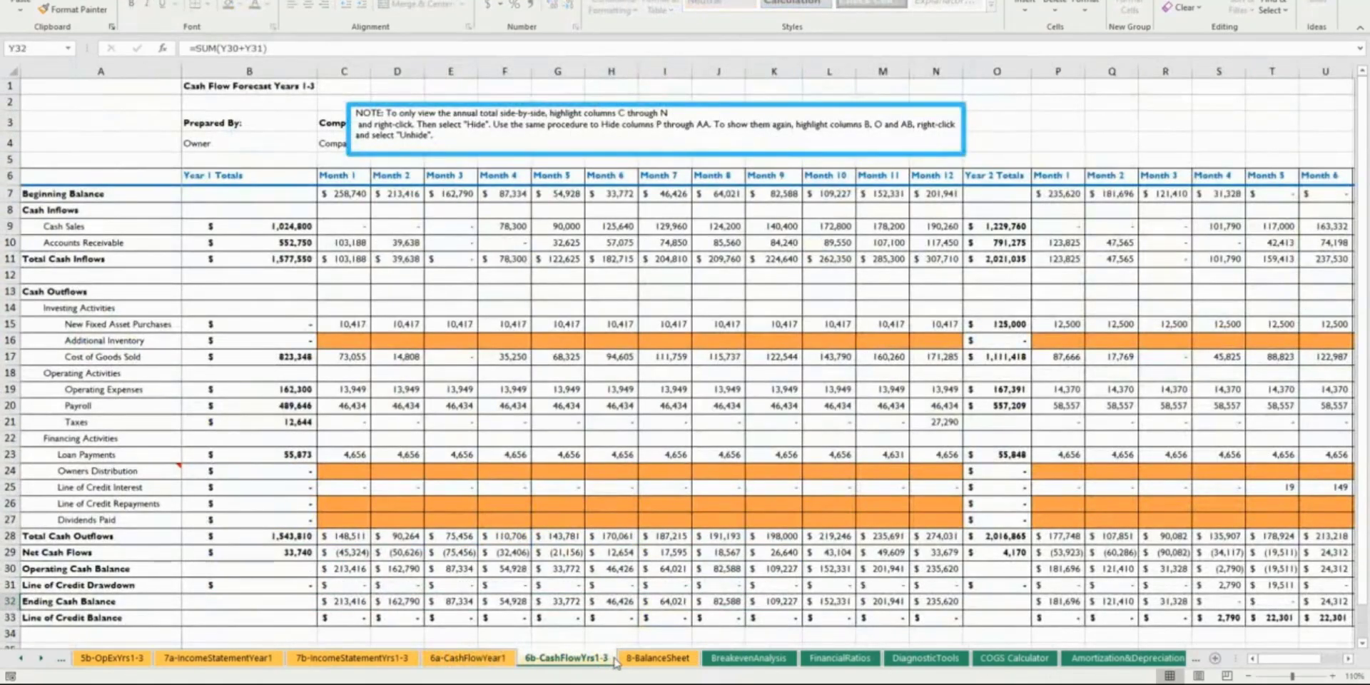
{"action": "left_click", "coordinate": [482, 658]}
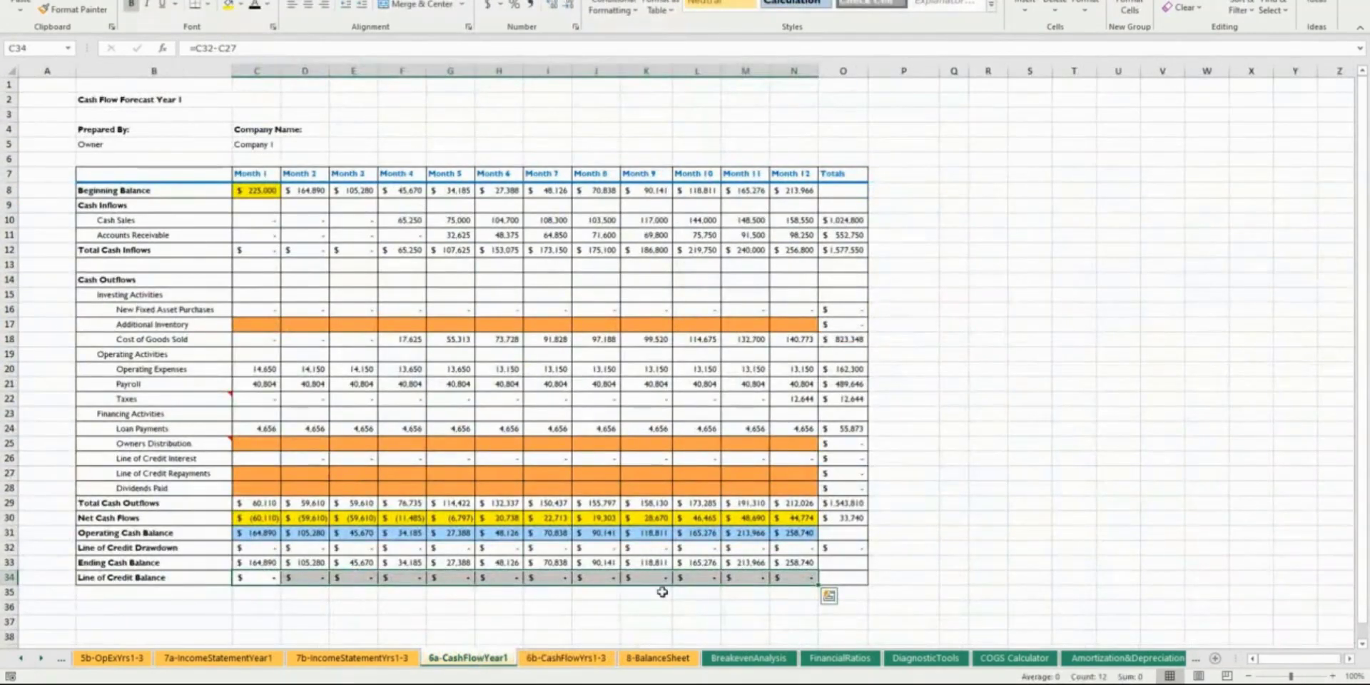
{"action": "left_click", "coordinate": [565, 658]}
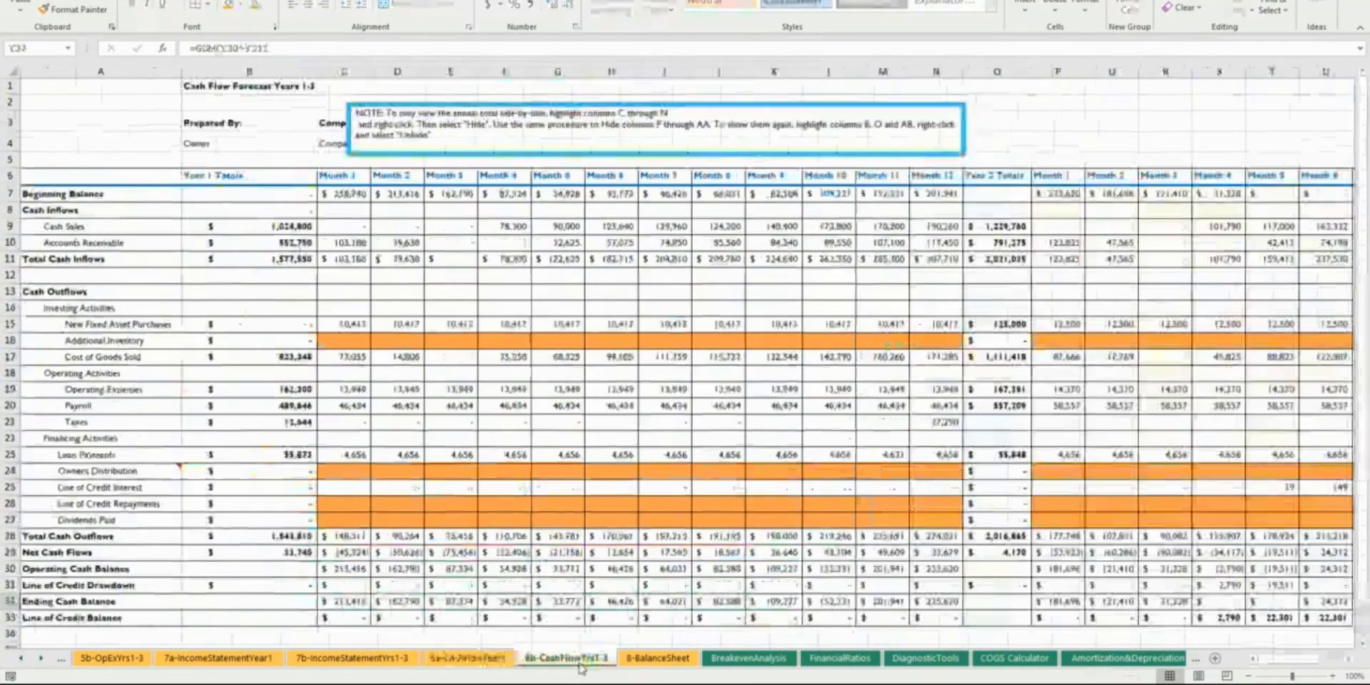
Step: Review the assets, liabilities and equity on the Years 1-3 balance sheet
{"action": "left_click", "coordinate": [658, 657]}
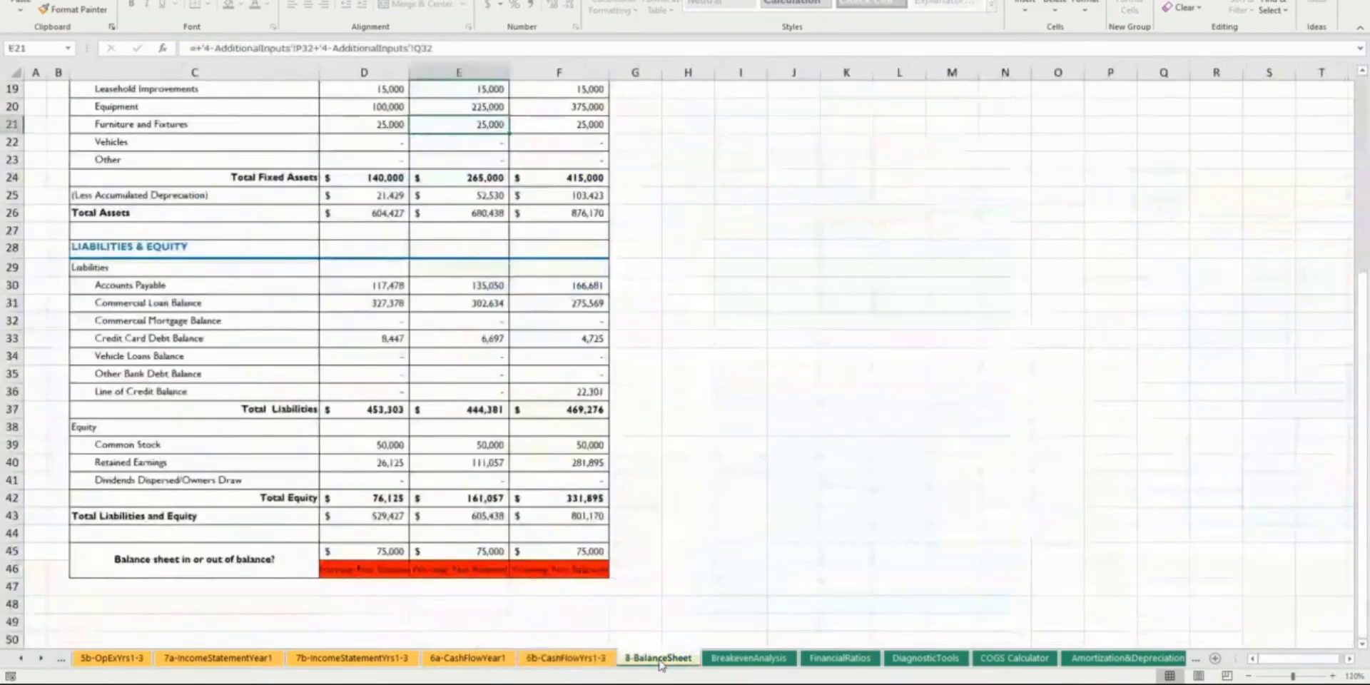
{"action": "scroll", "coordinate": [624, 582], "scroll_direction": "up", "scroll_amount": 6}
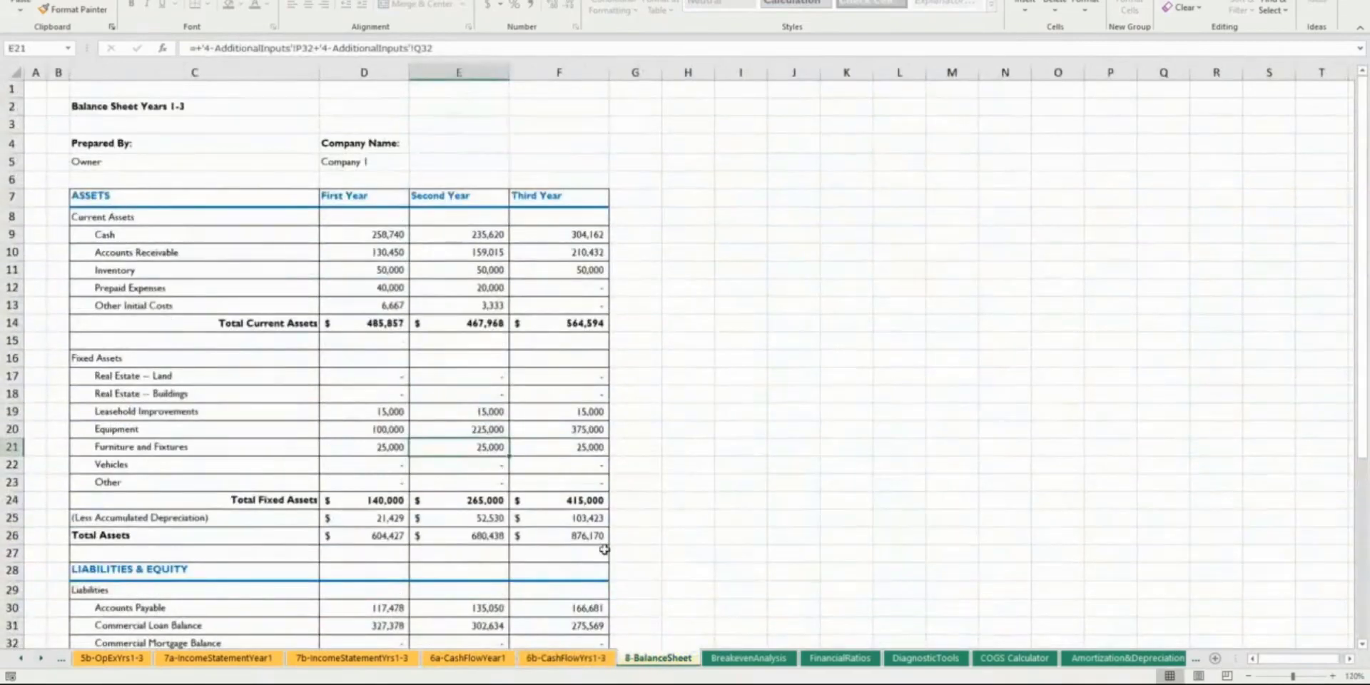
{"action": "scroll", "coordinate": [603, 551], "scroll_direction": "down", "scroll_amount": 4}
{"action": "scroll", "coordinate": [600, 553], "scroll_direction": "up", "scroll_amount": 3}
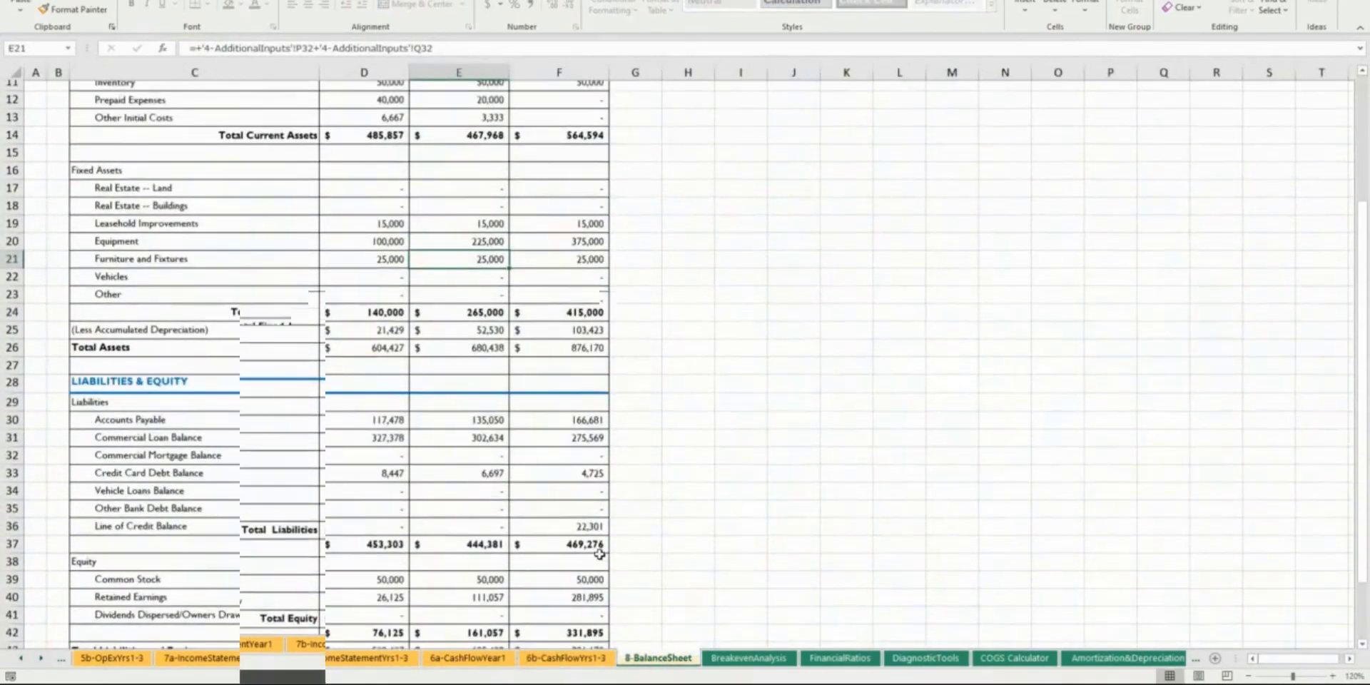
{"action": "scroll", "coordinate": [611, 553], "scroll_direction": "down", "scroll_amount": 2}
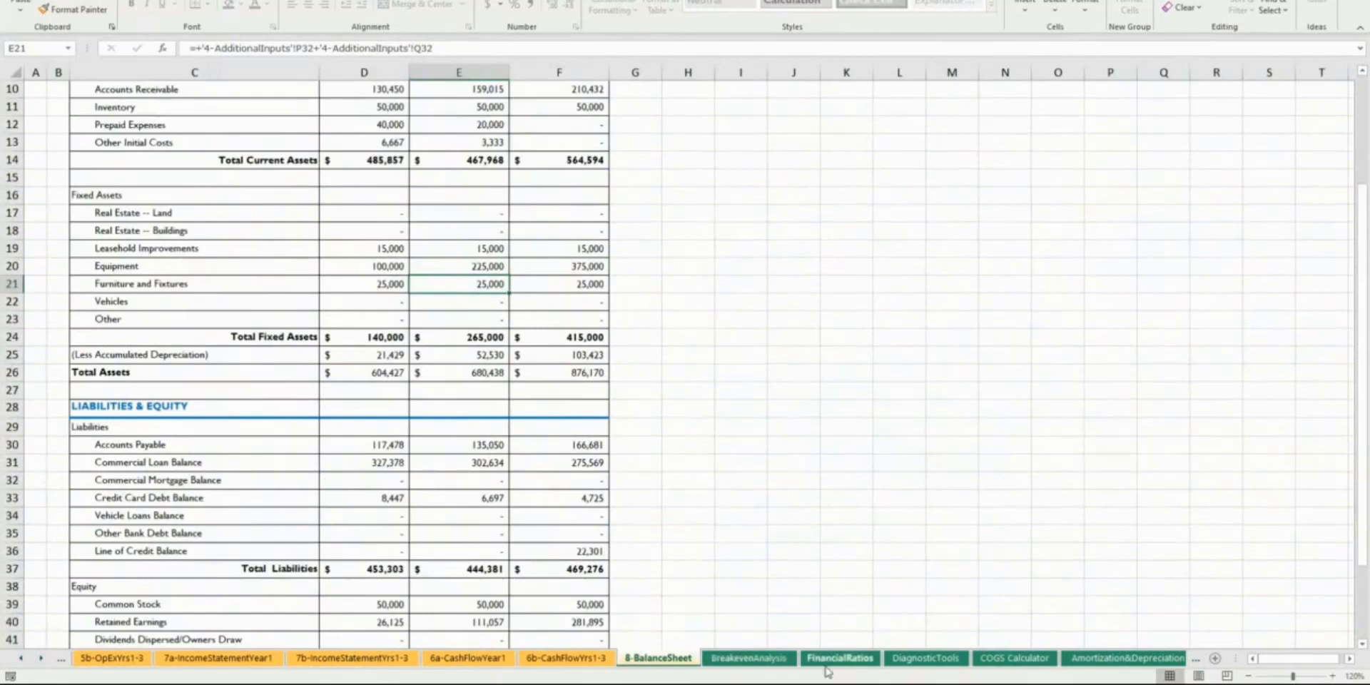
Step: View the Year 1 breakeven analysis and the financial ratios sheet
{"action": "left_click", "coordinate": [780, 660]}
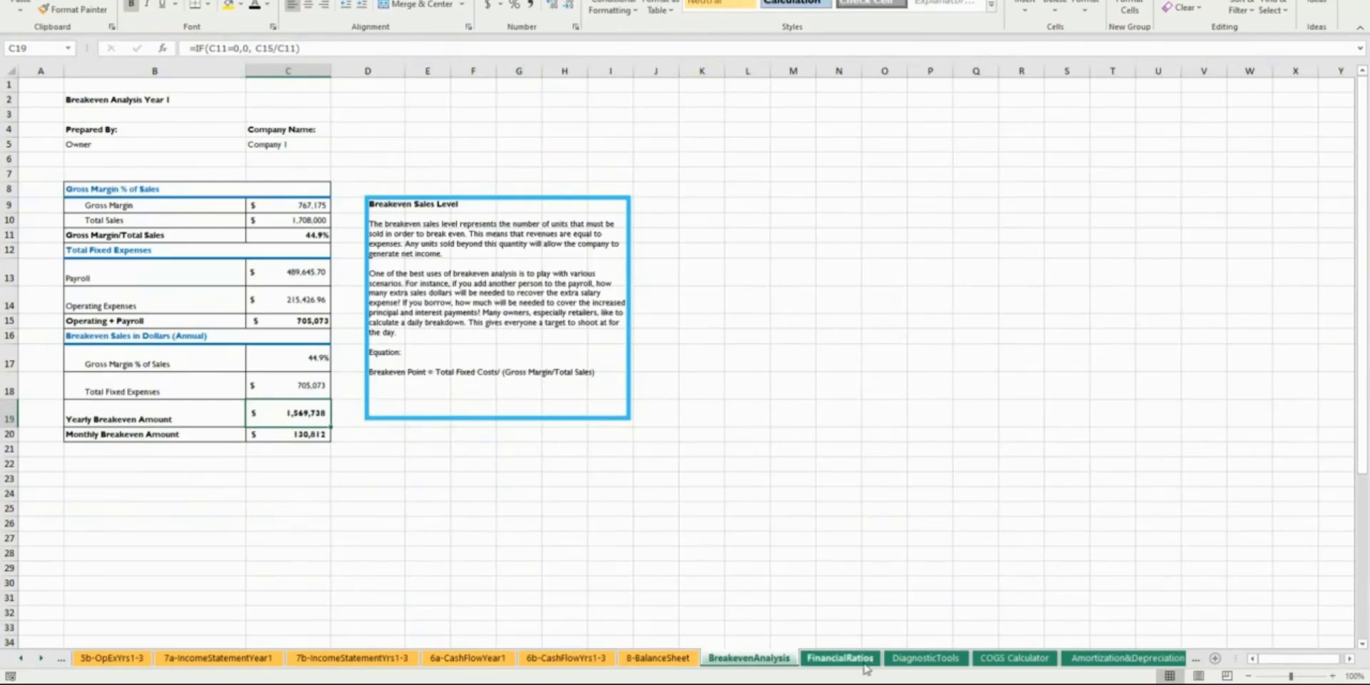
{"action": "left_click", "coordinate": [842, 658]}
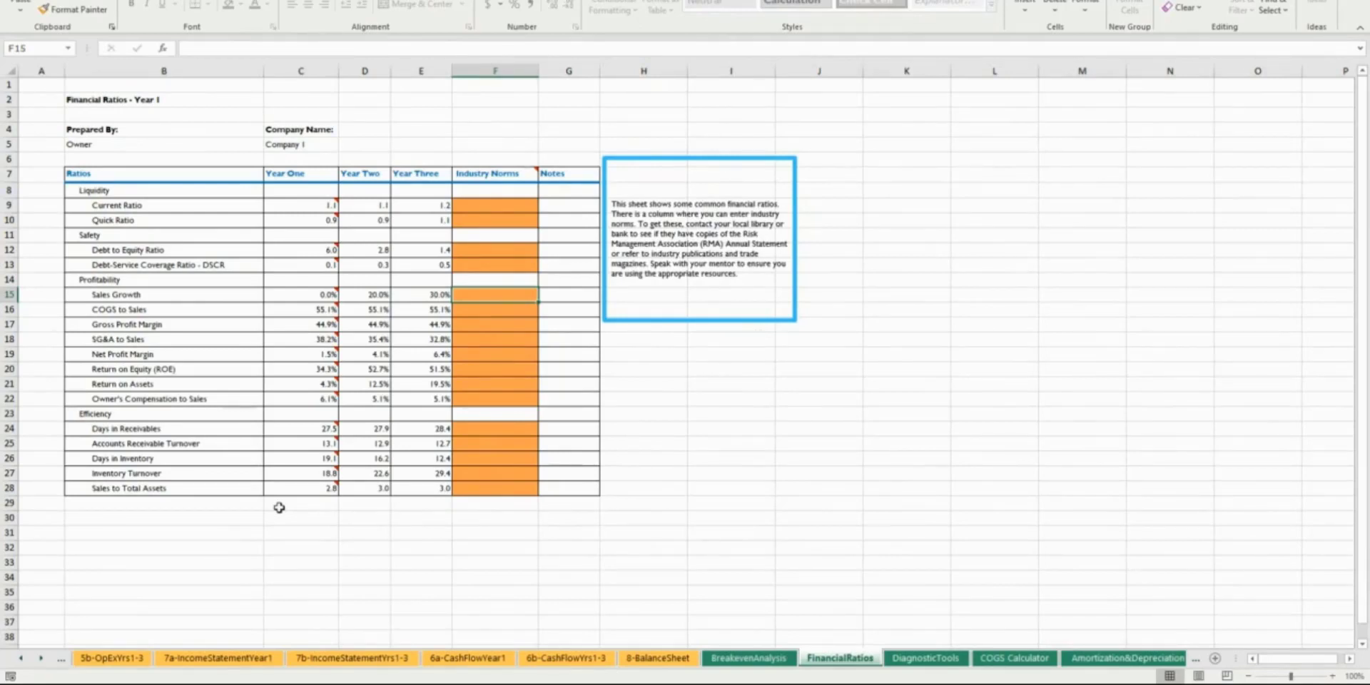
Step: Open the diagnostic tools sheet and examine the findings on the owner's cash injection and the cash request
{"action": "left_click", "coordinate": [926, 658]}
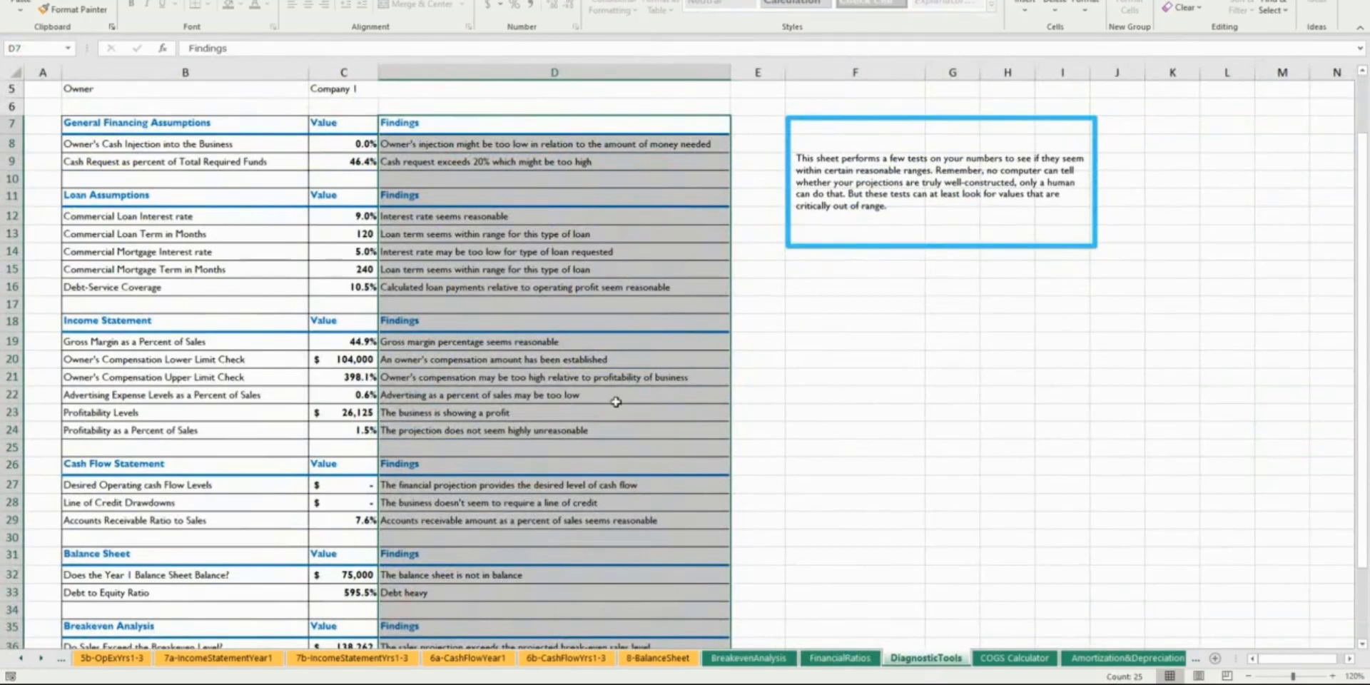
{"action": "left_click", "coordinate": [450, 147]}
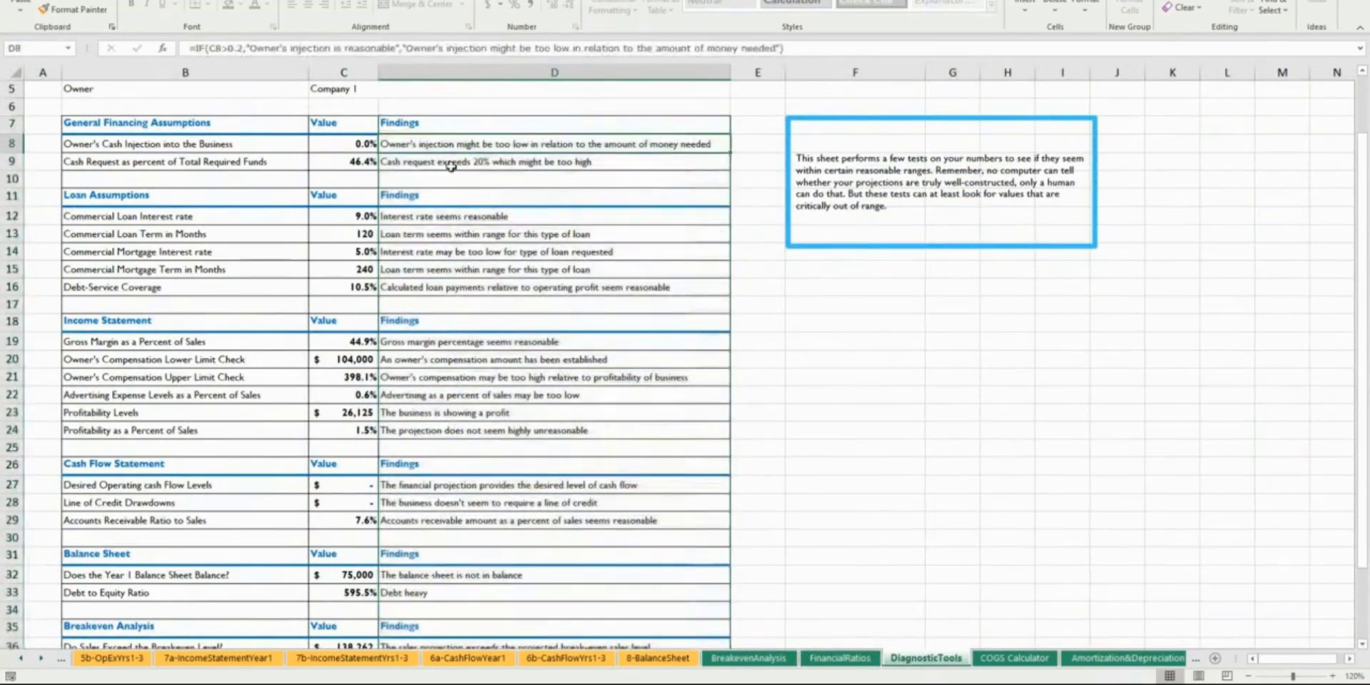
{"action": "left_click", "coordinate": [451, 164]}
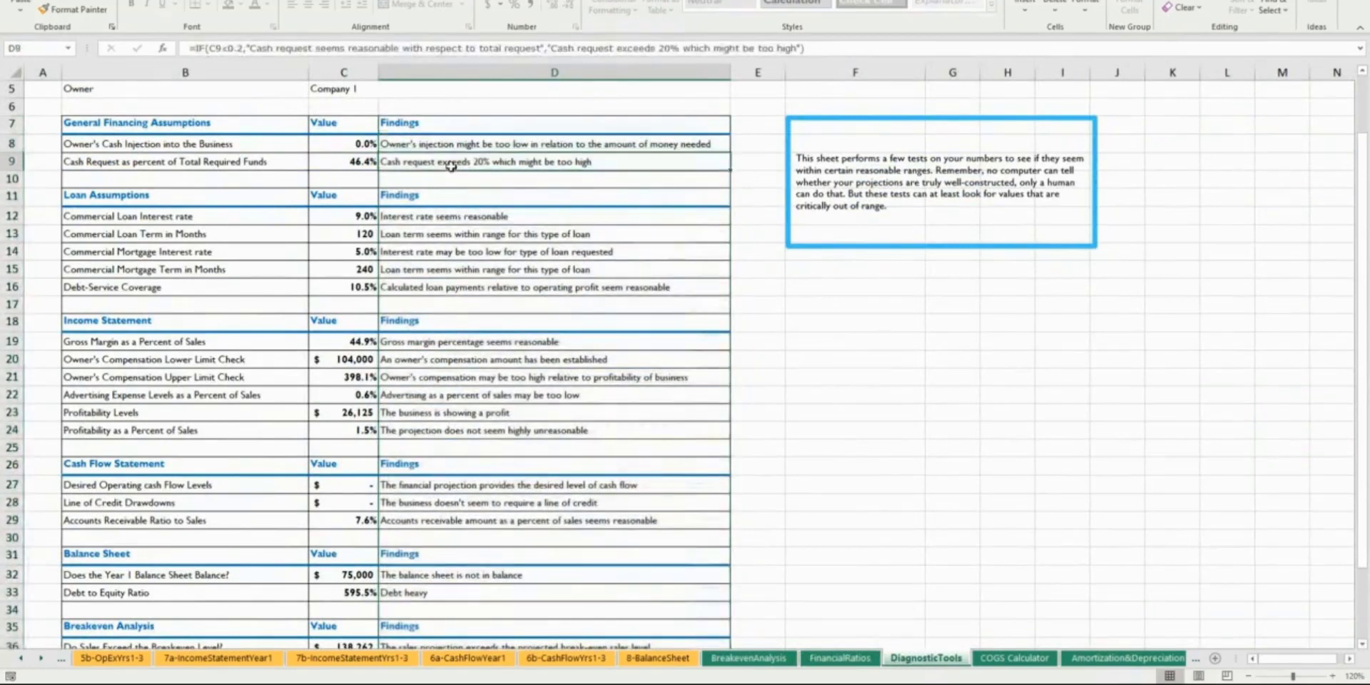
Step: Examine the Loan Assumptions findings for the commercial loan, commercial mortgage and debt-service coverage, and look over the remaining diagnostics
{"action": "left_click", "coordinate": [447, 234]}
{"action": "left_click", "coordinate": [447, 252]}
{"action": "left_click", "coordinate": [447, 270]}
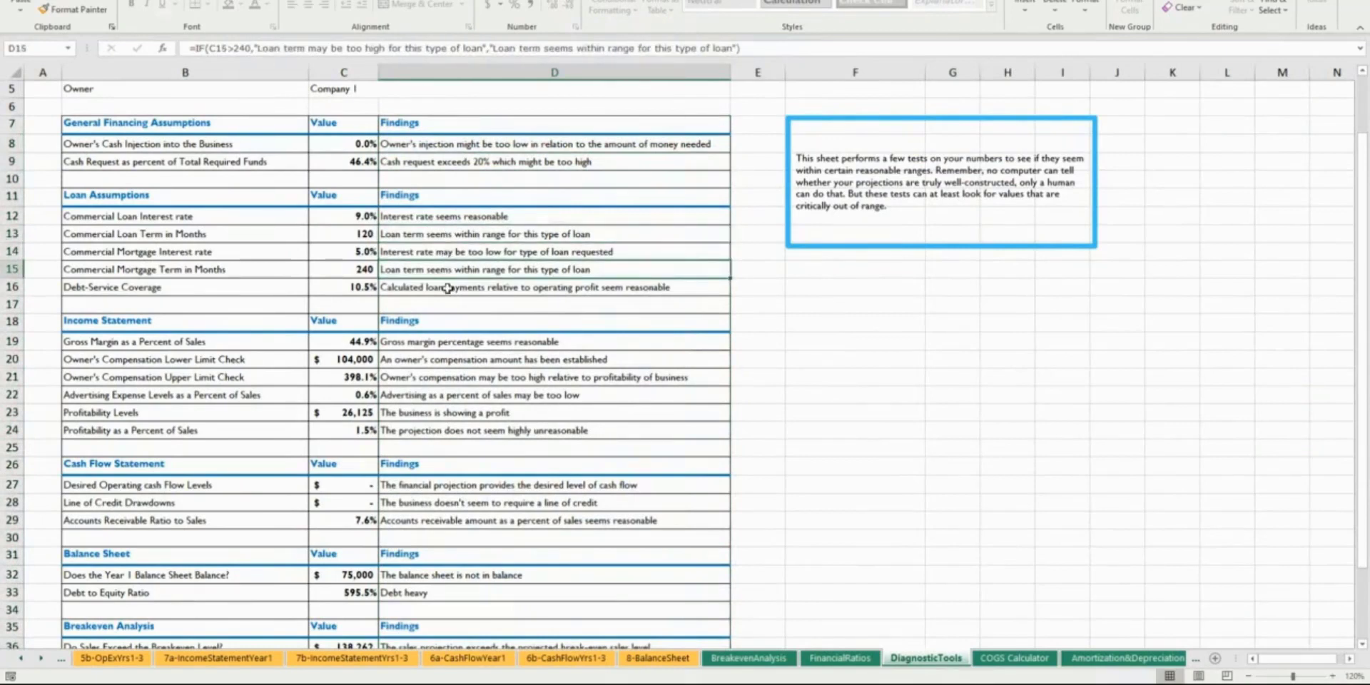
{"action": "left_click", "coordinate": [447, 287]}
{"action": "left_click", "coordinate": [448, 217]}
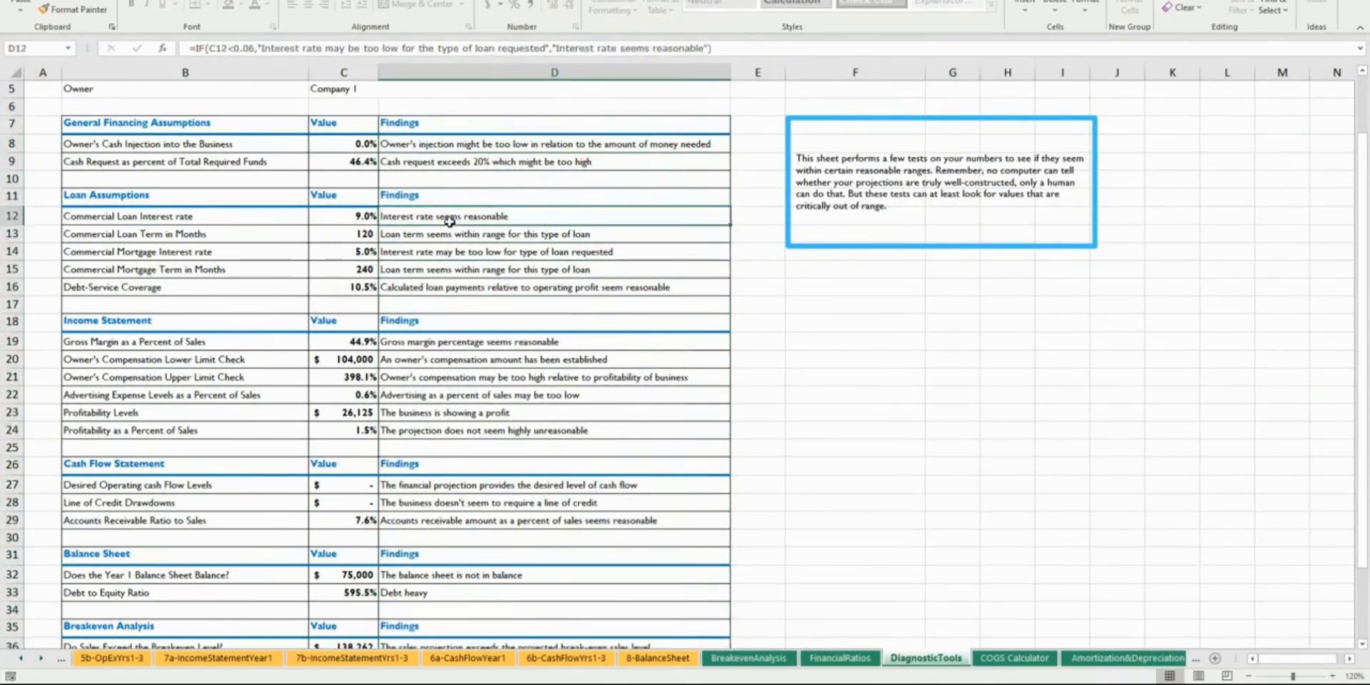
{"action": "left_click", "coordinate": [450, 235]}
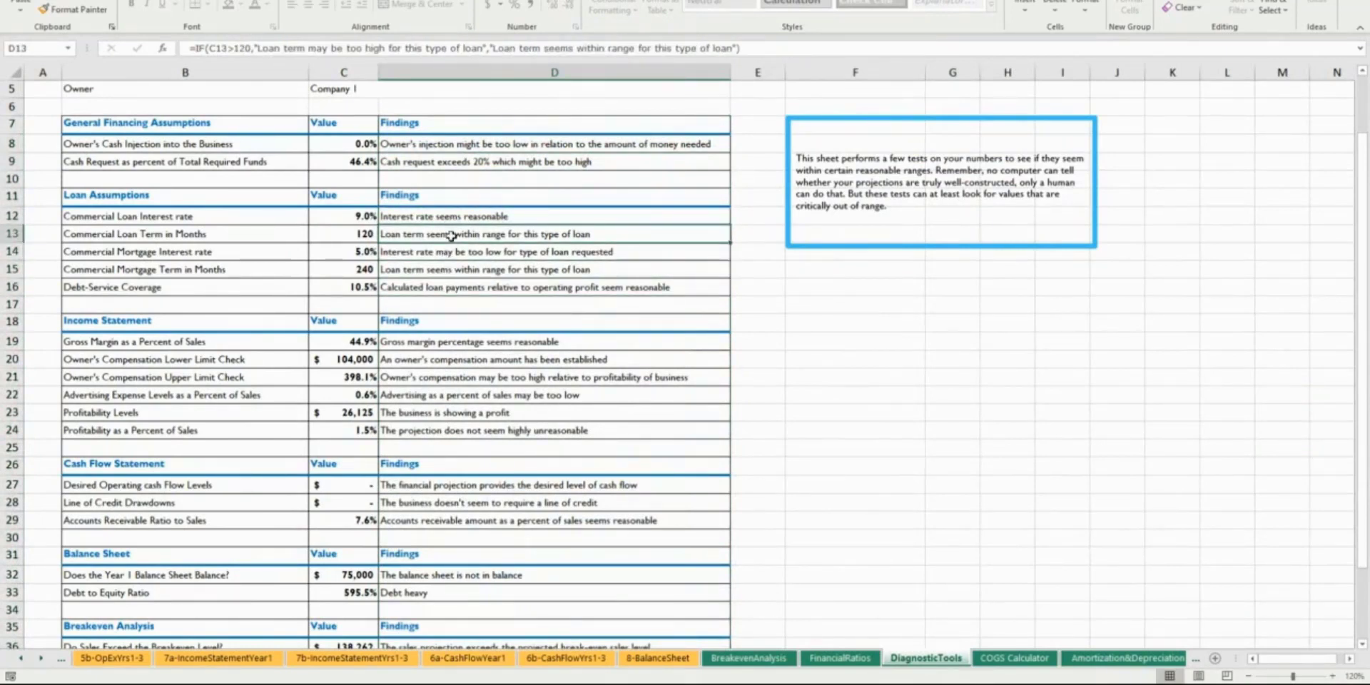
{"action": "left_click", "coordinate": [457, 269]}
{"action": "left_click", "coordinate": [460, 253]}
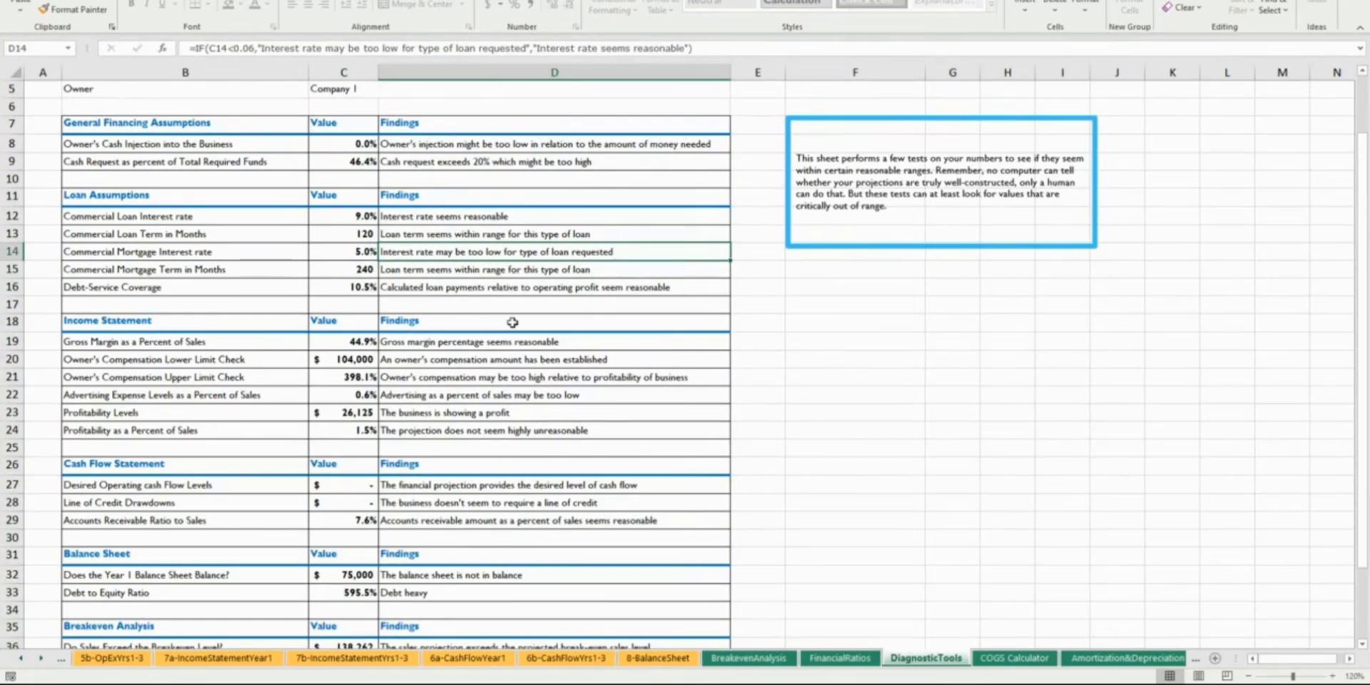
{"action": "scroll", "coordinate": [428, 485], "scroll_direction": "down", "scroll_amount": 2}
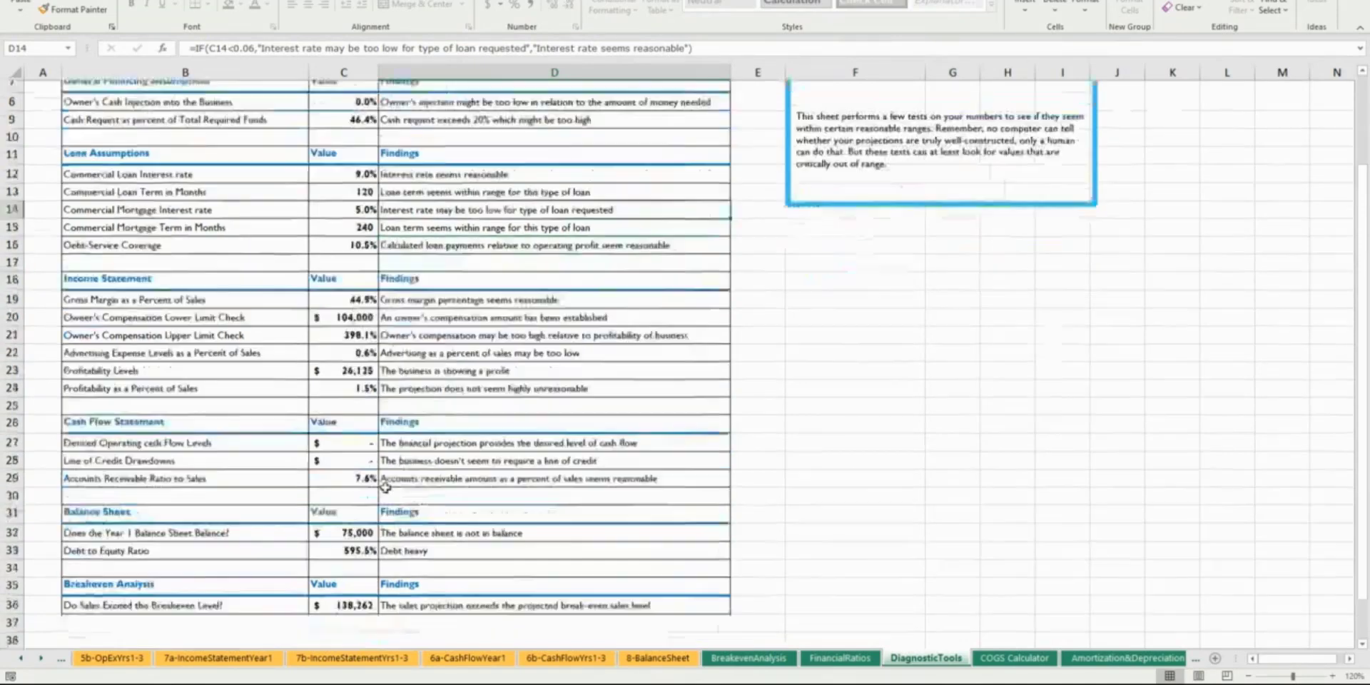
{"action": "scroll", "coordinate": [451, 487], "scroll_direction": "up", "scroll_amount": 3}
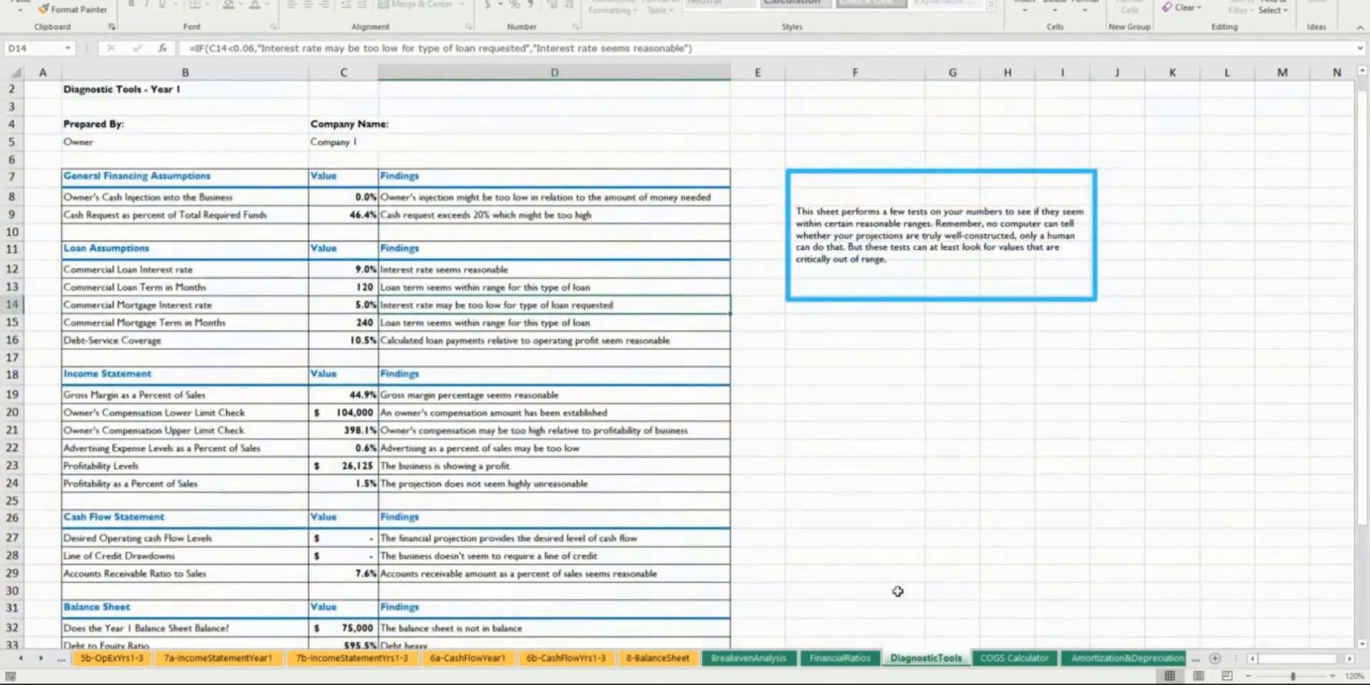
Step: View the amortization and depreciation schedule and the COGS calculator
{"action": "left_click", "coordinate": [1027, 660]}
{"action": "left_click", "coordinate": [1117, 659]}
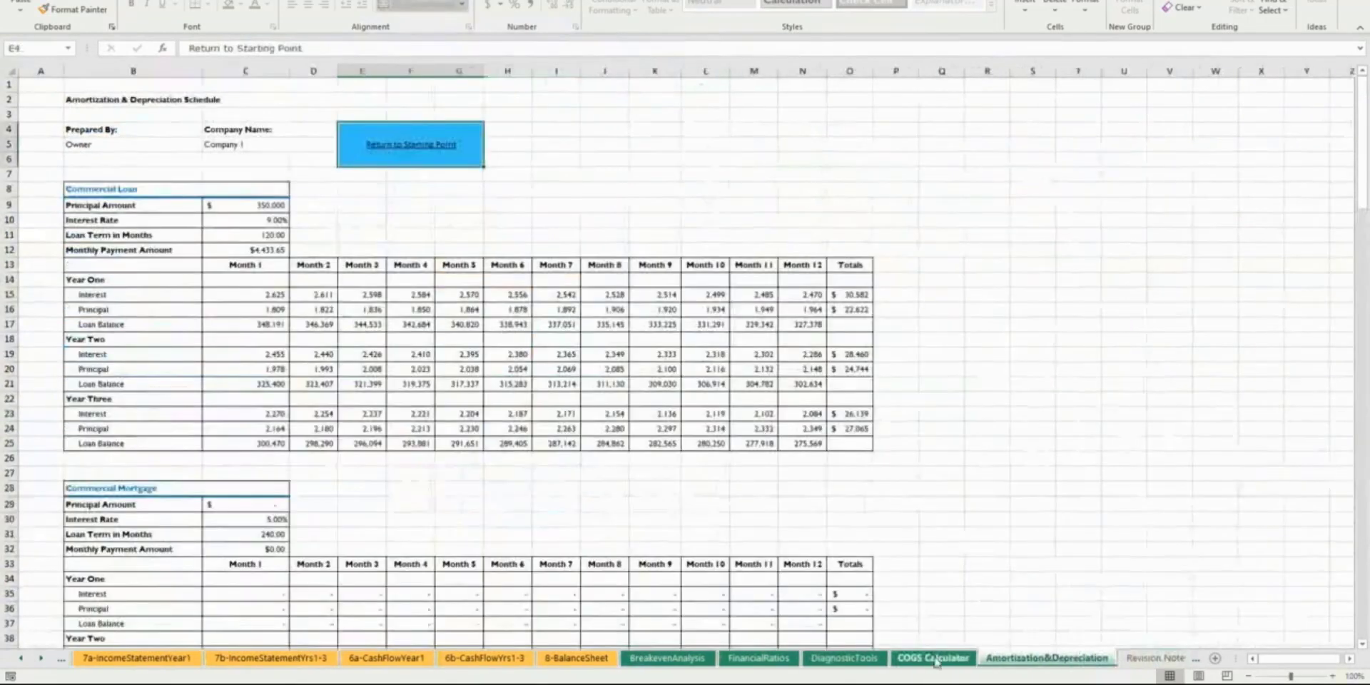
{"action": "left_click", "coordinate": [930, 659]}
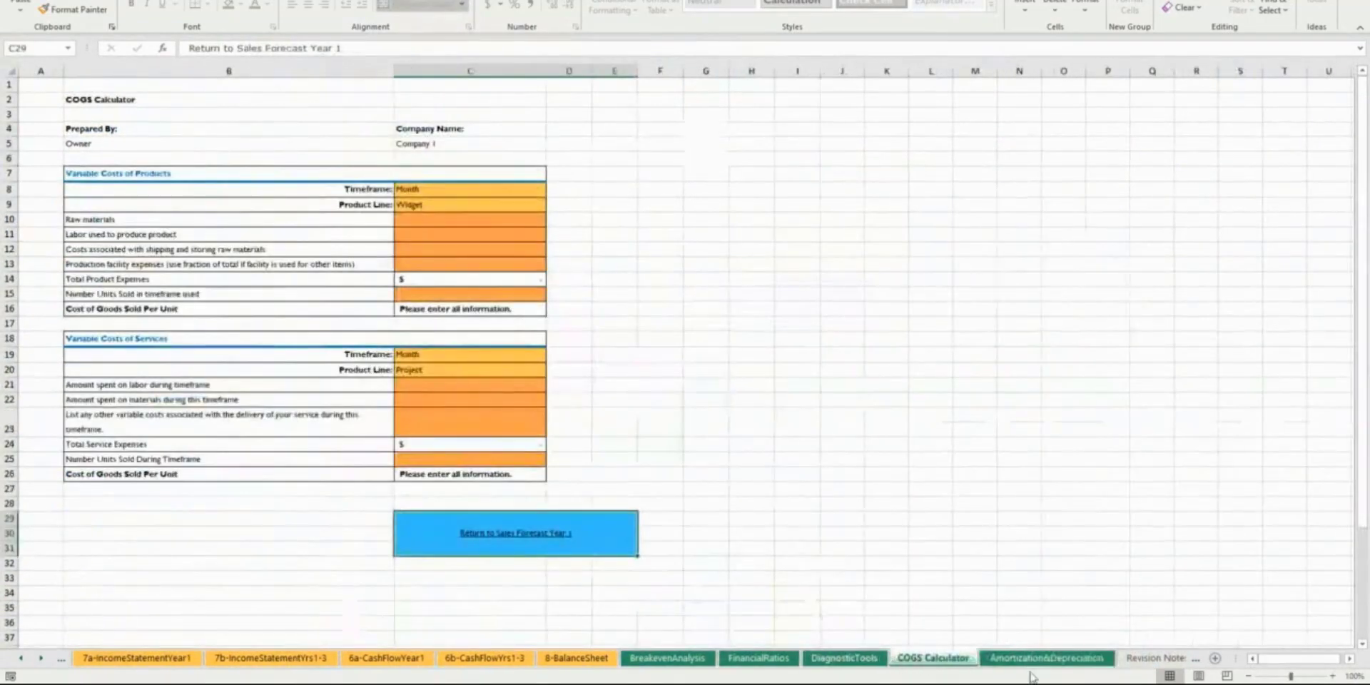
Step: Review the other expenses and net income on the Years 1-3 income statement
{"action": "left_click", "coordinate": [385, 658]}
{"action": "left_click", "coordinate": [310, 657]}
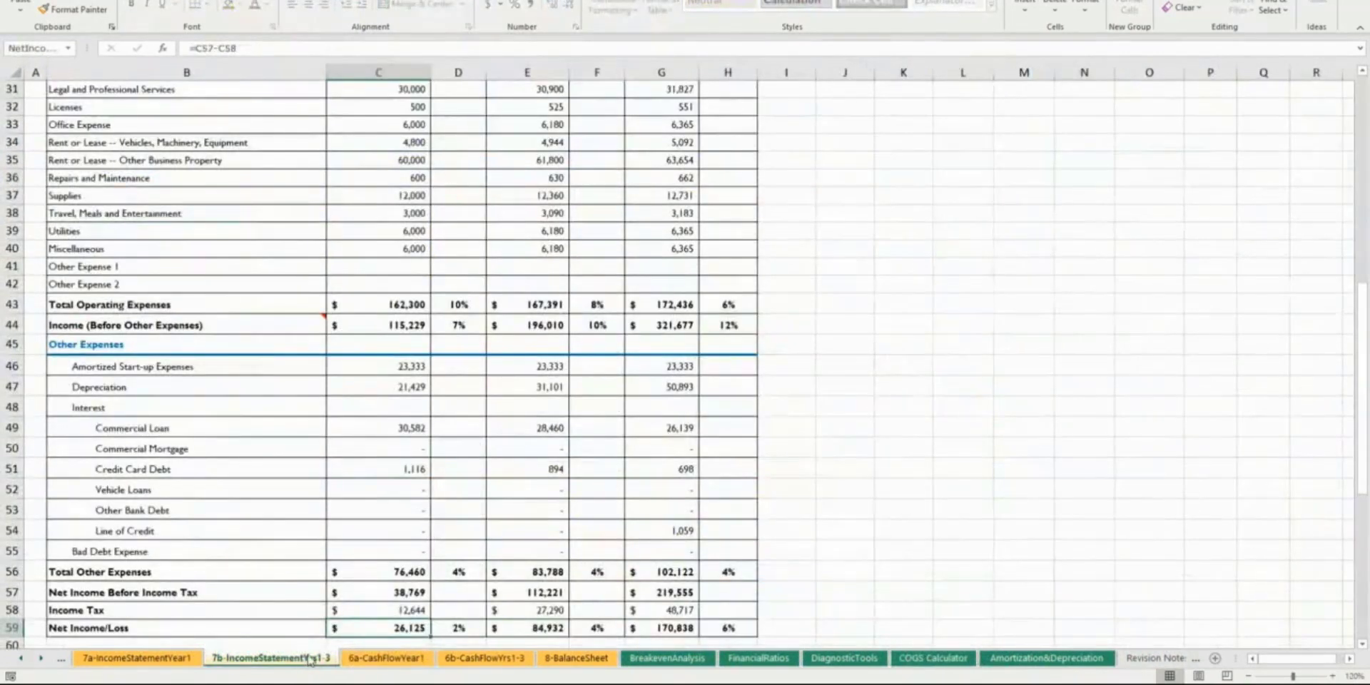
{"action": "key", "text": "Up"}
{"action": "left_click", "coordinate": [418, 481]}
{"action": "key", "text": "Home"}
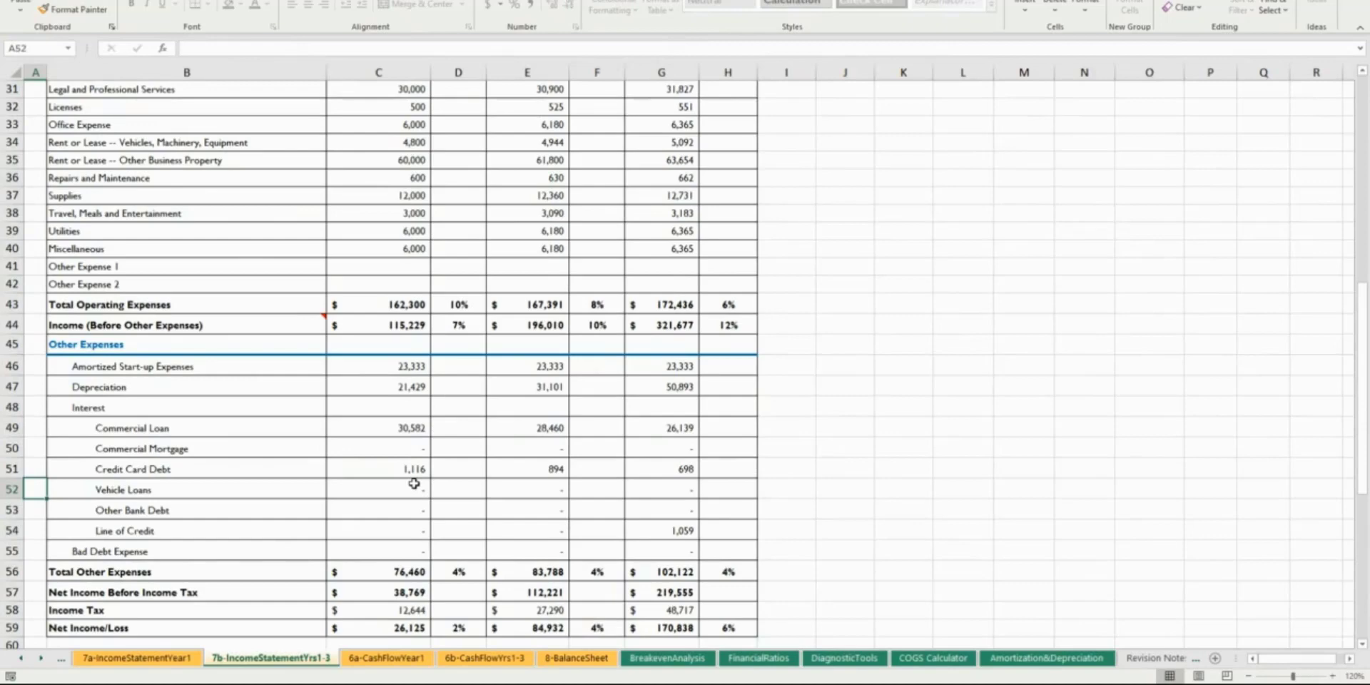
Step: Return to the Year 1 income statement and bring the workbook's first sheets, starting with Directions, into reach
{"action": "left_click", "coordinate": [98, 661]}
{"action": "left_click", "coordinate": [20, 659]}
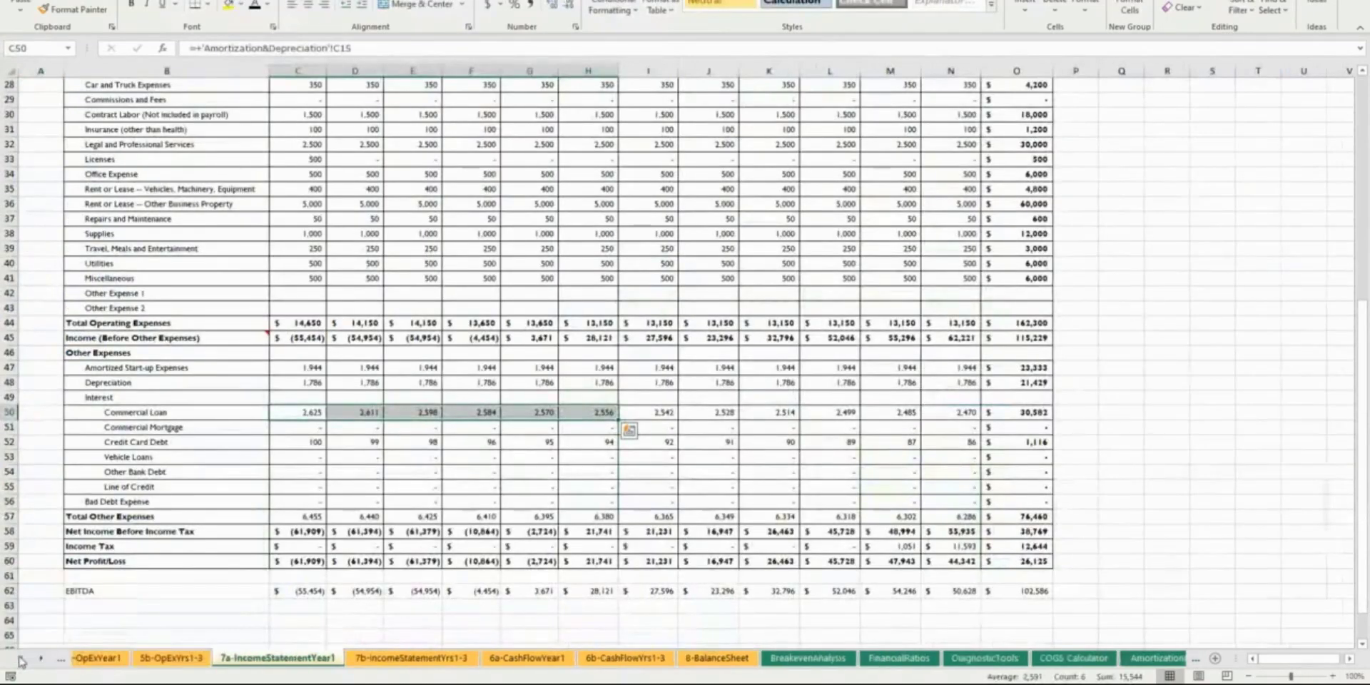
{"action": "left_click", "coordinate": [20, 659]}
{"action": "left_click", "coordinate": [20, 659]}
{"action": "left_click", "coordinate": [20, 658]}
{"action": "left_click", "coordinate": [20, 658]}
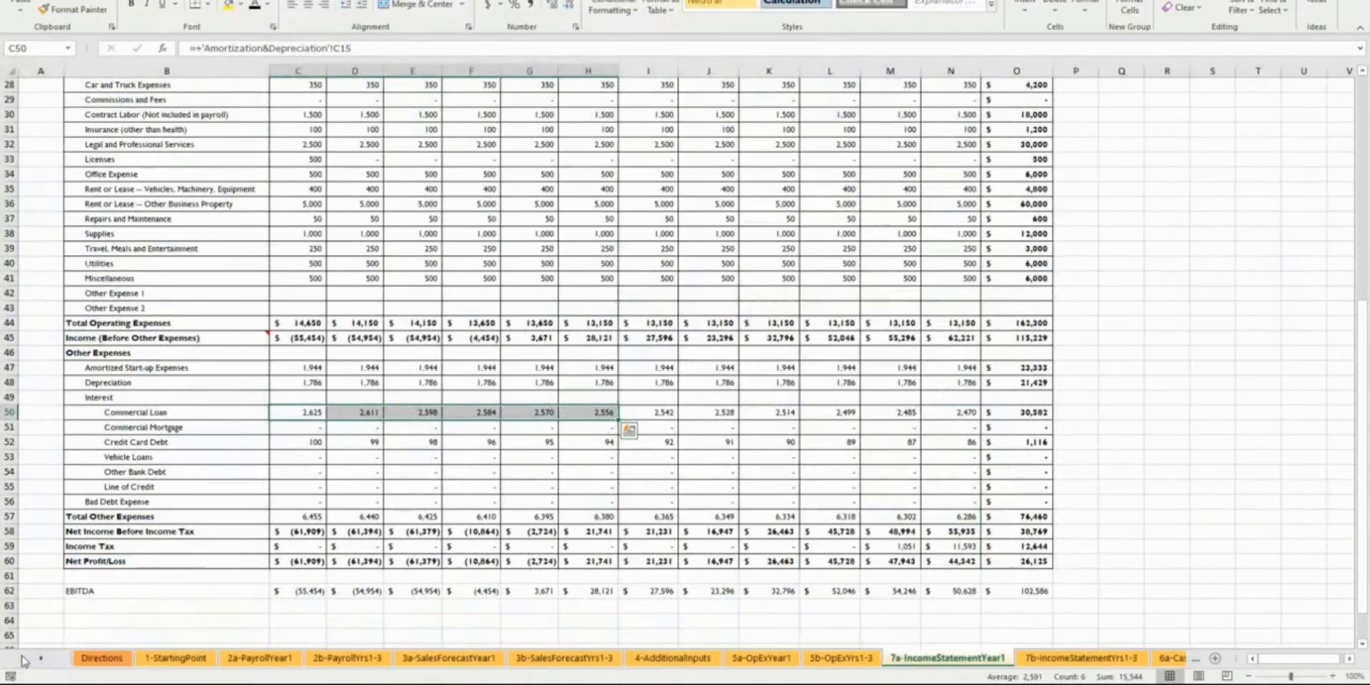